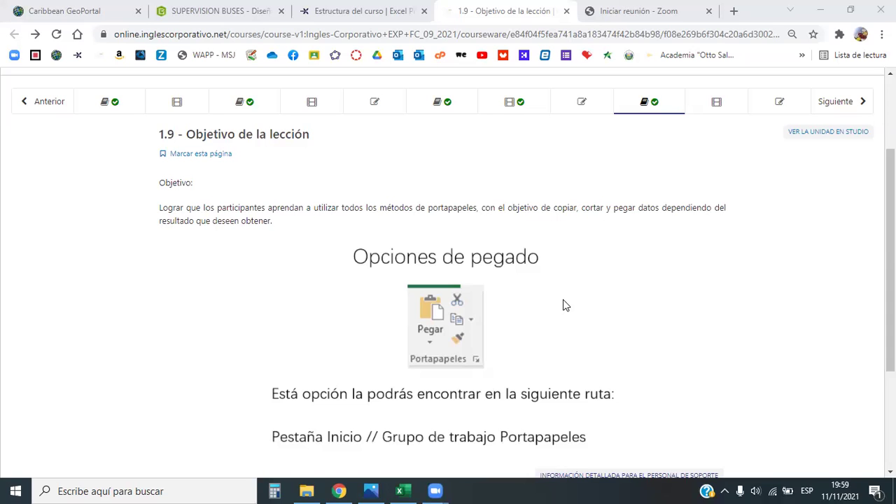
# Switch to the HOJA PRÁCTICA - SECCION 1 workbook in Excel to view its Portapapeles sheet.
pyautogui.click(400, 491)
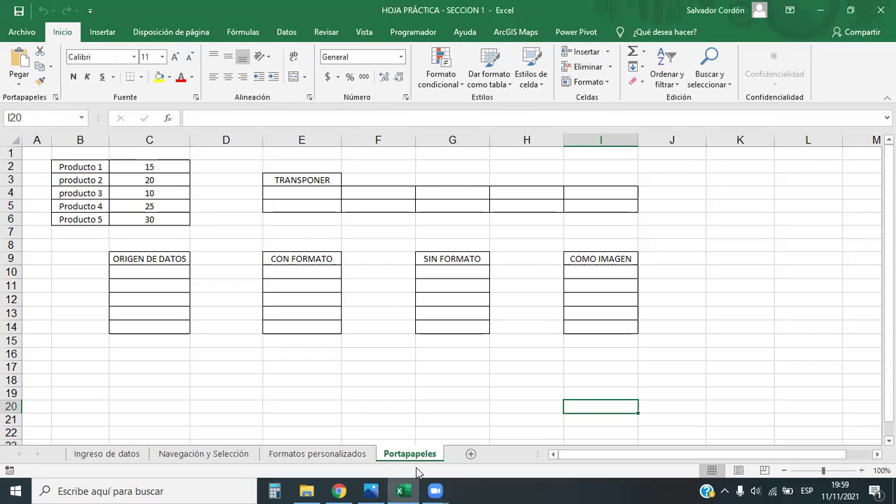
pyautogui.click(383, 396)
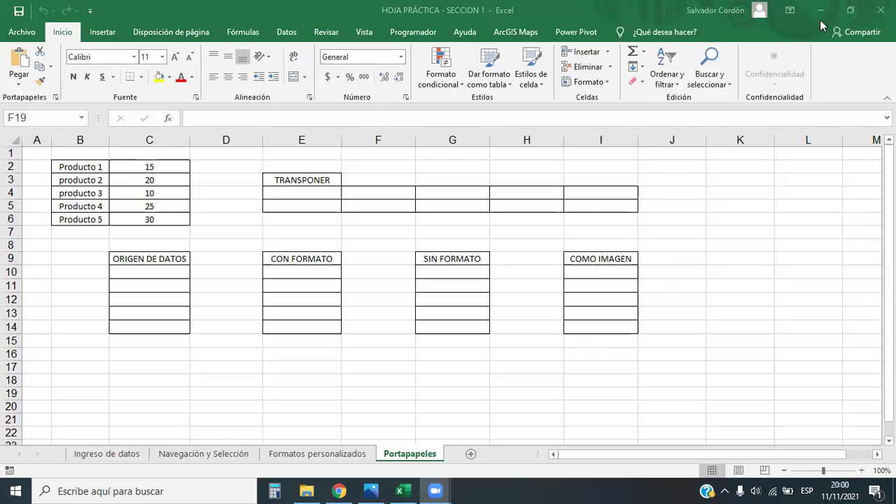
# Return to the Excel Principiante course in the browser and review the lesson objective in unit 1.1.
pyautogui.click(339, 491)
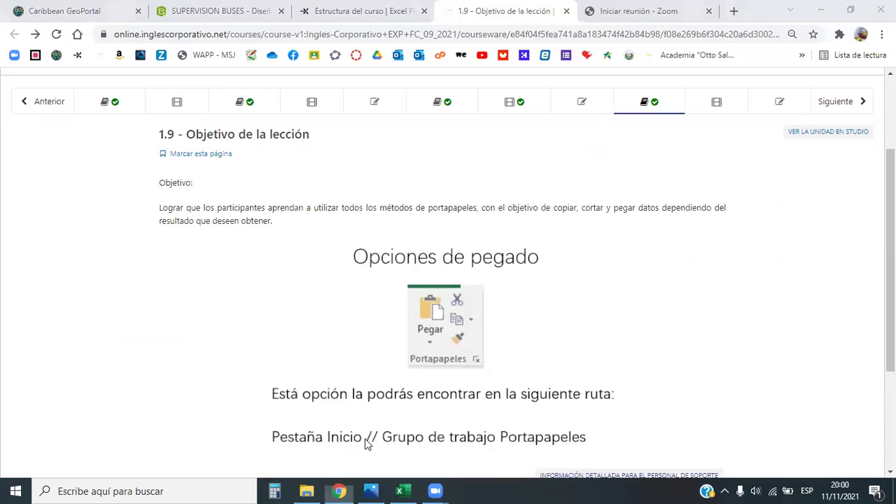
pyautogui.scroll(2, 464, 270)
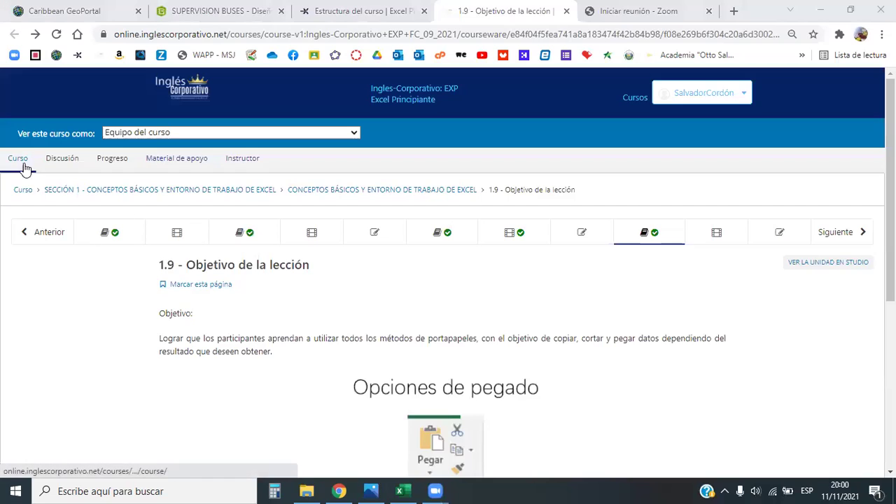
pyautogui.click(177, 235)
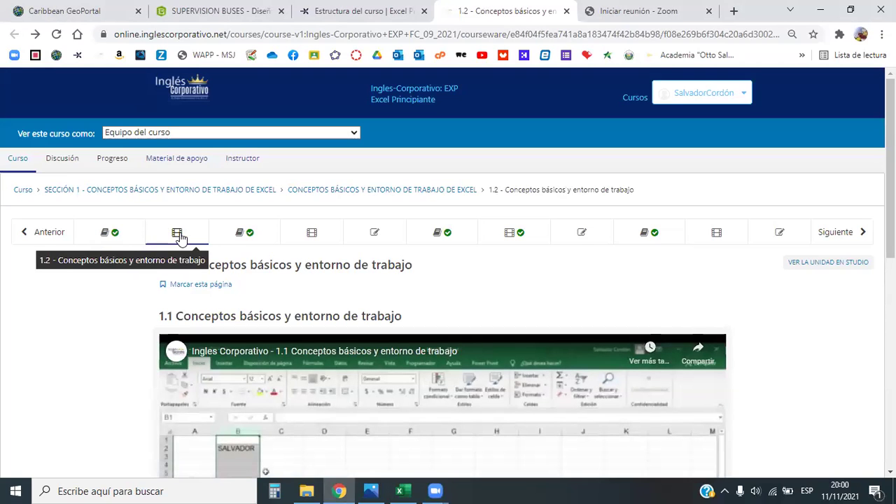
pyautogui.click(110, 235)
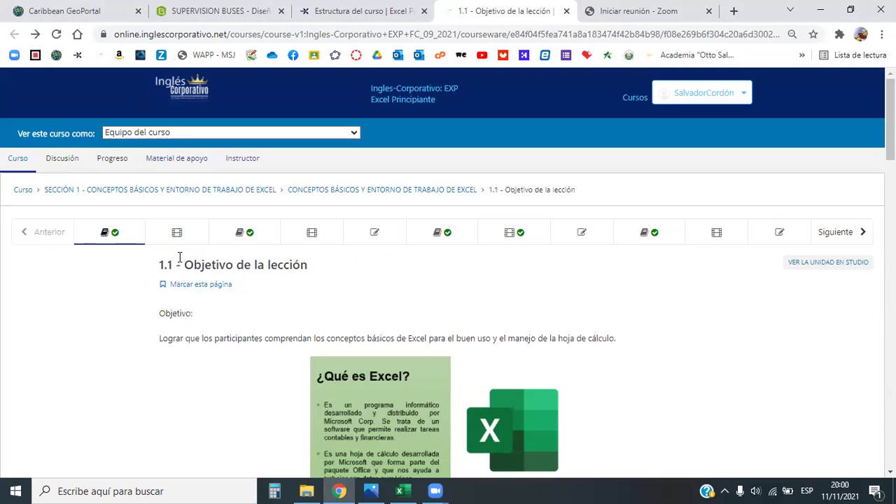
pyautogui.scroll(-3, 280, 310)
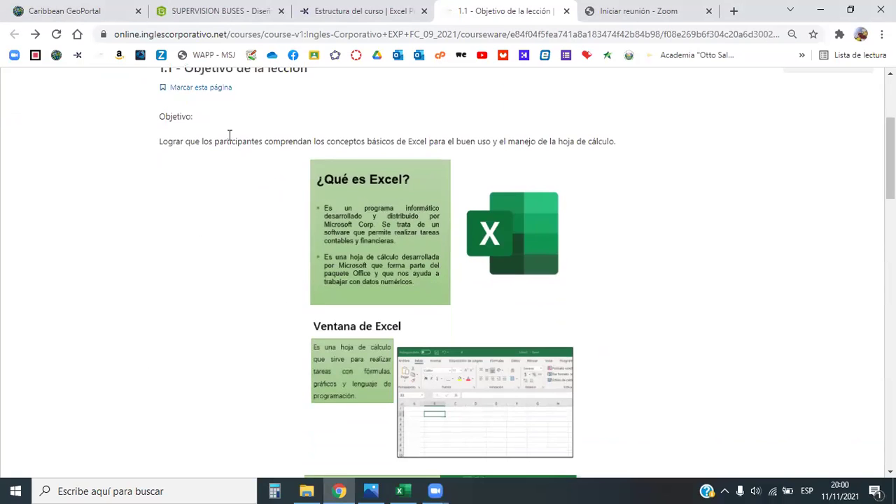
pyautogui.scroll(3, 306, 151)
# Open unit 1.2, Conceptos básicos y entorno de trabajo, and find the PLANTILLA DE ACTIVIDADES - SECCIÓN 1 download link.
pyautogui.click(168, 174)
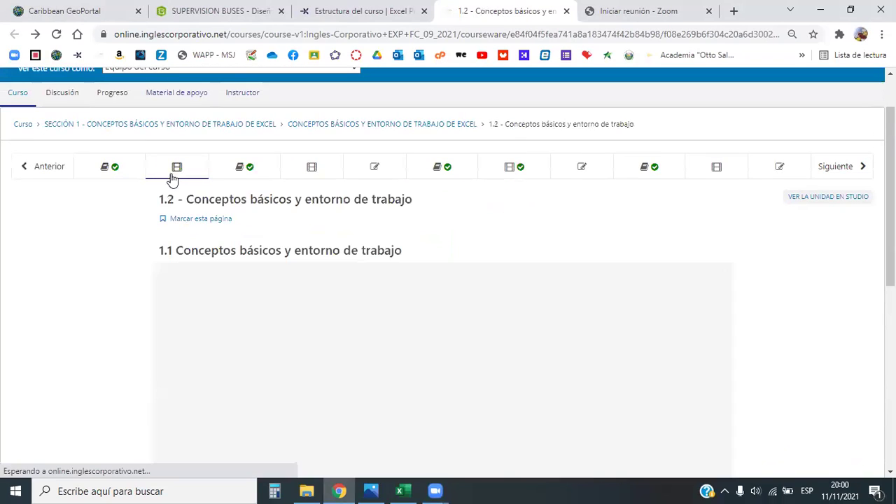
pyautogui.scroll(-1, 420, 260)
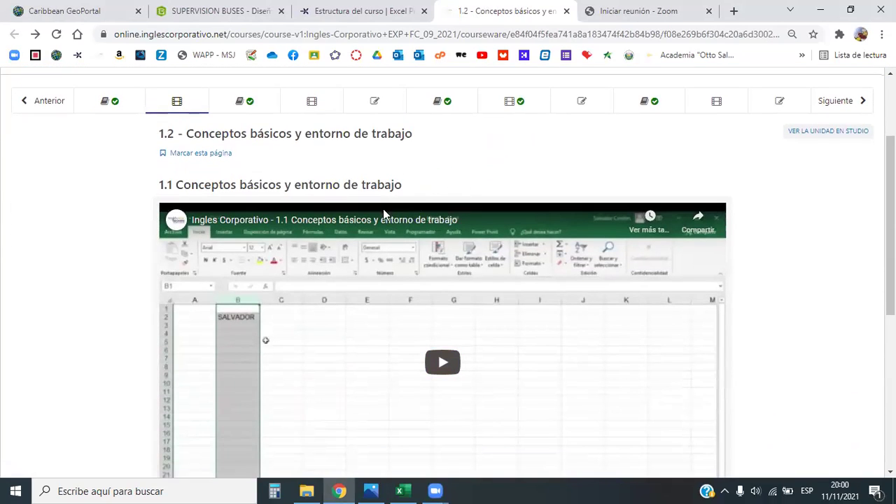
pyautogui.scroll(-4, 425, 210)
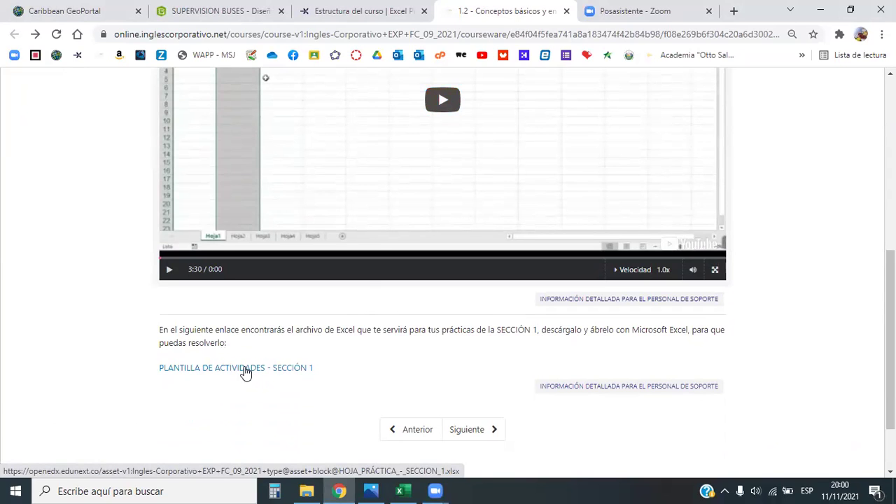
pyautogui.scroll(3, 514, 284)
pyautogui.scroll(-3, 517, 283)
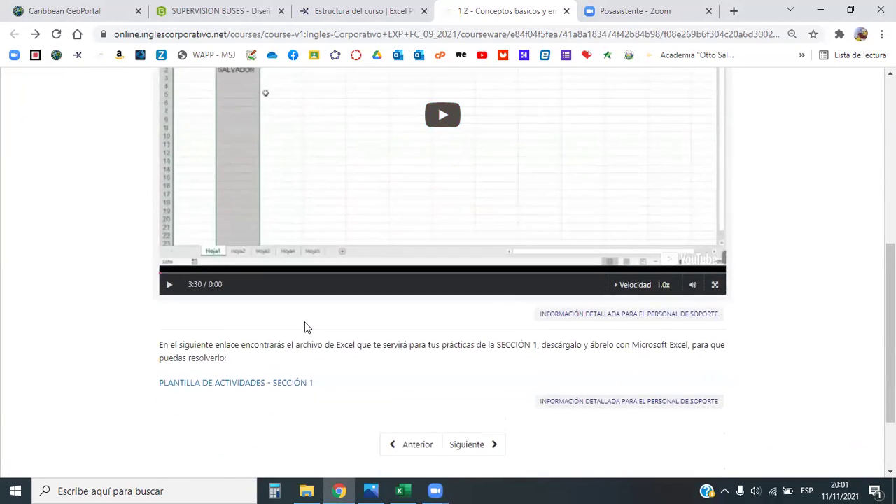
pyautogui.scroll(6, 304, 327)
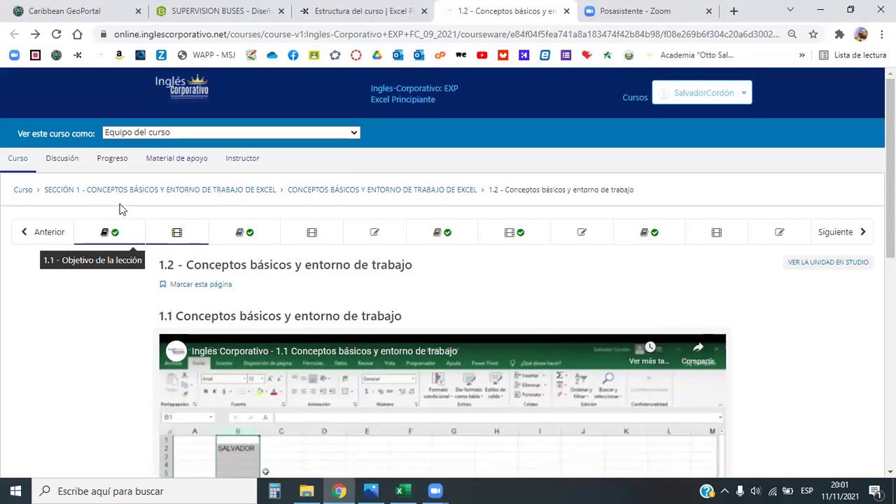
pyautogui.scroll(-6, 270, 382)
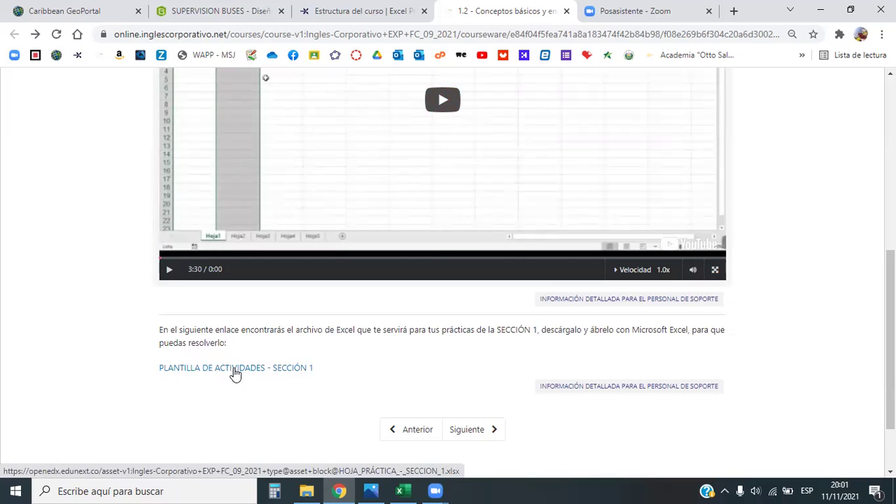
# Glance at the Excel practice workbook, then open course unit 1.9 and review its Opciones de pegado objective.
pyautogui.click(401, 491)
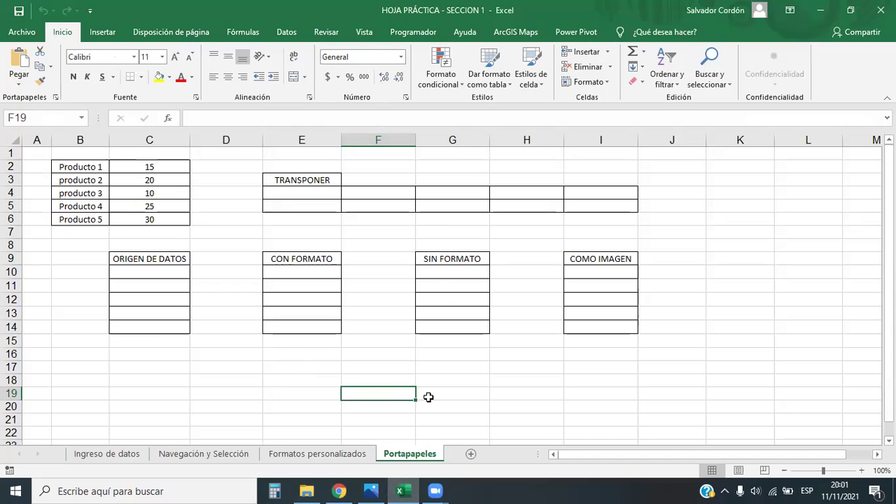
pyautogui.click(339, 491)
pyautogui.scroll(5, 513, 242)
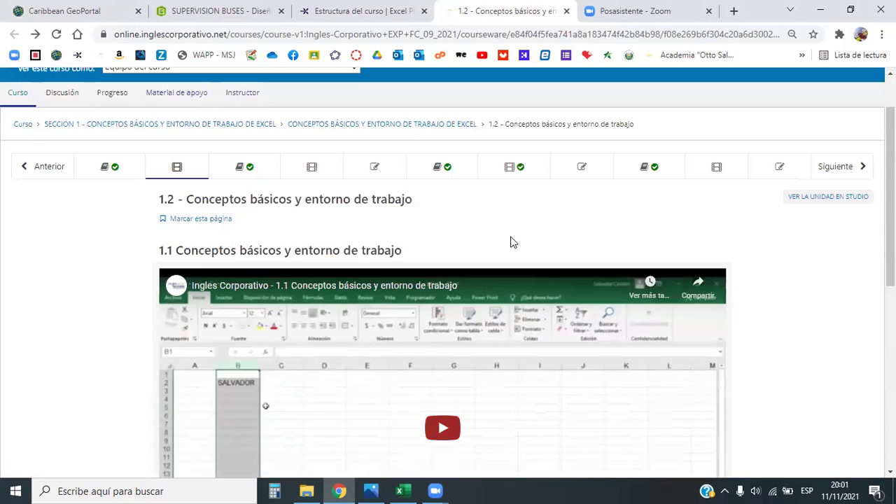
pyautogui.click(654, 233)
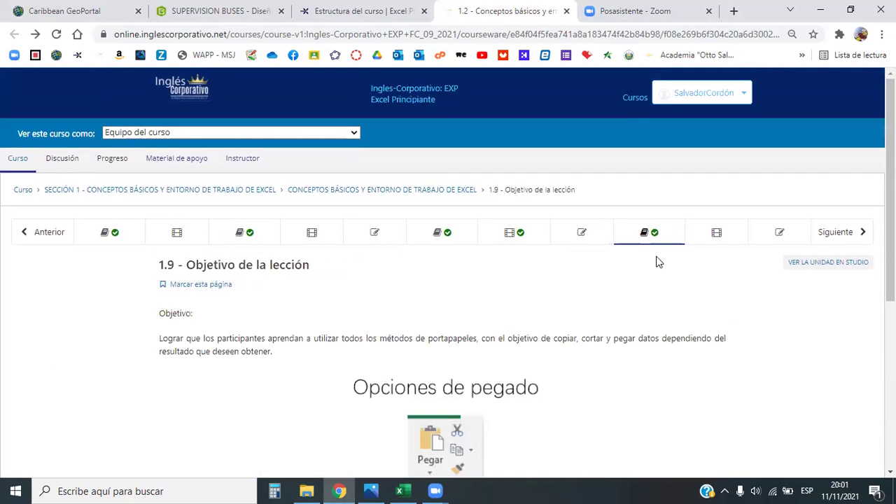
pyautogui.scroll(-3, 553, 286)
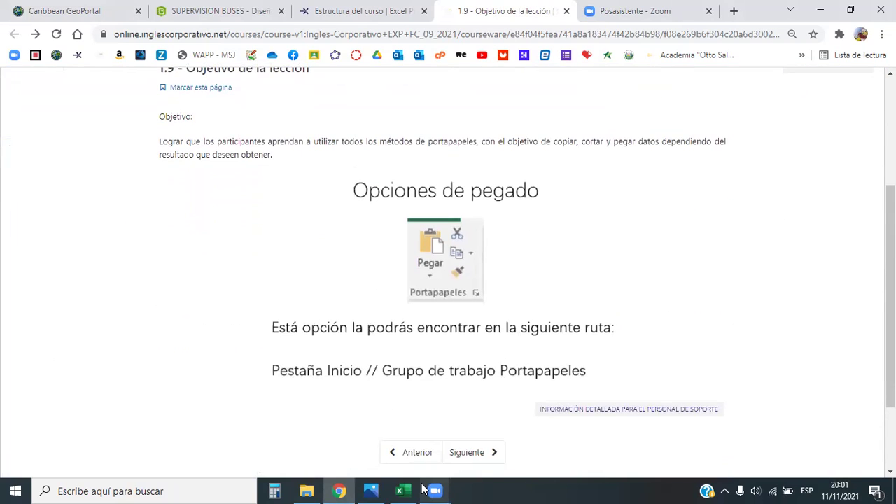
# Switch to the Excel practice workbook and examine the available paste options with cell F2 selected.
pyautogui.click(401, 490)
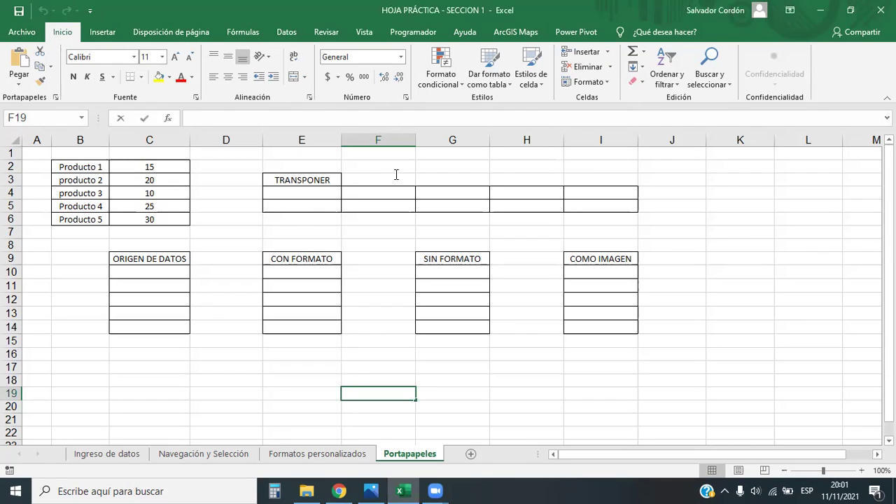
pyautogui.click(302, 231)
pyautogui.click(526, 231)
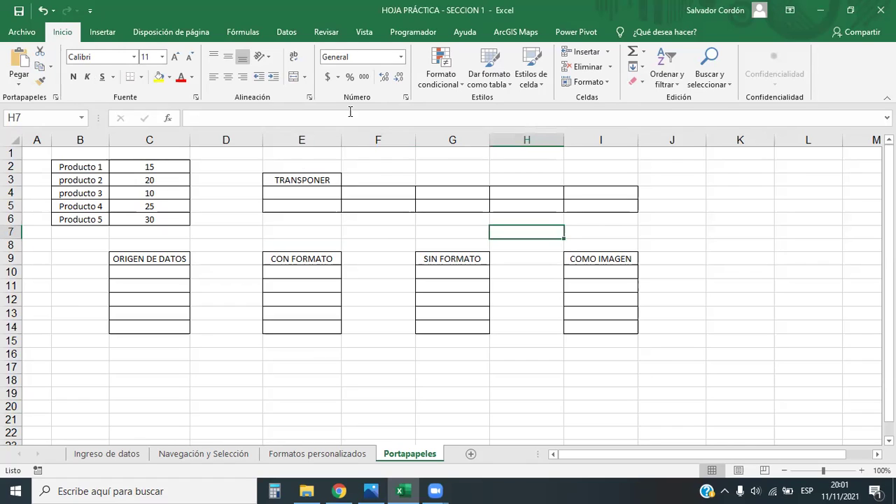
pyautogui.press('Left')
pyautogui.click(315, 221)
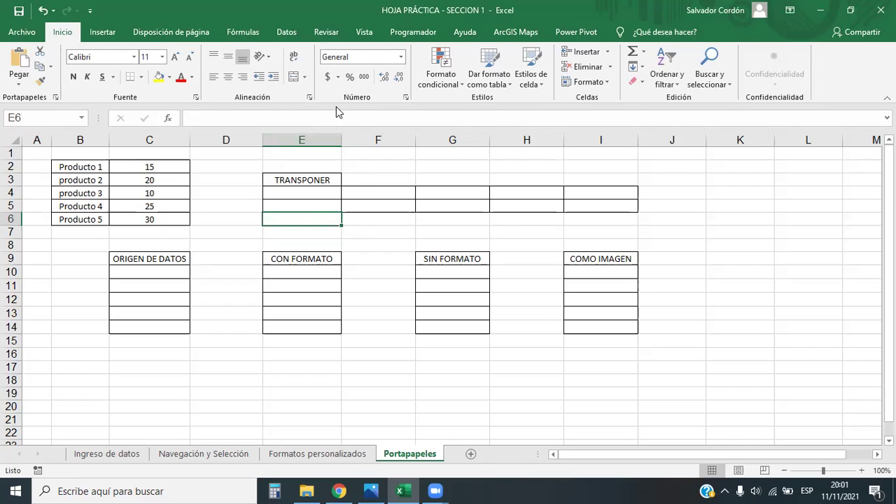
pyautogui.click(374, 167)
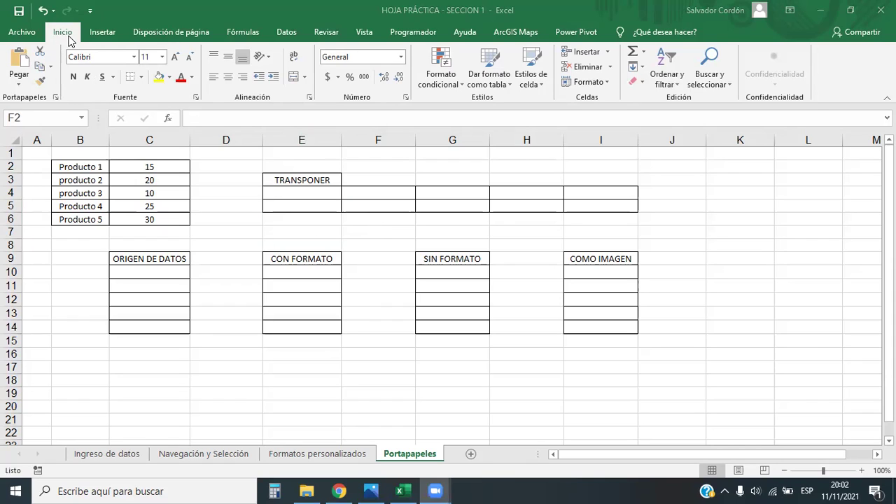
pyautogui.click(18, 84)
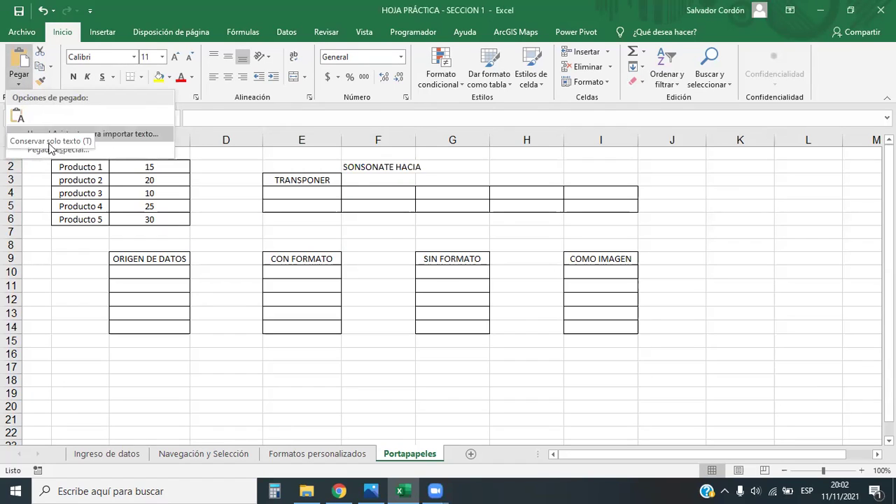
pyautogui.click(396, 237)
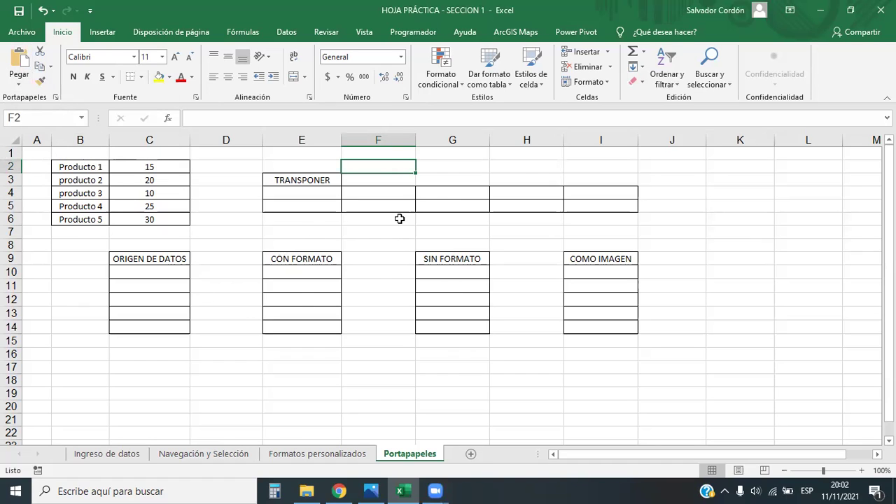
# Examine the copy choices, Copiar and Copiar como imagen, without copying anything.
pyautogui.click(50, 72)
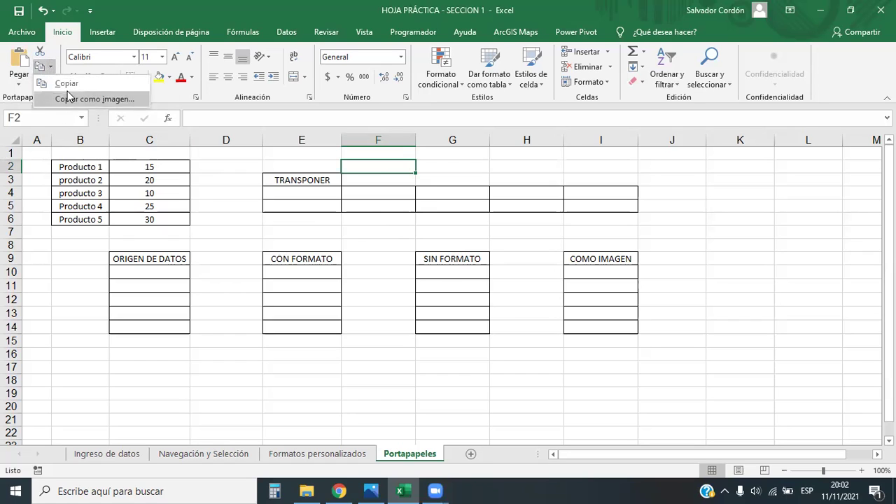
pyautogui.click(140, 230)
pyautogui.click(51, 65)
pyautogui.click(52, 65)
pyautogui.click(242, 219)
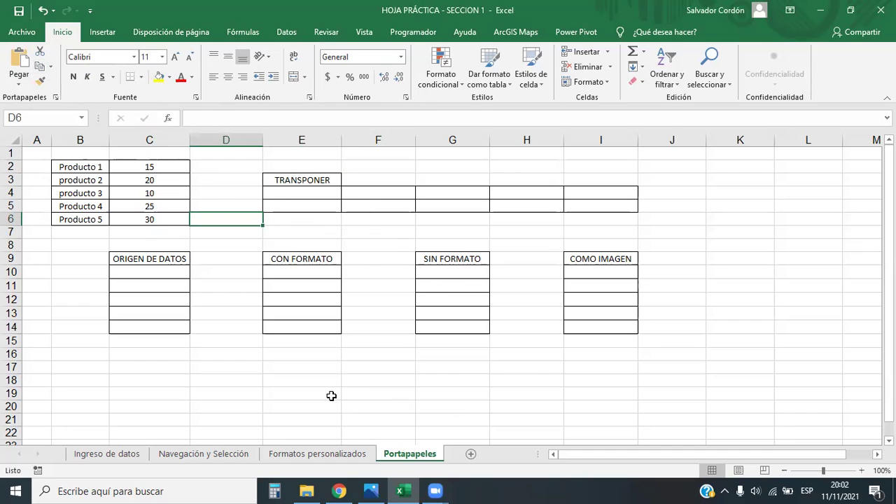
# Highlight the product table in B2:C6 and its name and quantity columns, then clear the selection in empty cells.
pyautogui.click(842, 98)
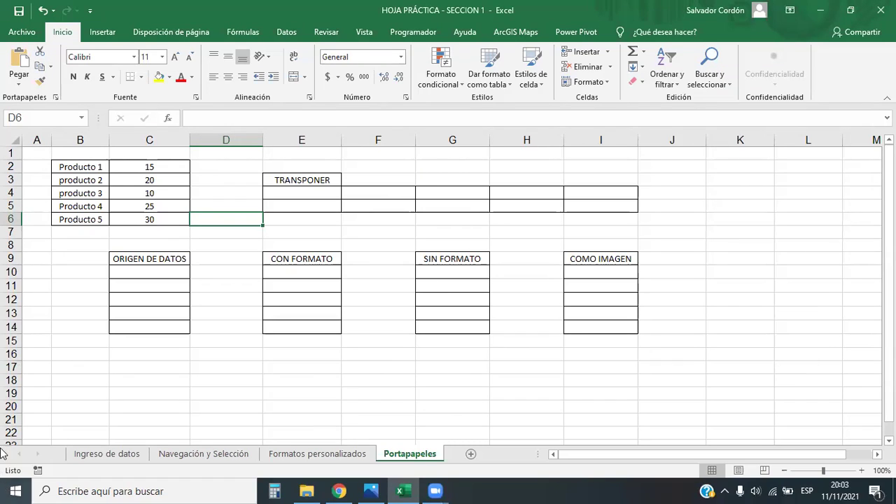
pyautogui.click(146, 225)
pyautogui.moveTo(92, 168); pyautogui.dragTo(138, 218)
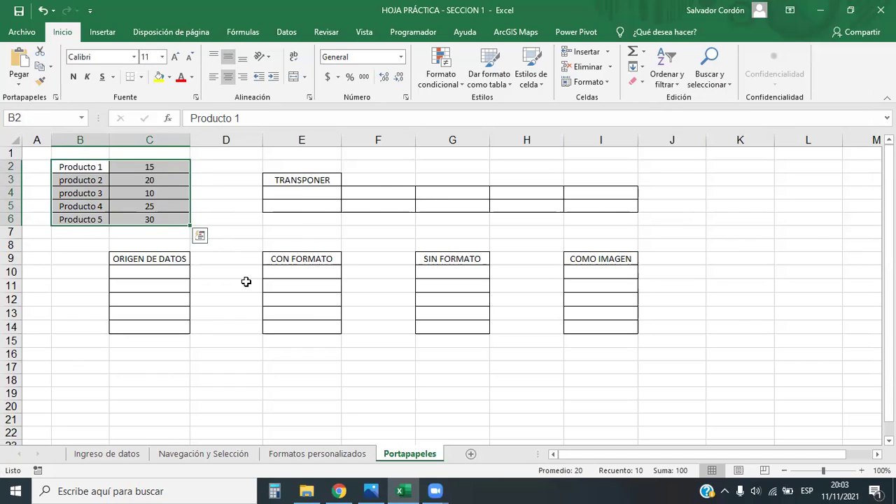
pyautogui.moveTo(87, 167); pyautogui.dragTo(92, 219)
pyautogui.moveTo(170, 166); pyautogui.dragTo(170, 220)
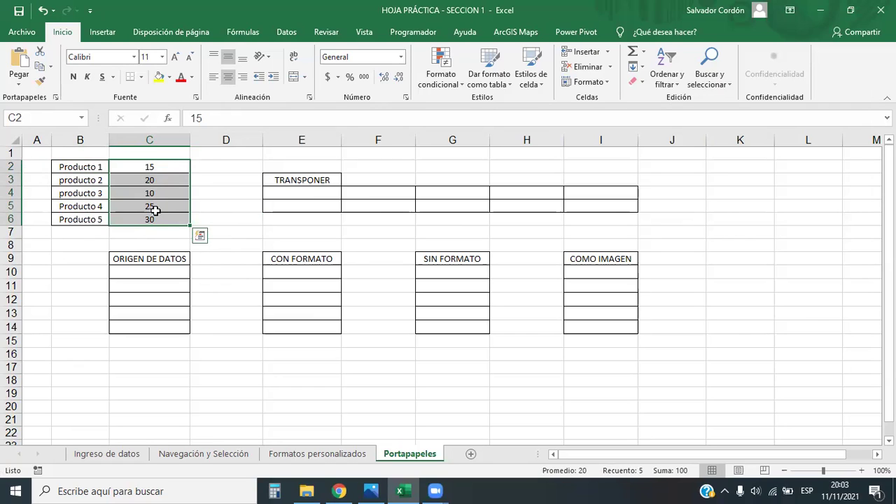
pyautogui.click(81, 168)
pyautogui.click(151, 246)
pyautogui.moveTo(101, 170); pyautogui.dragTo(148, 217)
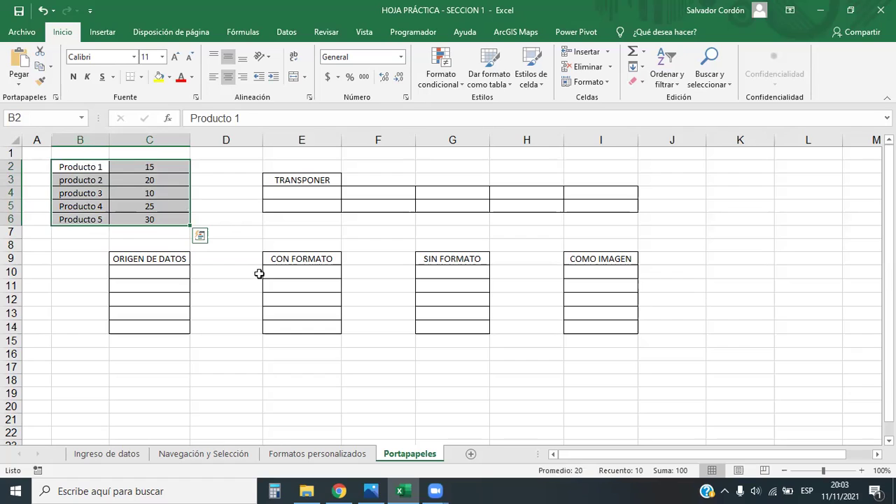
pyautogui.click(254, 341)
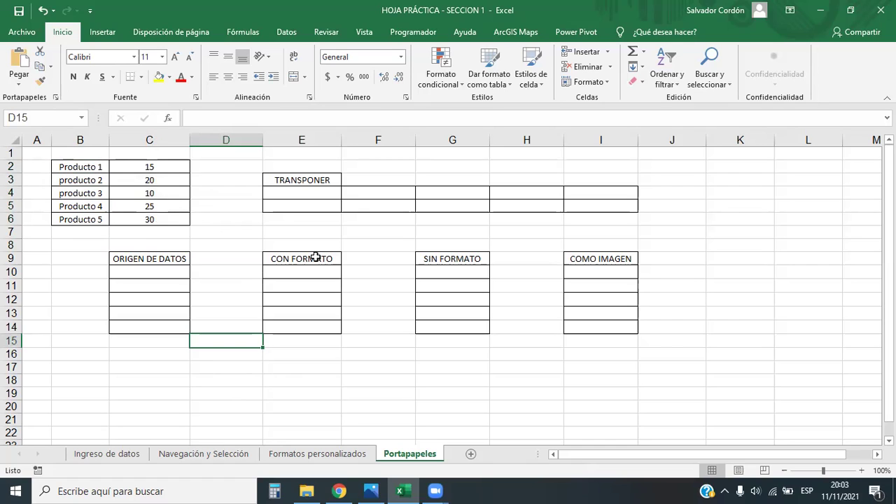
pyautogui.click(317, 381)
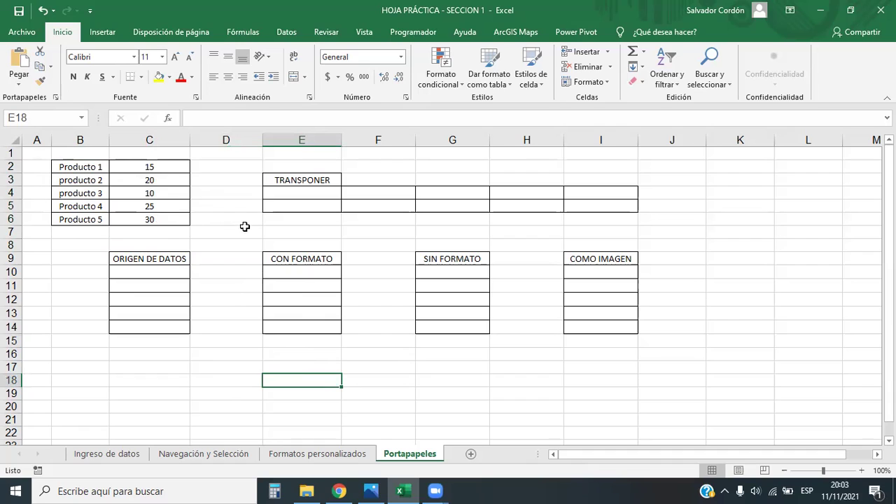
# Highlight the product names in B2:B6 and the TRANSPONER destination row E4:I4, ending with the product names selected.
pyautogui.moveTo(88, 170); pyautogui.dragTo(87, 220)
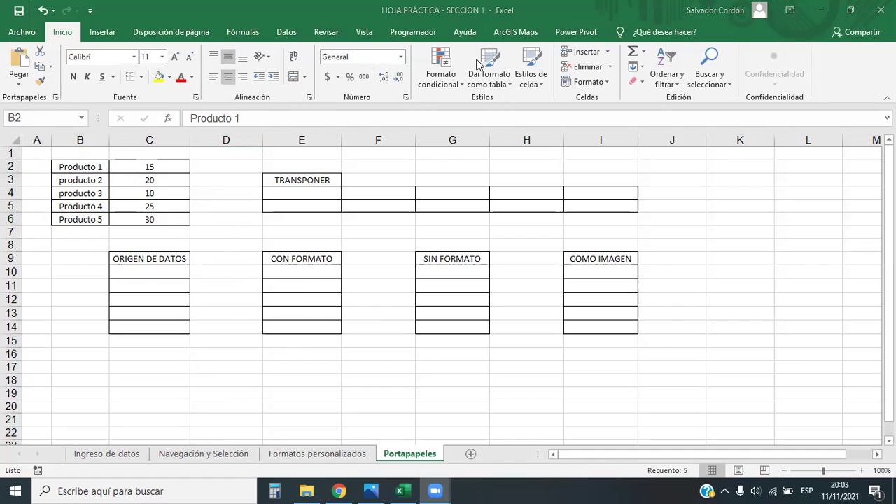
pyautogui.hotkey('ctrl', 'v')
pyautogui.moveTo(79, 165); pyautogui.dragTo(90, 219)
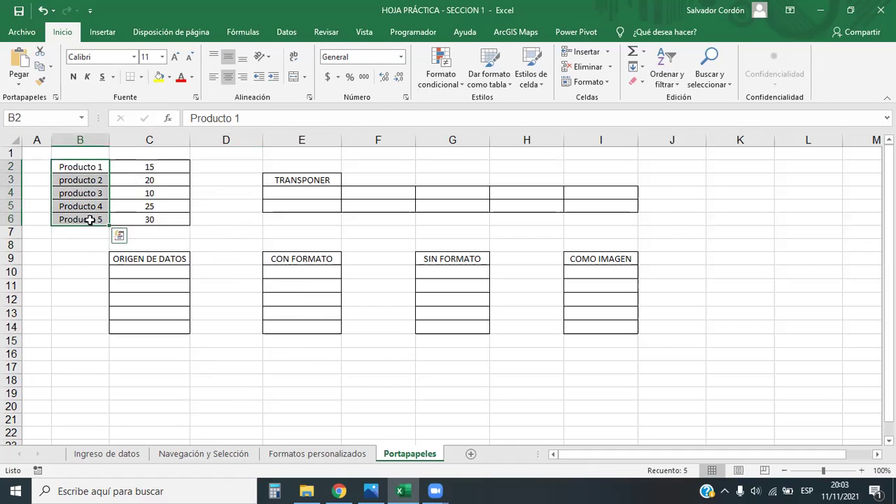
pyautogui.moveTo(304, 192); pyautogui.dragTo(599, 193)
pyautogui.moveTo(77, 168); pyautogui.dragTo(85, 225)
pyautogui.hotkey('ctrl', 'c')
pyautogui.moveTo(278, 200); pyautogui.dragTo(605, 191)
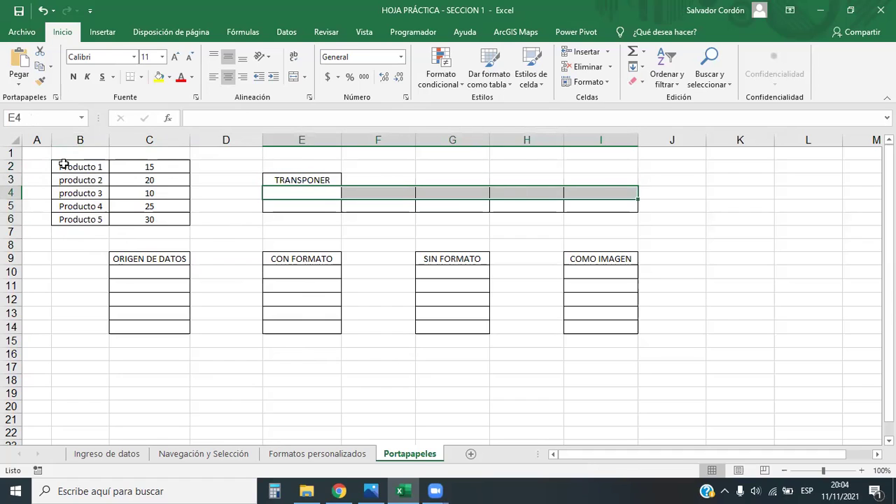
pyautogui.moveTo(80, 165); pyautogui.dragTo(88, 220)
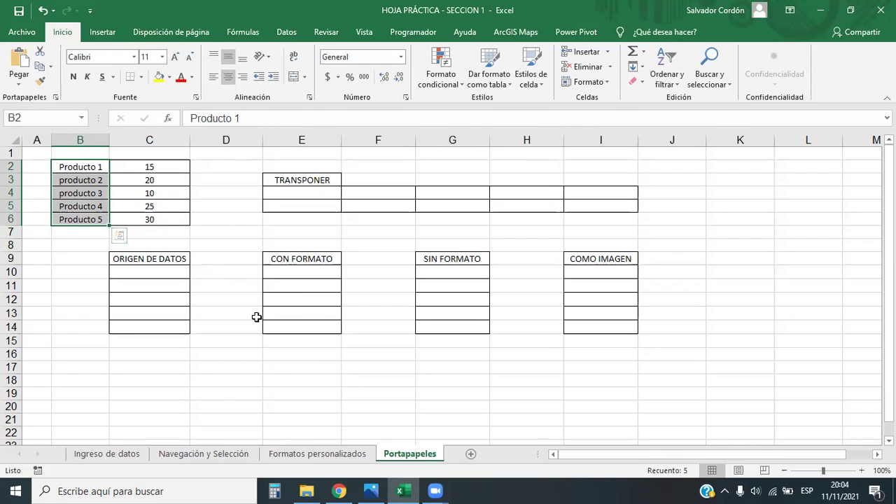
pyautogui.click(293, 368)
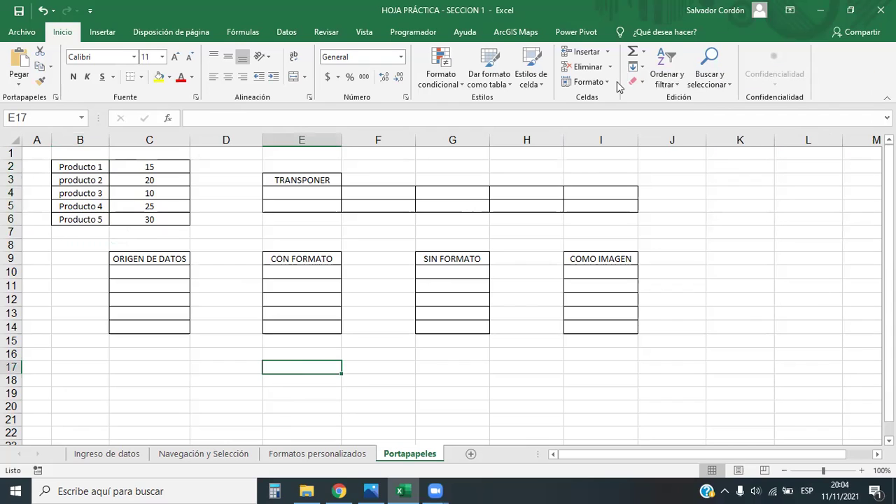
pyautogui.moveTo(79, 167); pyautogui.dragTo(90, 220)
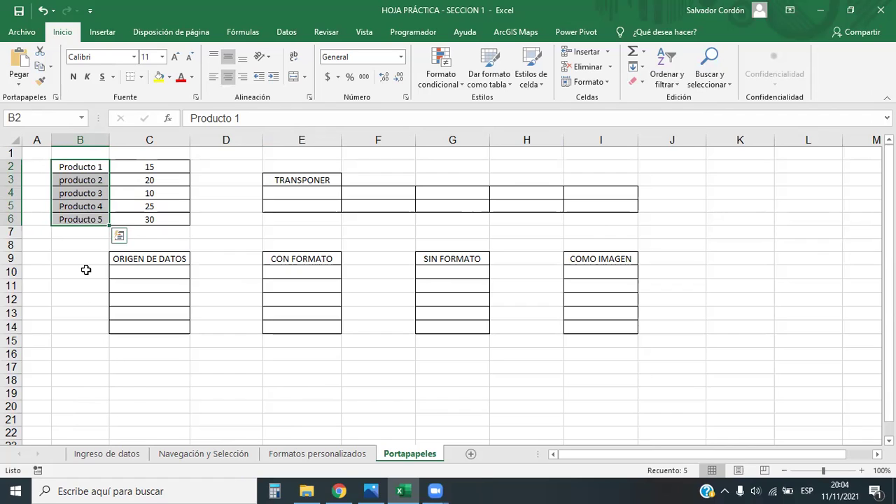
pyautogui.rightClick(93, 171)
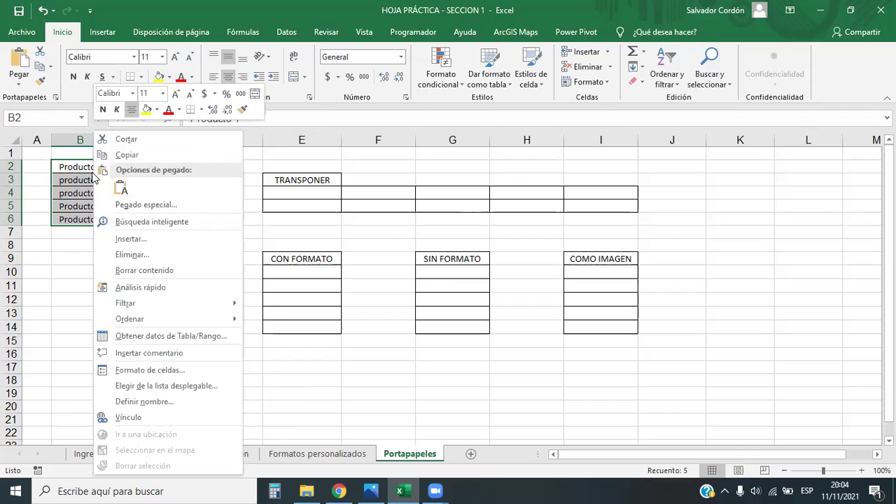
pyautogui.click(135, 155)
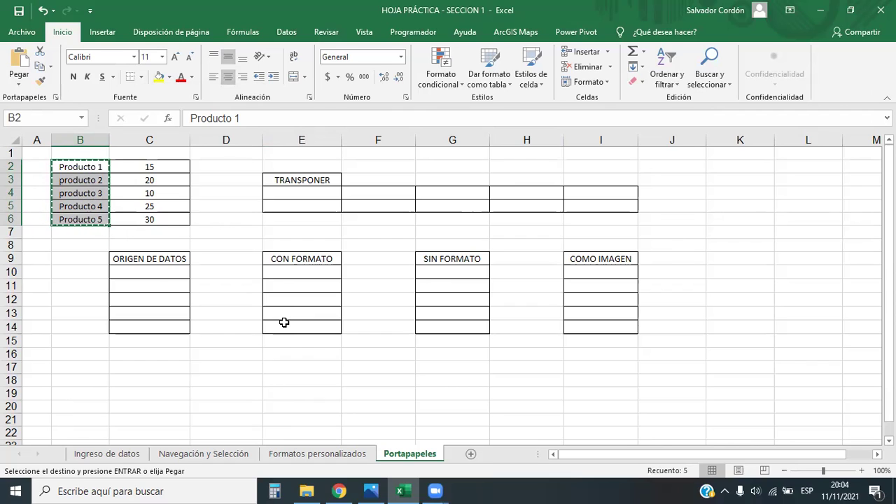
pyautogui.press('Escape')
pyautogui.click(49, 261)
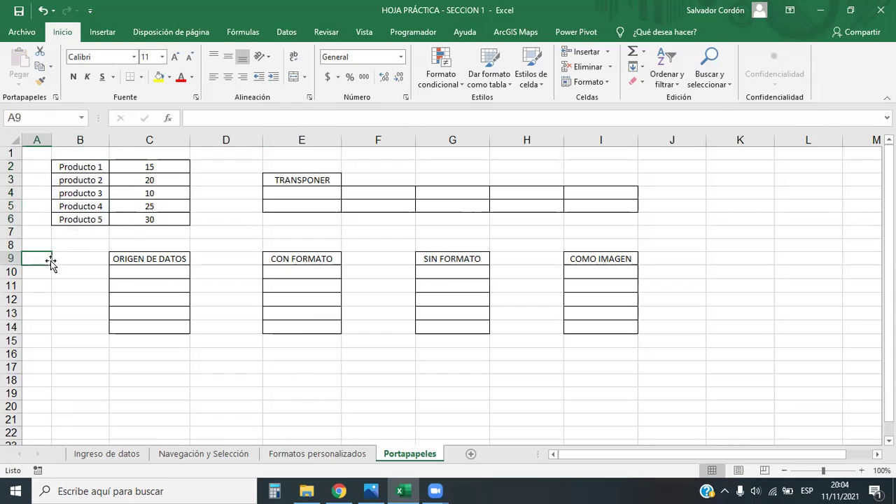
pyautogui.moveTo(70, 167); pyautogui.dragTo(90, 216)
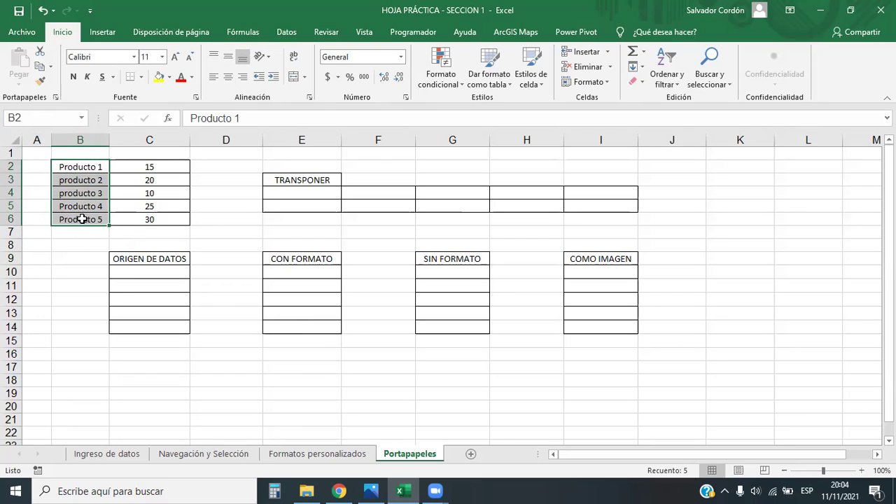
pyautogui.rightClick(90, 204)
pyautogui.click(119, 154)
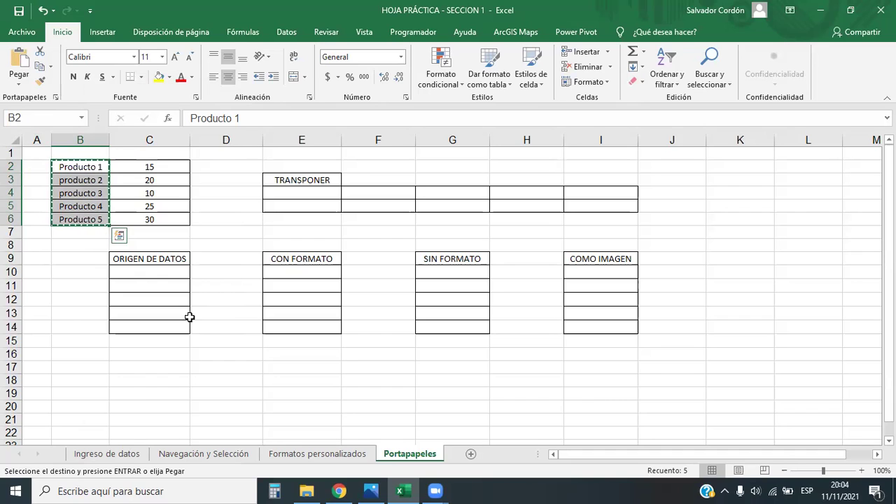
pyautogui.press('Escape')
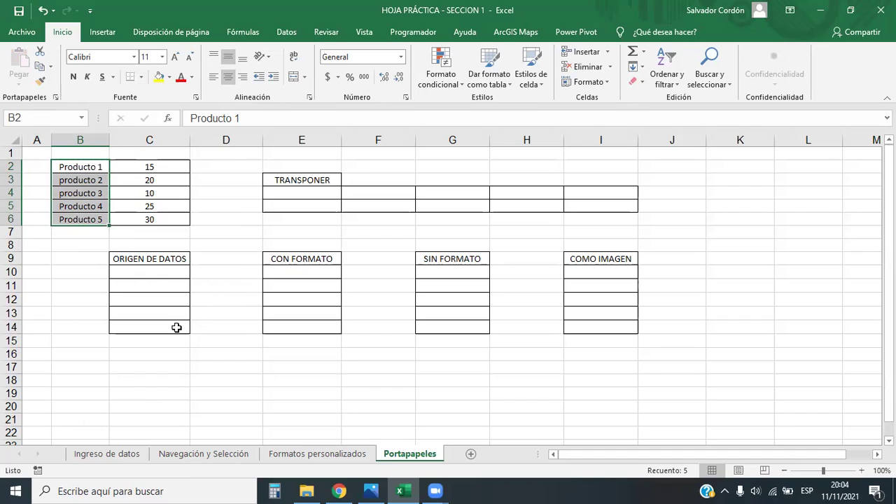
pyautogui.click(89, 285)
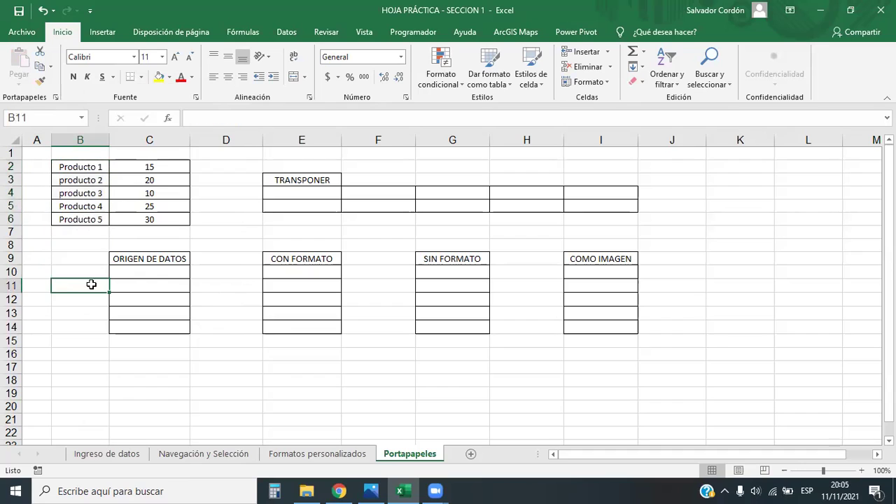
pyautogui.click(283, 325)
pyautogui.click(301, 377)
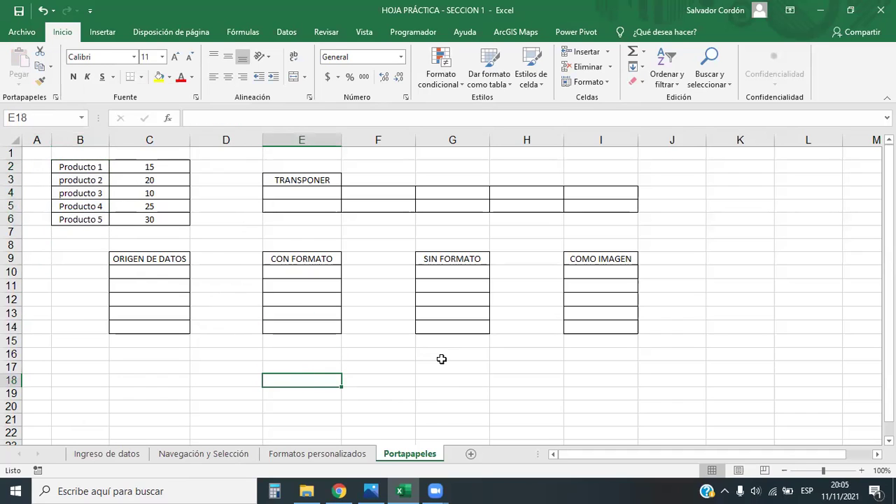
pyautogui.moveTo(85, 166); pyautogui.dragTo(84, 219)
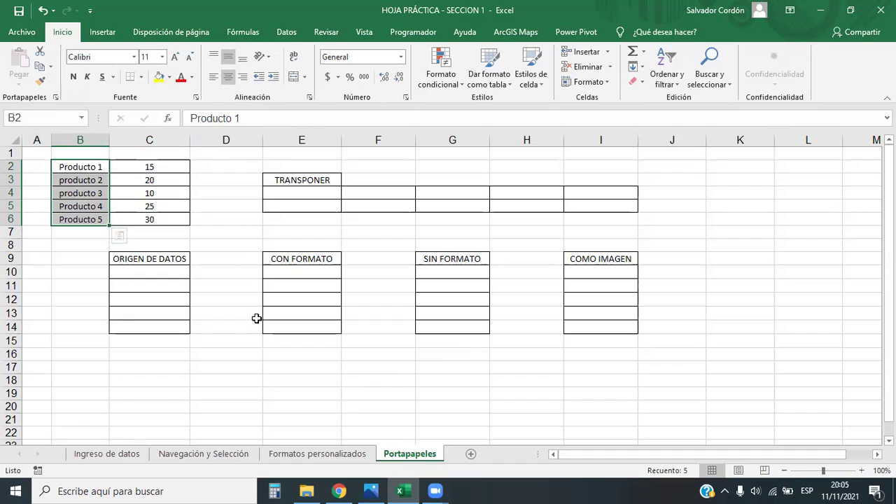
pyautogui.hotkey('ctrl', 'q')
pyautogui.click(343, 354)
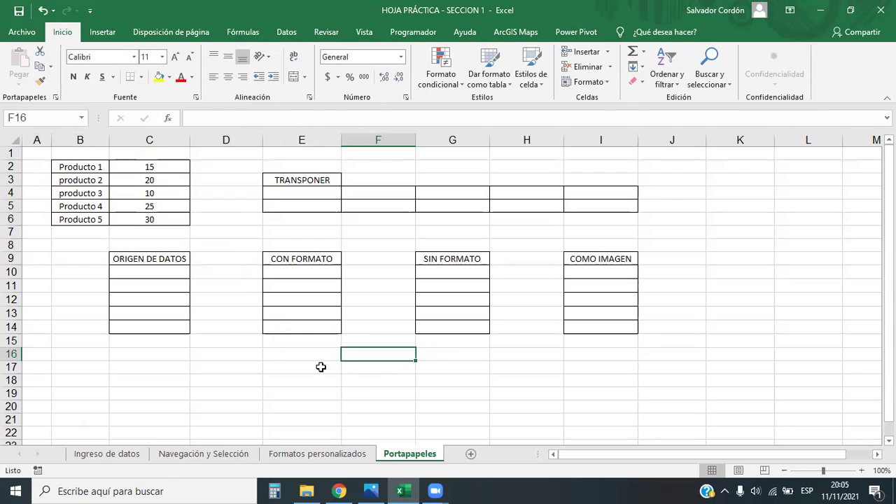
# Copy the product names in B2:B6 and paste them into the ORIGEN DE DATOS column starting at C10.
pyautogui.moveTo(79, 168); pyautogui.dragTo(79, 221)
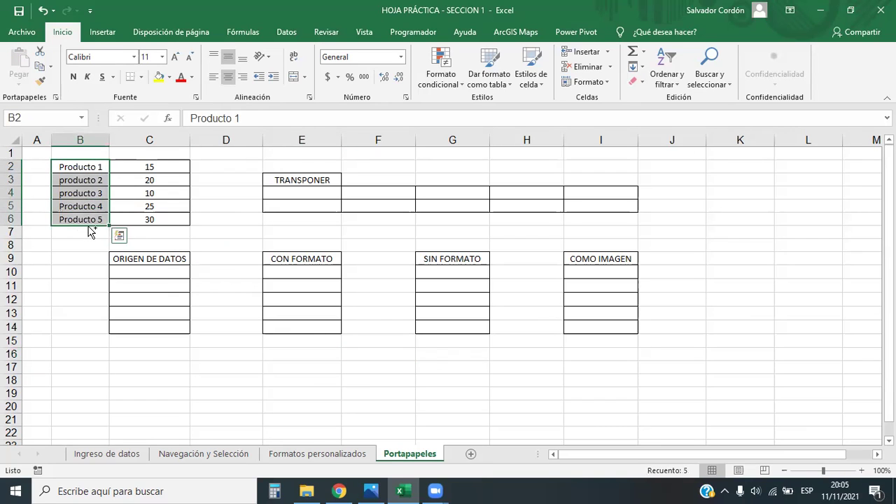
pyautogui.hotkey('ctrl', 'c')
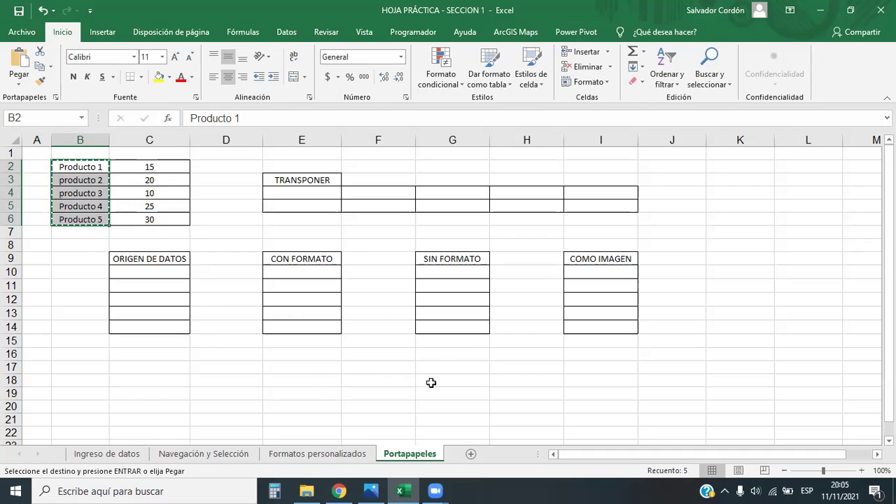
pyautogui.click(305, 195)
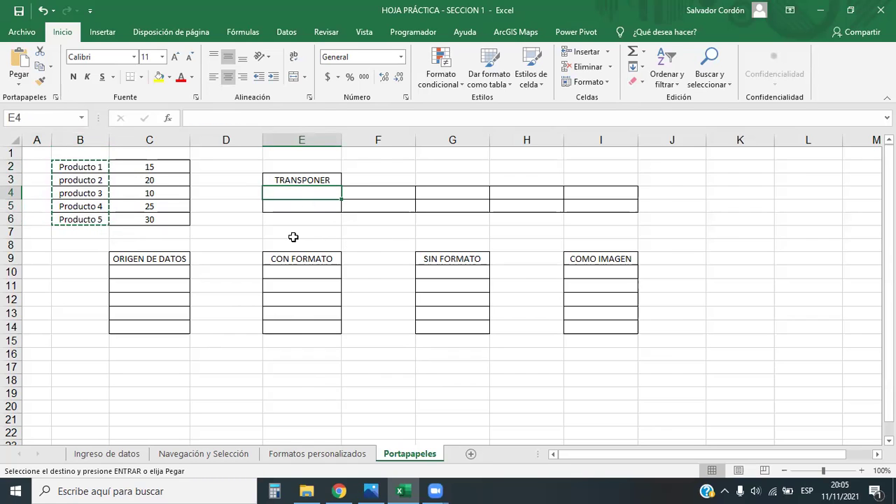
pyautogui.click(147, 272)
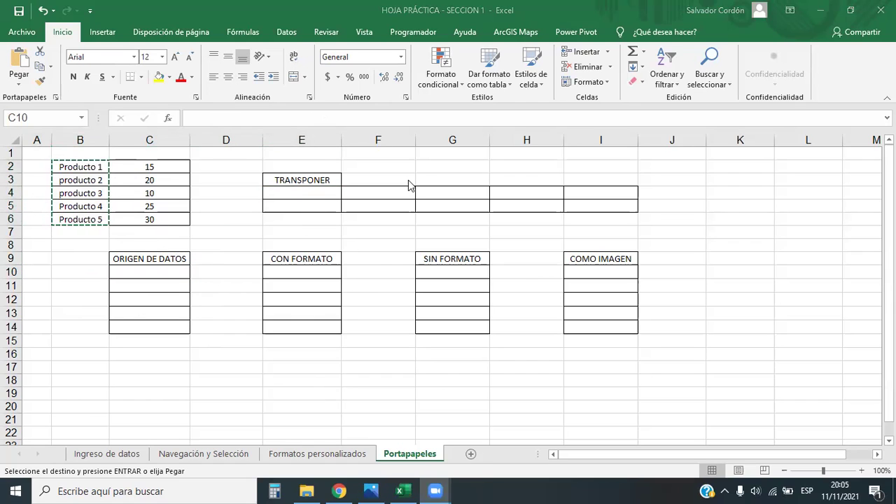
pyautogui.click(158, 275)
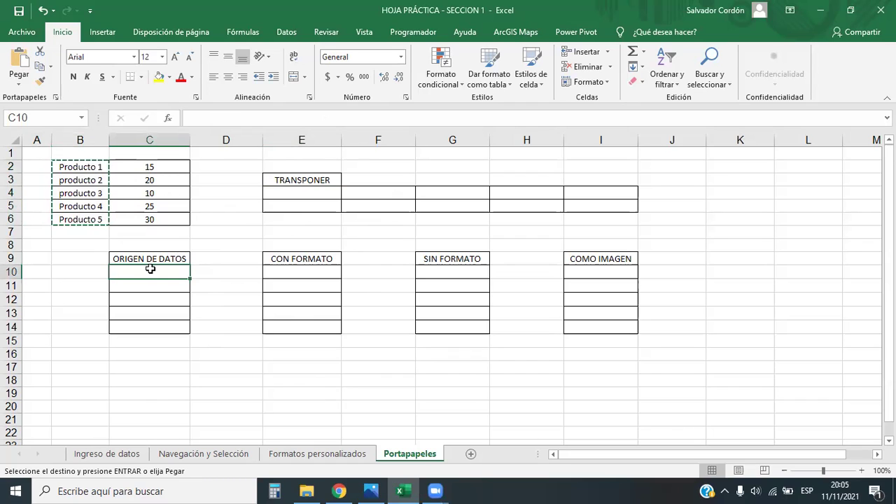
pyautogui.hotkey('ctrl', 'v')
pyautogui.press('ctrl')
pyautogui.press('Escape')
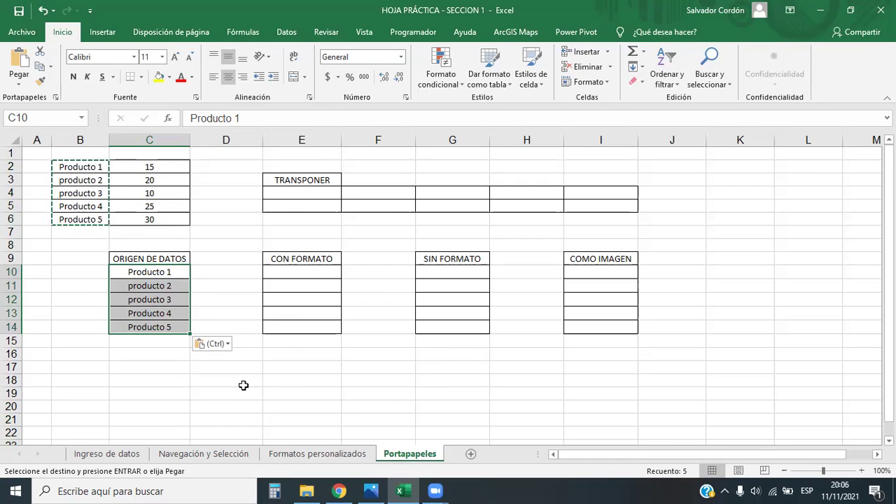
pyautogui.click(244, 384)
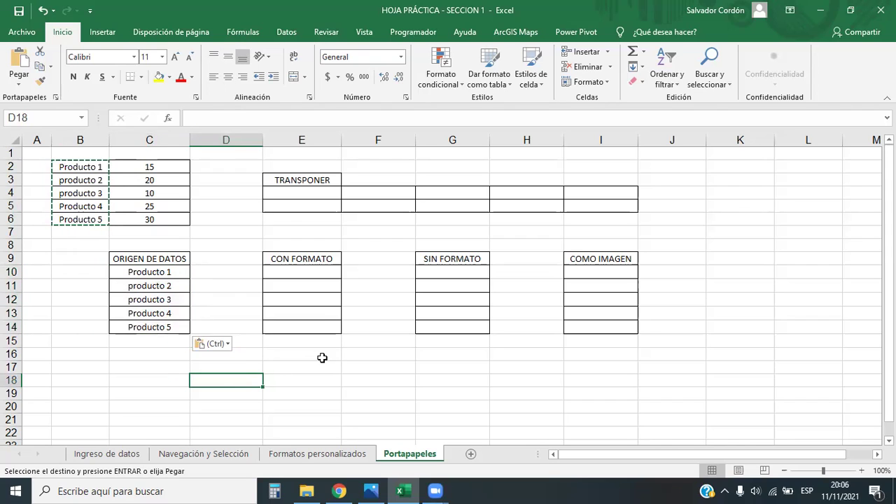
# Copy the product names in B2:B6 again and paste them transposed into the TRANSPONER row starting at E4.
pyautogui.click(295, 194)
pyautogui.moveTo(329, 194); pyautogui.dragTo(616, 184)
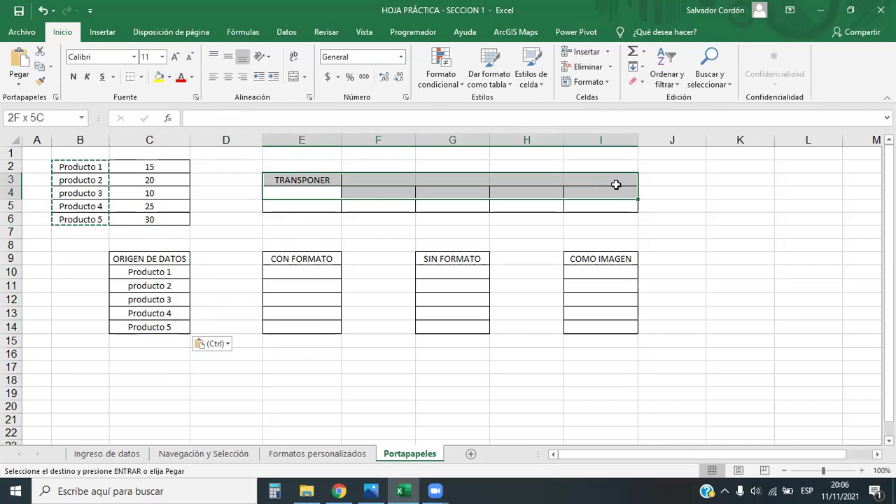
pyautogui.click(539, 337)
pyautogui.press('Escape')
pyautogui.click(291, 371)
pyautogui.moveTo(84, 170); pyautogui.dragTo(90, 217)
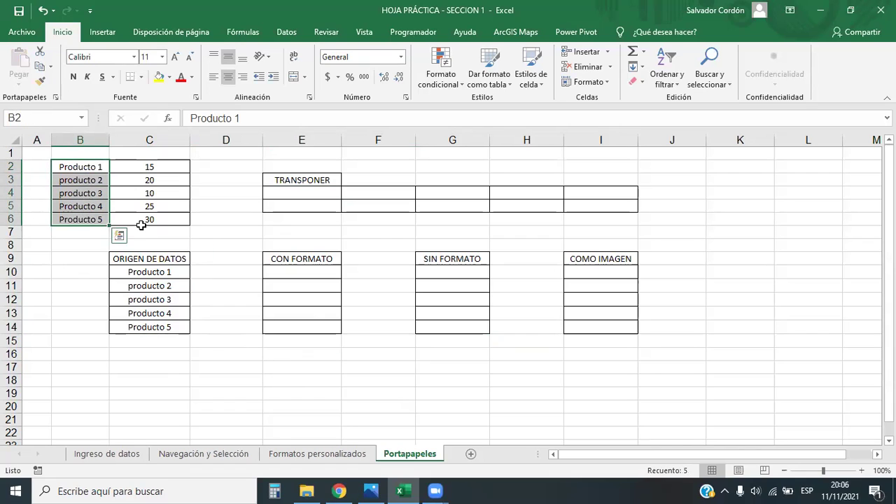
pyautogui.hotkey('ctrl', 'c')
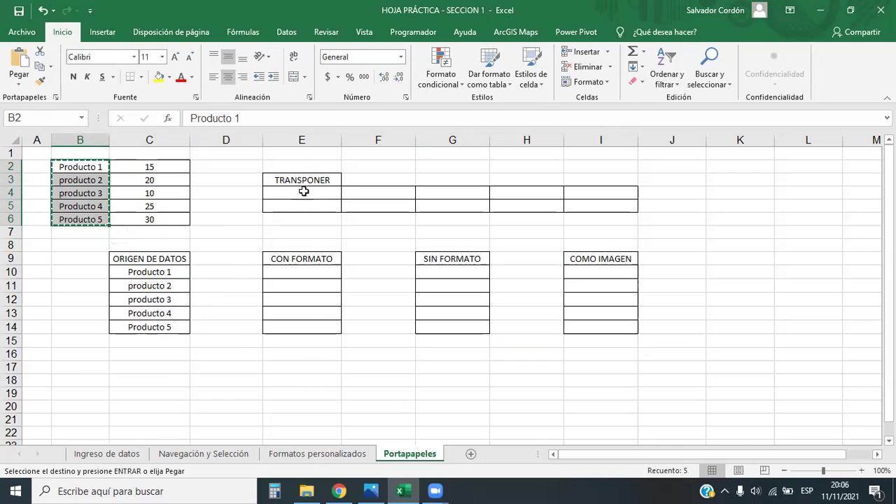
pyautogui.rightClick(300, 197)
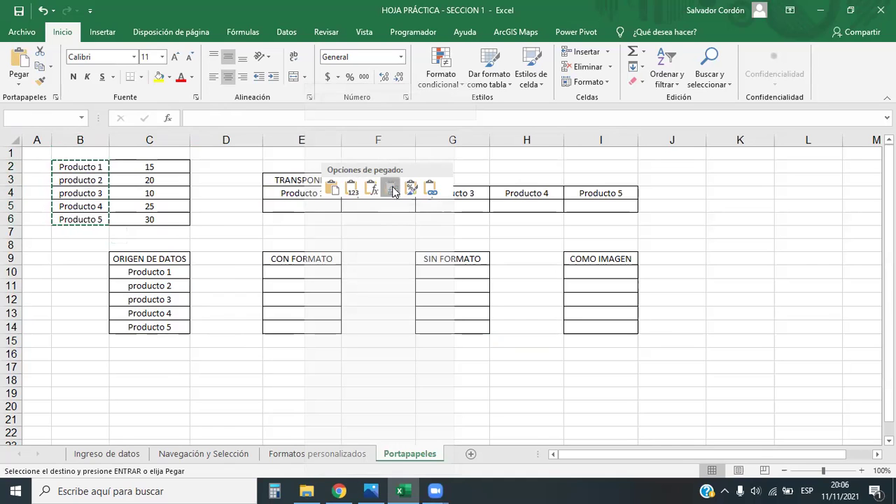
pyautogui.click(393, 191)
# Compare the vertical product names in B2:B6 with the transposed row E4:I4 by highlighting each range in turn.
pyautogui.click(708, 384)
pyautogui.moveTo(304, 193); pyautogui.dragTo(597, 194)
pyautogui.click(556, 367)
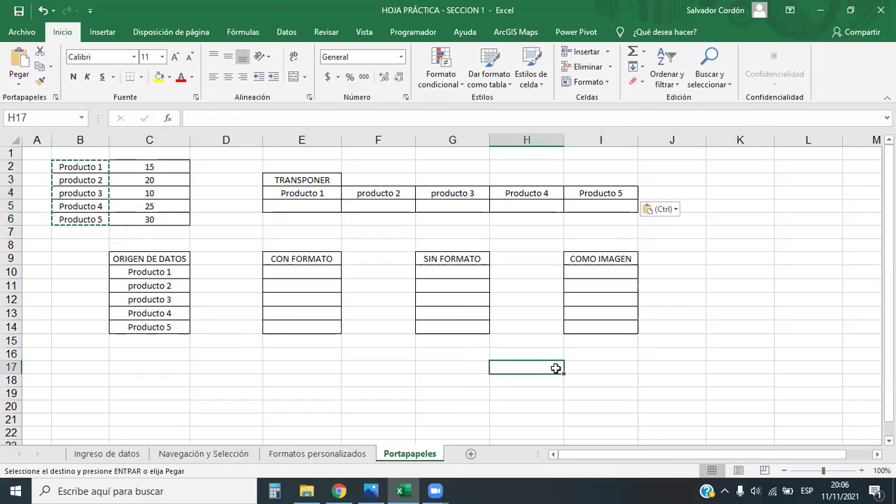
pyautogui.moveTo(91, 166); pyautogui.dragTo(89, 219)
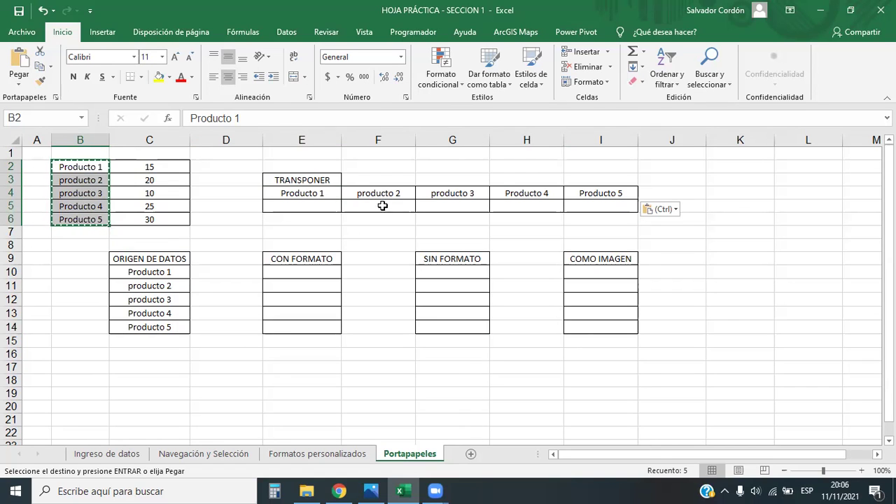
pyautogui.click(317, 191)
pyautogui.moveTo(310, 189); pyautogui.dragTo(595, 194)
pyautogui.click(527, 406)
pyautogui.moveTo(94, 172); pyautogui.dragTo(82, 220)
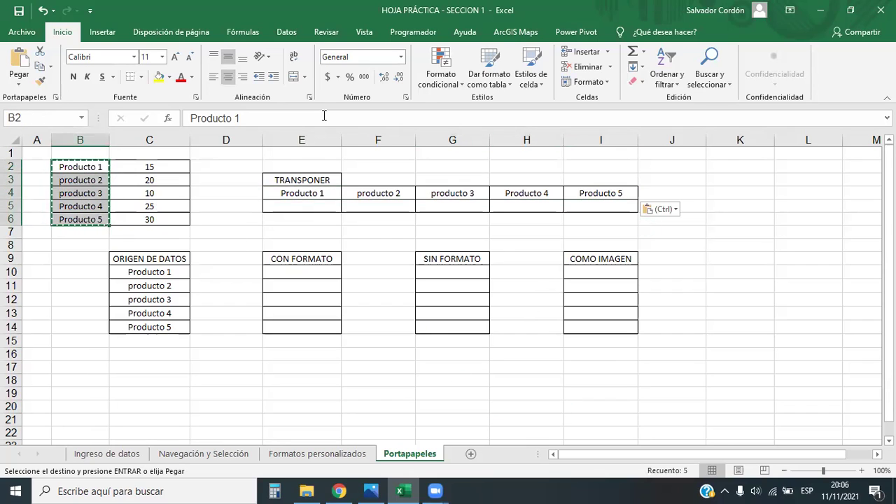
pyautogui.moveTo(305, 194); pyautogui.dragTo(625, 194)
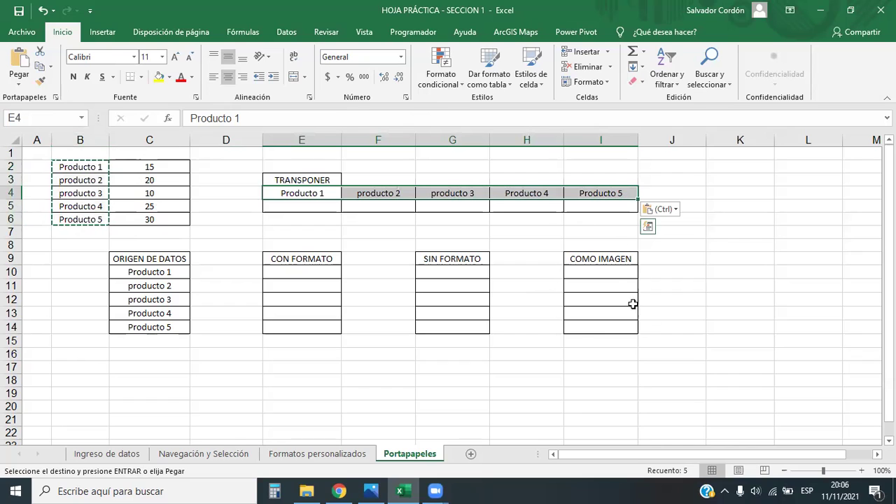
pyautogui.click(381, 354)
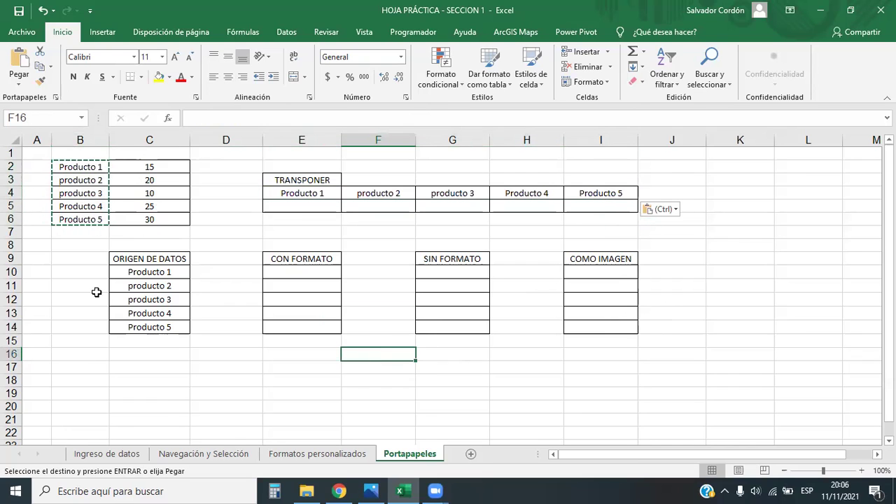
pyautogui.moveTo(95, 164); pyautogui.dragTo(93, 219)
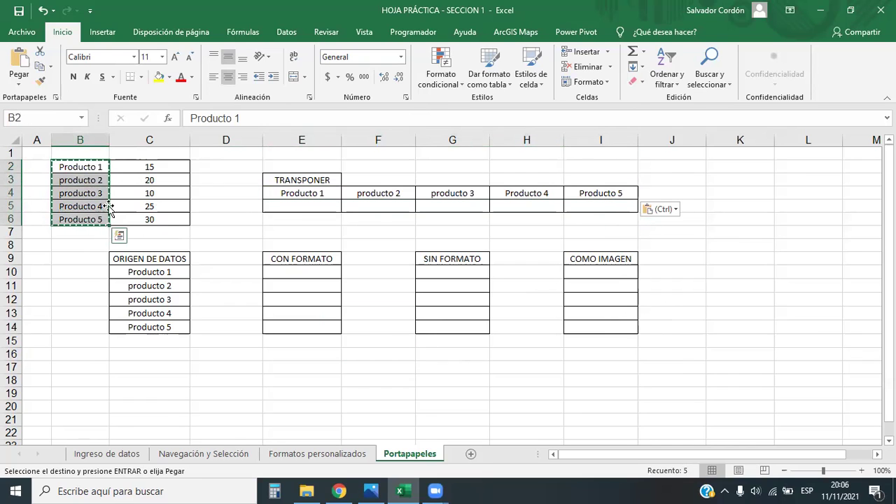
pyautogui.moveTo(309, 191); pyautogui.dragTo(609, 190)
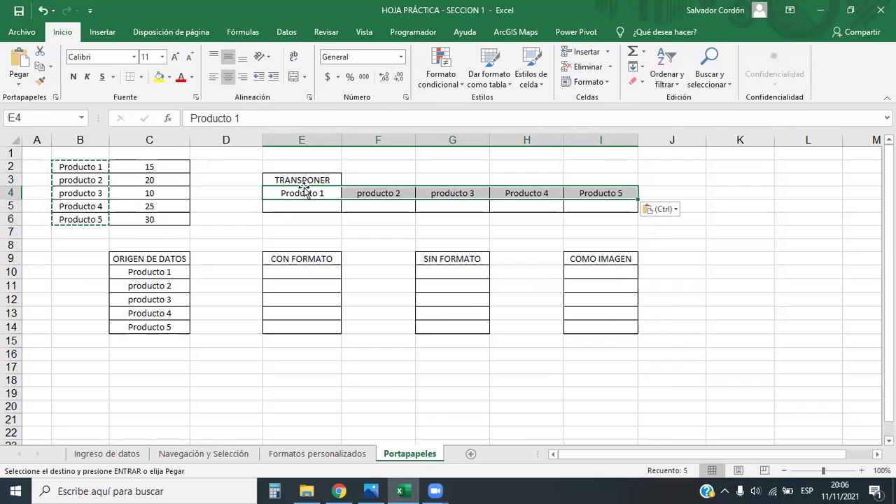
pyautogui.click(216, 350)
# Copy the quantities in C2:C6 and paste them transposed into the TRANSPONER row starting at E5.
pyautogui.moveTo(154, 165); pyautogui.dragTo(156, 218)
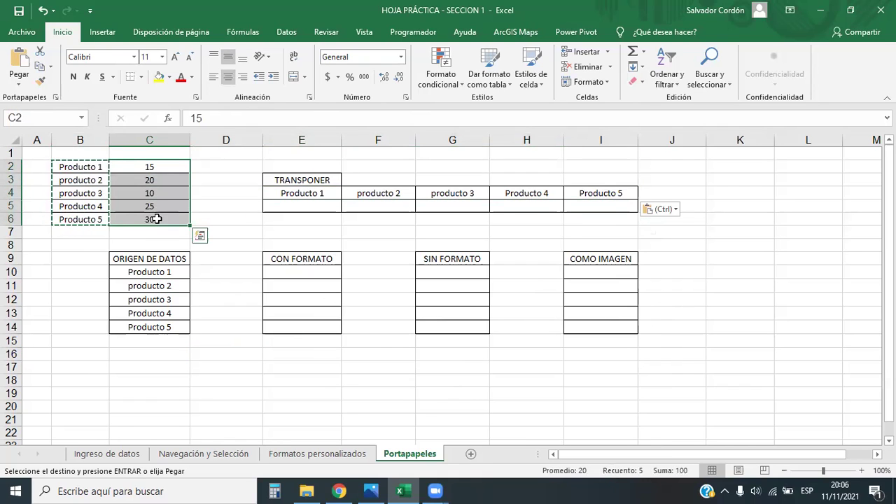
pyautogui.hotkey('ctrl', 'c')
pyautogui.click(325, 206)
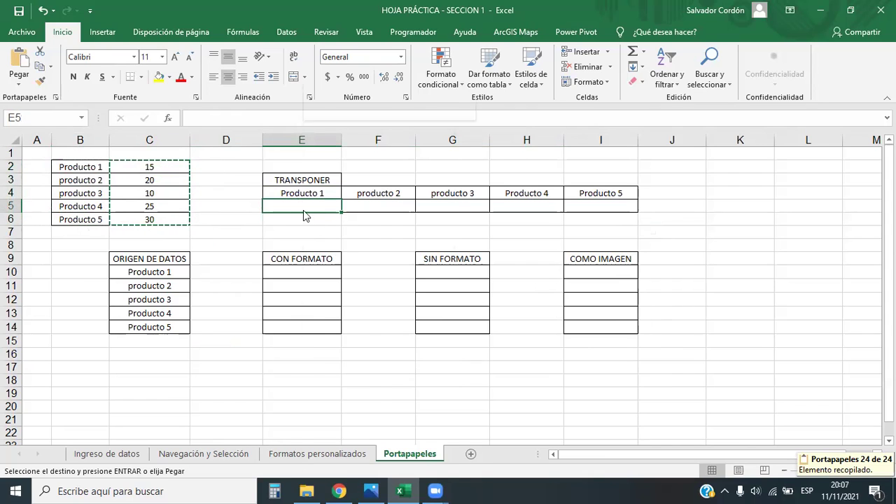
pyautogui.rightClick(303, 210)
pyautogui.click(301, 207)
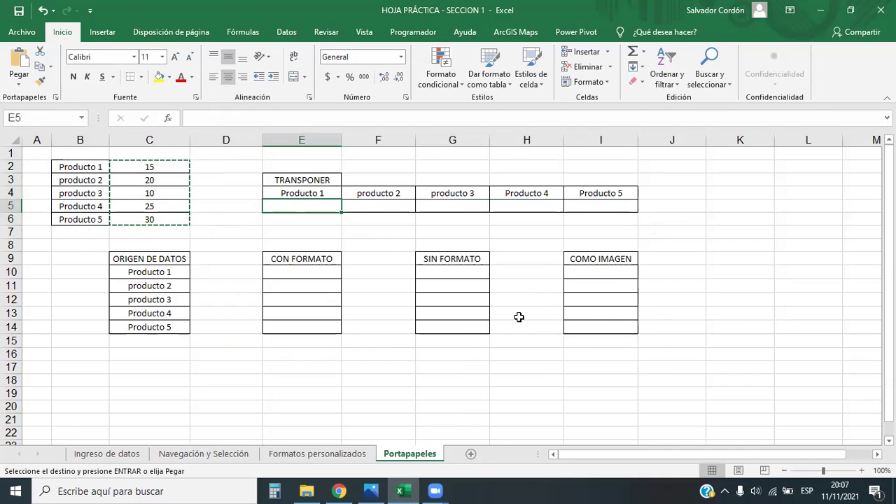
pyautogui.hotkey('ctrl', 'v')
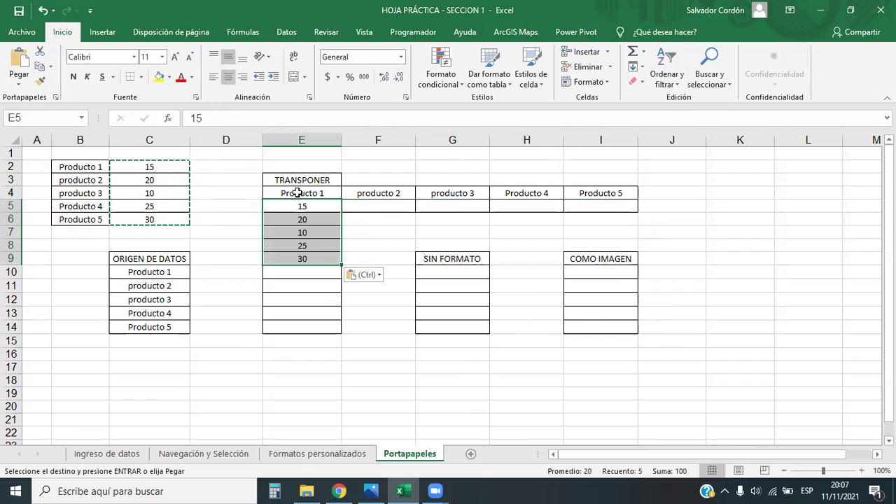
pyautogui.click(372, 276)
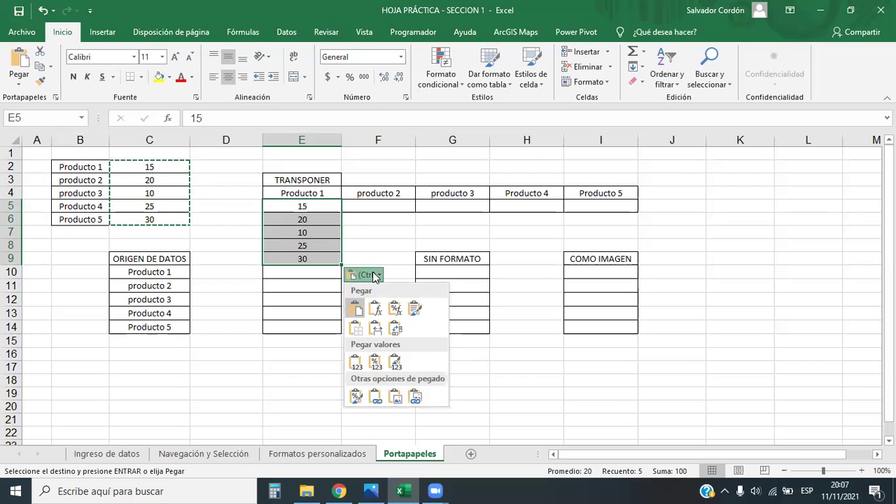
pyautogui.click(396, 330)
pyautogui.moveTo(336, 206); pyautogui.dragTo(600, 193)
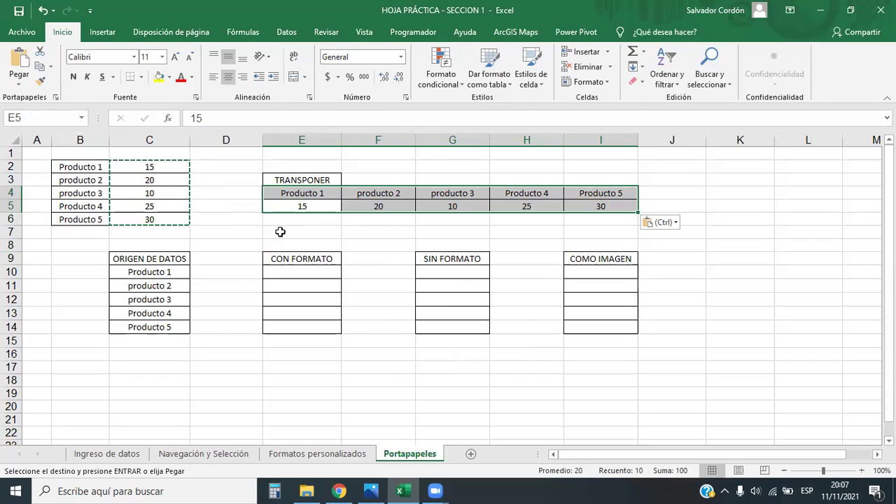
pyautogui.click(345, 220)
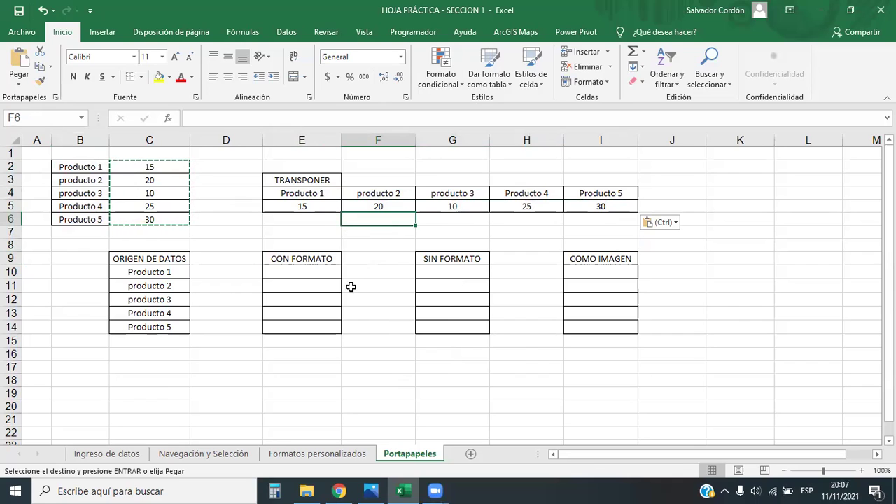
pyautogui.press('Escape')
# Clear the TRANSPONER cells E4:I5 and paste the whole product table B2:C6 there, transposed starting at E4.
pyautogui.moveTo(299, 197); pyautogui.dragTo(598, 207)
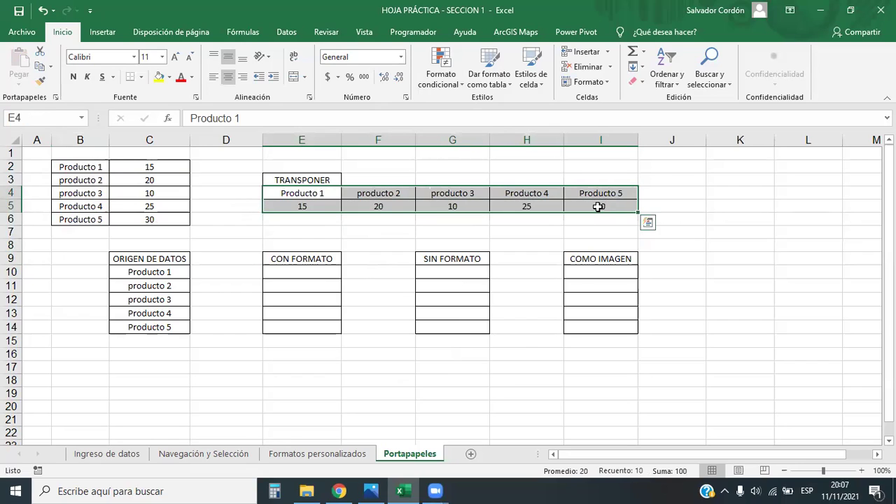
pyautogui.press('Delete')
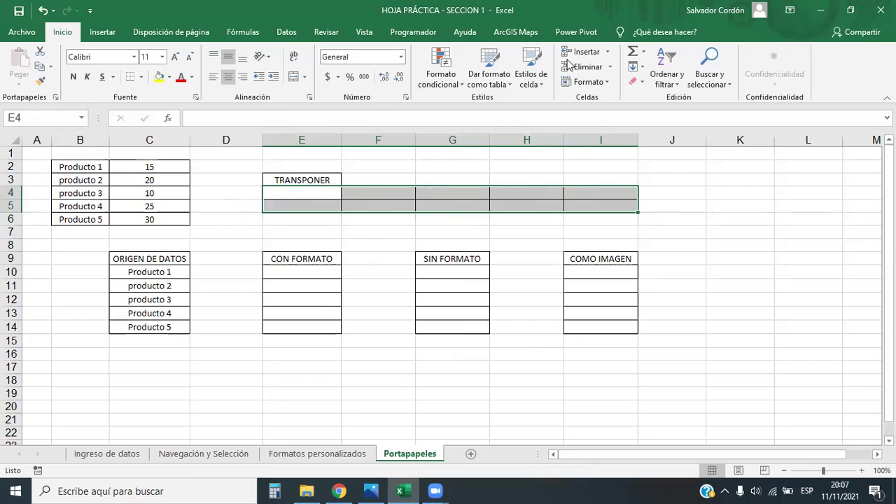
pyautogui.moveTo(92, 168); pyautogui.dragTo(165, 221)
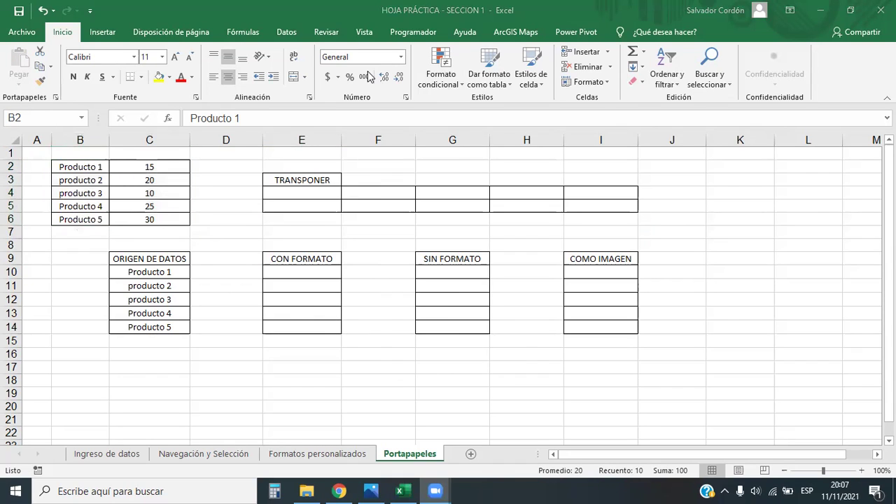
pyautogui.moveTo(91, 169)
pyautogui.mouseDown()
pyautogui.moveTo(181, 237)
pyautogui.moveTo(180, 224)
pyautogui.mouseUp()
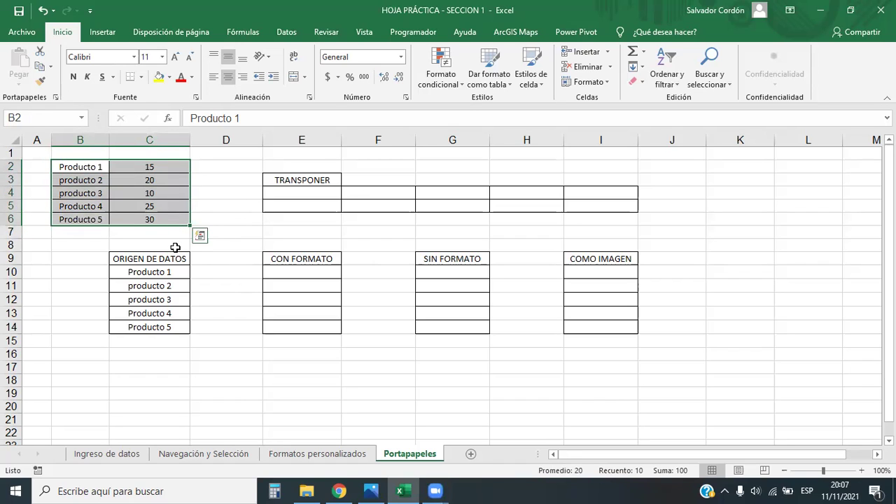
pyautogui.hotkey('ctrl', 'c')
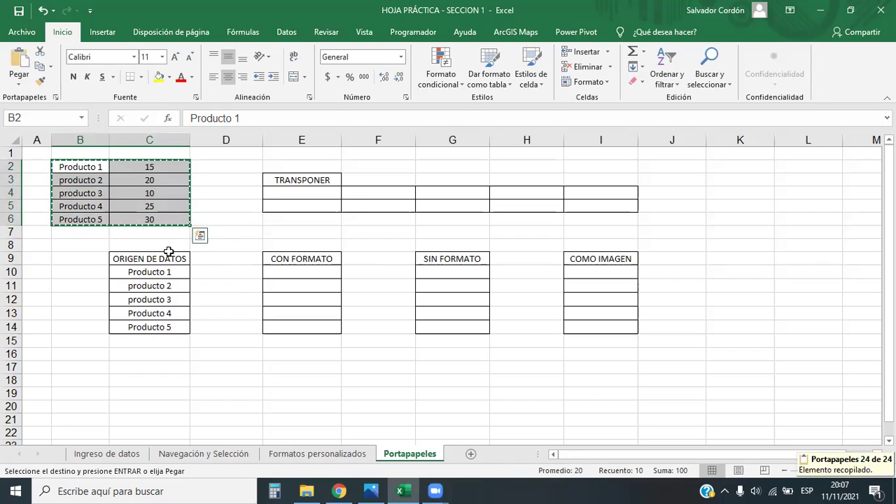
pyautogui.rightClick(302, 194)
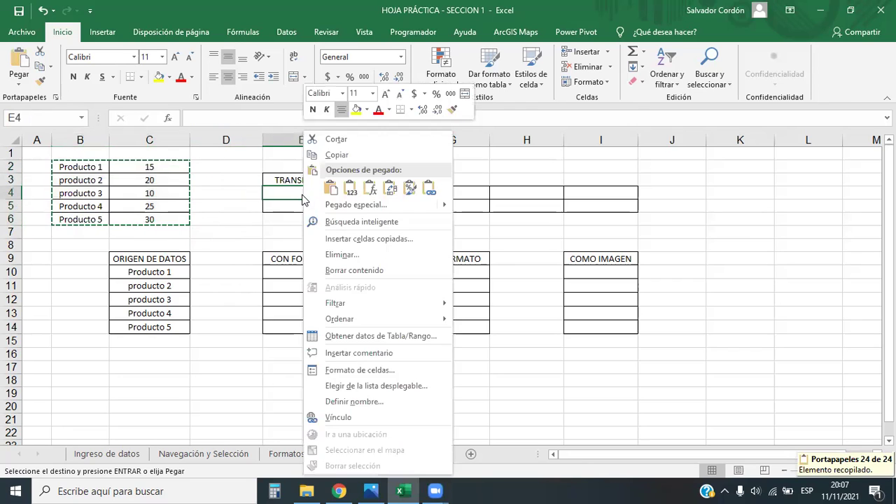
pyautogui.click(409, 187)
pyautogui.click(546, 379)
# Compare the transposed range E4:I5 with B2:C6 by highlighting matching product and quantity pairs, and leave copy mode.
pyautogui.moveTo(325, 196); pyautogui.dragTo(598, 203)
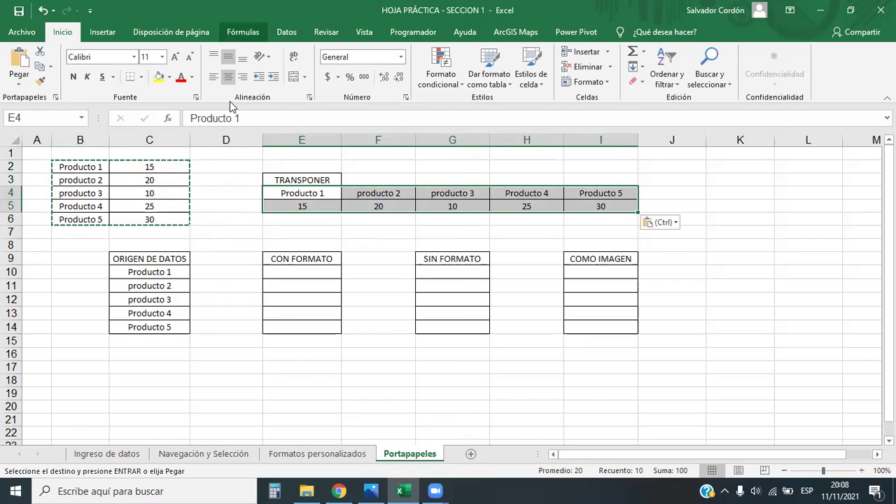
pyautogui.moveTo(313, 196); pyautogui.dragTo(317, 206)
pyautogui.moveTo(170, 166); pyautogui.dragTo(70, 175)
pyautogui.moveTo(360, 197); pyautogui.dragTo(379, 208)
pyautogui.moveTo(91, 180); pyautogui.dragTo(115, 180)
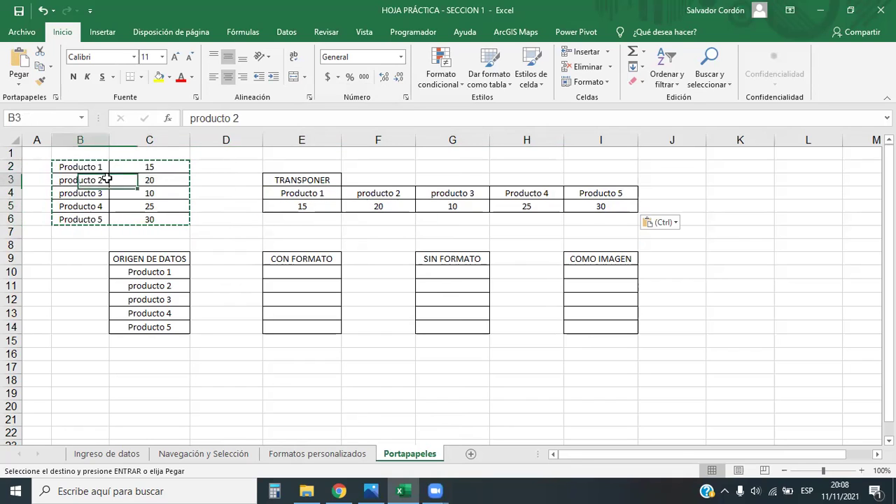
pyautogui.moveTo(525, 189); pyautogui.dragTo(526, 204)
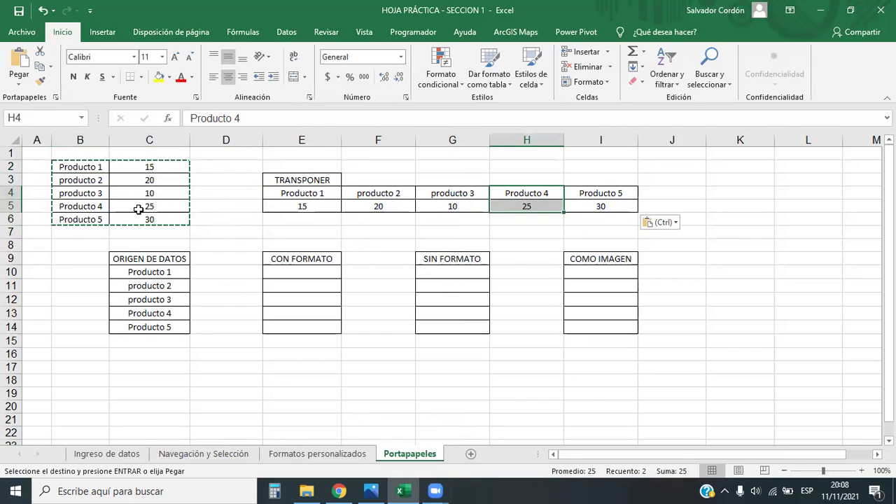
pyautogui.moveTo(89, 206); pyautogui.dragTo(149, 206)
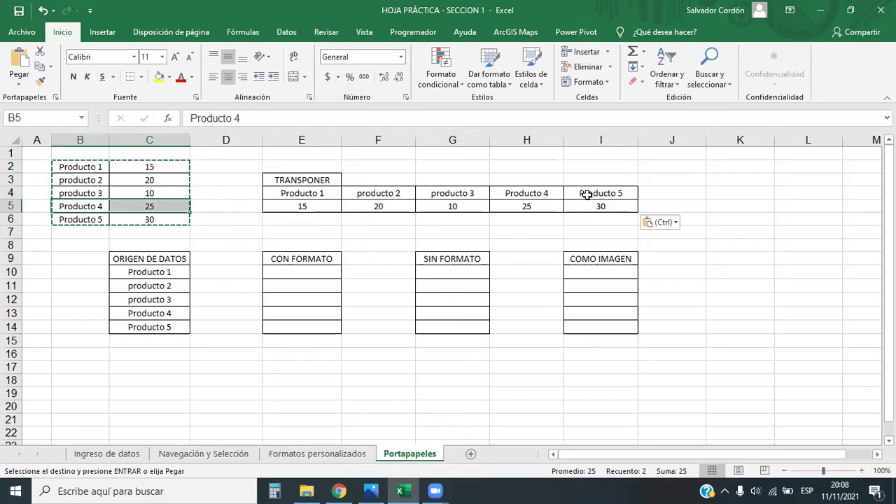
pyautogui.moveTo(584, 193); pyautogui.dragTo(595, 206)
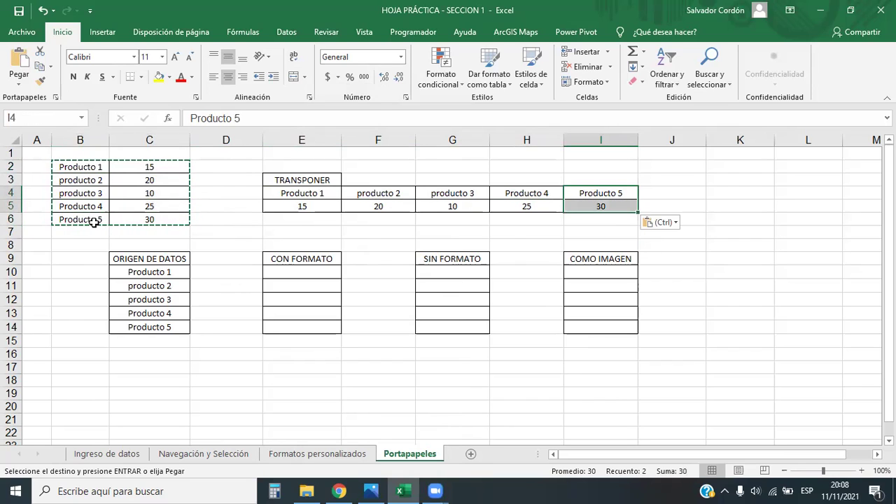
pyautogui.moveTo(94, 223); pyautogui.dragTo(149, 219)
pyautogui.click(340, 259)
pyautogui.press('Escape')
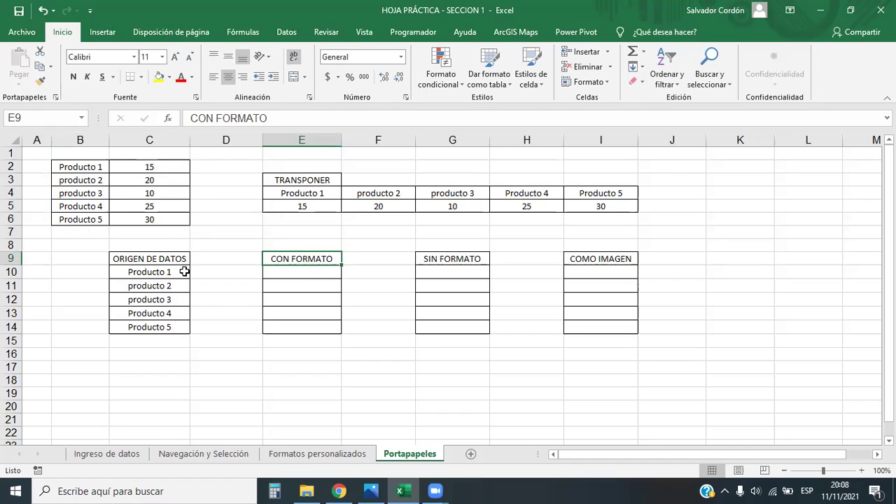
pyautogui.moveTo(182, 272); pyautogui.dragTo(176, 322)
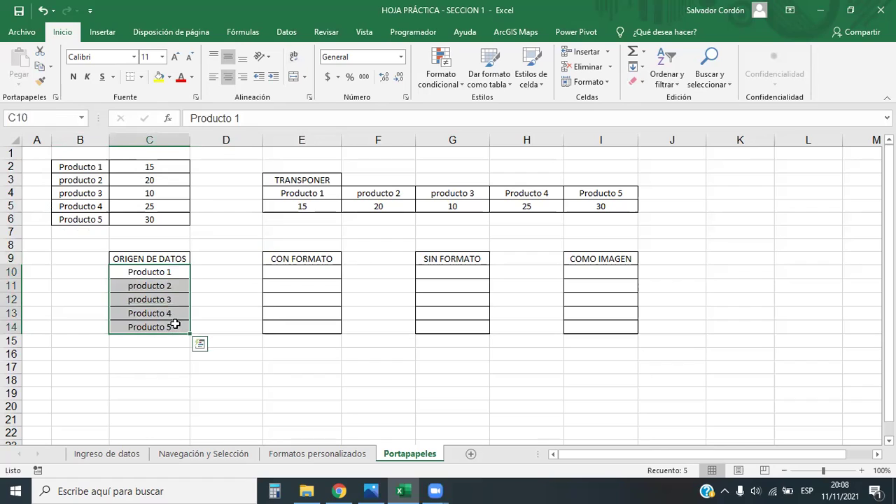
pyautogui.click(382, 245)
pyautogui.click(382, 219)
pyautogui.click(389, 367)
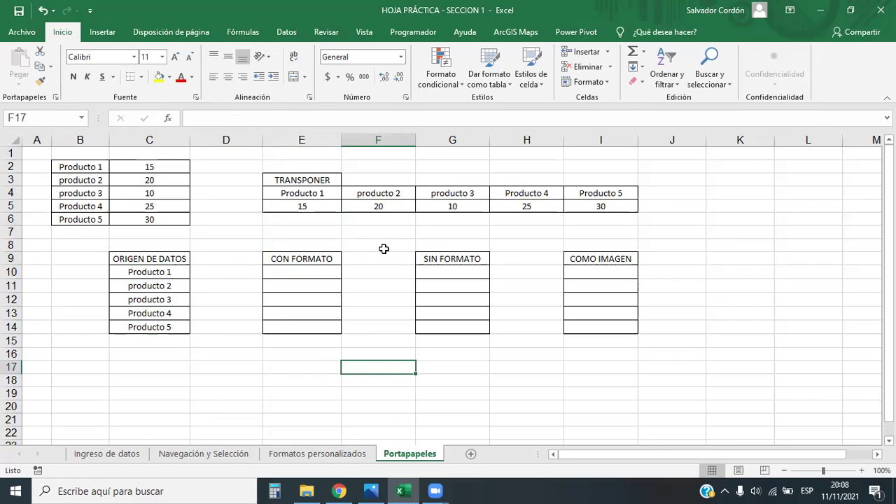
pyautogui.moveTo(307, 234); pyautogui.dragTo(449, 234)
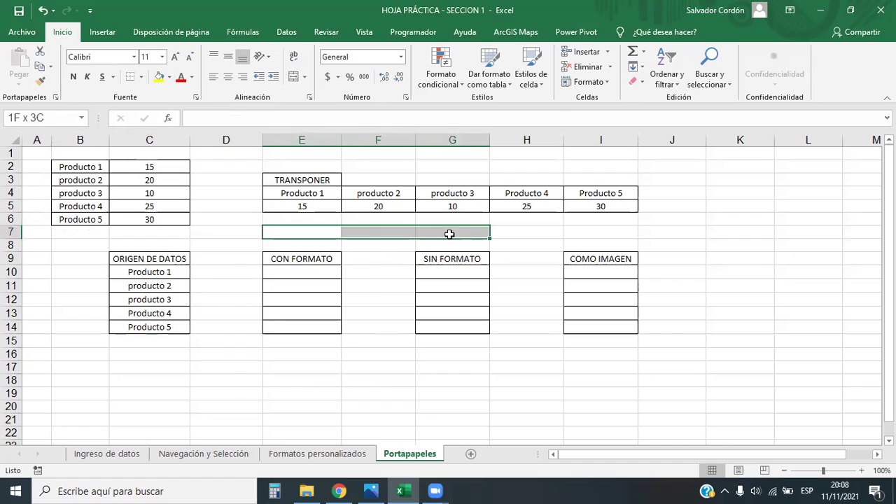
# Insert three blank rows at row 8, between the TRANSPONER area and the ORIGEN DE DATOS tables.
pyautogui.click(11, 245)
pyautogui.hotkey('ctrl', '+')
pyautogui.hotkey('ctrl', '+')
pyautogui.hotkey('ctrl', '+')
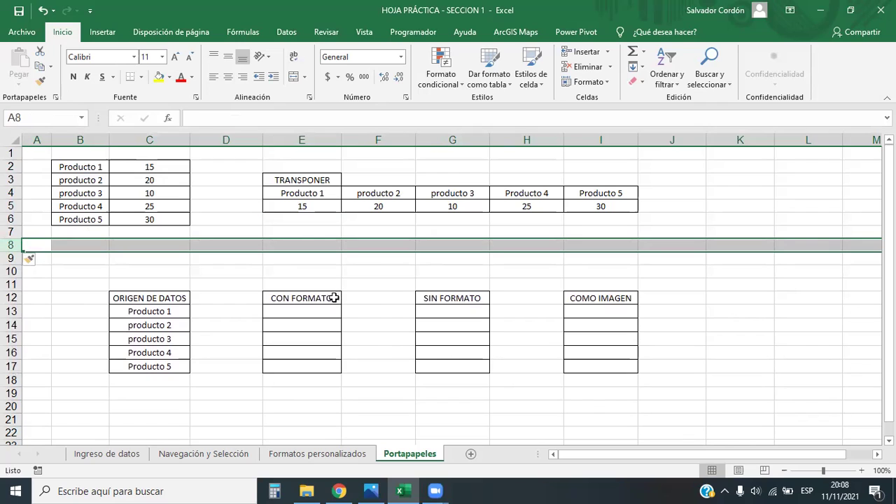
# Copy the CON FORMATO column with its header and empty cells, E12:E17.
pyautogui.moveTo(326, 300); pyautogui.dragTo(338, 364)
pyautogui.hotkey('ctrl', 'c')
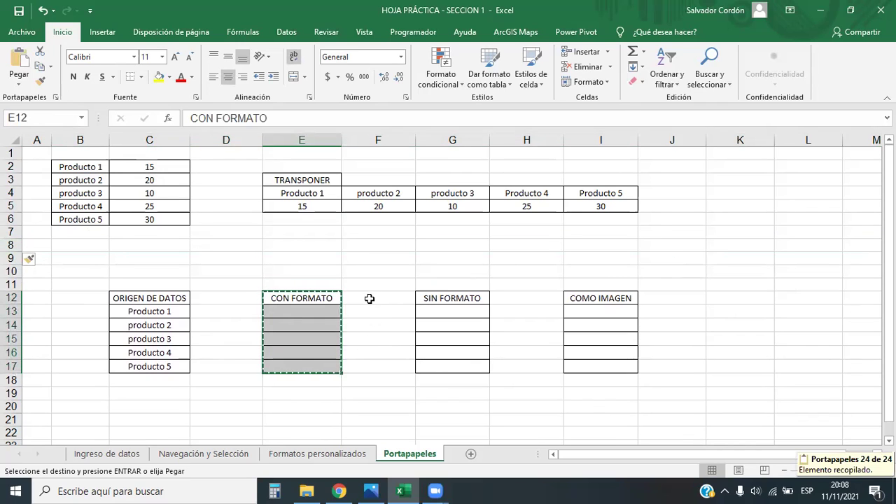
# Try pasting the copied CON FORMATO column at F12 and undo the paste.
pyautogui.click(378, 299)
pyautogui.hotkey('ctrl', 'v')
pyautogui.press('Left')
pyautogui.keyDown('shift'); pyautogui.click(448, 299); pyautogui.keyUp('shift')
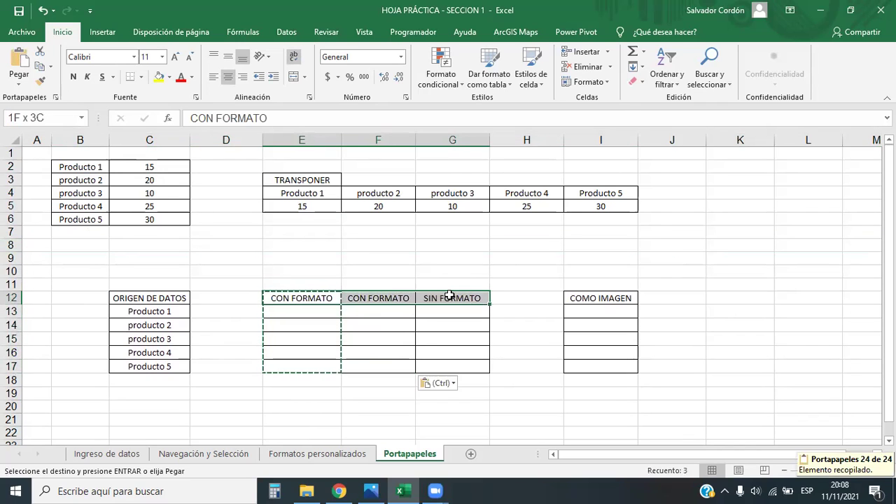
pyautogui.click(385, 406)
pyautogui.hotkey('ctrl', 'z')
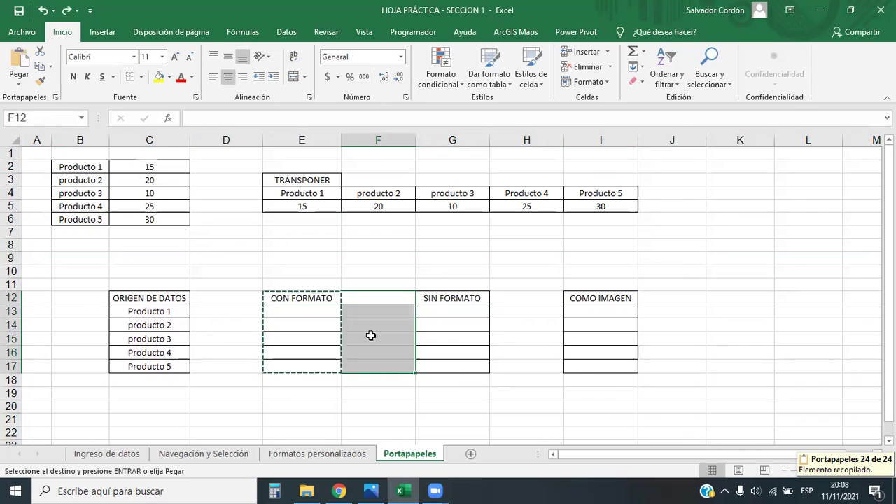
# Paste the copied CON FORMATO column into F12:F17, between the CON FORMATO and SIN FORMATO columns.
pyautogui.click(309, 312)
pyautogui.moveTo(309, 299); pyautogui.dragTo(316, 365)
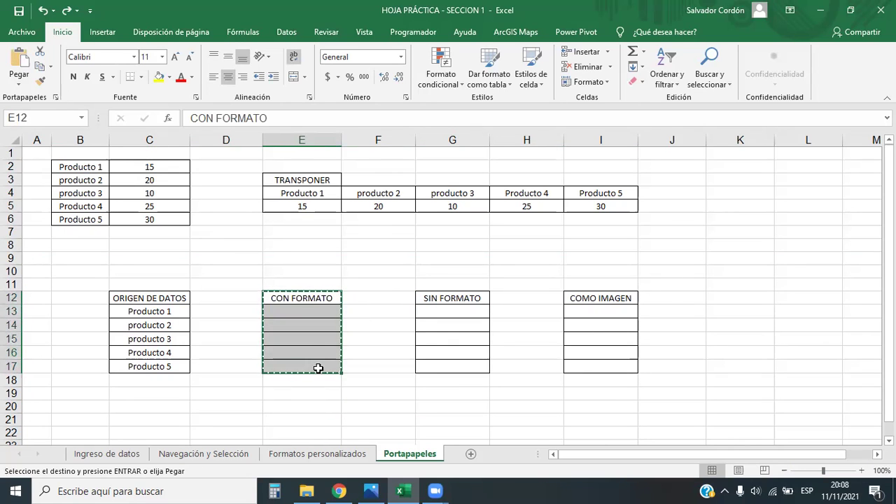
pyautogui.click(373, 298)
pyautogui.hotkey('ctrl', 'v')
pyautogui.click(350, 403)
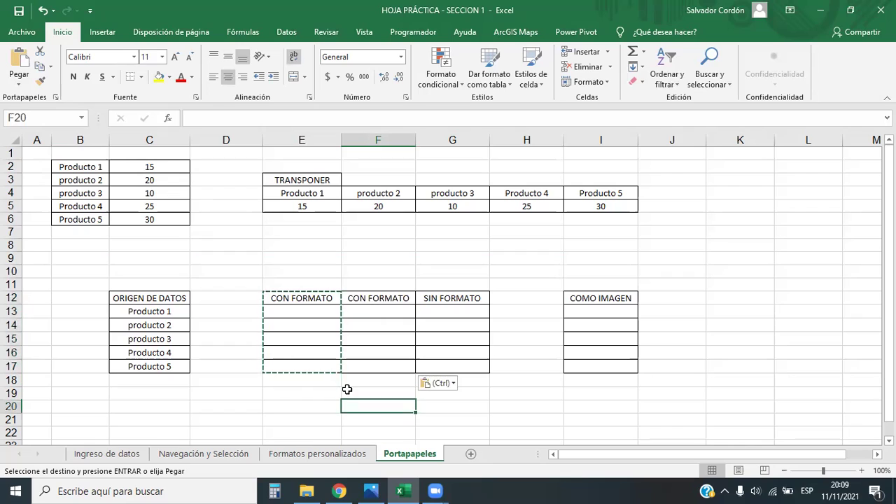
# Clear the three headers in E12:G12.
pyautogui.click(297, 298)
pyautogui.moveTo(298, 297); pyautogui.dragTo(455, 308)
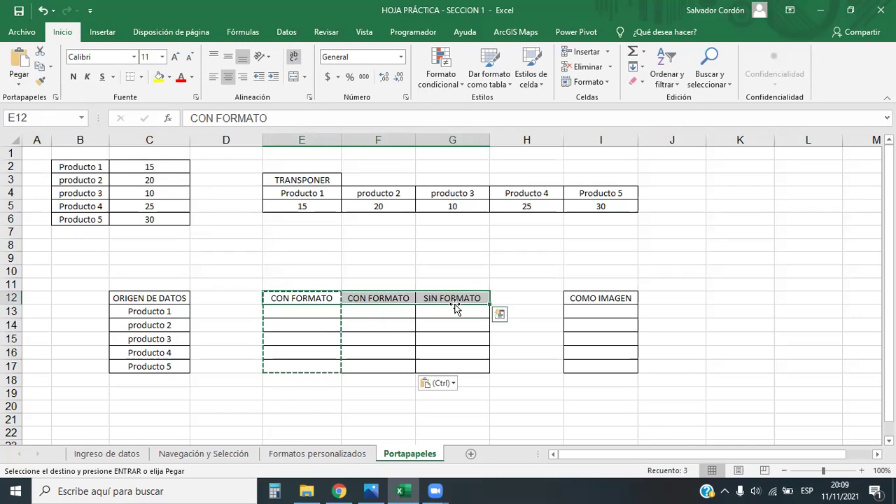
pyautogui.press('Delete')
# Enter the headers FORMATO Y CONT, SOLO FORMATO and SOLO CONT in E12:G12 and widen column E to fit.
pyautogui.click(322, 296)
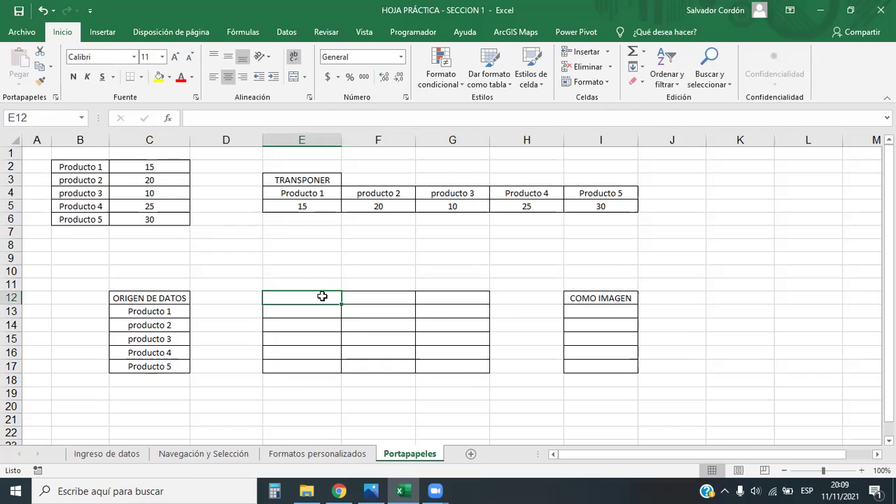
pyautogui.write('sol')
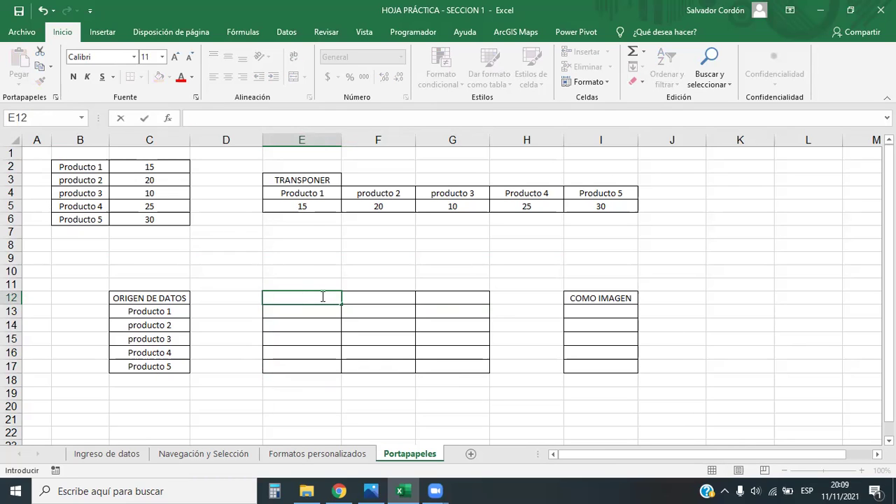
pyautogui.write('FORMA')
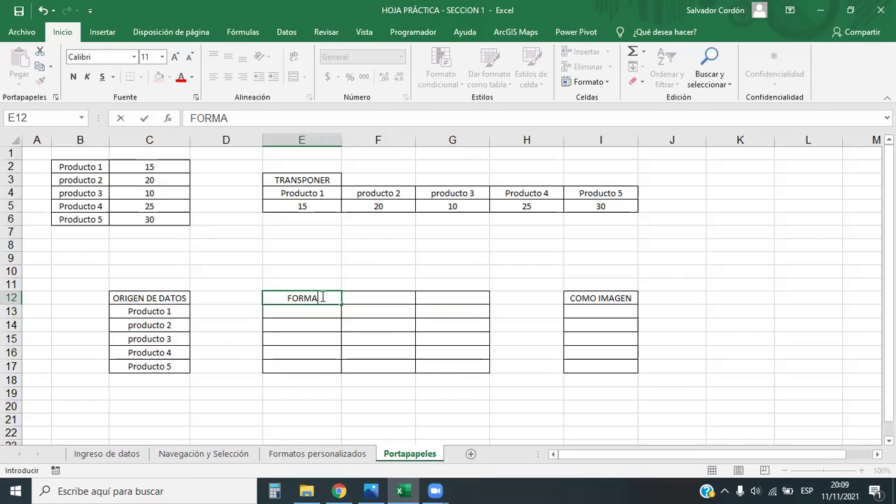
pyautogui.write('TO Y CONT')
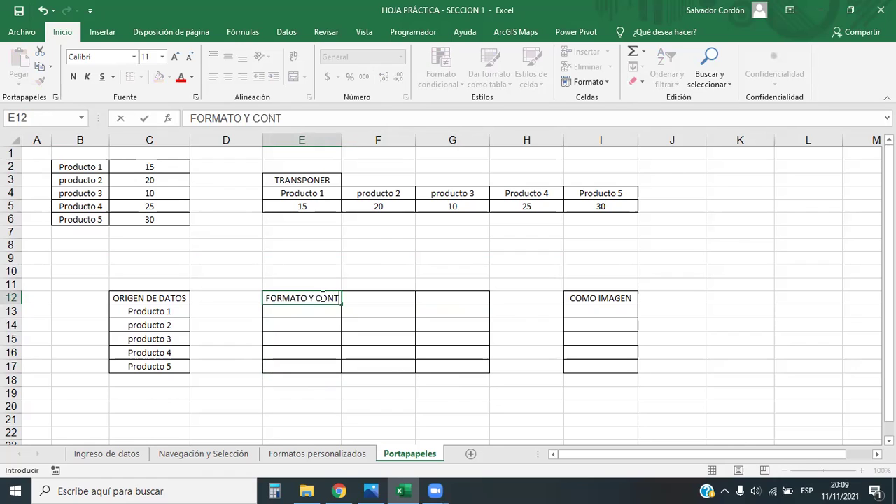
pyautogui.press('Tab')
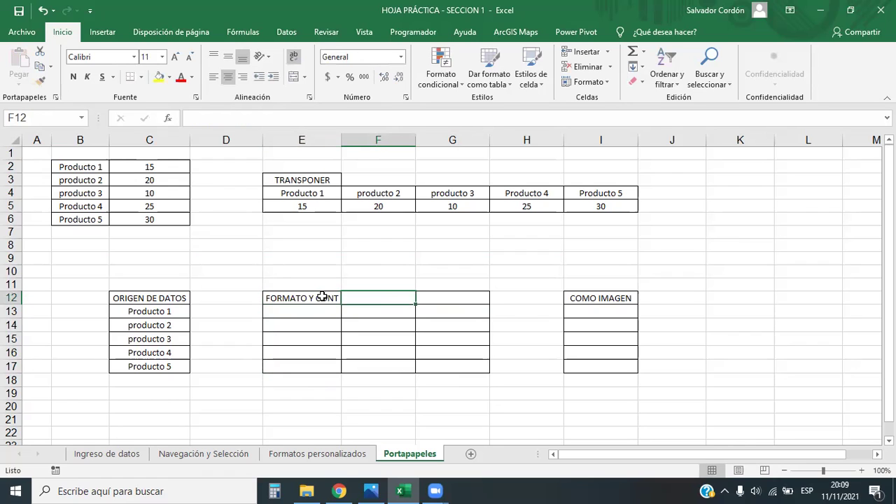
pyautogui.write('SOLO F')
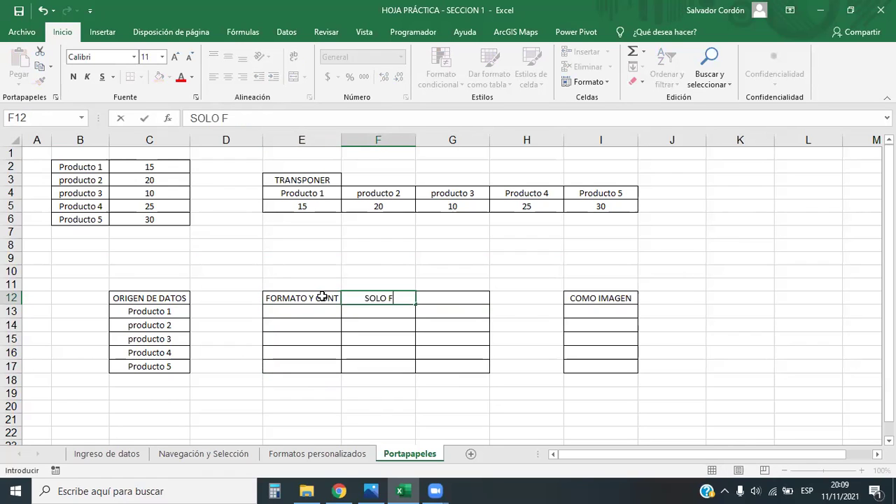
pyautogui.write('ORMATO')
pyautogui.press('Tab')
pyautogui.write('SOLO CONT')
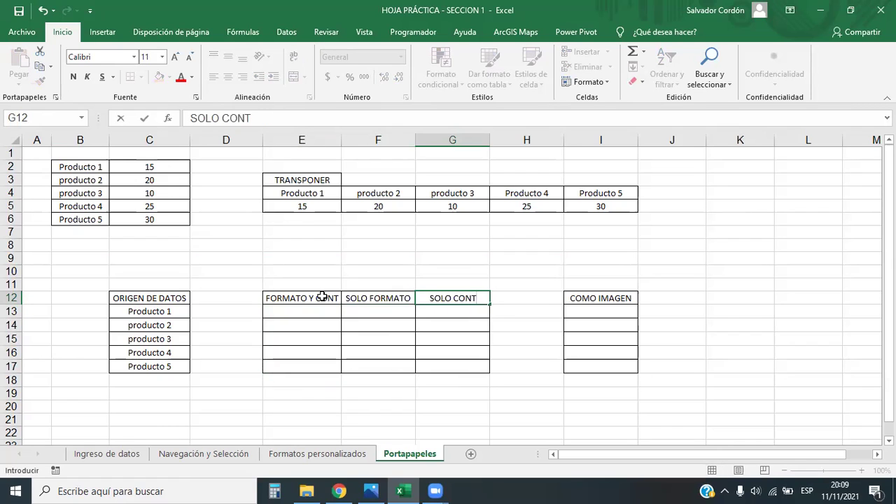
pyautogui.press('Tab')
pyautogui.moveTo(335, 135); pyautogui.dragTo(355, 135)
pyautogui.click(439, 363)
# Merge and center the cells E10:G10 above the three destination columns.
pyautogui.moveTo(331, 304); pyautogui.dragTo(468, 296)
pyautogui.moveTo(348, 268); pyautogui.dragTo(462, 267)
pyautogui.moveTo(325, 298); pyautogui.dragTo(494, 367)
pyautogui.moveTo(331, 274); pyautogui.dragTo(466, 275)
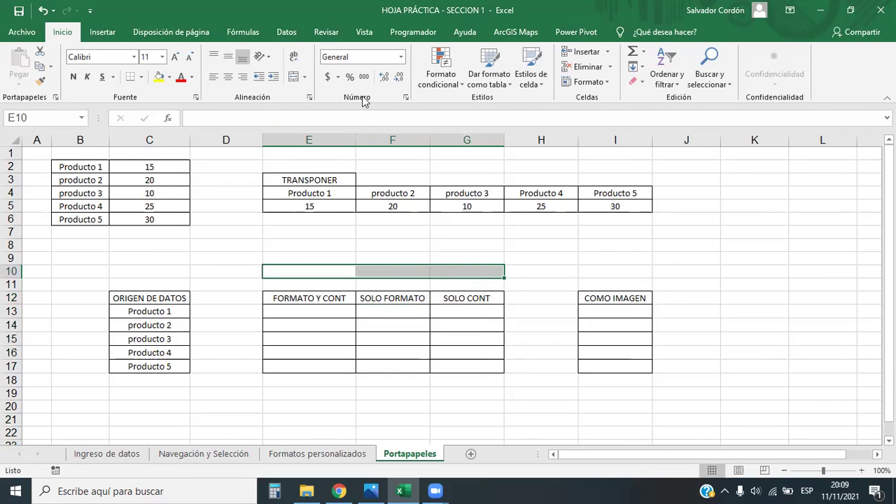
pyautogui.click(294, 79)
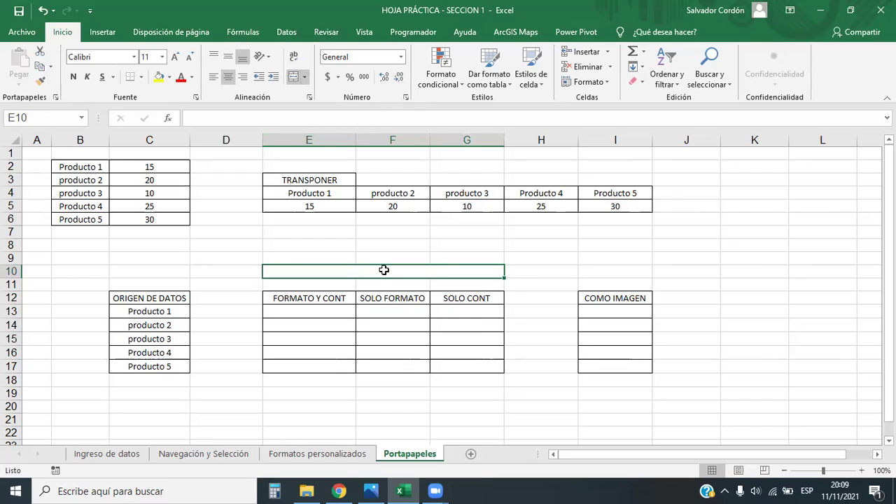
# Enter the title FORMAS in the merged cell E10.
pyautogui.write('FORMAS DE')
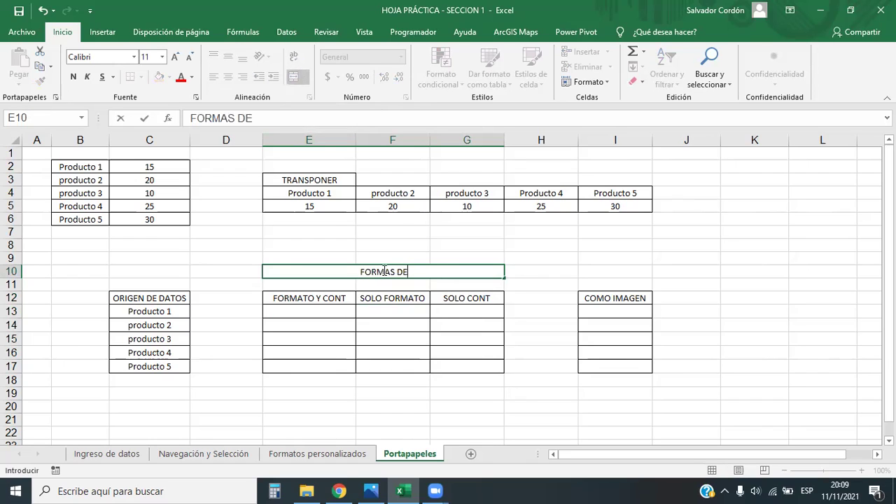
pyautogui.write(' PEGAR')
pyautogui.press('BackSpace')
pyautogui.press('BackSpace')
pyautogui.press('BackSpace')
pyautogui.press('BackSpace')
pyautogui.press('BackSpace')
pyautogui.press('BackSpace')
pyautogui.press('BackSpace')
pyautogui.press('BackSpace')
pyautogui.press('Return')
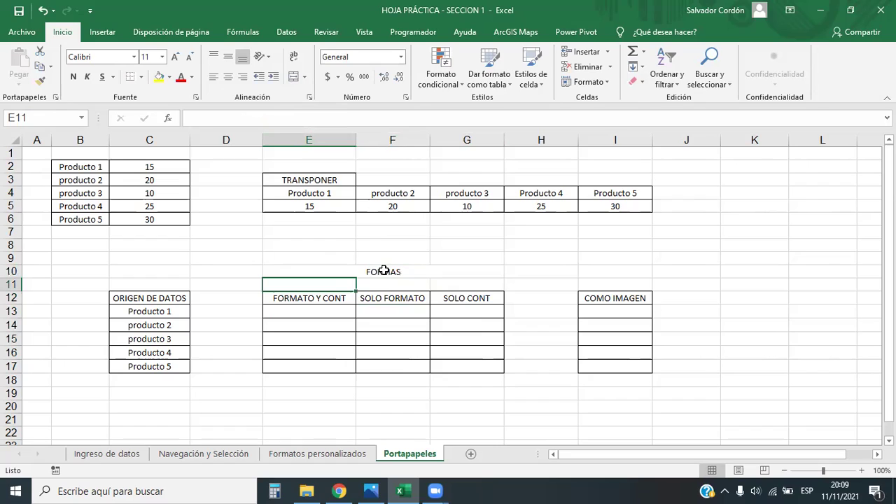
# Replace the title in the merged cell E10 with DESTINO DE LOS DATOS.
pyautogui.click(384, 270)
pyautogui.doubleClick(425, 271)
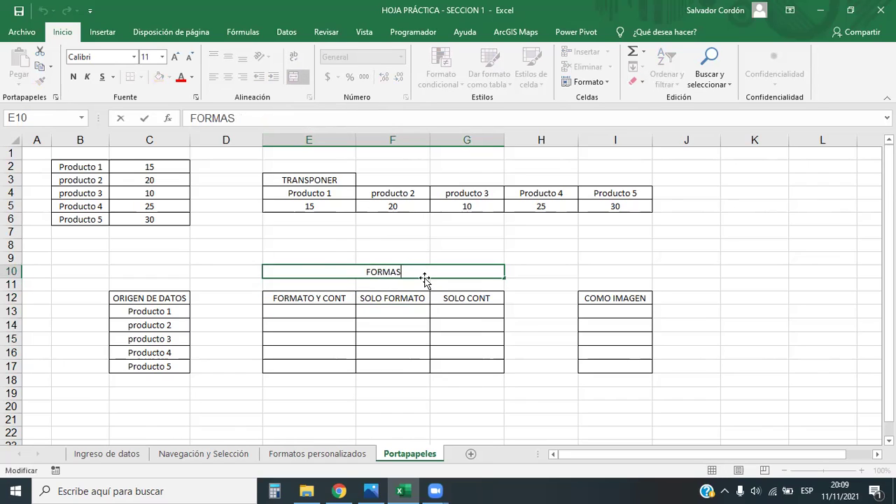
pyautogui.press('BackSpace')
pyautogui.press('BackSpace')
pyautogui.press('BackSpace')
pyautogui.press('BackSpace')
pyautogui.press('BackSpace')
pyautogui.press('BackSpace')
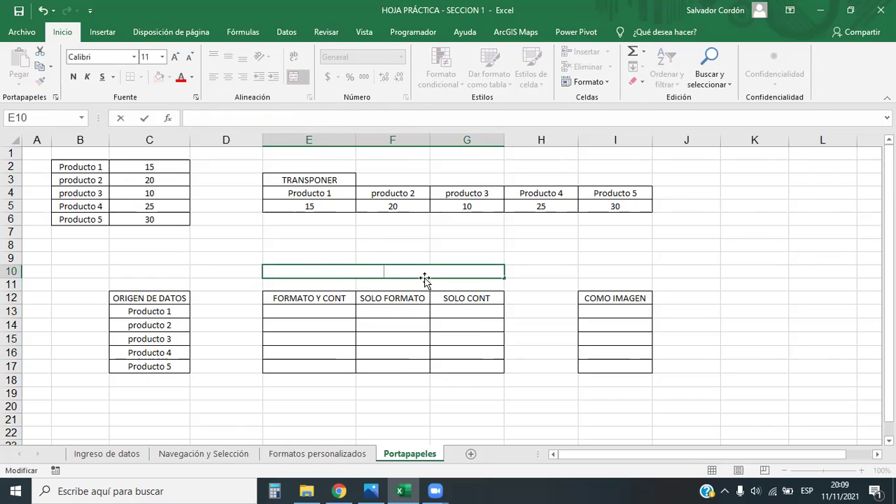
pyautogui.write('DESTINO DE')
pyautogui.press('BackSpace')
pyautogui.write('E')
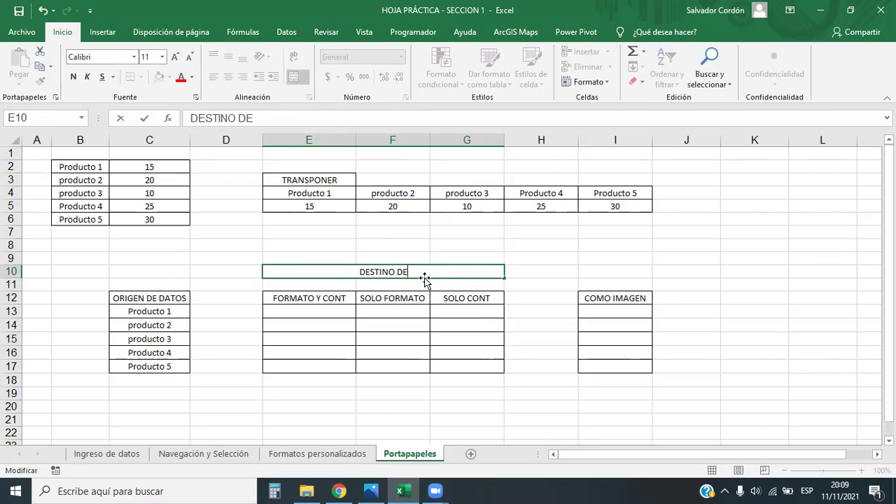
pyautogui.write(' LOS DATOS')
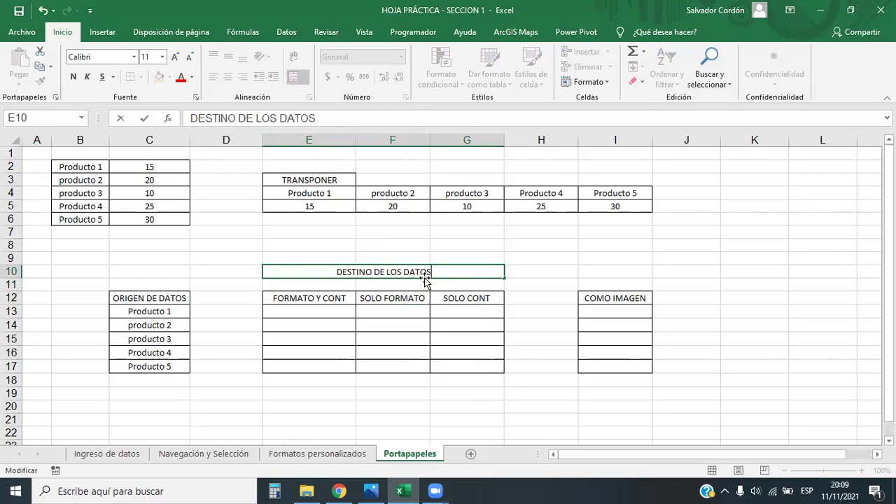
pyautogui.press('Return')
# Make the DESTINO DE LOS DATOS title bold and apply all borders to its merged cell.
pyautogui.click(424, 273)
pyautogui.click(170, 300)
pyautogui.click(310, 271)
pyautogui.click(74, 77)
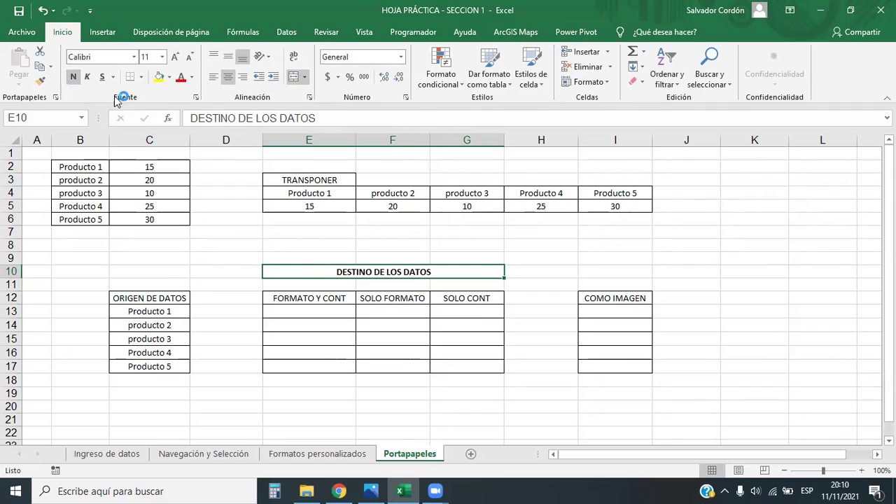
pyautogui.click(140, 80)
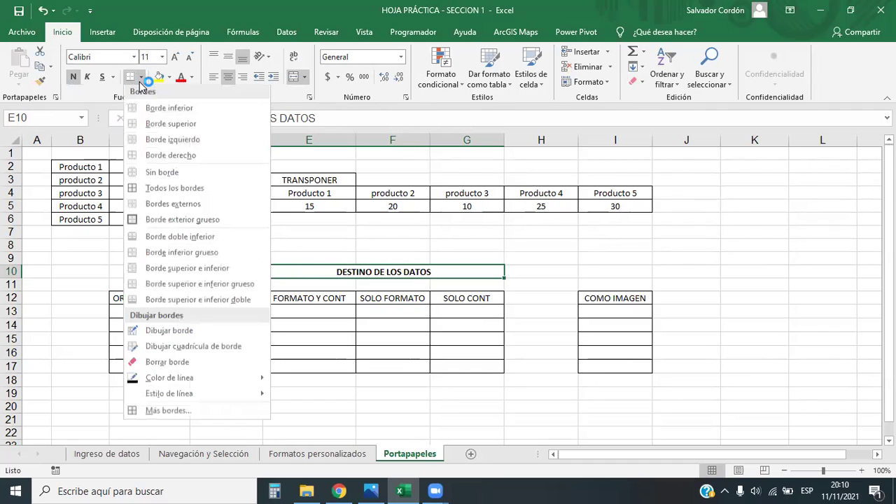
pyautogui.click(185, 188)
pyautogui.click(570, 396)
pyautogui.click(300, 345)
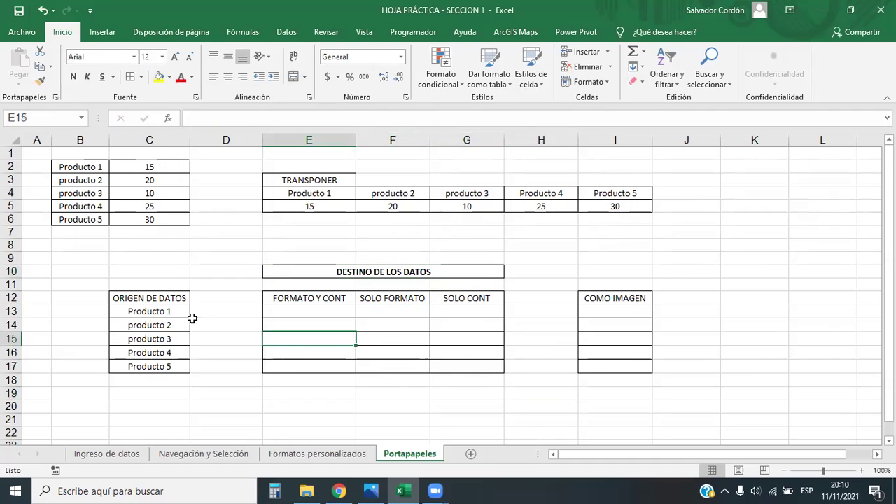
pyautogui.moveTo(156, 301); pyautogui.dragTo(159, 369)
pyautogui.moveTo(392, 313); pyautogui.dragTo(403, 371)
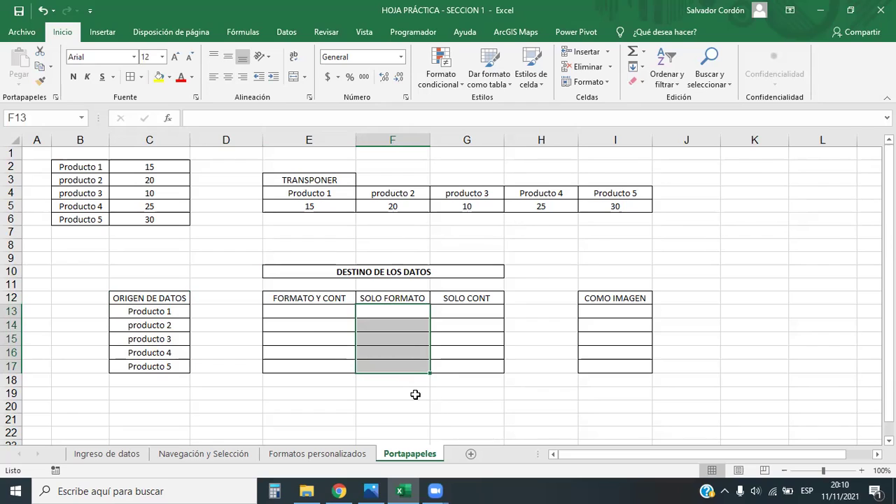
pyautogui.click(515, 391)
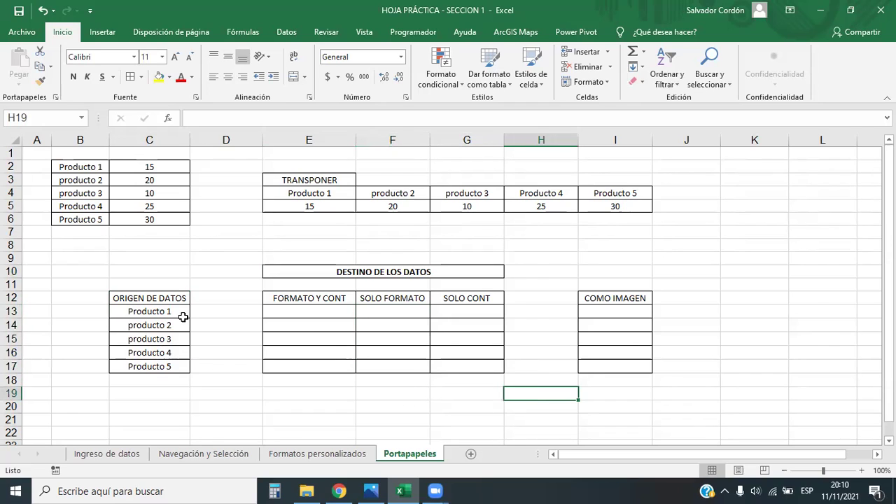
pyautogui.moveTo(166, 299); pyautogui.dragTo(174, 363)
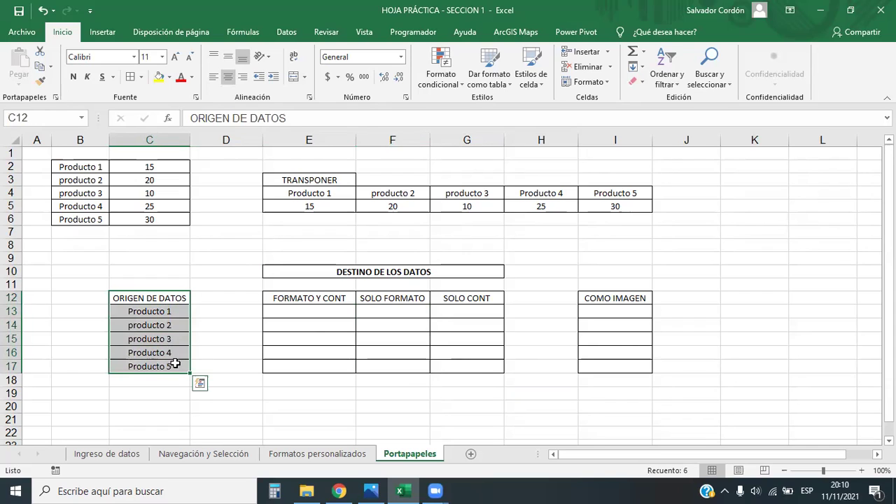
# Format Producto 1 in C13 as italic with a yellow fill.
pyautogui.click(170, 311)
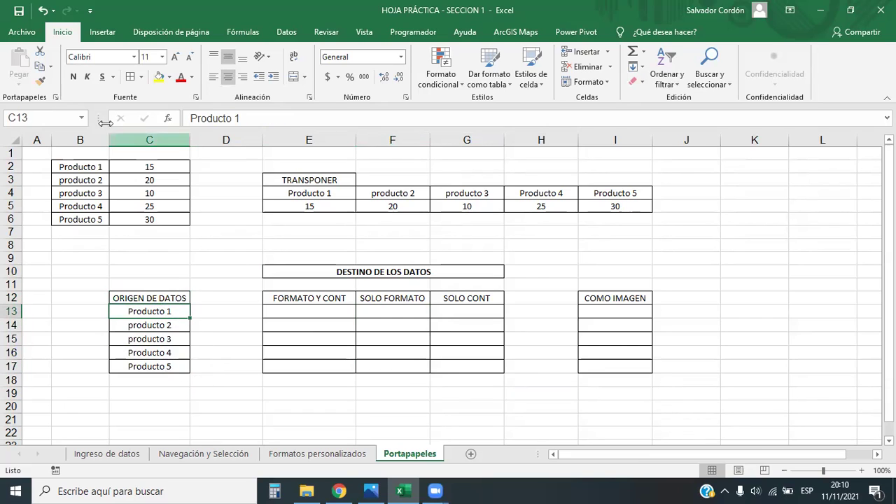
pyautogui.click(87, 77)
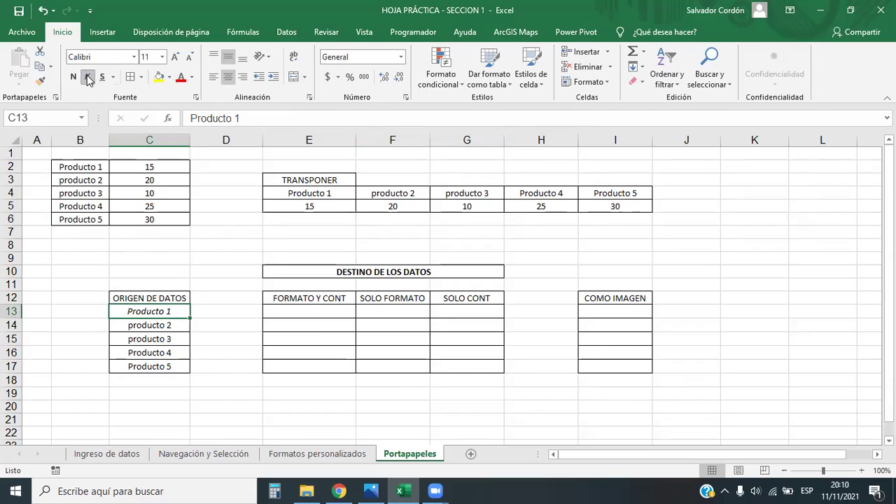
pyautogui.click(159, 77)
# Format producto 2 in C14 as red bold text and increase its font size by two steps.
pyautogui.click(171, 326)
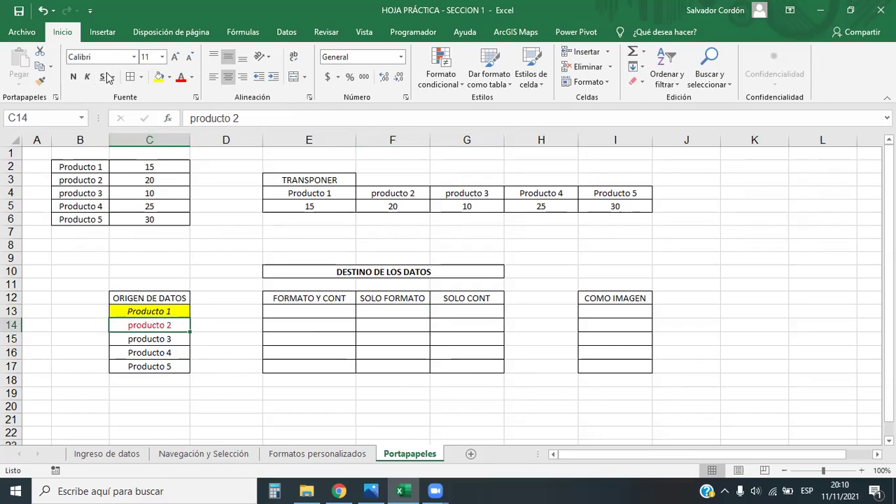
pyautogui.click(74, 78)
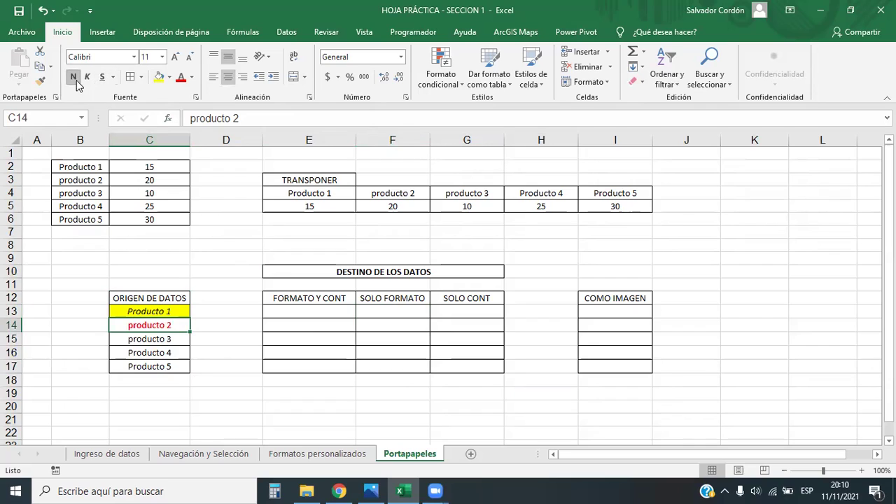
pyautogui.click(175, 57)
pyautogui.click(175, 56)
# Format producto 3 in C15 with font size 10, left alignment and the Algerian font.
pyautogui.click(161, 343)
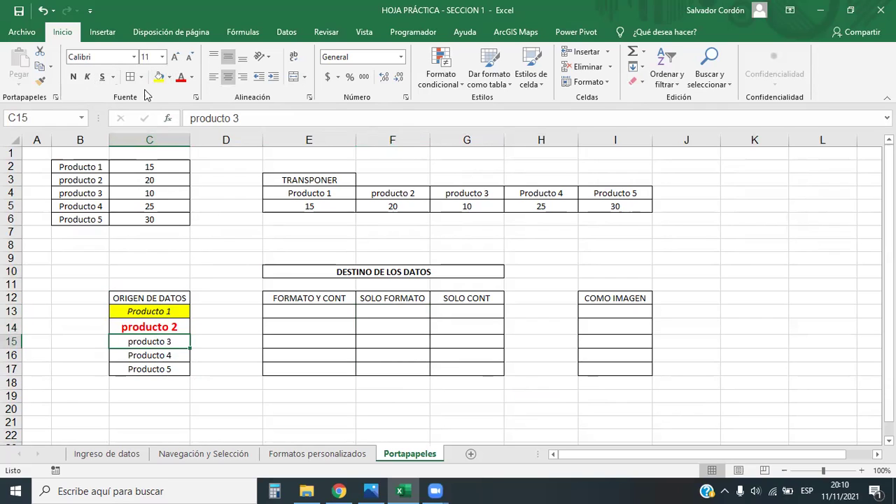
pyautogui.click(188, 56)
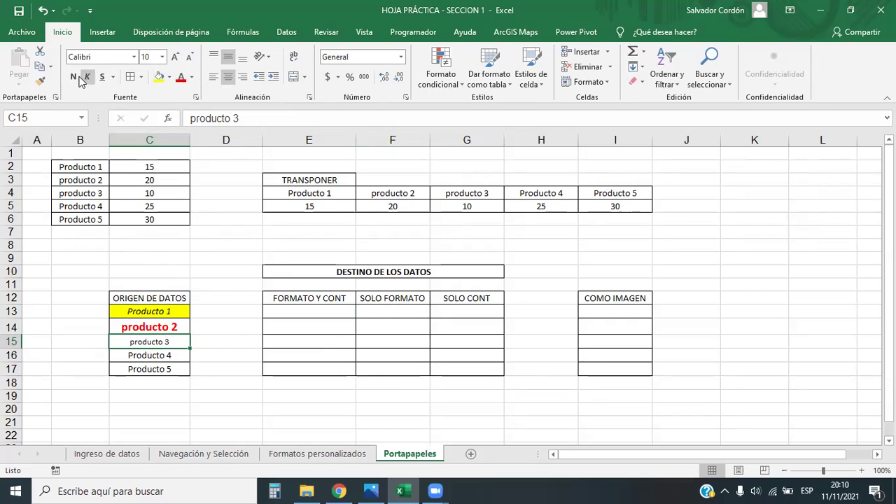
pyautogui.click(213, 77)
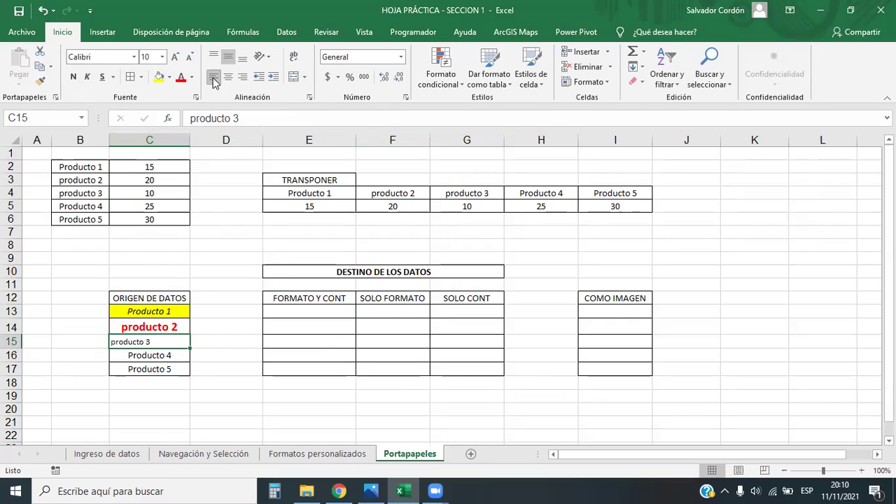
pyautogui.click(133, 56)
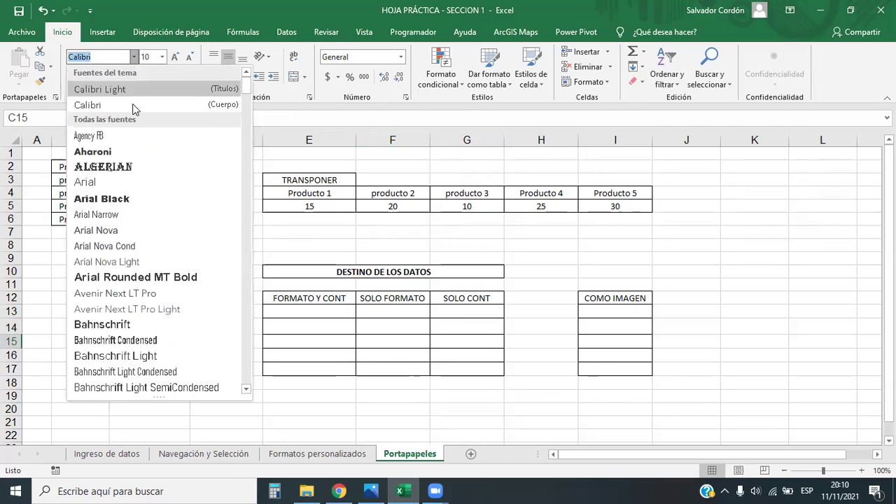
pyautogui.click(113, 168)
pyautogui.click(237, 360)
pyautogui.click(186, 364)
# Right-align Producto 4 in C16 and set its font color to a light blue theme shade.
pyautogui.click(157, 353)
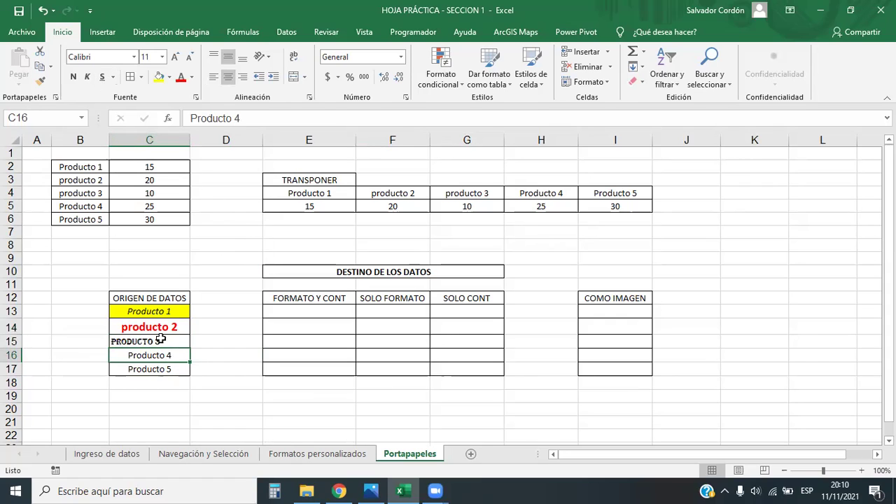
pyautogui.click(242, 76)
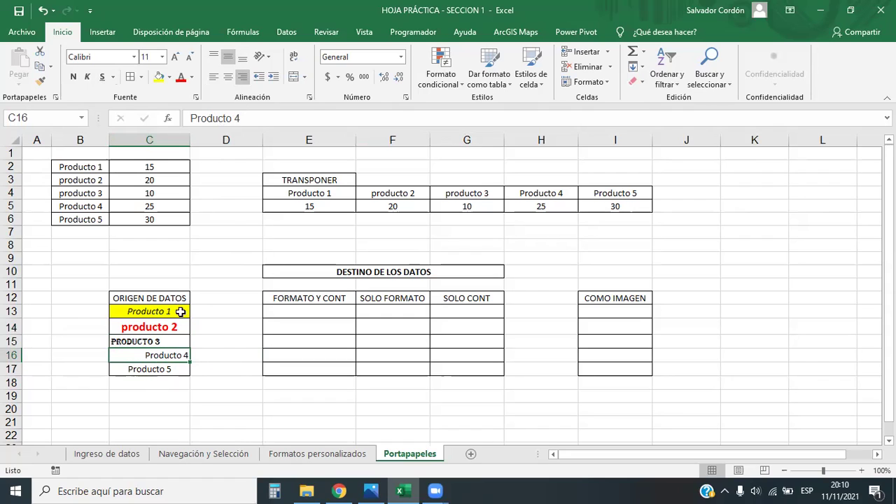
pyautogui.doubleClick(180, 355)
pyautogui.moveTo(180, 355); pyautogui.dragTo(202, 350)
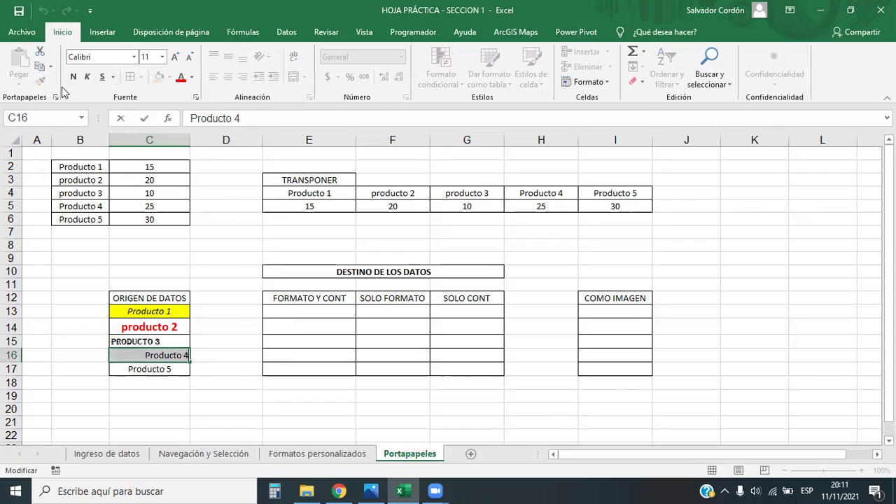
pyautogui.click(192, 77)
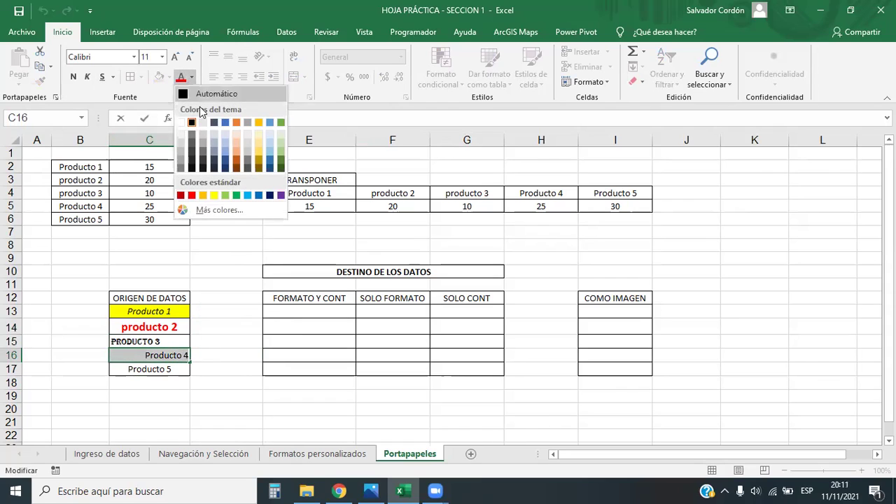
pyautogui.click(227, 154)
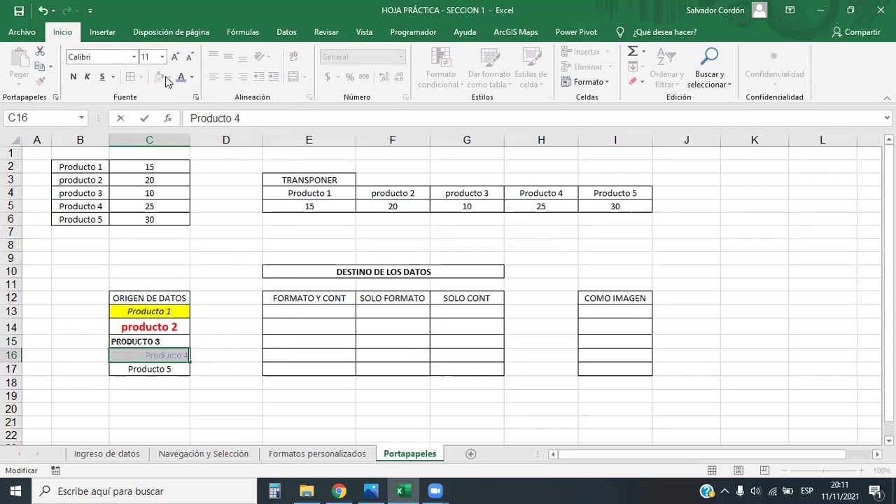
pyautogui.press('Escape')
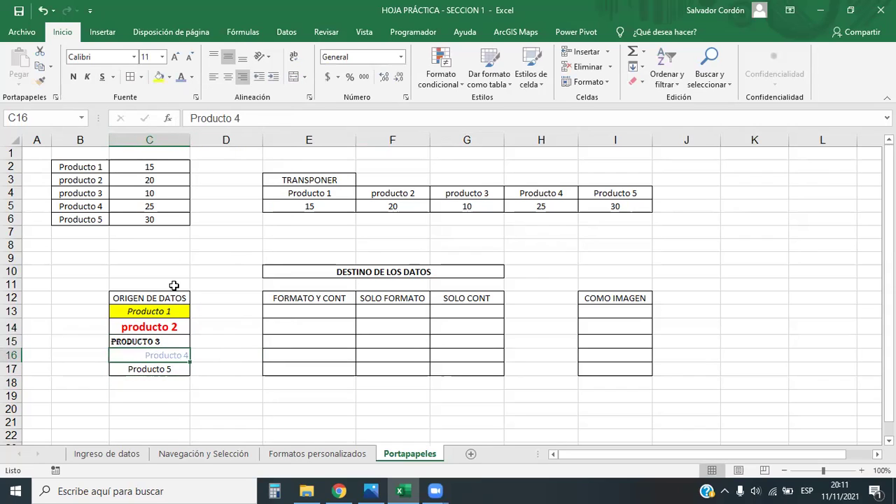
# Fill the Producto 4 cell C16 with black.
pyautogui.click(171, 78)
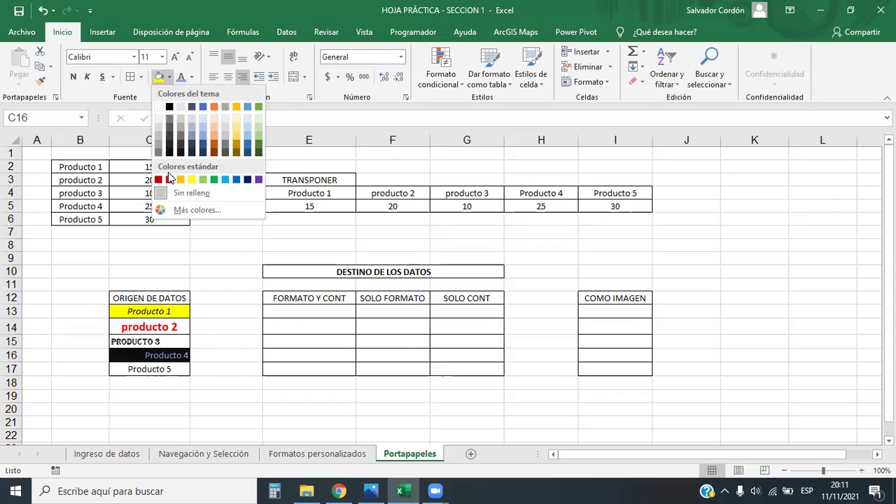
pyautogui.click(168, 150)
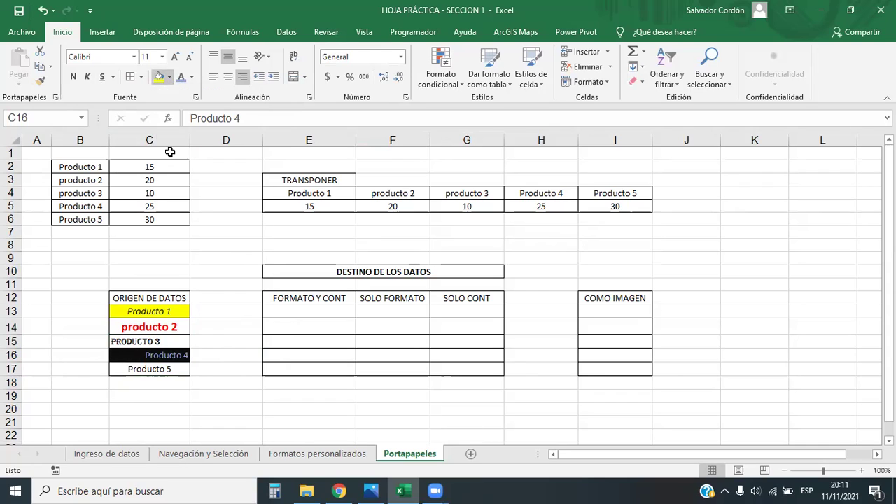
# Make Producto 5 in C17 bold, italic and underlined, and increase its font size to 14.
pyautogui.click(161, 369)
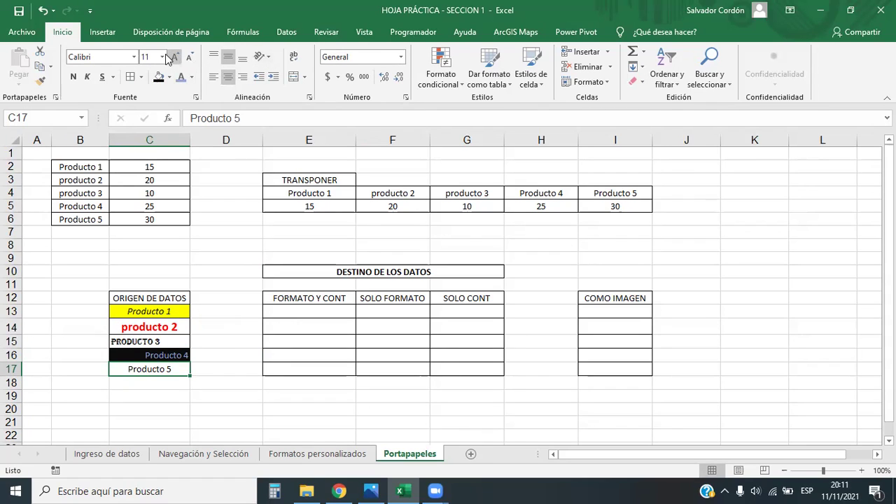
pyautogui.click(128, 59)
pyautogui.click(73, 77)
pyautogui.click(87, 77)
pyautogui.click(102, 77)
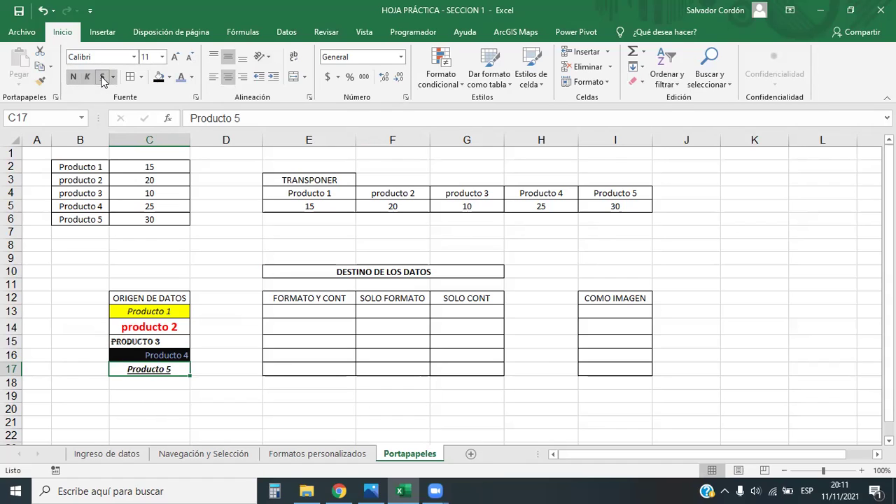
pyautogui.click(175, 58)
pyautogui.click(175, 59)
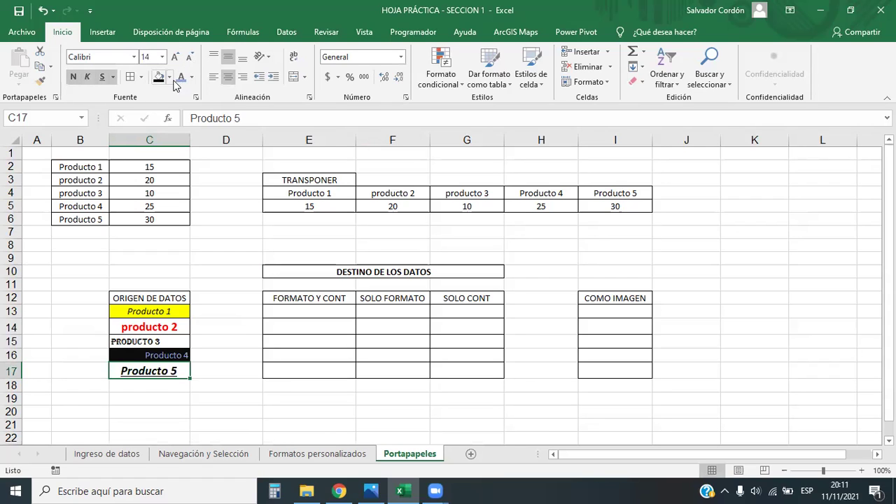
# Set the font color of Producto 5 in C17 to standard green.
pyautogui.click(182, 78)
pyautogui.click(191, 77)
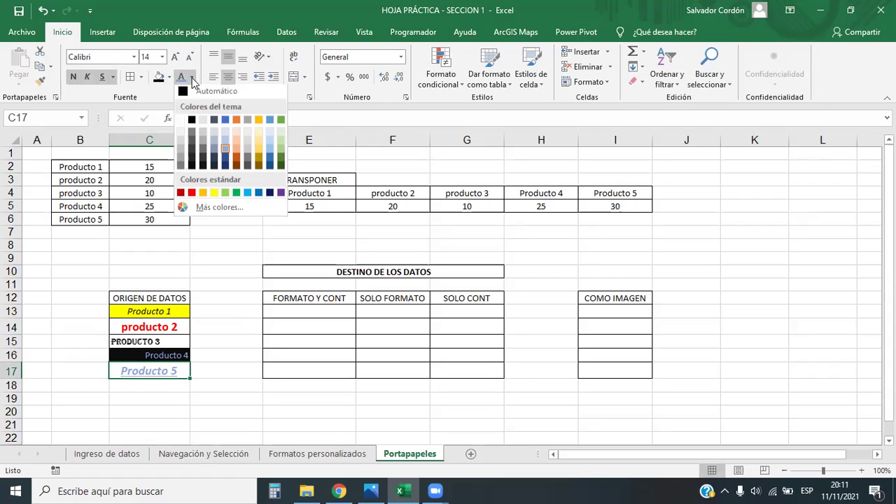
pyautogui.click(236, 195)
pyautogui.click(234, 328)
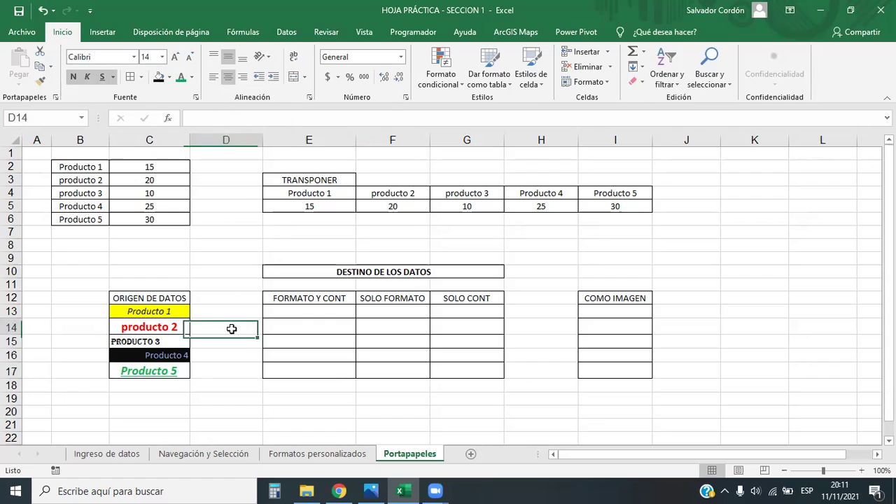
pyautogui.click(257, 411)
pyautogui.click(423, 386)
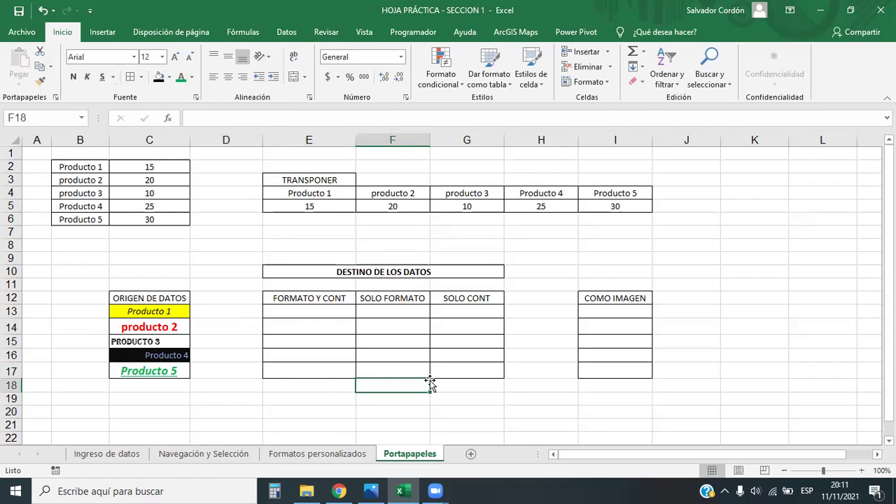
# Review the formatted source list under ORIGEN DE DATOS and the FORMATO Y CONT, SOLO FORMATO and SOLO CONT destination columns.
pyautogui.moveTo(167, 306); pyautogui.dragTo(170, 371)
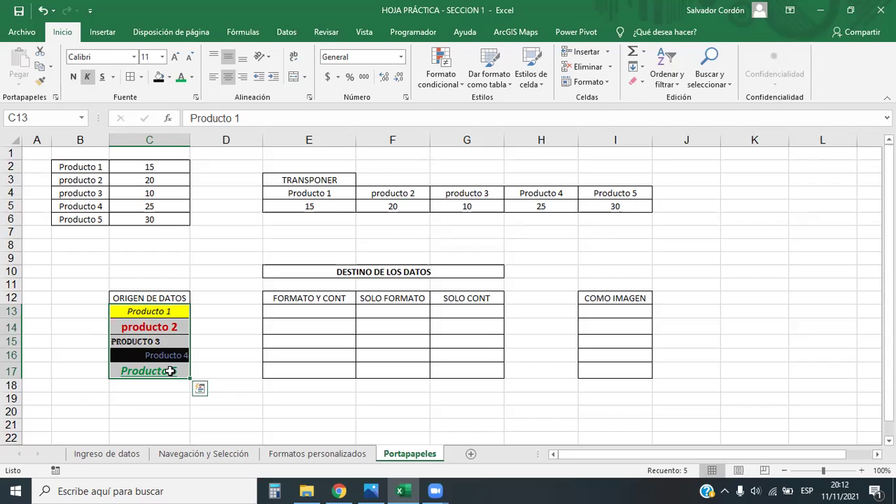
pyautogui.moveTo(168, 297); pyautogui.dragTo(168, 371)
pyautogui.moveTo(401, 270); pyautogui.dragTo(410, 370)
pyautogui.click(347, 326)
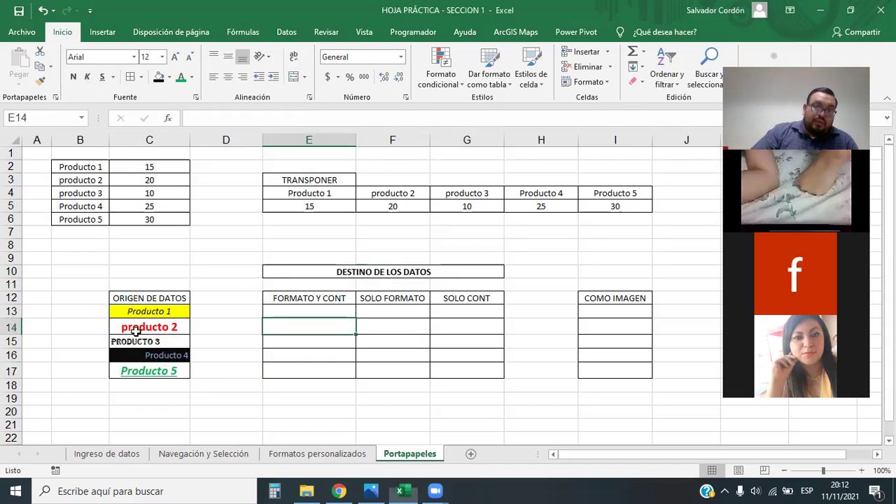
pyautogui.moveTo(159, 312); pyautogui.dragTo(150, 372)
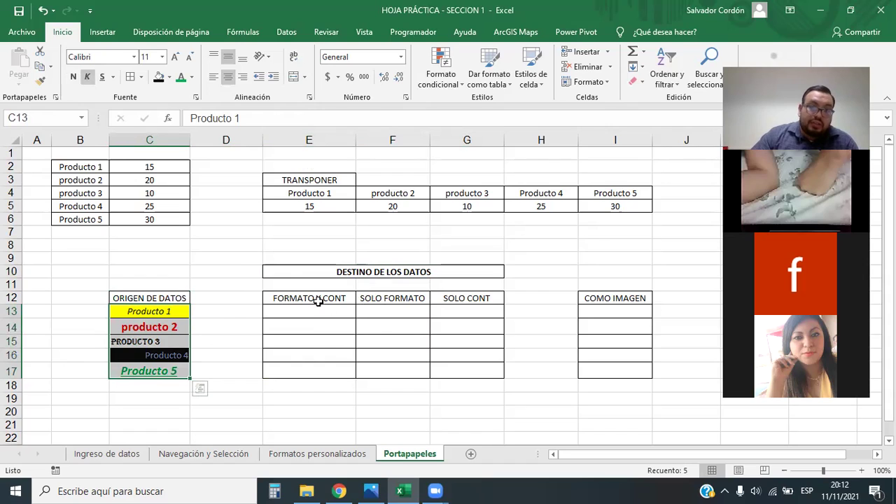
pyautogui.click(135, 297)
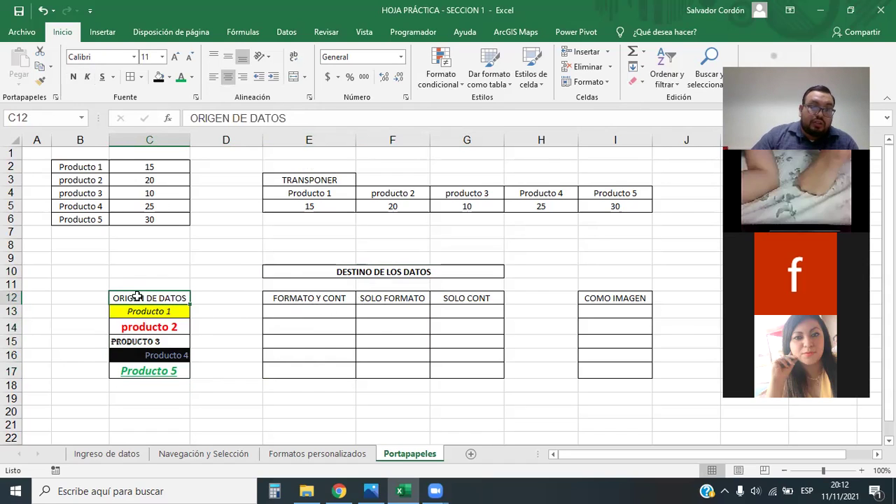
pyautogui.click(357, 259)
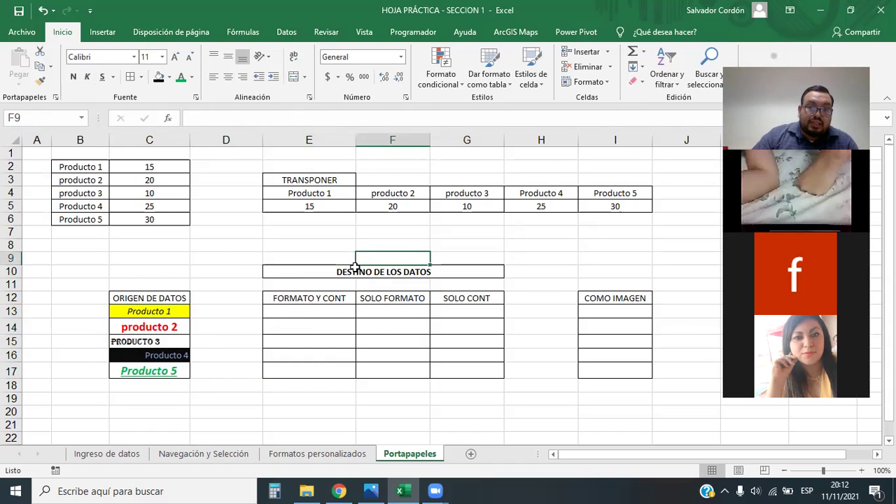
pyautogui.click(295, 296)
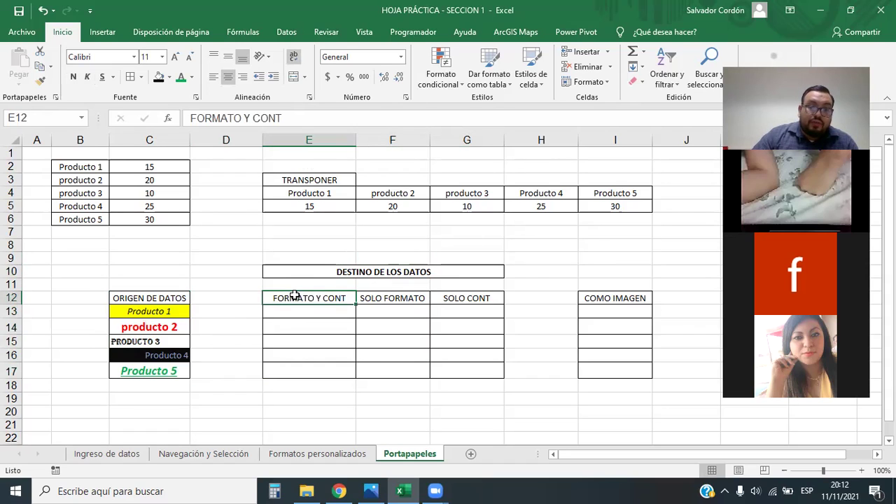
pyautogui.click(406, 309)
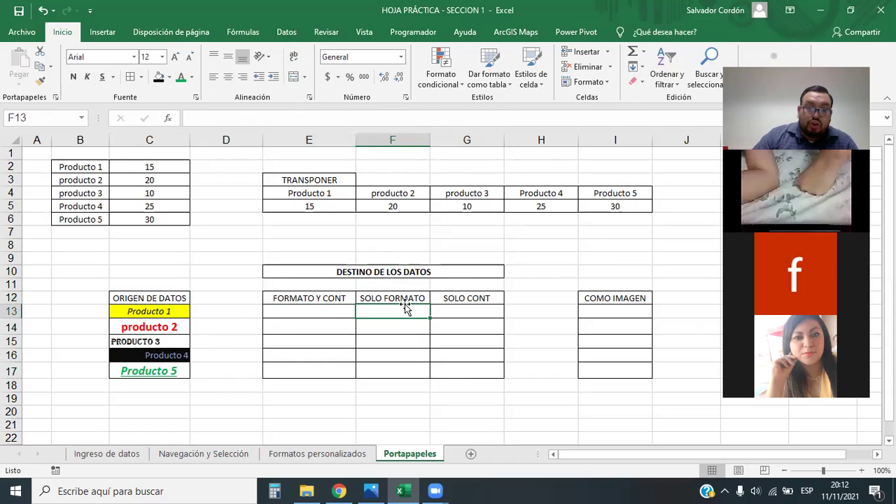
pyautogui.click(490, 298)
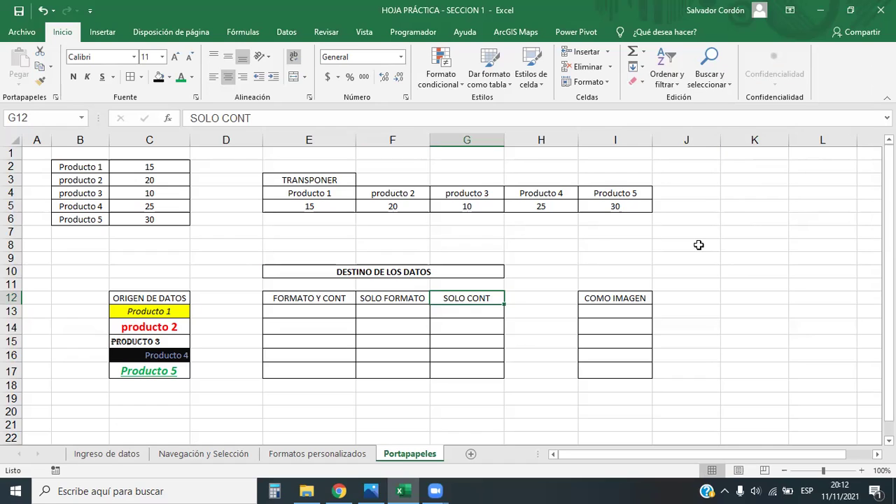
# Copy the source products C13:C17 and paste them with content and formatting into the FORMATO Y CONT column starting at E13.
pyautogui.moveTo(310, 313); pyautogui.dragTo(319, 366)
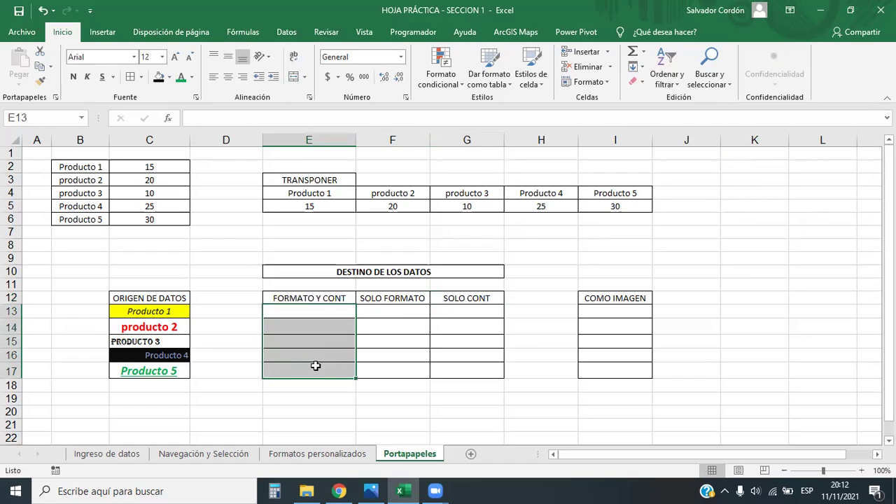
pyautogui.moveTo(172, 310); pyautogui.dragTo(166, 375)
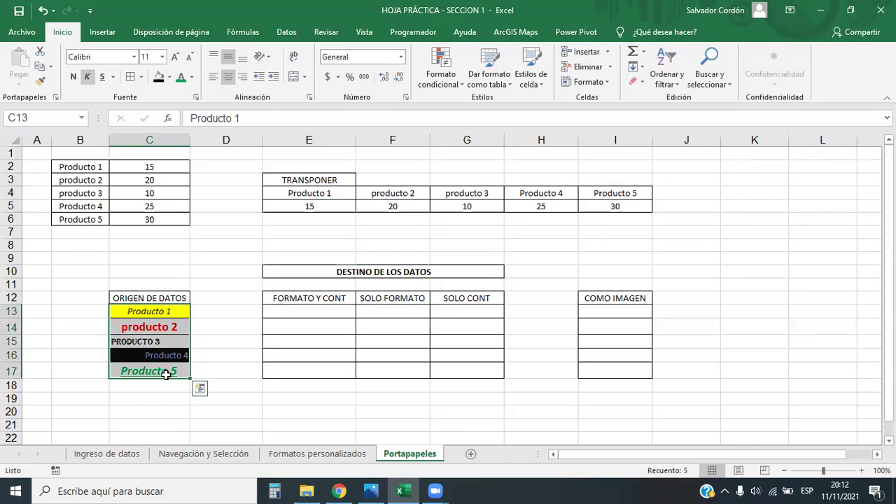
pyautogui.hotkey('ctrl', 'c')
pyautogui.click(314, 310)
pyautogui.hotkey('ctrl', 'v')
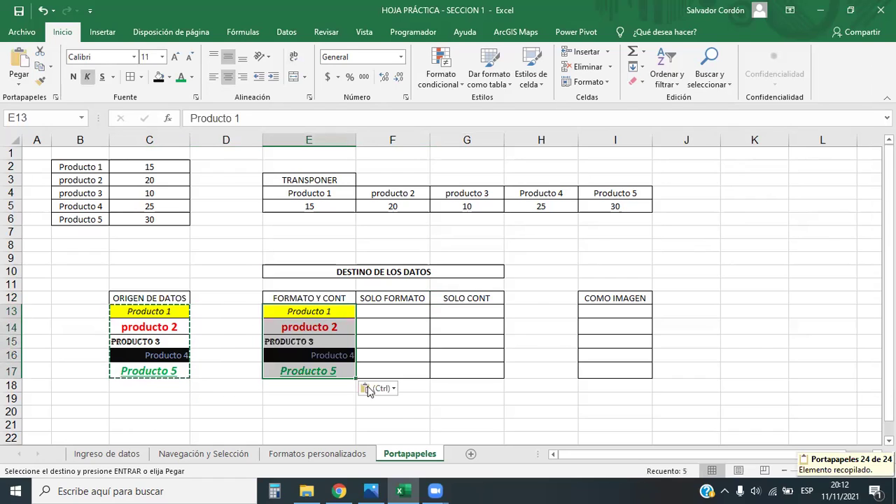
pyautogui.click(511, 338)
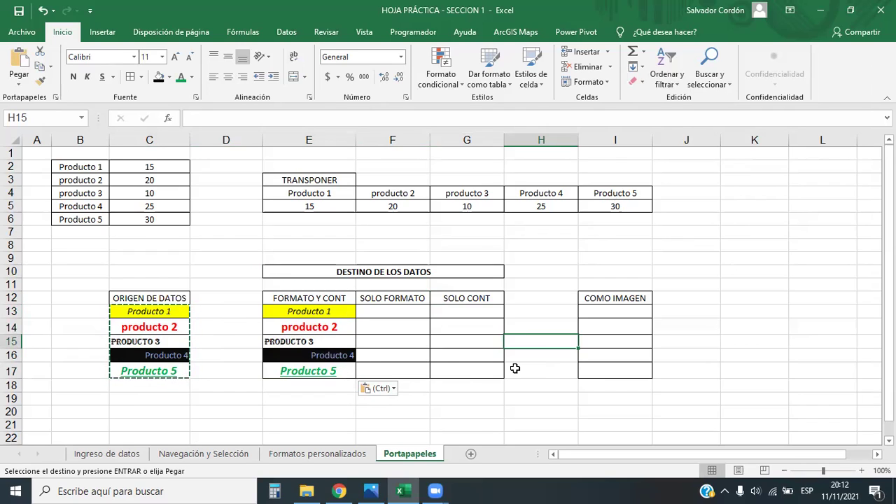
# Paste only the formatting of the source products C13:C17 into the SOLO FORMATO column starting at F13.
pyautogui.moveTo(397, 313); pyautogui.dragTo(388, 362)
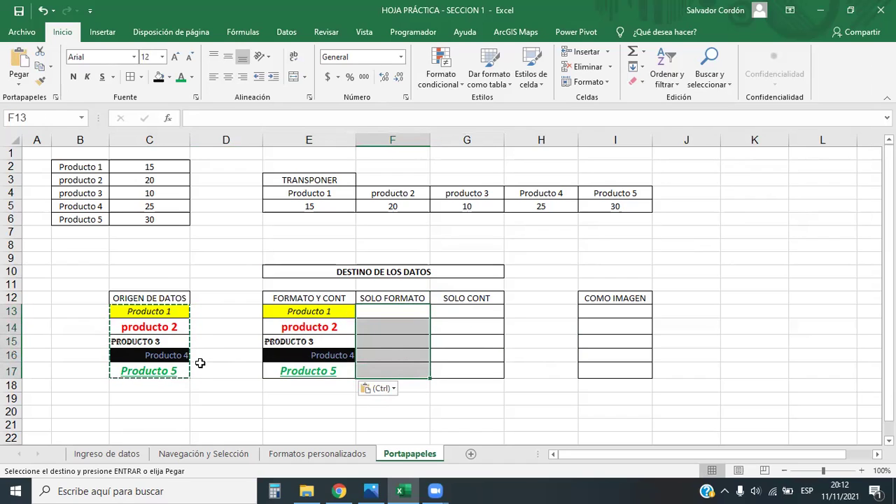
pyautogui.moveTo(172, 312); pyautogui.dragTo(172, 371)
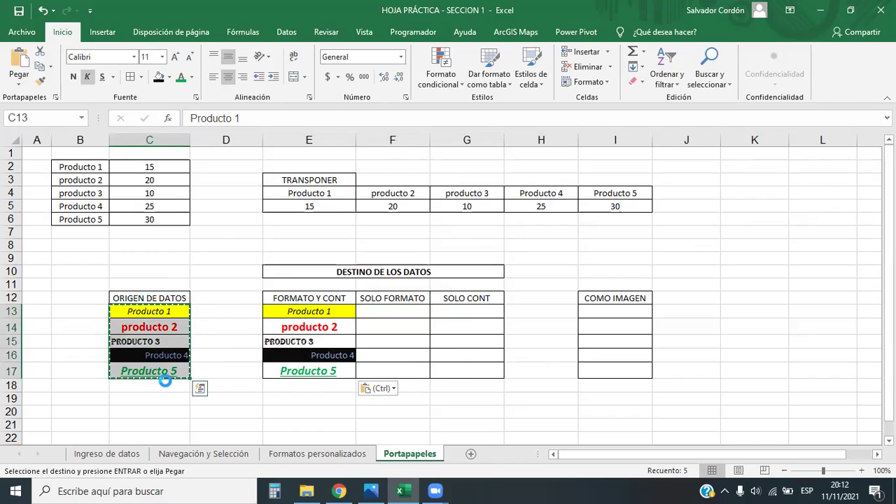
pyautogui.click(382, 315)
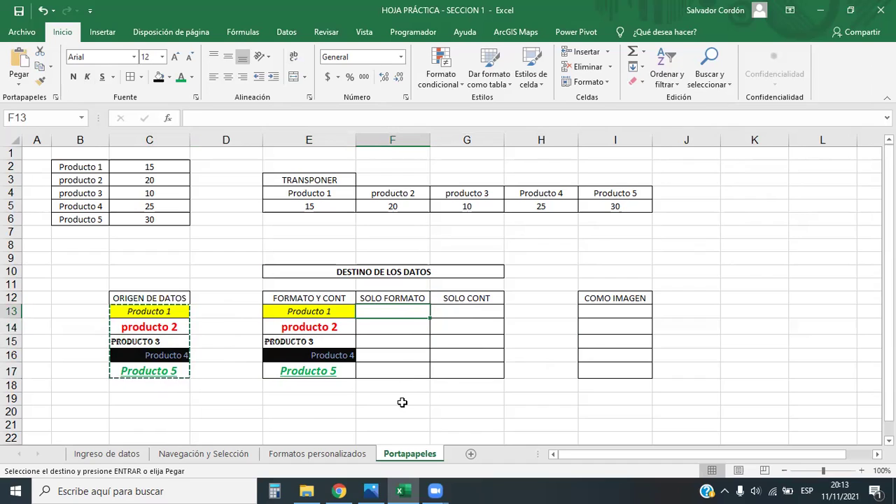
pyautogui.rightClick(405, 315)
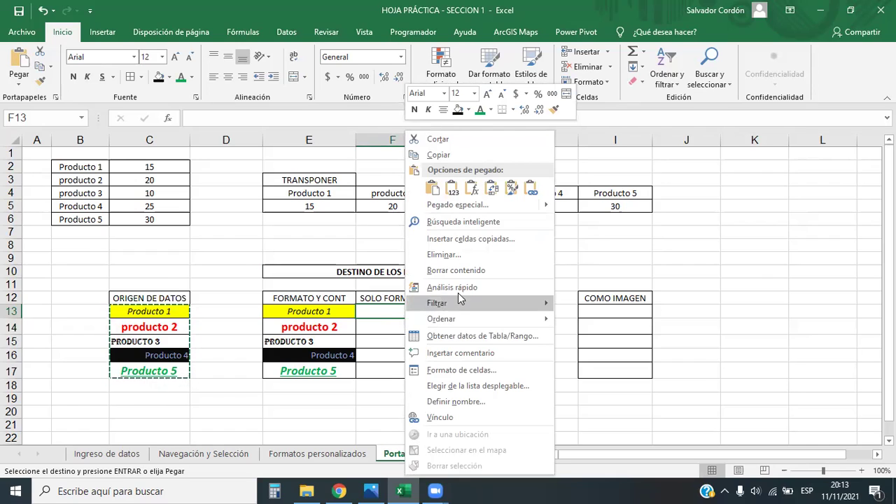
pyautogui.click(512, 189)
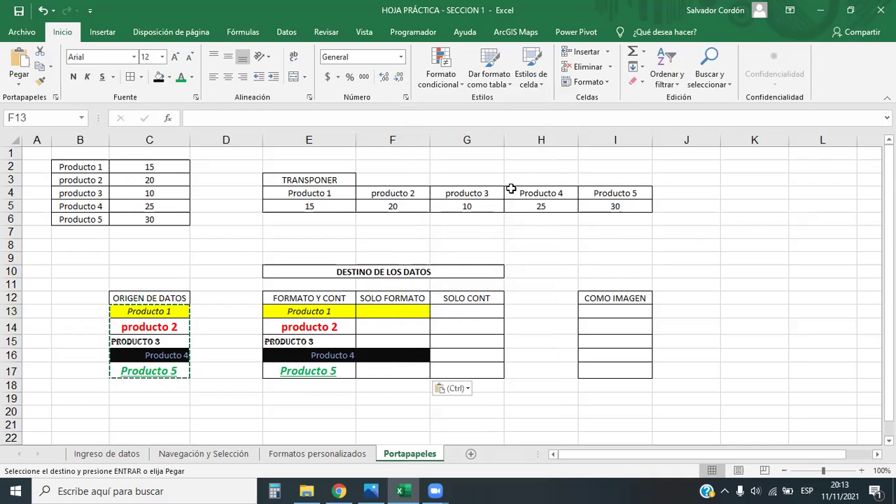
pyautogui.click(306, 385)
pyautogui.moveTo(398, 315); pyautogui.dragTo(399, 371)
pyautogui.click(204, 354)
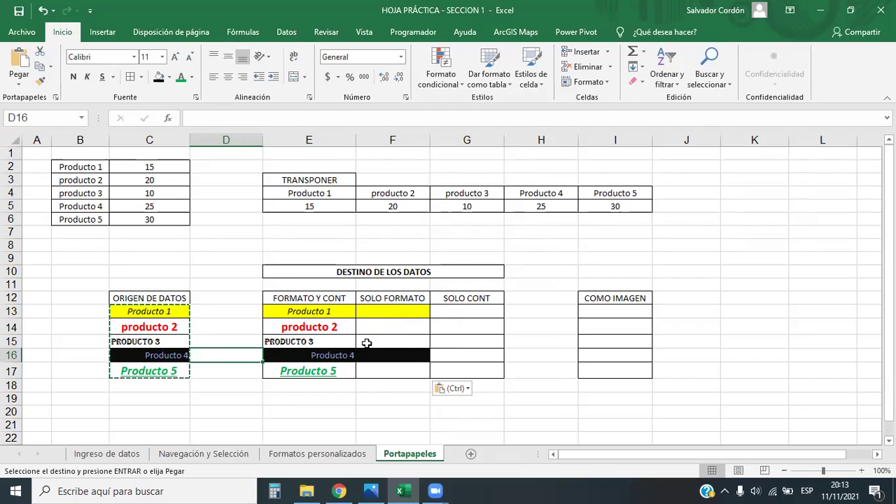
# Enter HOLA in F14 and MUNDO in F15 to test the pasted formatting.
pyautogui.click(391, 334)
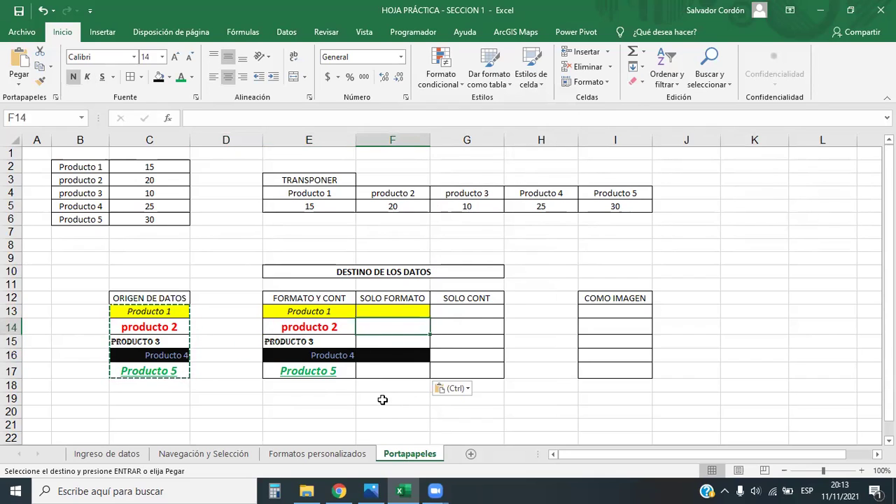
pyautogui.write('hol')
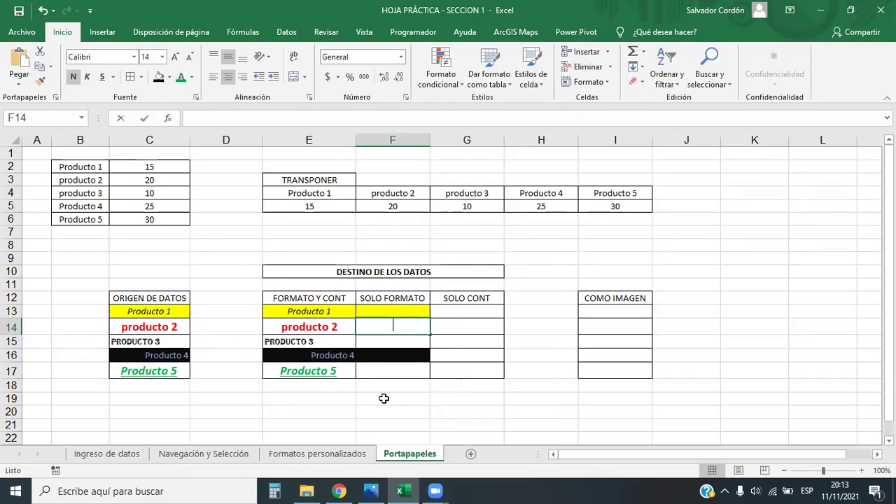
pyautogui.press('BackSpace')
pyautogui.press('BackSpace')
pyautogui.press('BackSpace')
pyautogui.write('HOLA')
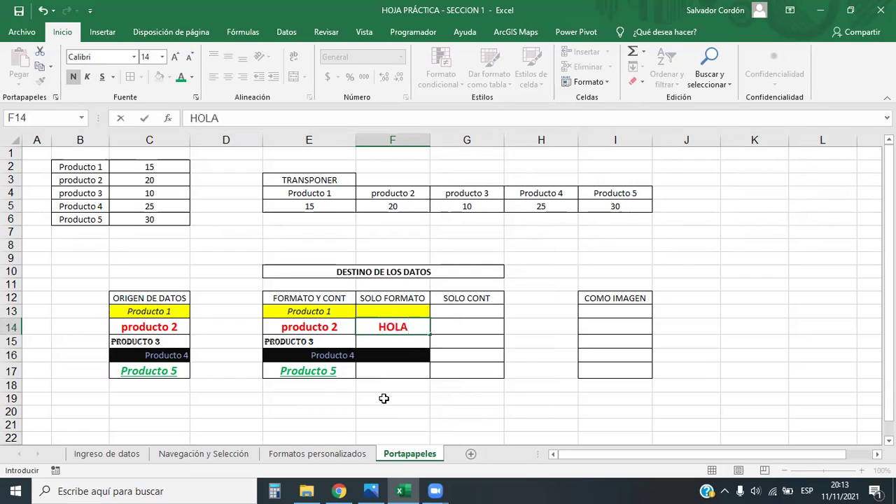
pyautogui.press('Return')
pyautogui.write('MUNDO')
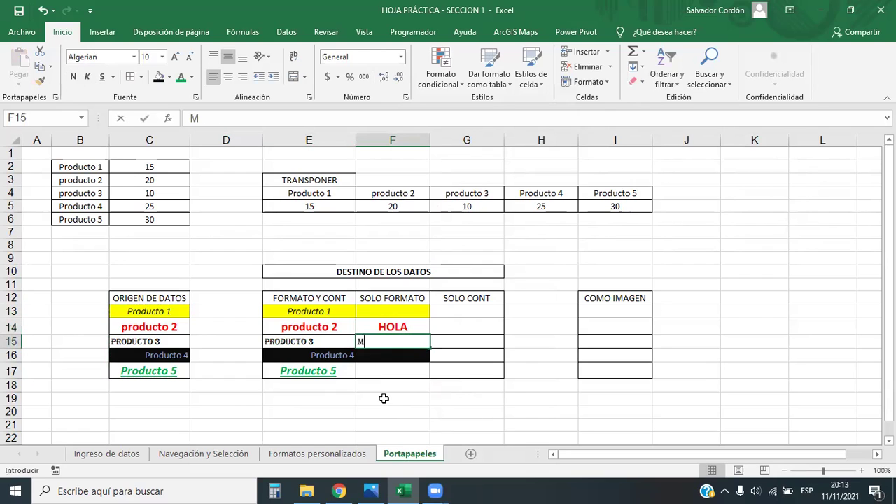
pyautogui.press('Return')
# Compare the formatting of the test words in the SOLO FORMATO column with the source cells under ORIGEN DE DATOS.
pyautogui.moveTo(380, 343); pyautogui.dragTo(386, 329)
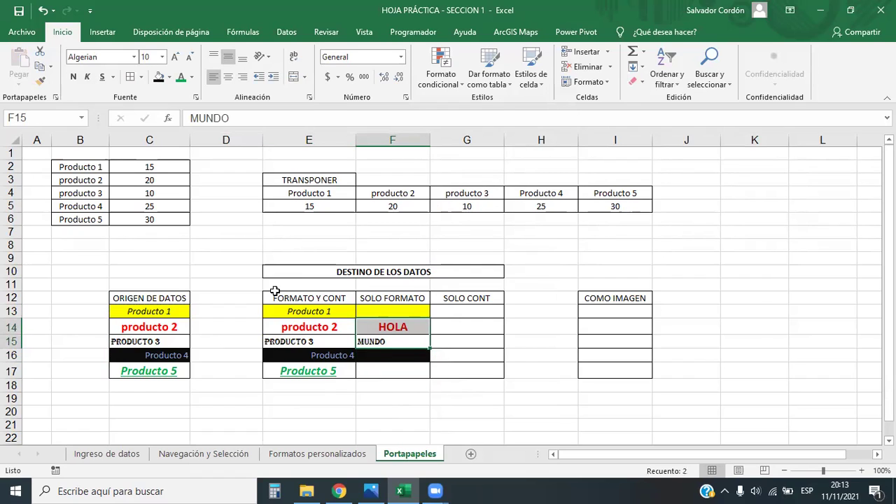
pyautogui.click(133, 325)
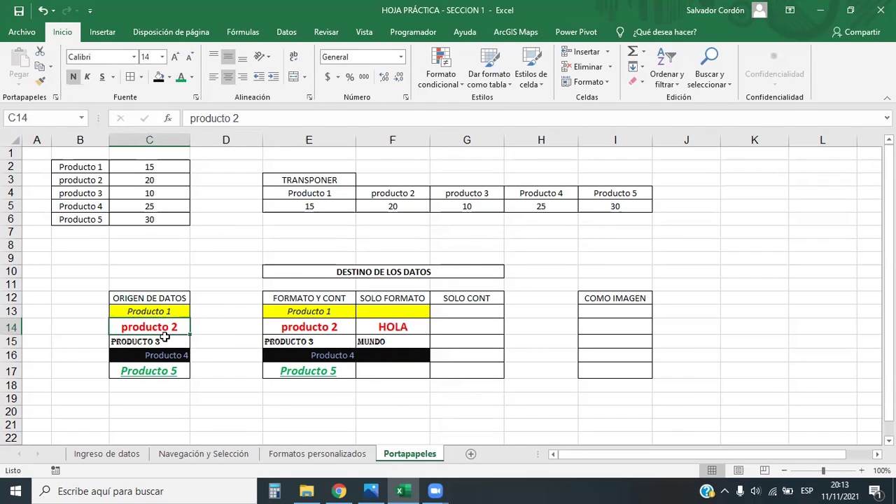
pyautogui.moveTo(145, 299); pyautogui.dragTo(168, 373)
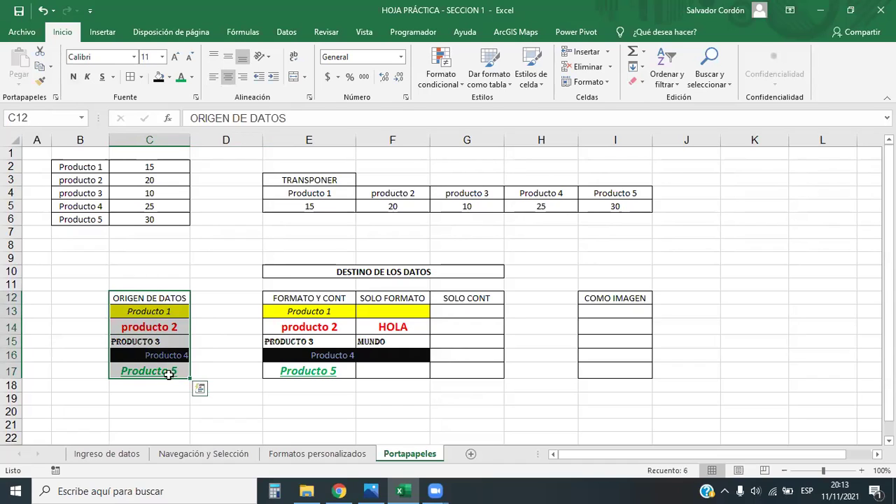
pyautogui.click(414, 339)
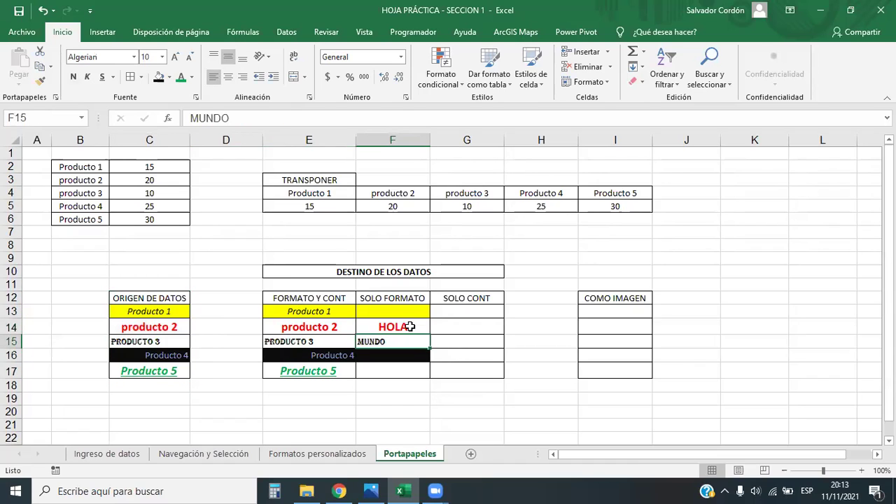
pyautogui.click(410, 326)
pyautogui.click(408, 339)
pyautogui.moveTo(404, 308); pyautogui.dragTo(404, 371)
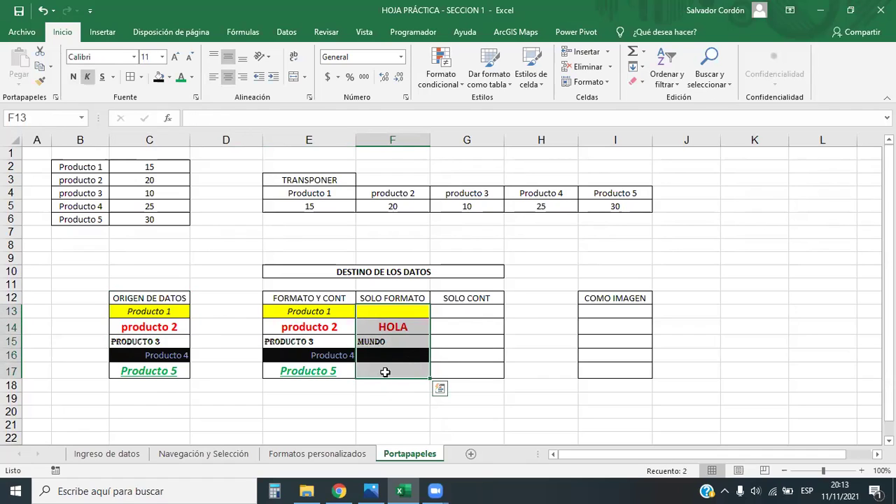
# Enter HOLA in G14 and MUNDO in G15 to test the default formatting of the SOLO CONT column.
pyautogui.click(461, 311)
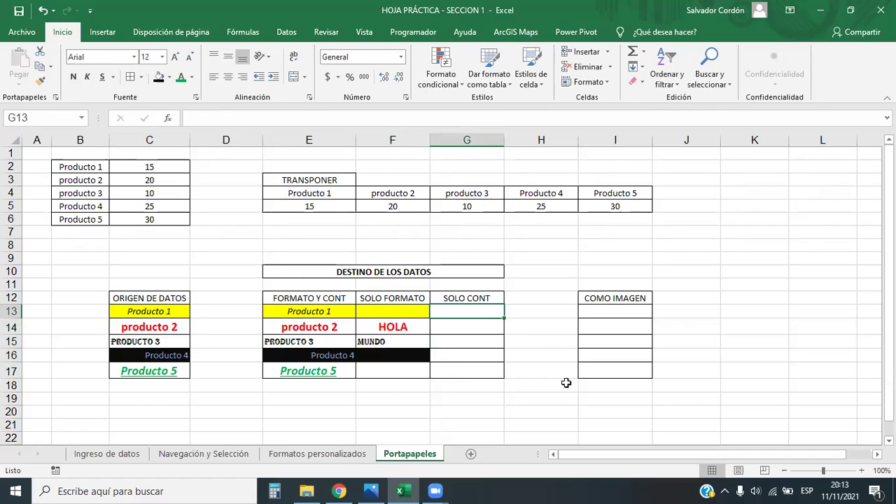
pyautogui.press('Right')
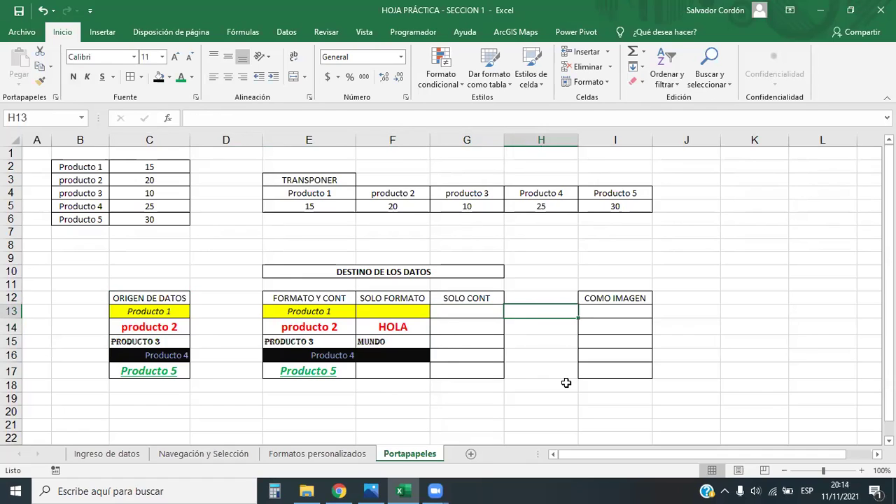
pyautogui.press('Left')
pyautogui.press('Down')
pyautogui.write('HOLA}')
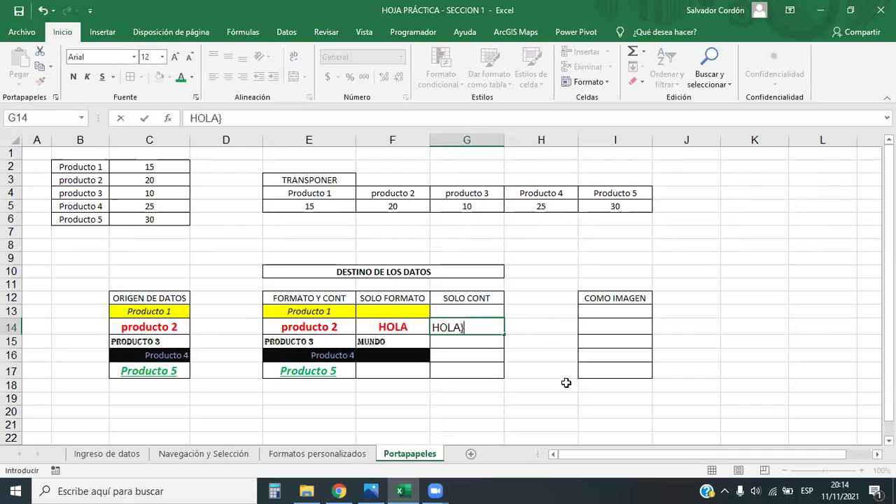
pyautogui.press('Return')
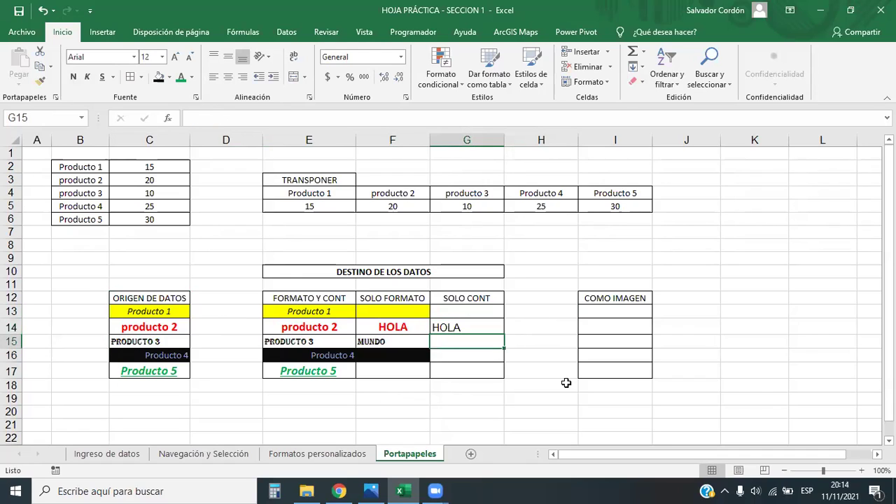
pyautogui.write('M')
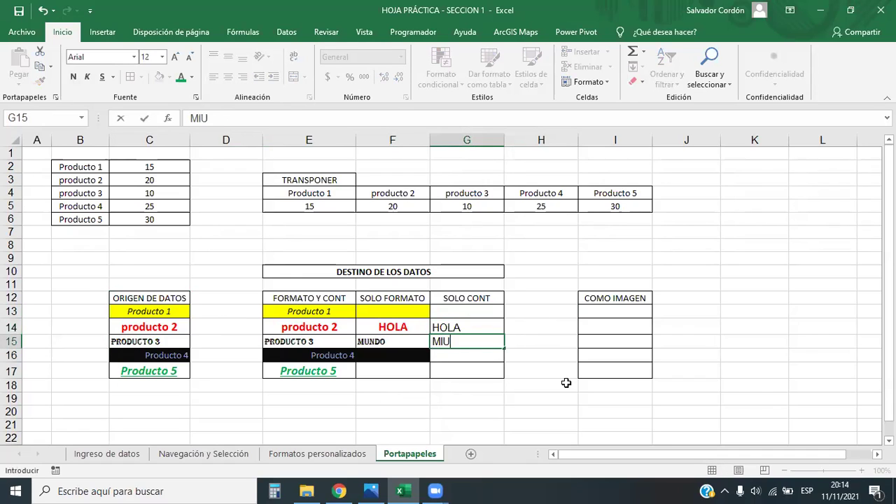
pyautogui.write('UN')
pyautogui.press('BackSpace')
pyautogui.write('NFO')
pyautogui.press('BackSpace')
pyautogui.write('DO')
pyautogui.press('Return')
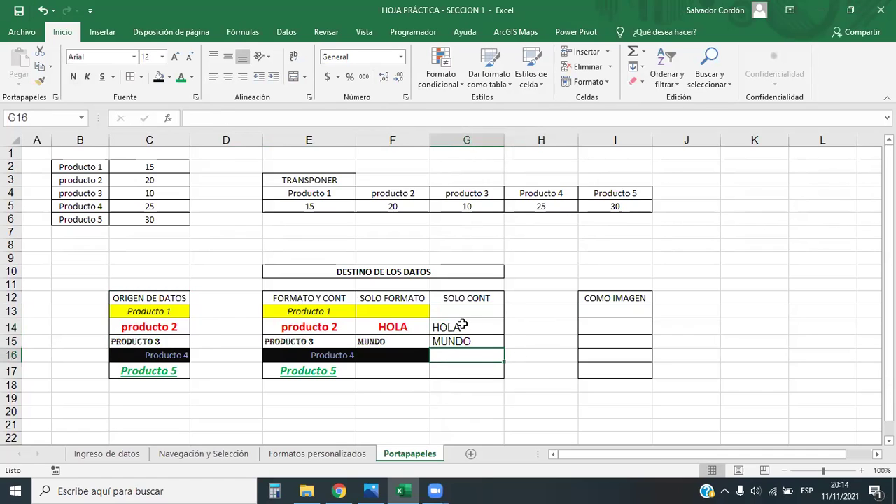
# Compare the test words in G14:G15 with those in the SOLO FORMATO column, and clear G14:G15.
pyautogui.moveTo(462, 325); pyautogui.dragTo(456, 349)
pyautogui.moveTo(392, 326); pyautogui.dragTo(395, 343)
pyautogui.moveTo(474, 334); pyautogui.dragTo(474, 341)
pyautogui.press('Delete')
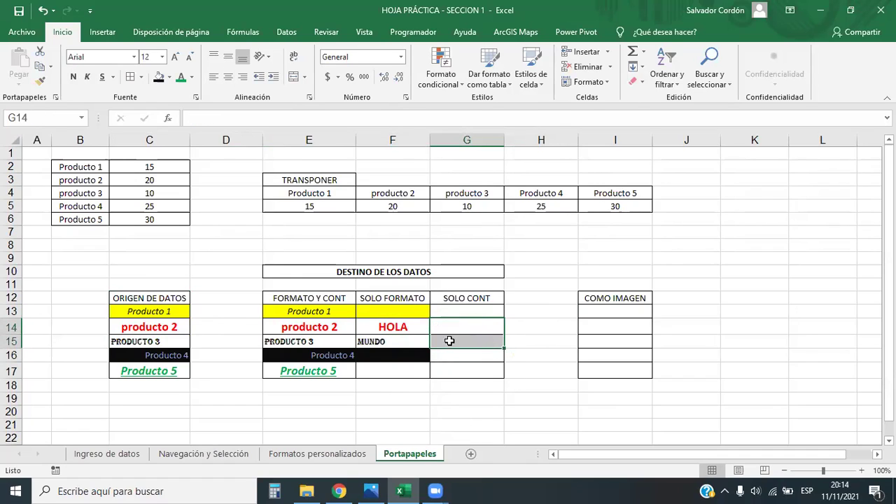
# Compare the source products in C13:C17 with the FORMATO Y CONT, SOLO FORMATO and SOLO CONT columns.
pyautogui.moveTo(138, 313); pyautogui.dragTo(153, 372)
pyautogui.hotkey('ctrl', 'c')
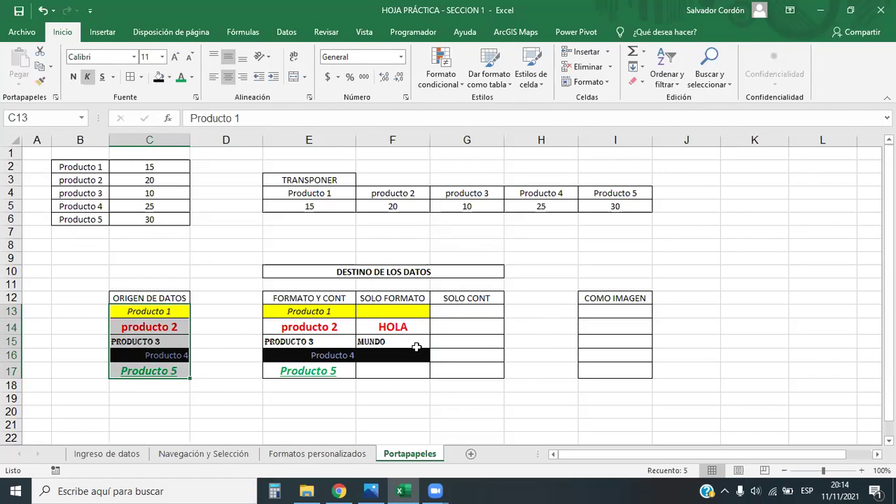
pyautogui.moveTo(301, 297); pyautogui.dragTo(307, 373)
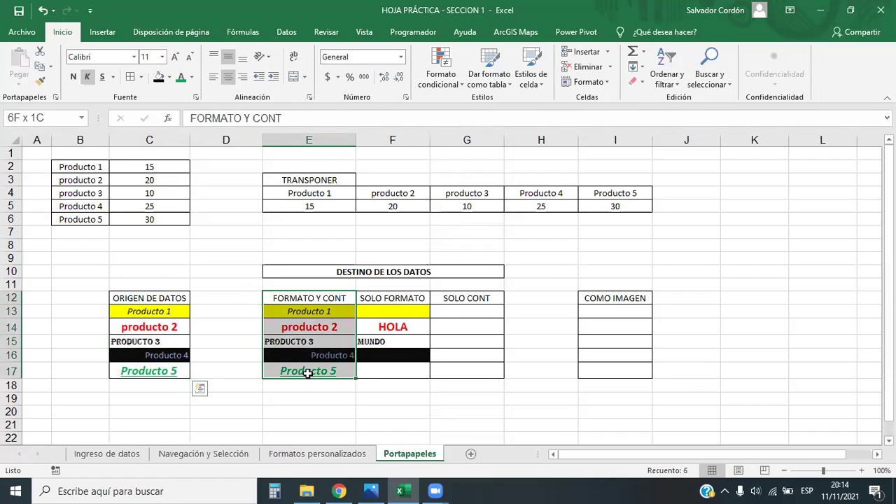
pyautogui.moveTo(389, 323); pyautogui.dragTo(394, 362)
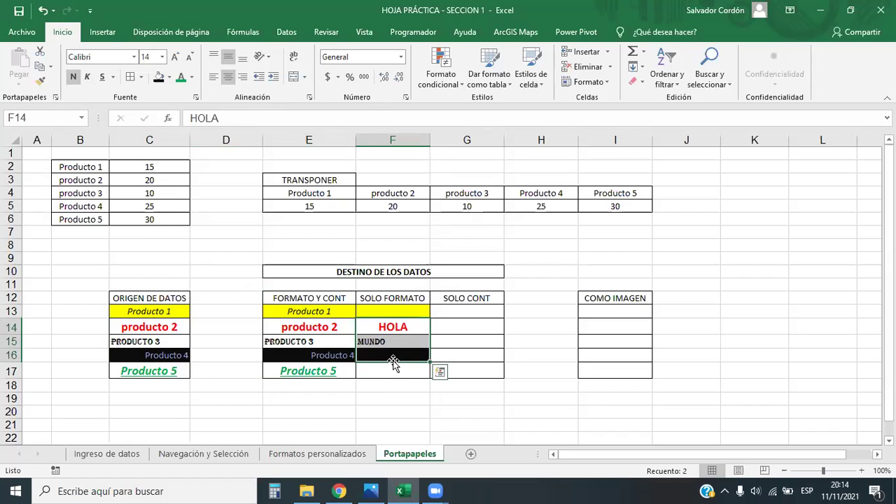
pyautogui.moveTo(448, 308); pyautogui.dragTo(454, 370)
pyautogui.moveTo(154, 309); pyautogui.dragTo(175, 372)
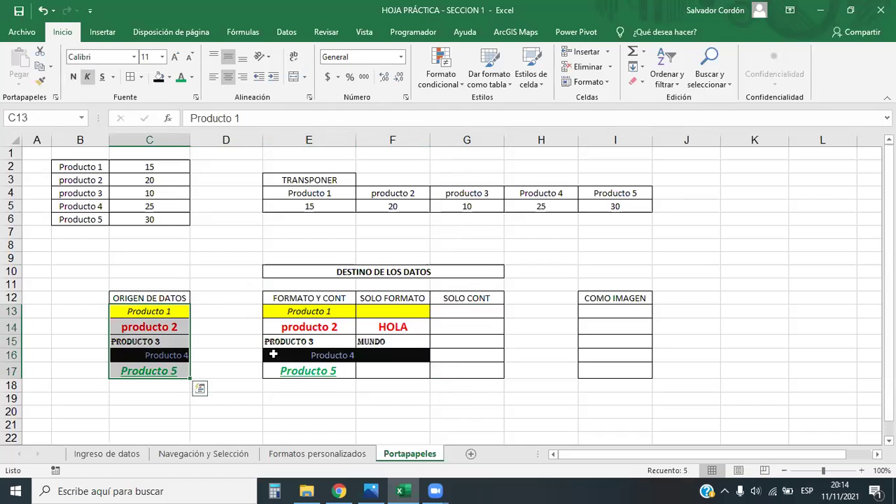
pyautogui.click(360, 340)
pyautogui.press('Up')
pyautogui.press('Up')
pyautogui.moveTo(410, 314); pyautogui.dragTo(409, 371)
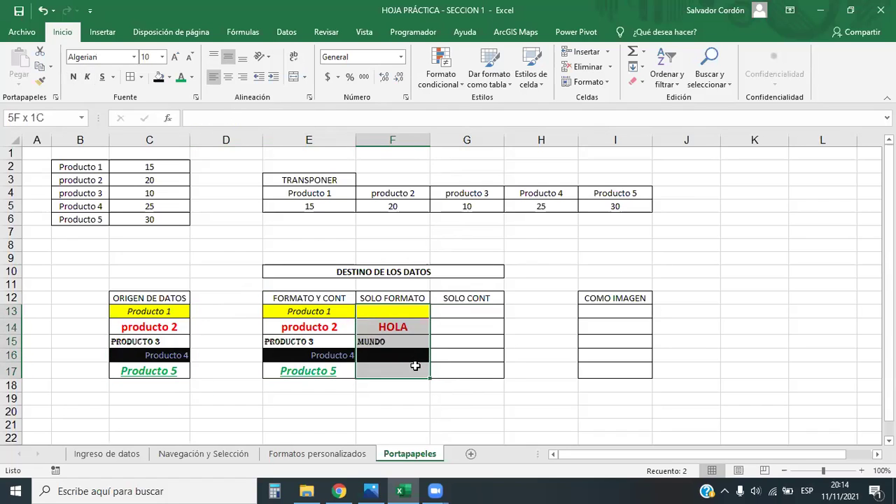
# Copy the source products C13:C17 and paste only their values into the SOLO CONT column starting at G13.
pyautogui.moveTo(166, 315); pyautogui.dragTo(172, 371)
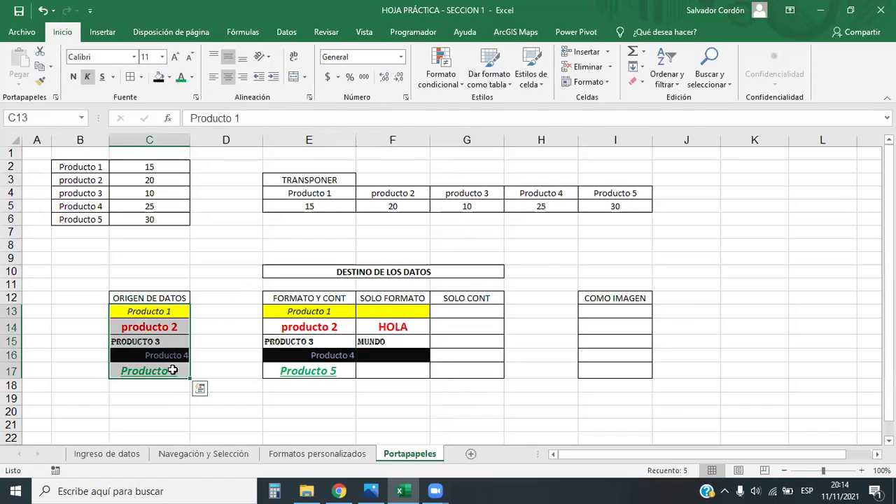
pyautogui.hotkey('ctrl', 'c')
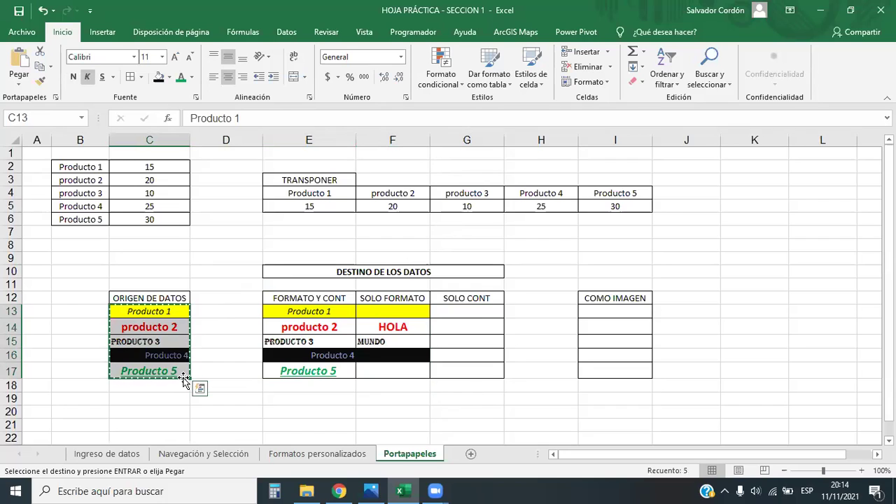
pyautogui.click(467, 310)
pyautogui.rightClick(468, 312)
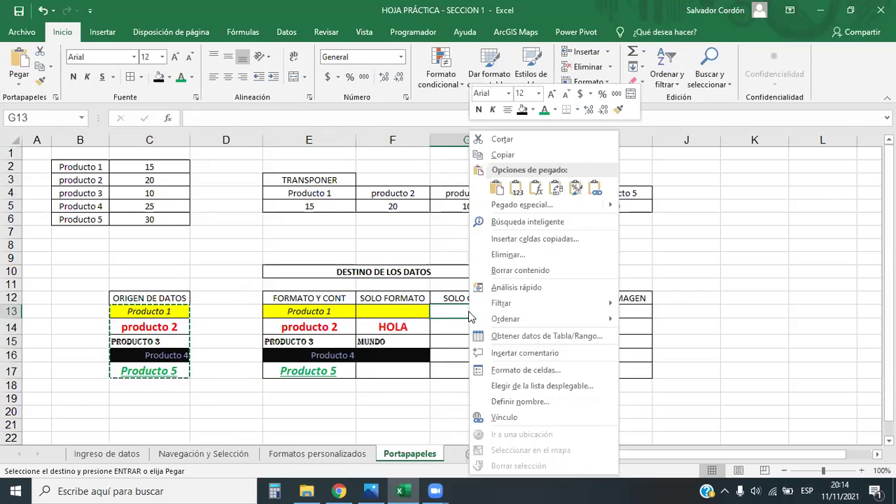
pyautogui.click(516, 187)
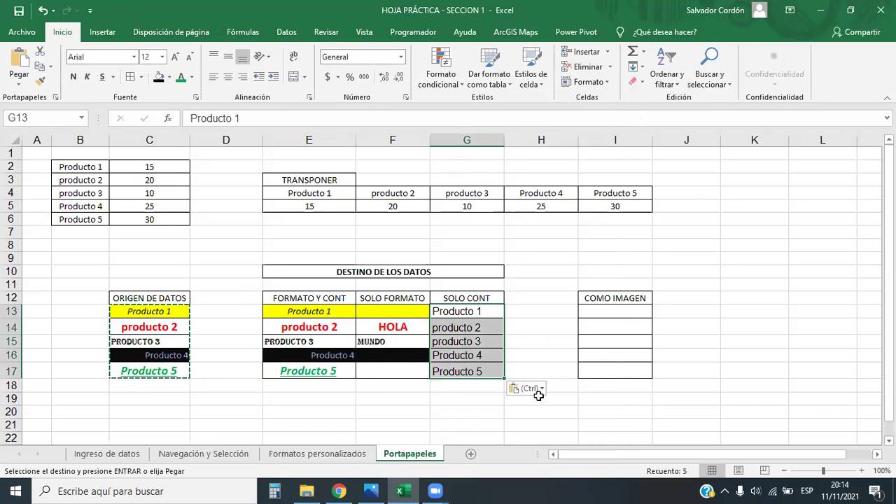
# Examine the content-only products in the SOLO CONT column beside the other columns under DESTINO DE LOS DATOS.
pyautogui.click(565, 327)
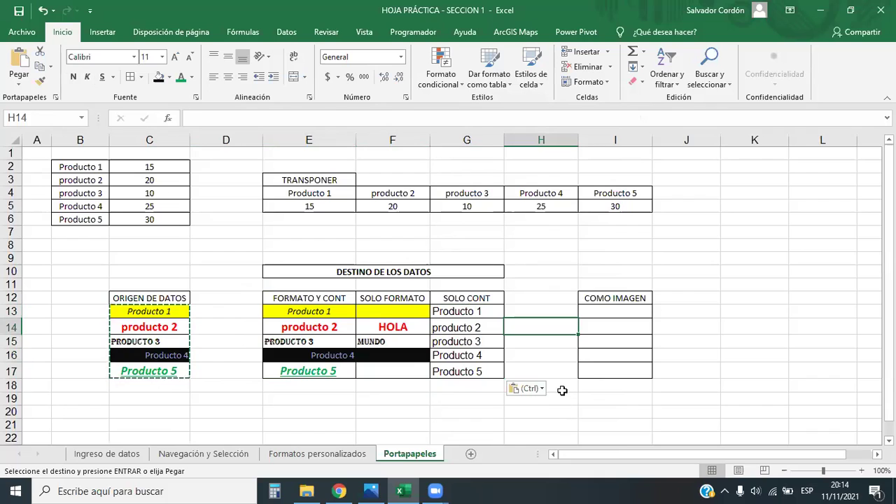
pyautogui.moveTo(462, 311); pyautogui.dragTo(476, 371)
pyautogui.moveTo(468, 299); pyautogui.dragTo(465, 379)
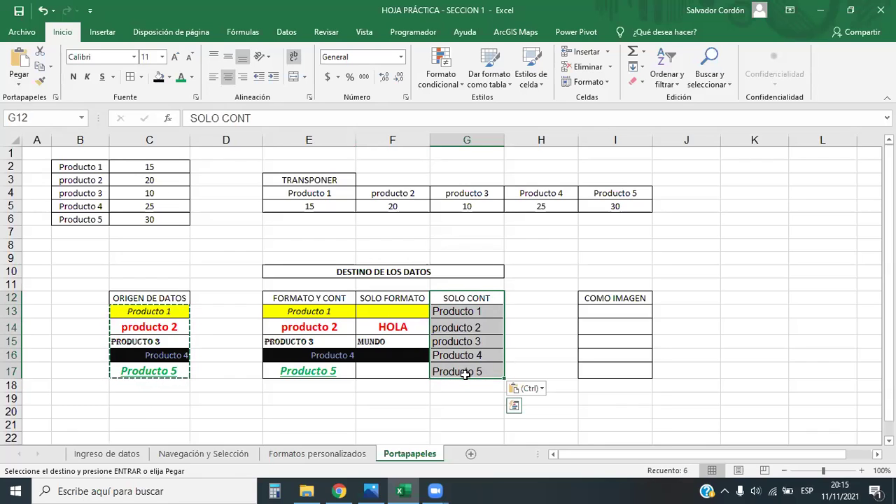
pyautogui.click(552, 314)
pyautogui.moveTo(376, 271); pyautogui.dragTo(418, 369)
pyautogui.click(536, 283)
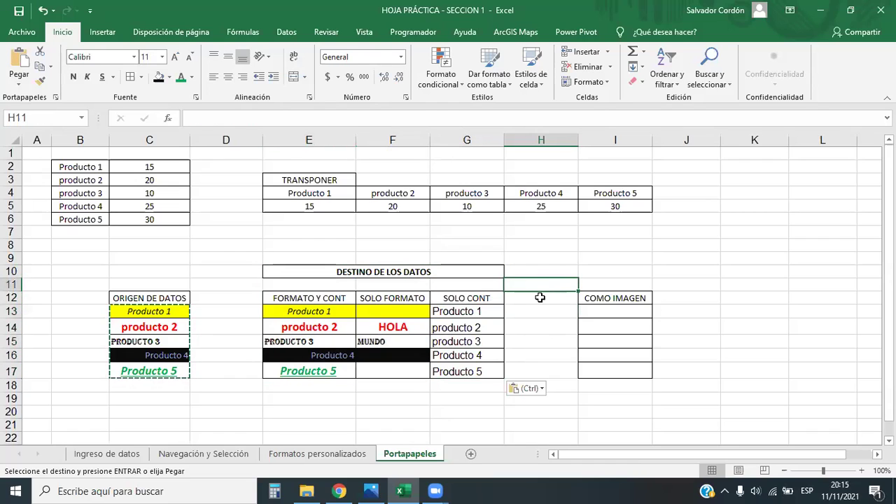
pyautogui.moveTo(473, 296); pyautogui.dragTo(467, 371)
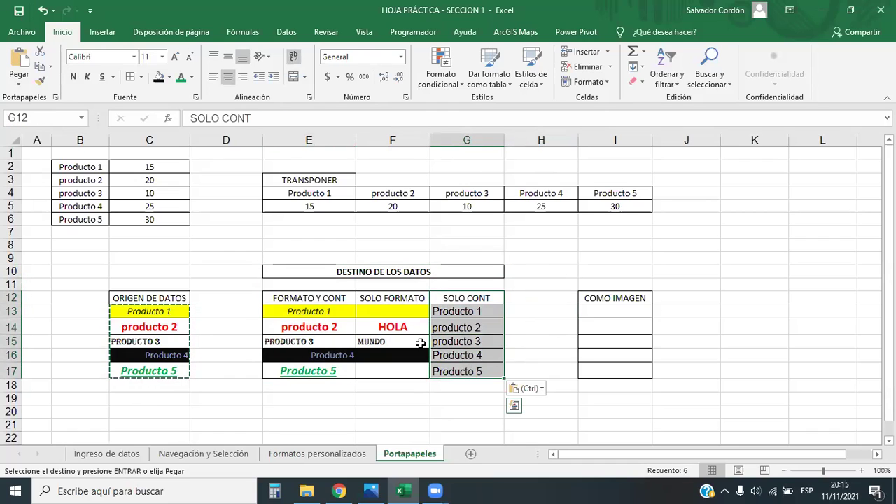
# Review the transposed table in E4:I5, and compare ORIGEN DE DATOS with the three destination columns.
pyautogui.moveTo(302, 180); pyautogui.dragTo(613, 210)
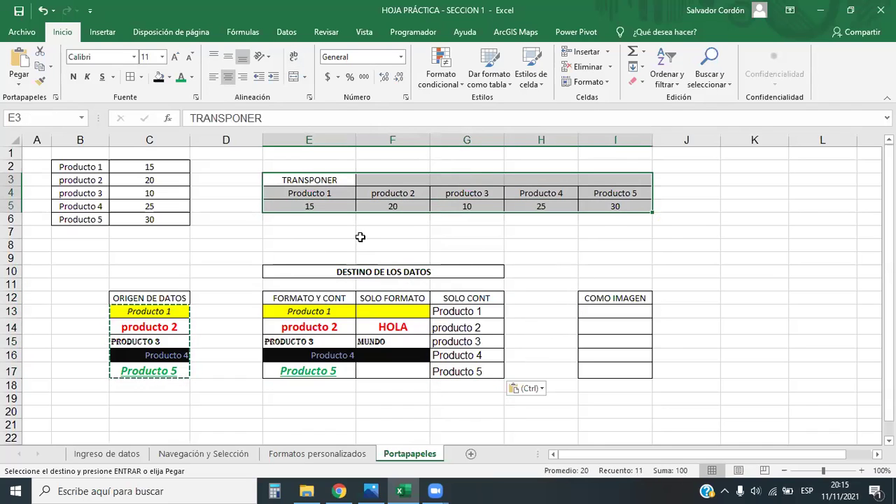
pyautogui.click(350, 245)
pyautogui.moveTo(328, 192); pyautogui.dragTo(623, 208)
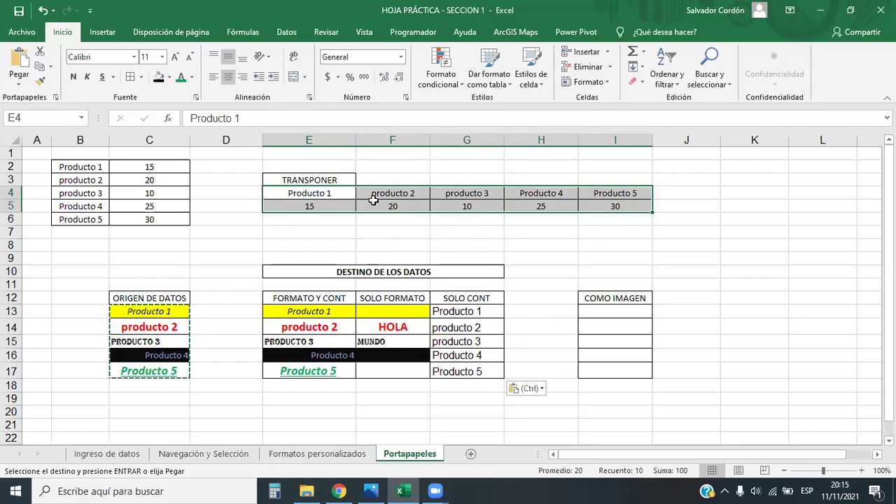
pyautogui.click(248, 341)
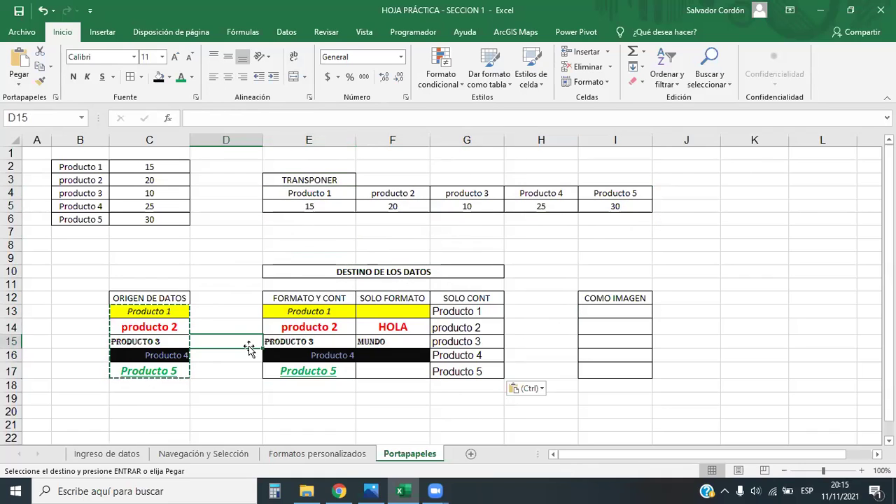
pyautogui.press('Escape')
pyautogui.moveTo(281, 313); pyautogui.dragTo(455, 376)
pyautogui.click(456, 384)
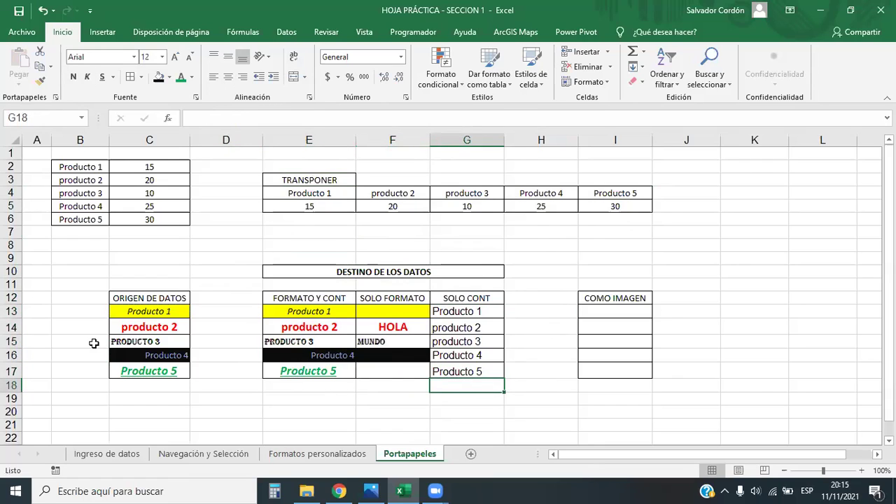
pyautogui.click(151, 300)
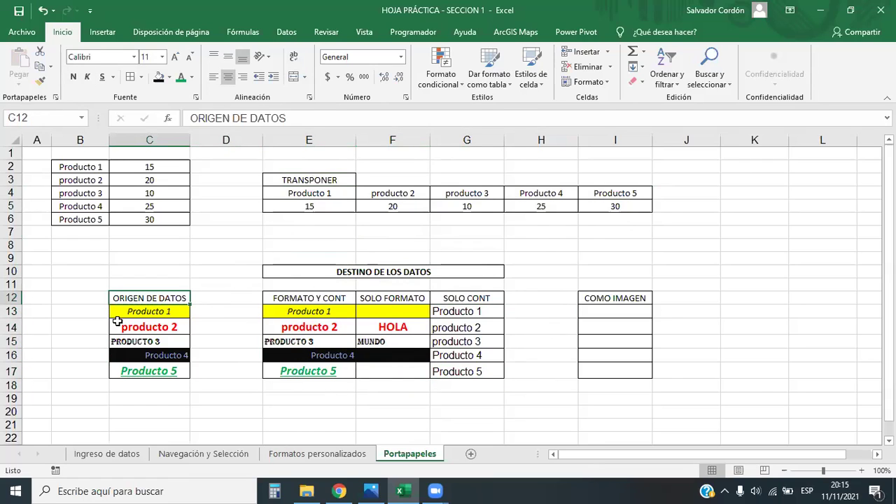
pyautogui.moveTo(329, 299); pyautogui.dragTo(462, 370)
# Clear the contents of the transposed table in E4:I5.
pyautogui.moveTo(309, 195); pyautogui.dragTo(636, 203)
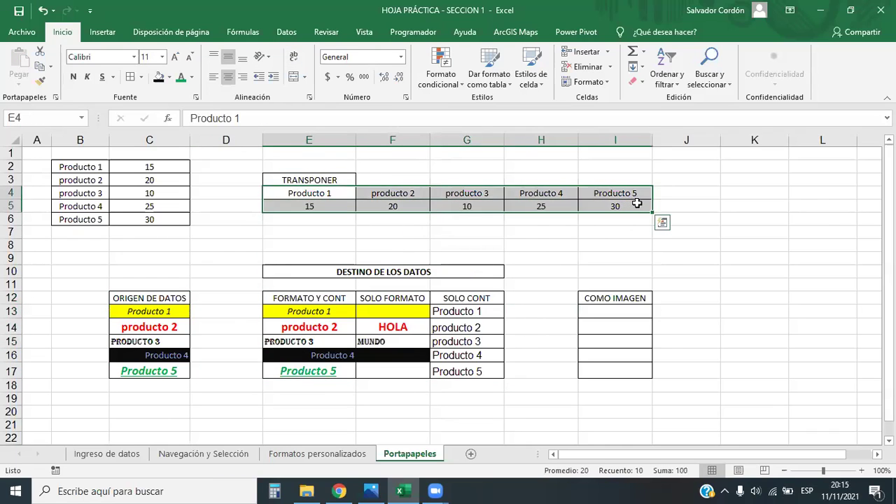
pyautogui.press('Delete')
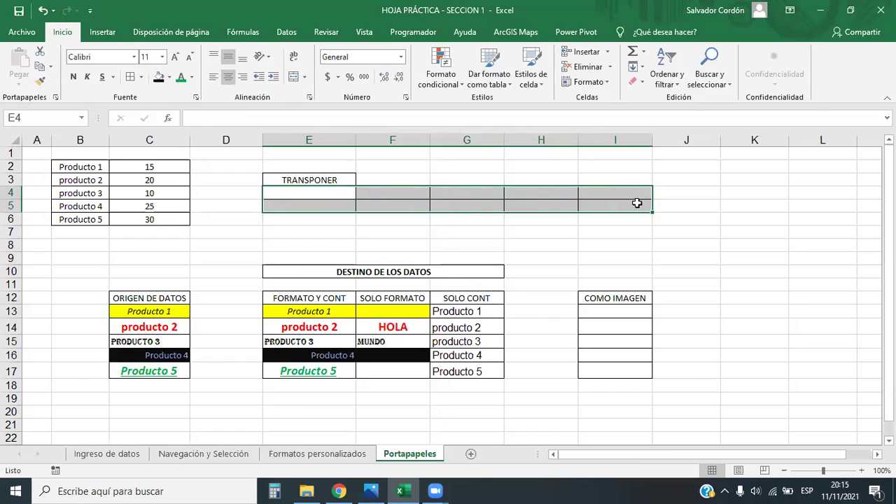
pyautogui.click(636, 254)
# Copy the product table B2:C6, paste it transposed at E4 and undo that paste.
pyautogui.moveTo(105, 168); pyautogui.dragTo(137, 219)
pyautogui.hotkey('ctrl', 'c')
pyautogui.click(320, 192)
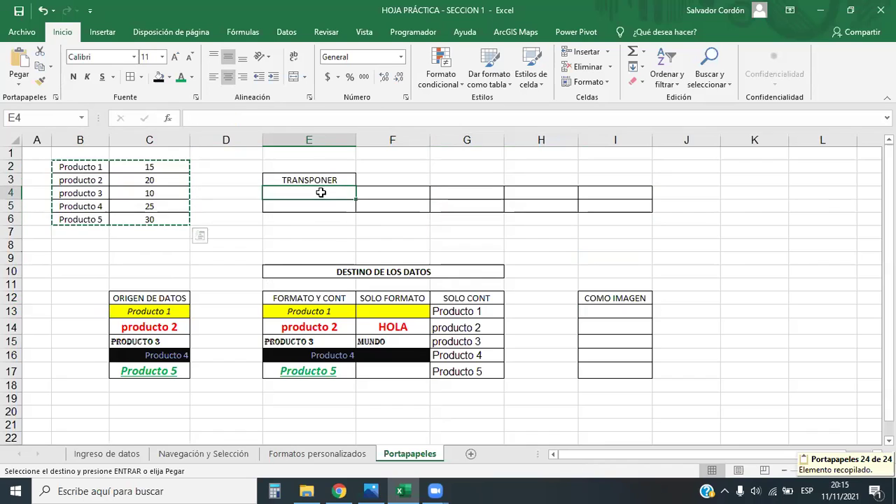
pyautogui.rightClick(327, 198)
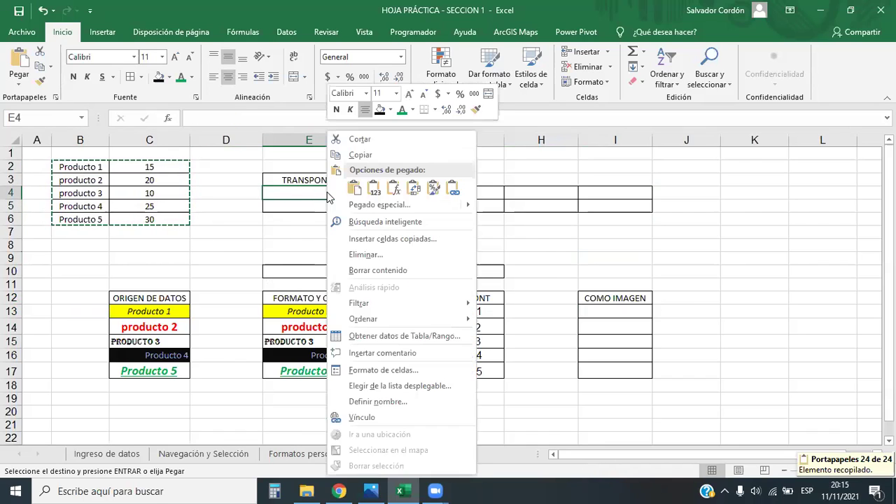
pyautogui.click(413, 187)
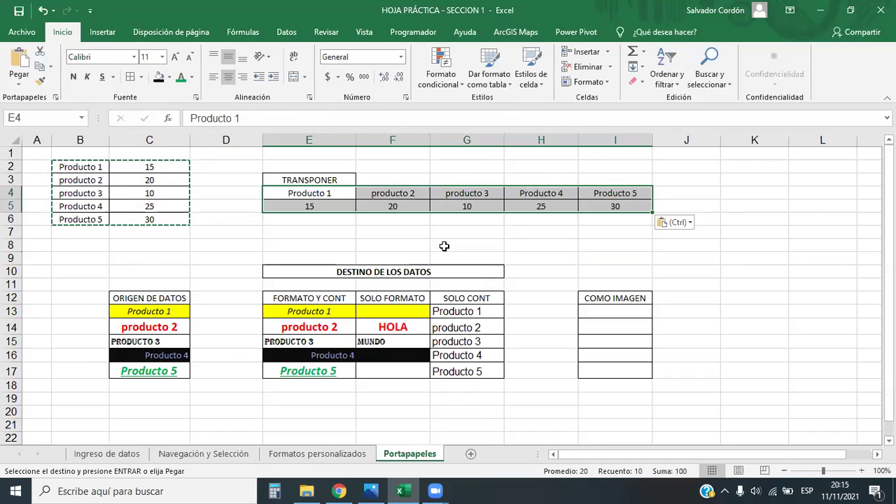
pyautogui.hotkey('ctrl', 'z')
# Paste the copied product table at E4 and convert it to a transposed layout with its paste options.
pyautogui.click(319, 196)
pyautogui.hotkey('ctrl', 'v')
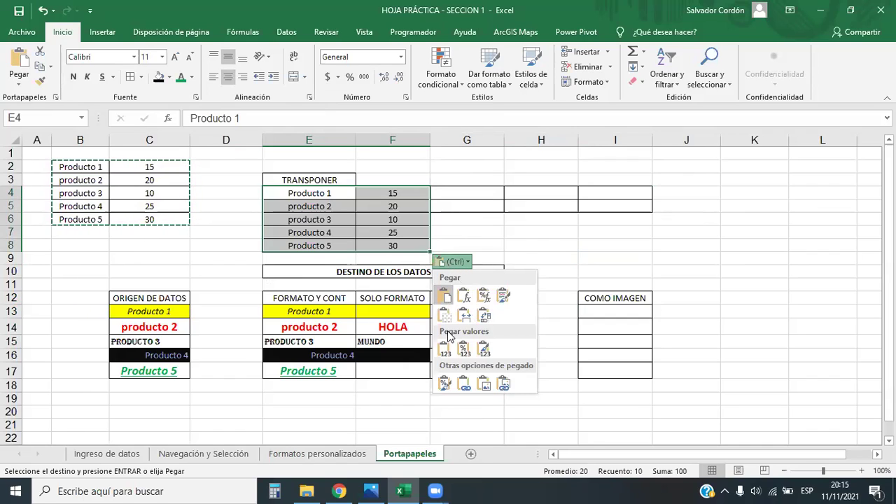
pyautogui.click(483, 314)
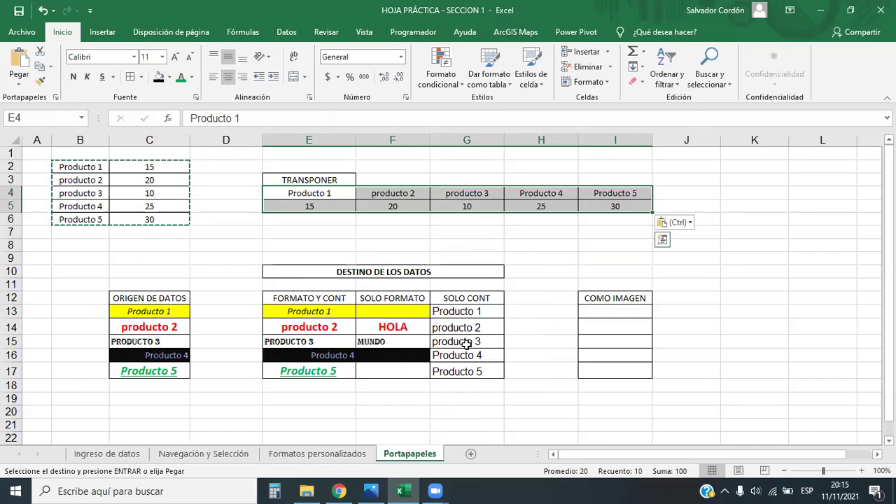
# Clear the transposed products and quantities from E4:I5 again.
pyautogui.click(571, 243)
pyautogui.moveTo(632, 206); pyautogui.dragTo(296, 194)
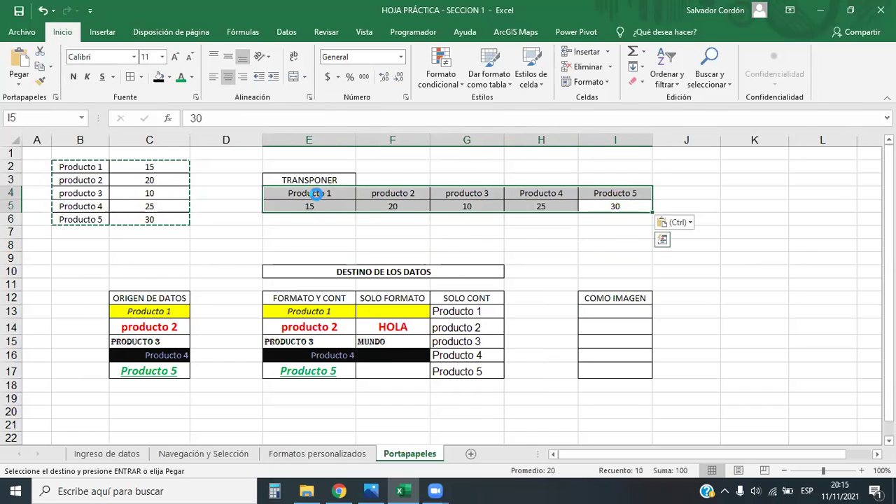
pyautogui.press('Delete')
# Copy the product table B2:C6 and paste it transposed at E4 through Paste Special with Todo and Transponer.
pyautogui.moveTo(98, 168); pyautogui.dragTo(153, 224)
pyautogui.hotkey('ctrl', 'c')
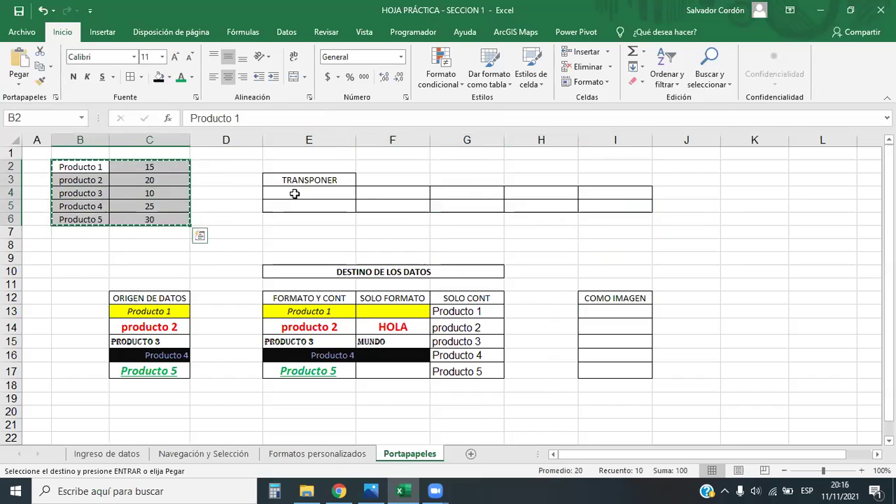
pyautogui.click(294, 194)
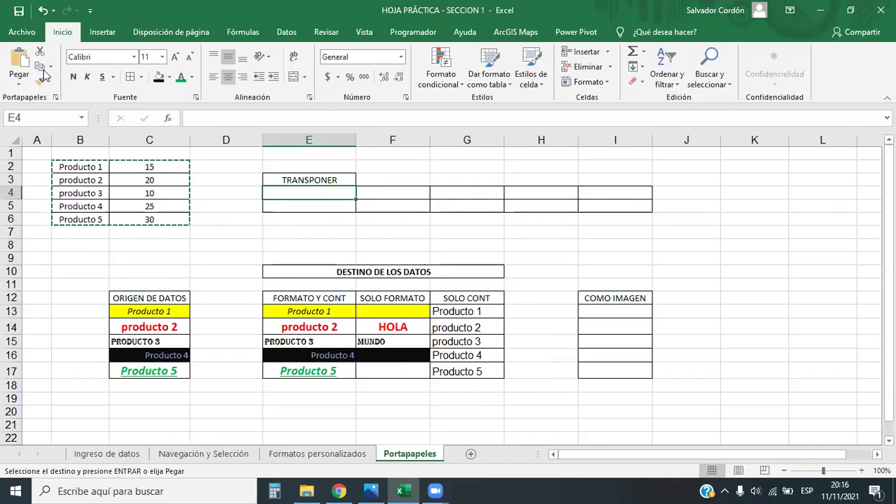
pyautogui.click(20, 85)
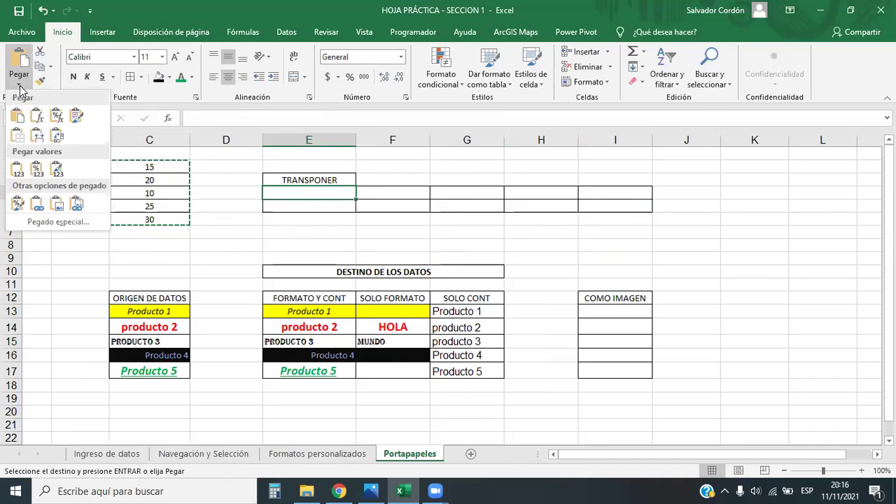
pyautogui.click(59, 223)
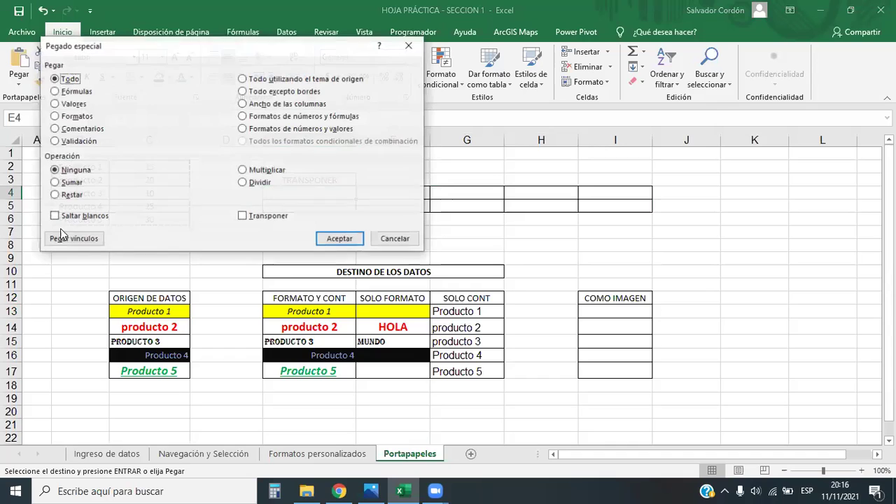
pyautogui.moveTo(218, 62); pyautogui.dragTo(425, 242)
pyautogui.click(489, 371)
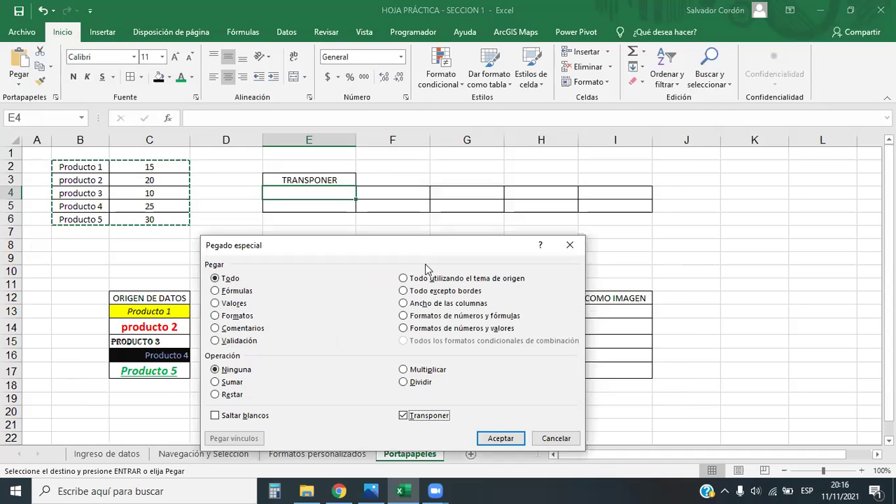
pyautogui.click(500, 436)
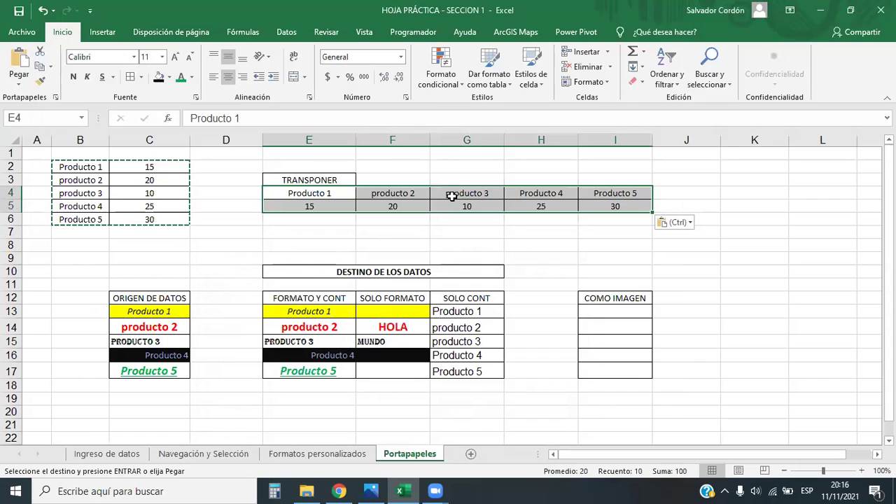
pyautogui.click(575, 234)
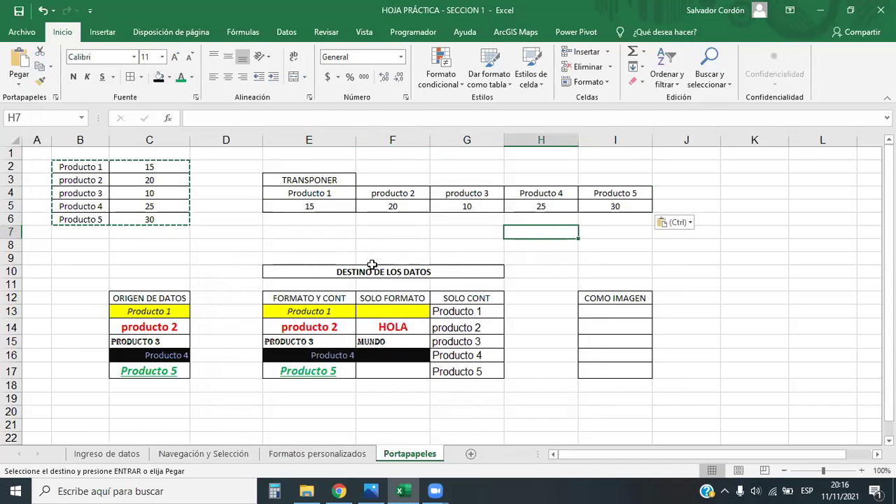
pyautogui.press('Escape')
pyautogui.click(483, 228)
pyautogui.click(556, 229)
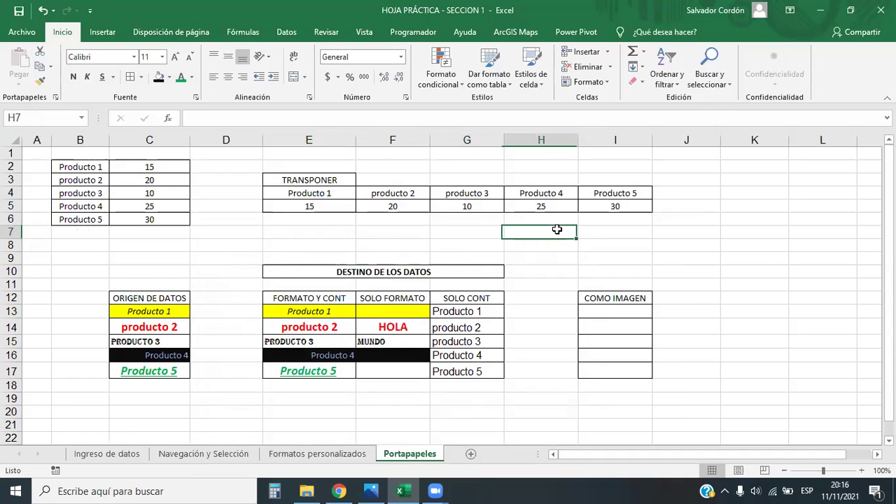
pyautogui.click(658, 232)
pyautogui.moveTo(292, 180); pyautogui.dragTo(634, 204)
pyautogui.click(742, 221)
# Copy the formatted products in C13:C17 and paste them transposed with their formatting at E4.
pyautogui.moveTo(160, 311); pyautogui.dragTo(161, 370)
pyautogui.hotkey('ctrl', 'c')
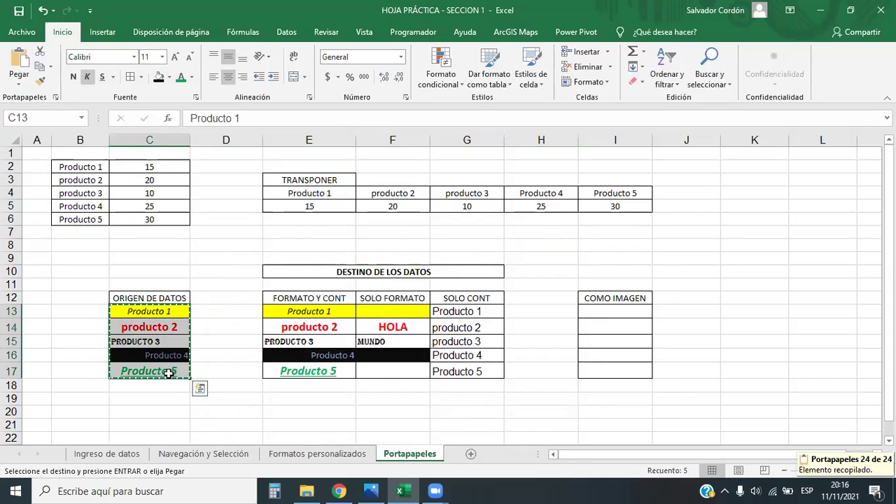
pyautogui.click(200, 388)
pyautogui.press('Escape')
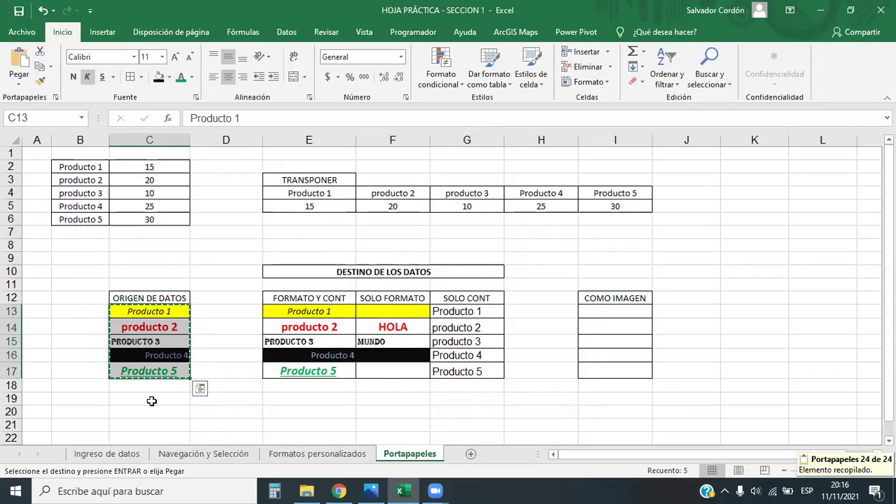
pyautogui.moveTo(316, 194); pyautogui.dragTo(639, 206)
pyautogui.click(539, 247)
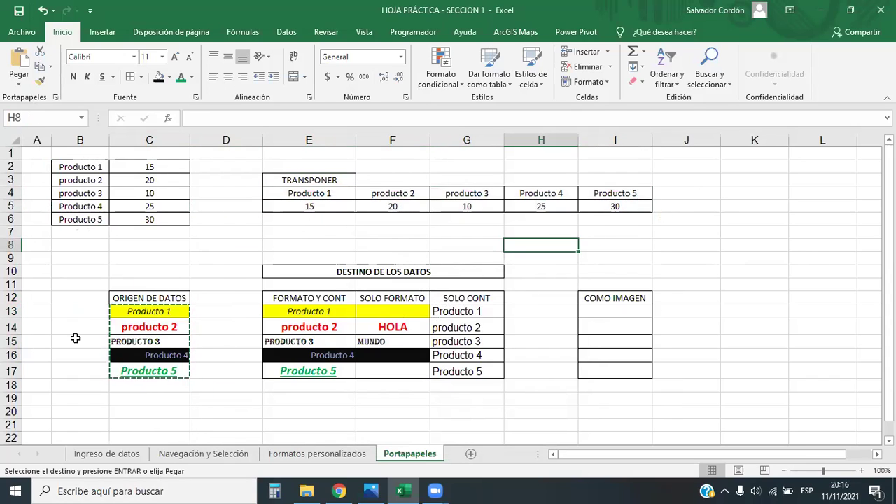
pyautogui.moveTo(152, 307); pyautogui.dragTo(162, 363)
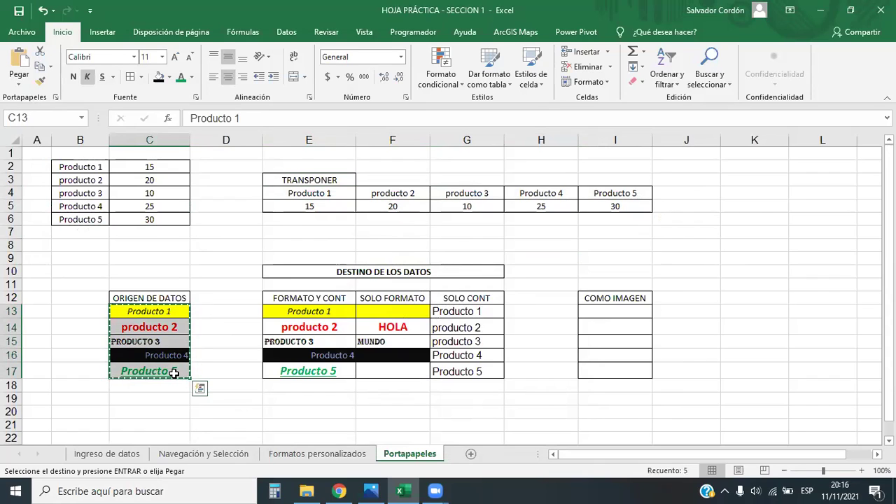
pyautogui.click(321, 190)
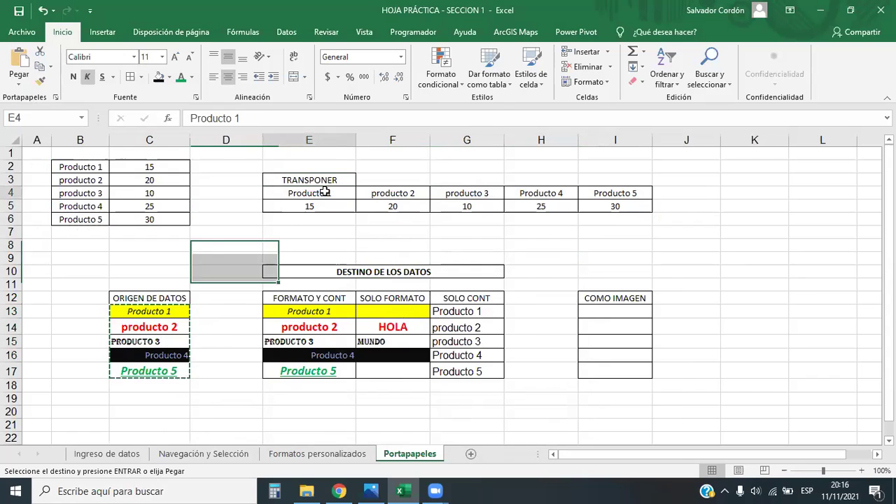
pyautogui.rightClick(323, 192)
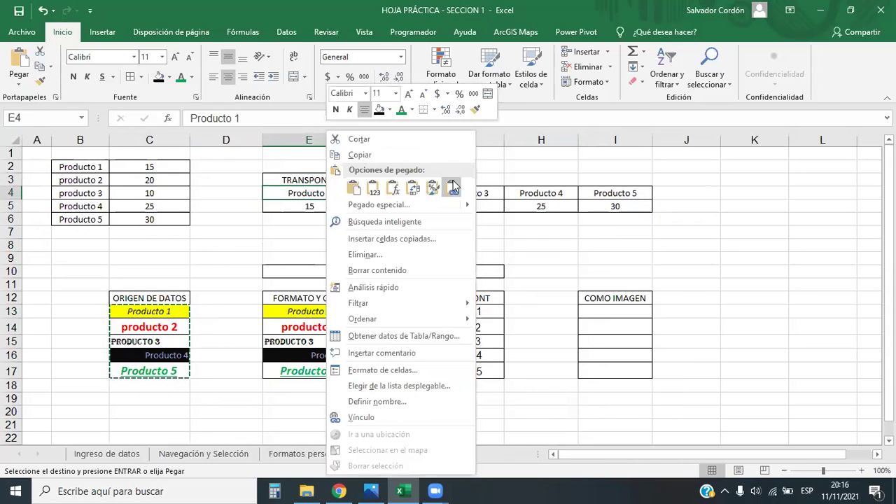
pyautogui.click(412, 187)
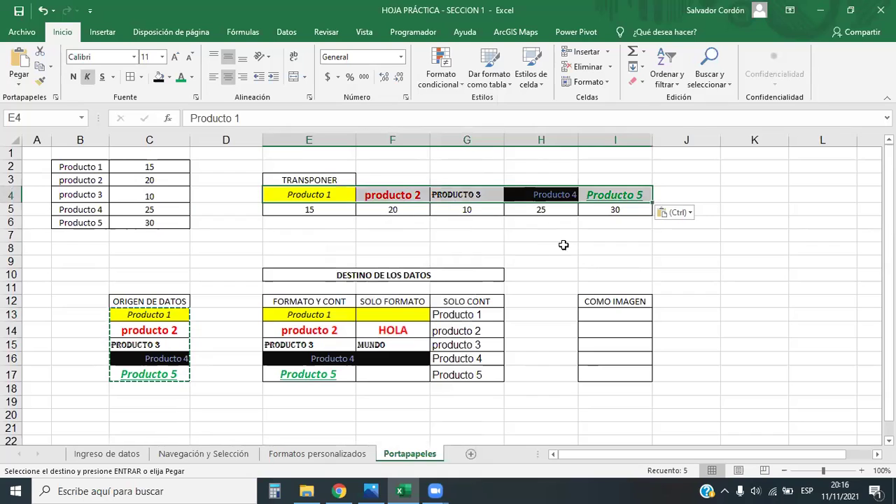
pyautogui.click(564, 246)
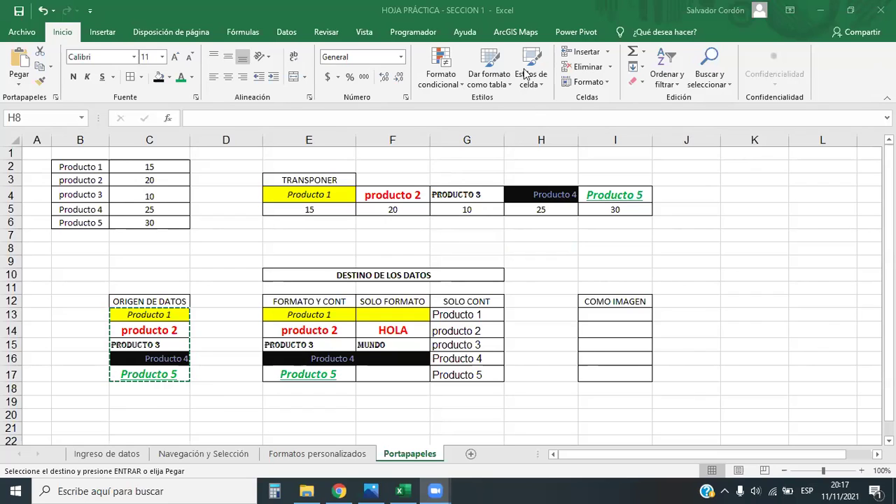
pyautogui.click(513, 250)
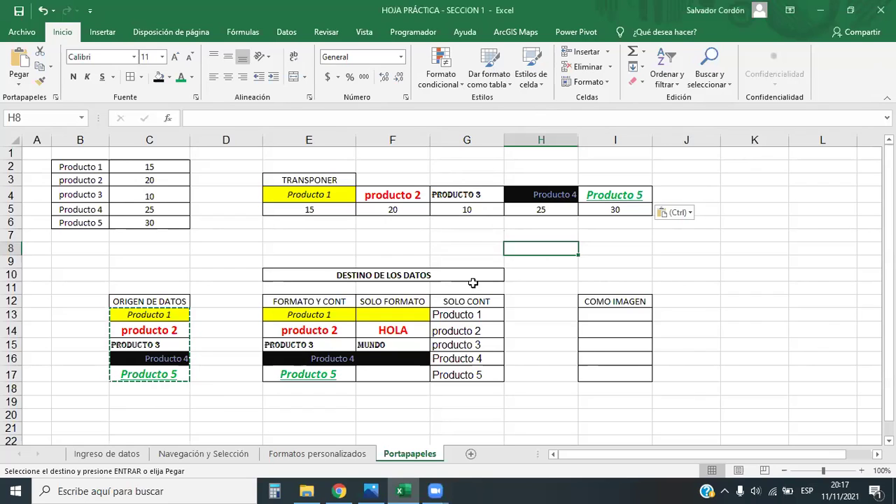
# Clear the contents of the transposed range E4:I5, leaving the cell formatting in place.
pyautogui.moveTo(169, 313); pyautogui.dragTo(168, 389)
pyautogui.moveTo(308, 196); pyautogui.dragTo(617, 211)
pyautogui.press('Delete')
pyautogui.click(600, 260)
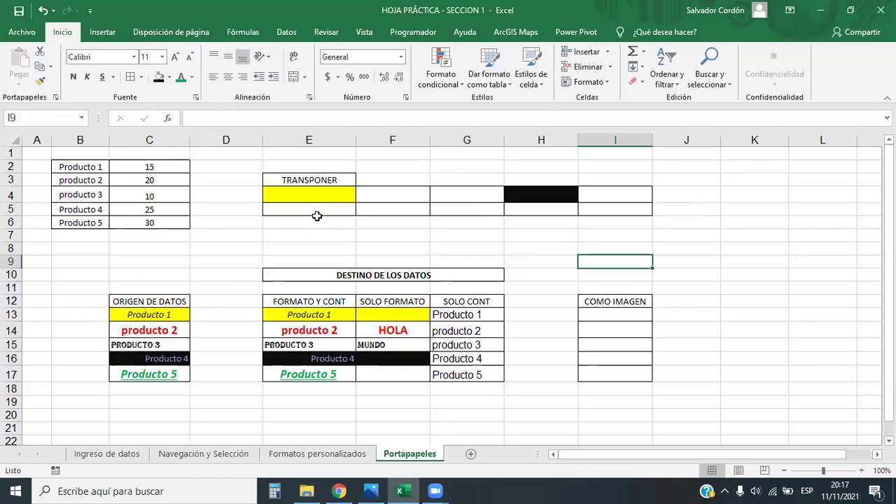
# Undo the clearing of E4:I5 and both preceding transposed pastes at E4.
pyautogui.hotkey('ctrl', 'z')
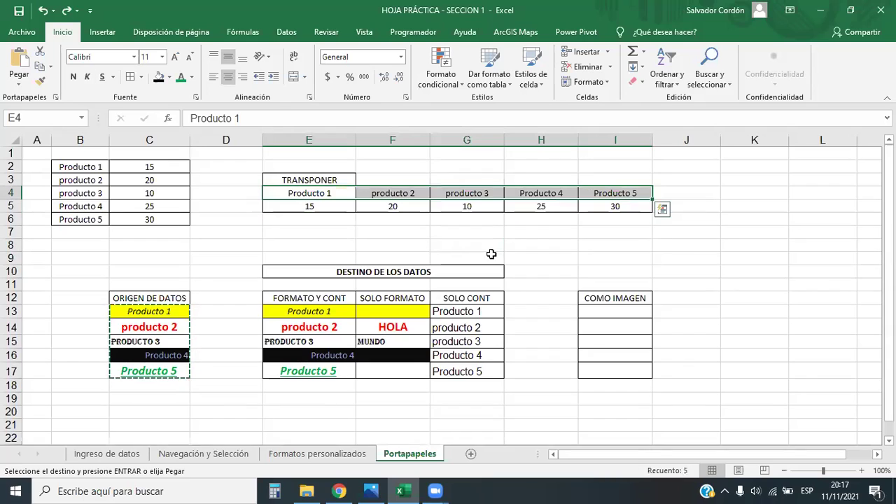
pyautogui.hotkey('ctrl', 'z')
pyautogui.hotkey('ctrl', 'z')
pyautogui.moveTo(153, 311); pyautogui.dragTo(164, 373)
pyautogui.press('Escape')
pyautogui.moveTo(289, 190); pyautogui.dragTo(621, 195)
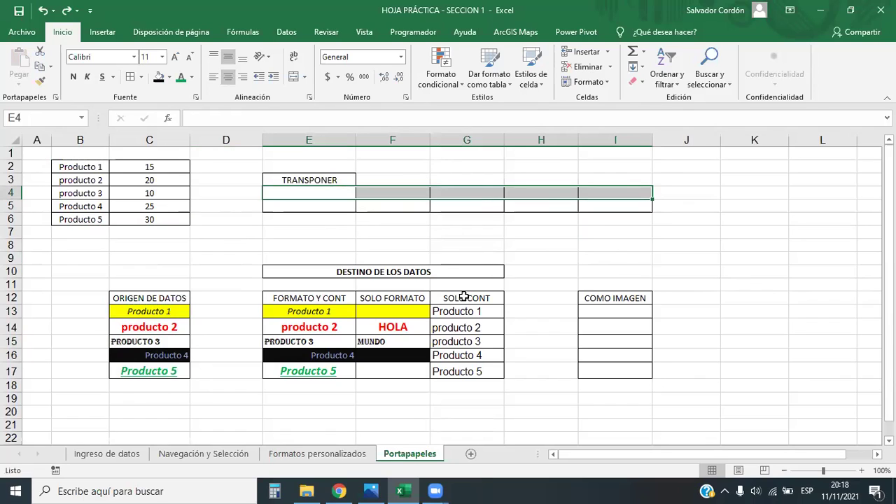
pyautogui.moveTo(481, 298); pyautogui.dragTo(483, 372)
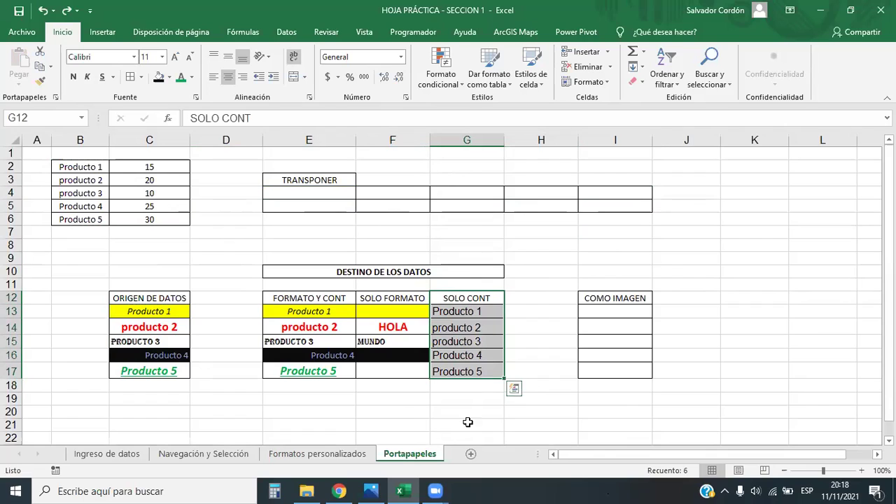
pyautogui.moveTo(154, 311); pyautogui.dragTo(152, 371)
pyautogui.moveTo(323, 192); pyautogui.dragTo(643, 198)
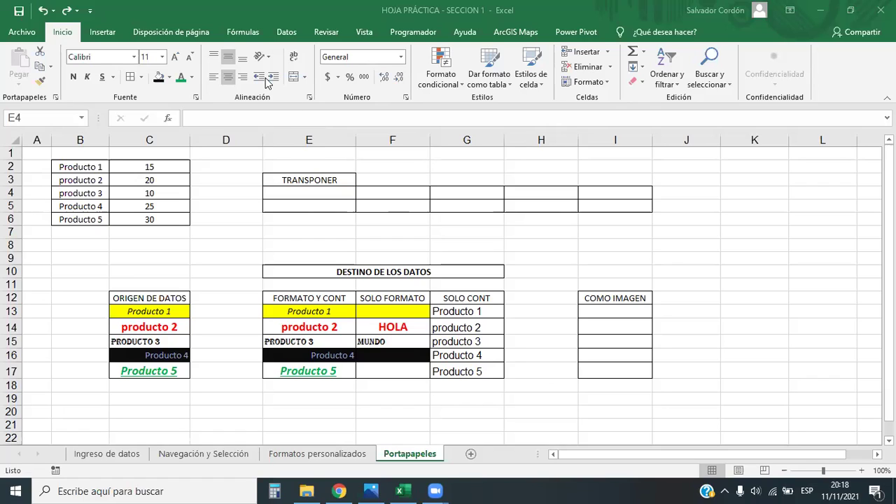
# Copy the formatted products in C13:C17 and paste only their values at E4.
pyautogui.click(176, 312)
pyautogui.moveTo(175, 324); pyautogui.dragTo(181, 371)
pyautogui.hotkey('ctrl', 'c')
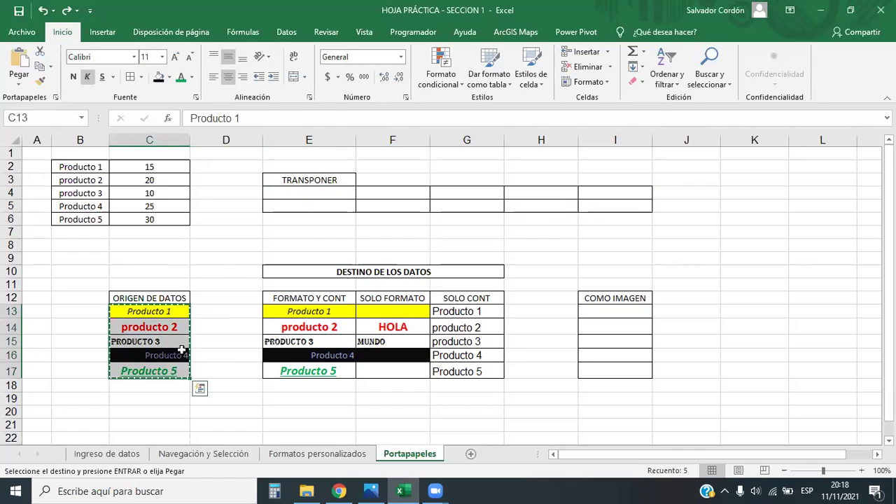
pyautogui.rightClick(322, 194)
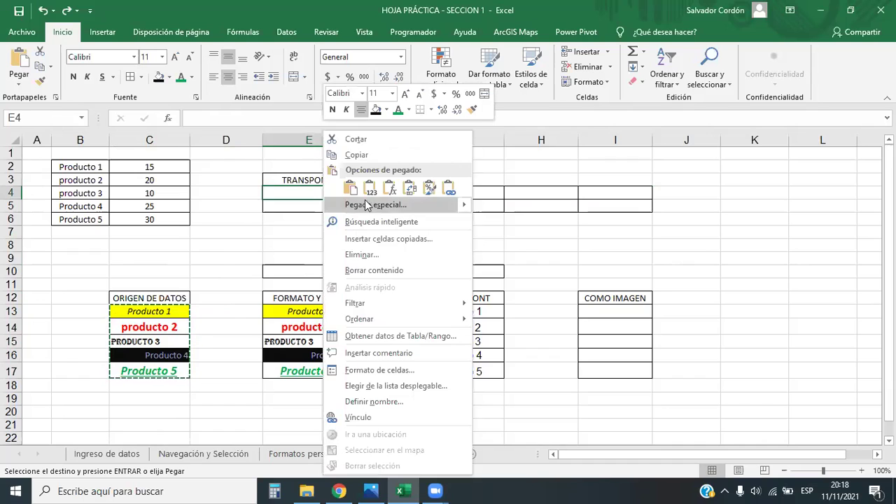
pyautogui.click(369, 188)
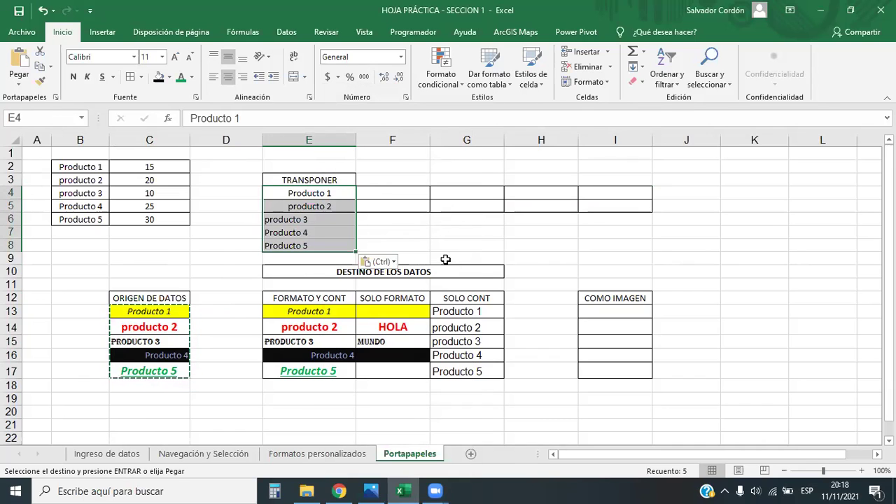
# Change the values pasted at E4 to a transposed paste using the options of that paste.
pyautogui.click(391, 261)
pyautogui.click(410, 319)
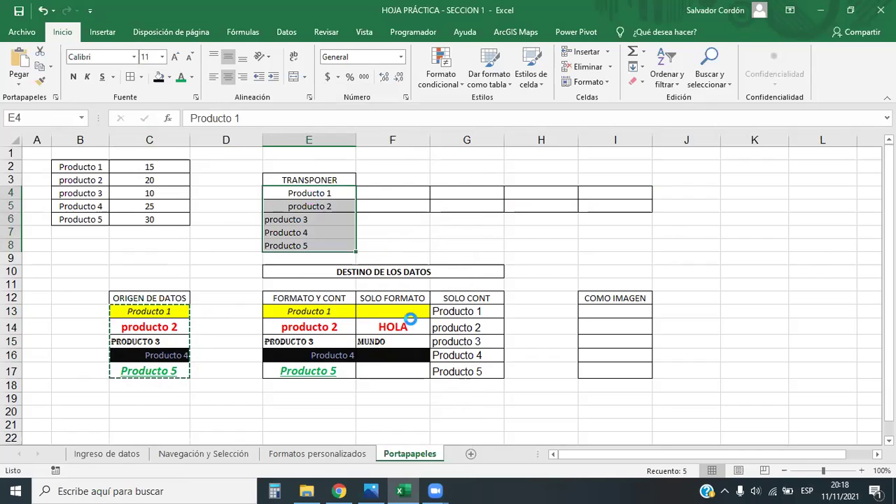
pyautogui.click(773, 236)
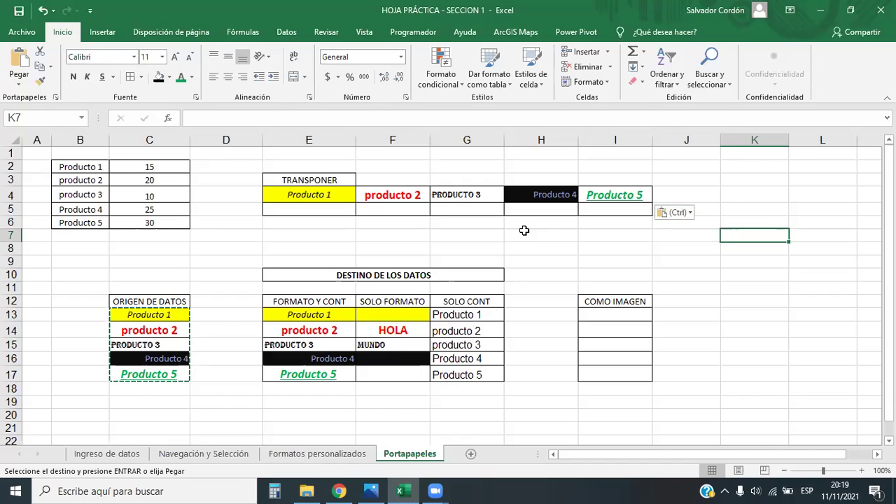
pyautogui.click(347, 232)
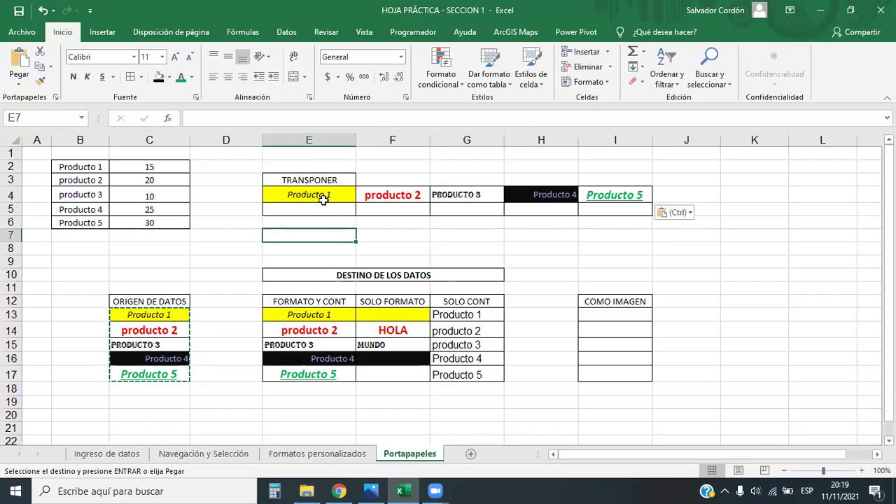
# Switch the transposed products in E4:I4 to a values-only paste using the paste options.
pyautogui.moveTo(323, 199); pyautogui.dragTo(635, 199)
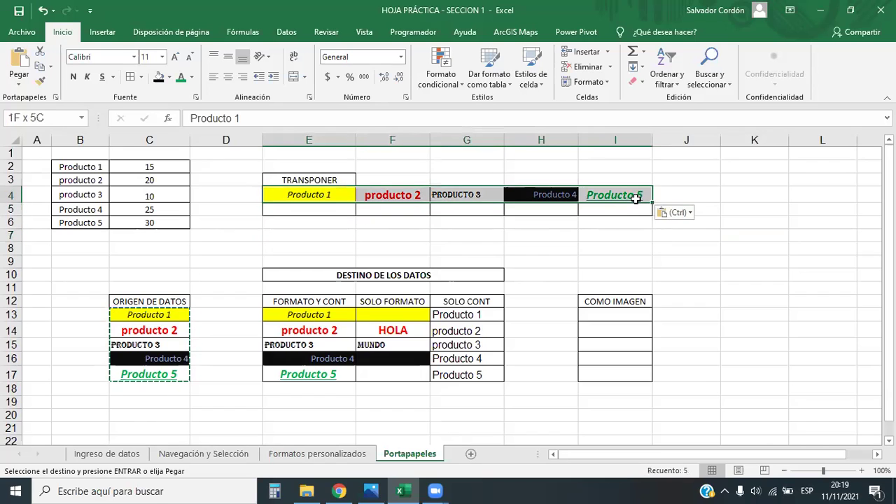
pyautogui.click(689, 213)
pyautogui.click(666, 300)
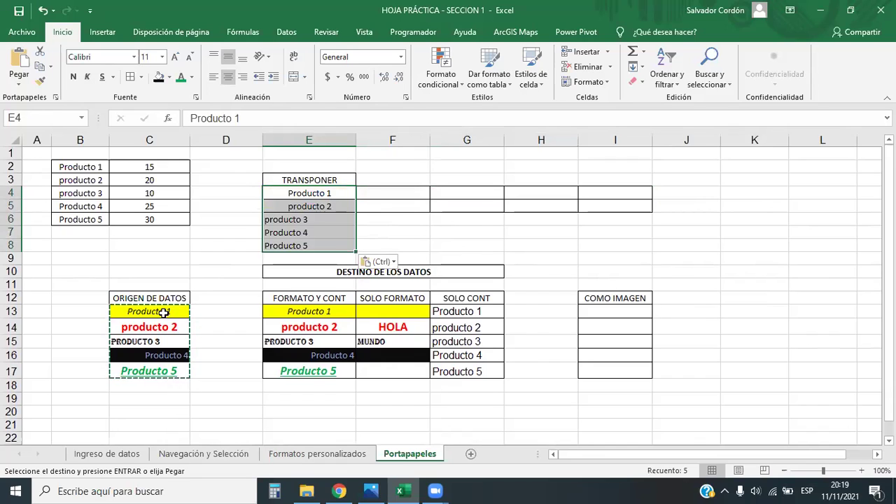
pyautogui.moveTo(164, 310); pyautogui.dragTo(165, 370)
pyautogui.click(390, 208)
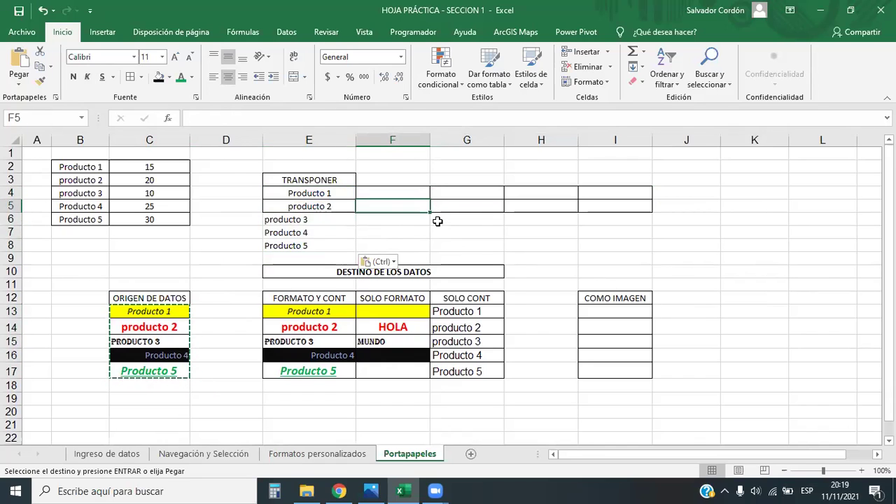
pyautogui.moveTo(331, 196); pyautogui.dragTo(328, 254)
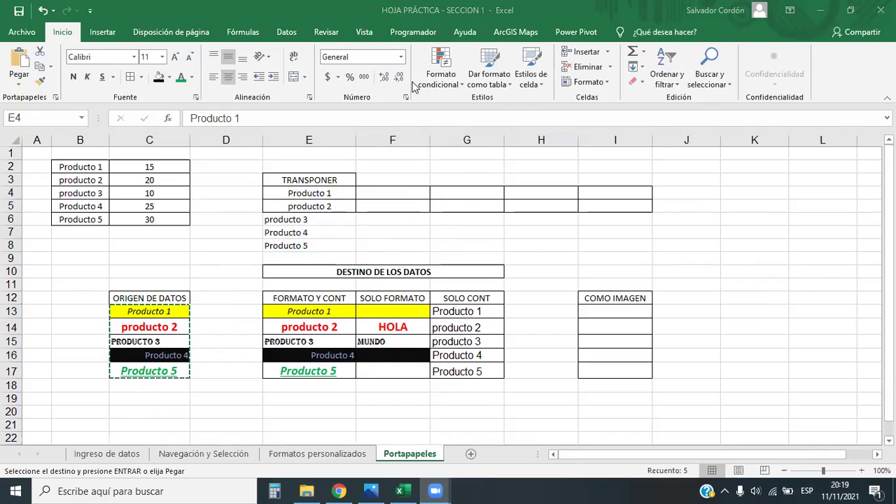
# Clear the pasted product names from E4:E8.
pyautogui.click(336, 193)
pyautogui.moveTo(336, 193); pyautogui.dragTo(339, 244)
pyautogui.press('Delete')
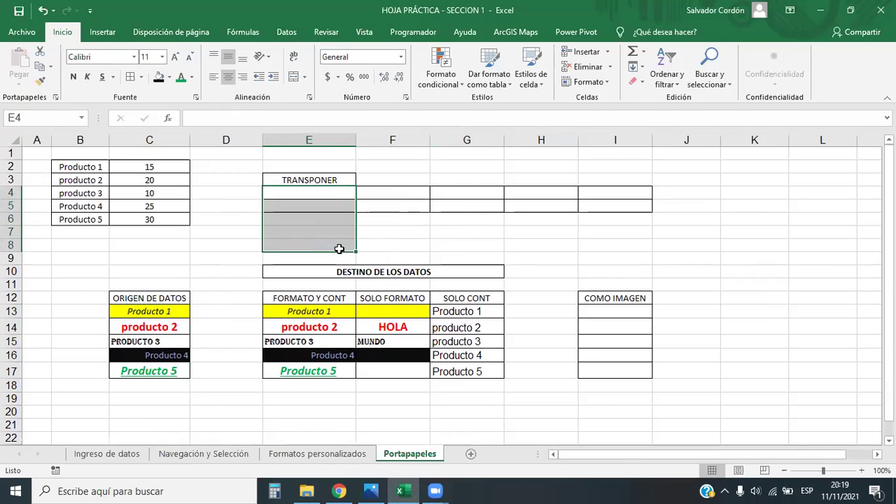
pyautogui.click(513, 231)
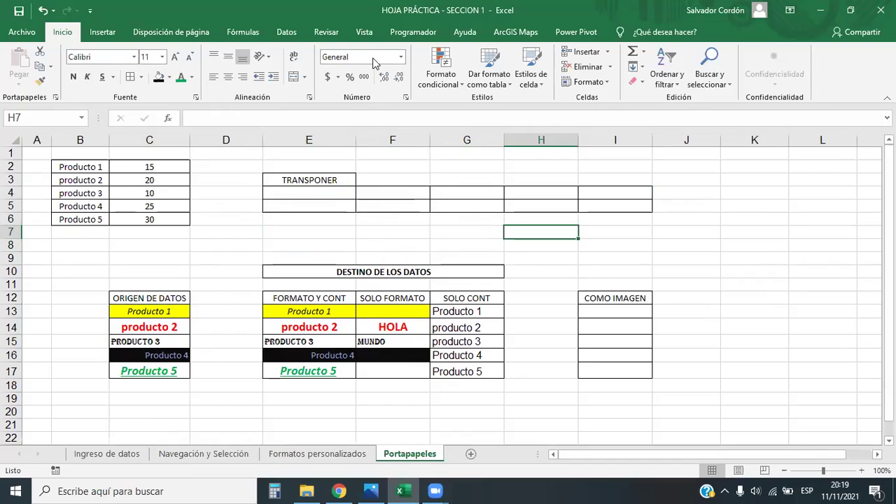
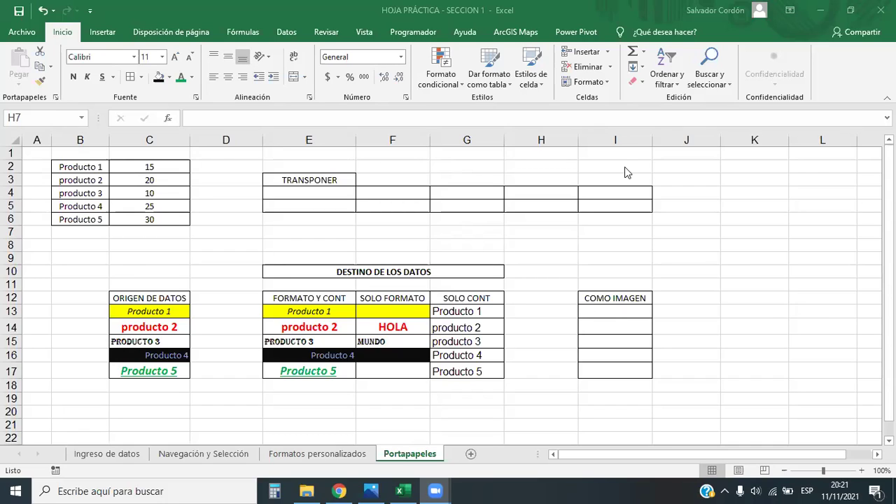
# Copy the formatted products in C13:C17 and paste only their values into an auxiliary column starting at K3.
pyautogui.hotkey('alt', 'Tab')
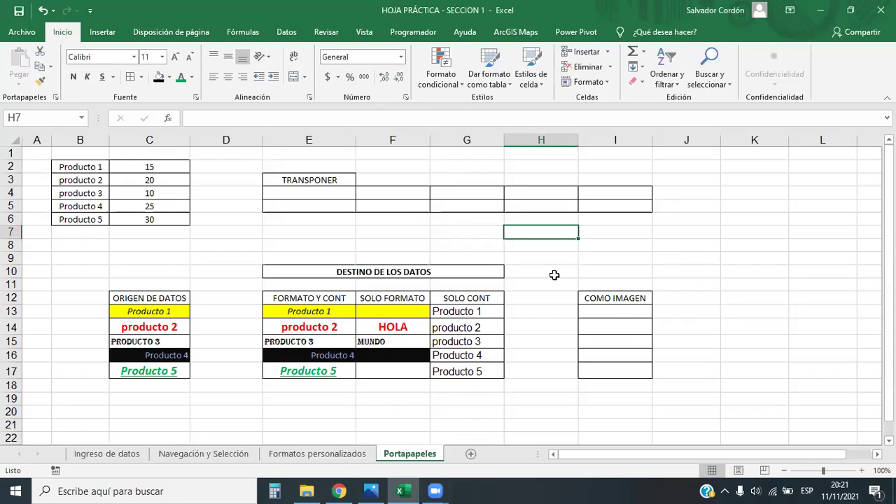
pyautogui.moveTo(175, 310); pyautogui.dragTo(178, 376)
pyautogui.hotkey('ctrl', 'c')
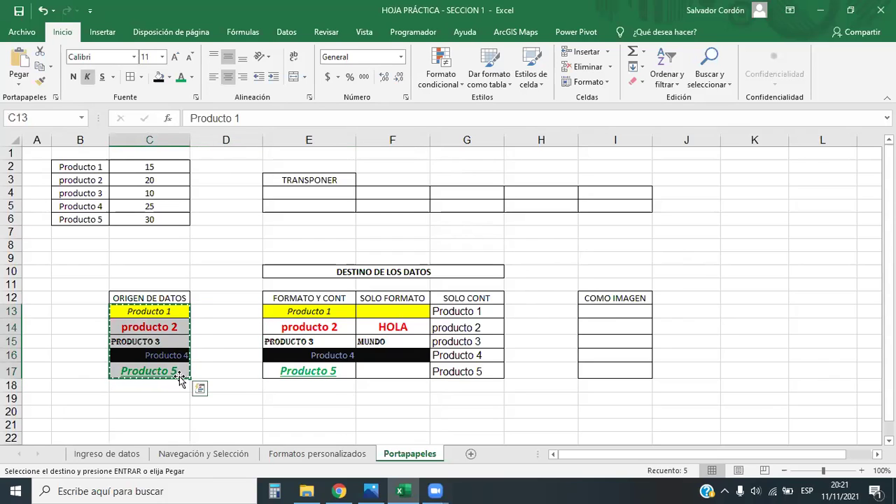
pyautogui.click(761, 186)
pyautogui.rightClick(762, 185)
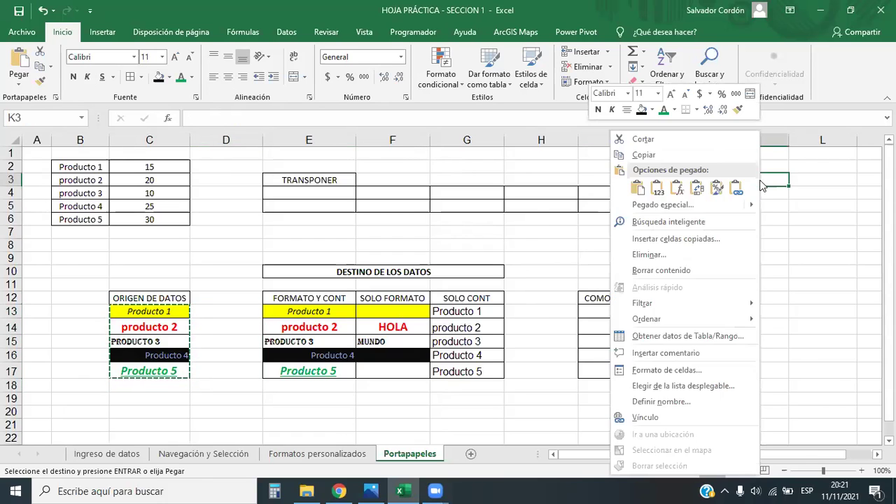
pyautogui.click(658, 185)
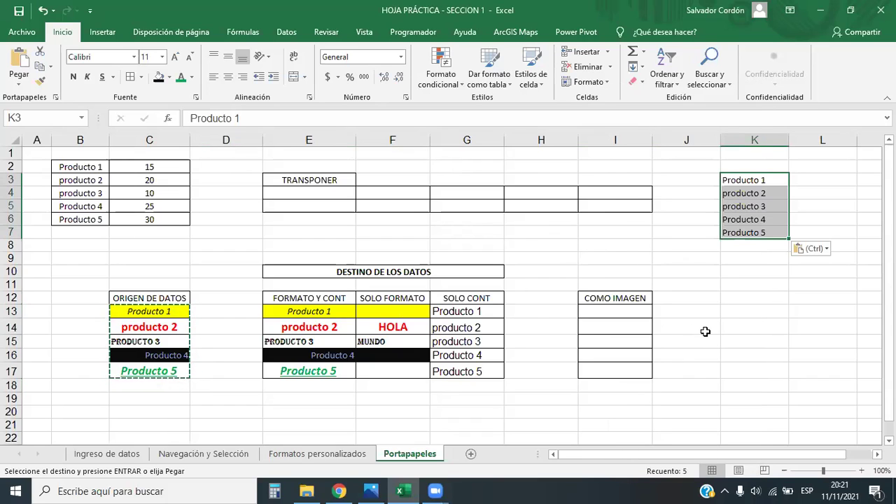
pyautogui.click(776, 350)
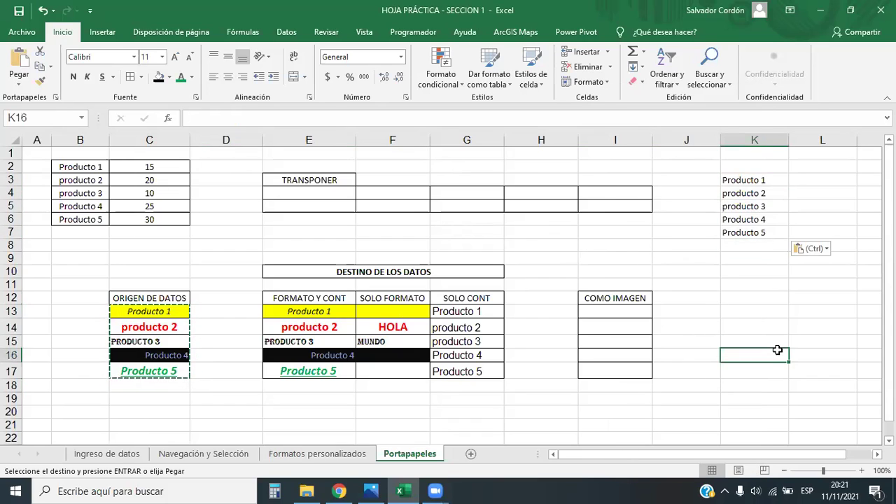
# Copy the plain product names in K3:K7 and paste them transposed at E4.
pyautogui.moveTo(755, 179); pyautogui.dragTo(770, 235)
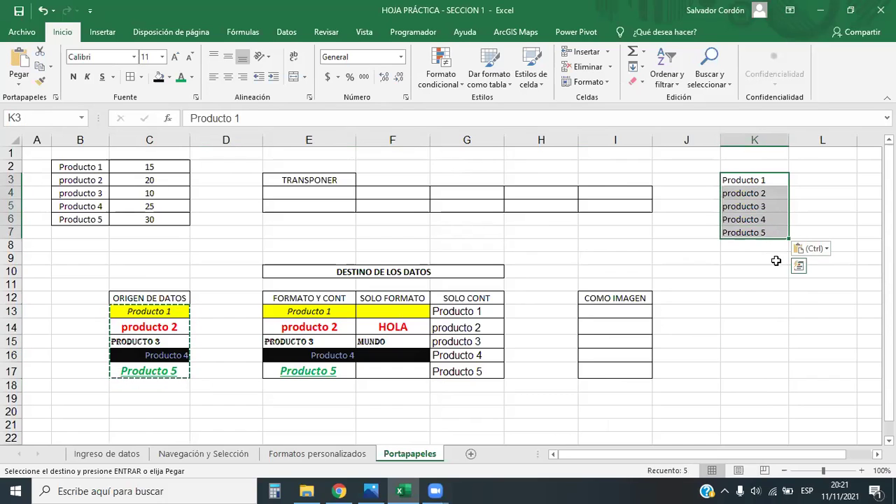
pyautogui.hotkey('ctrl', 'c')
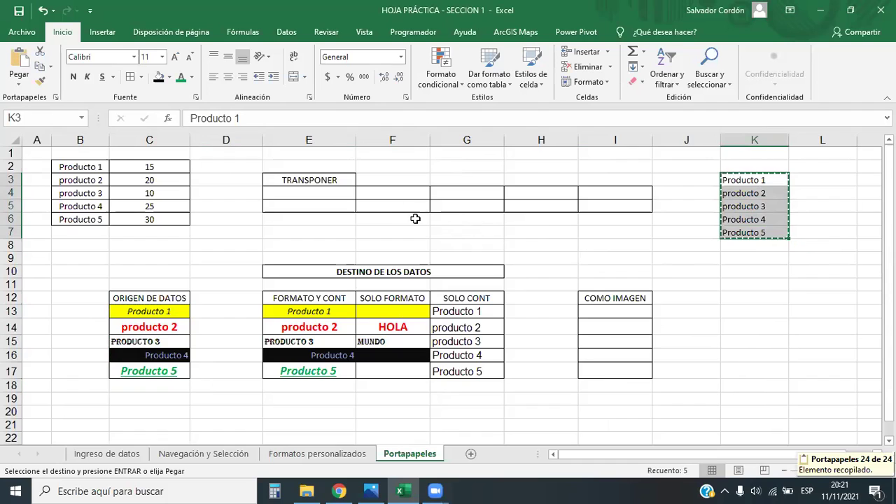
pyautogui.rightClick(332, 193)
pyautogui.click(426, 191)
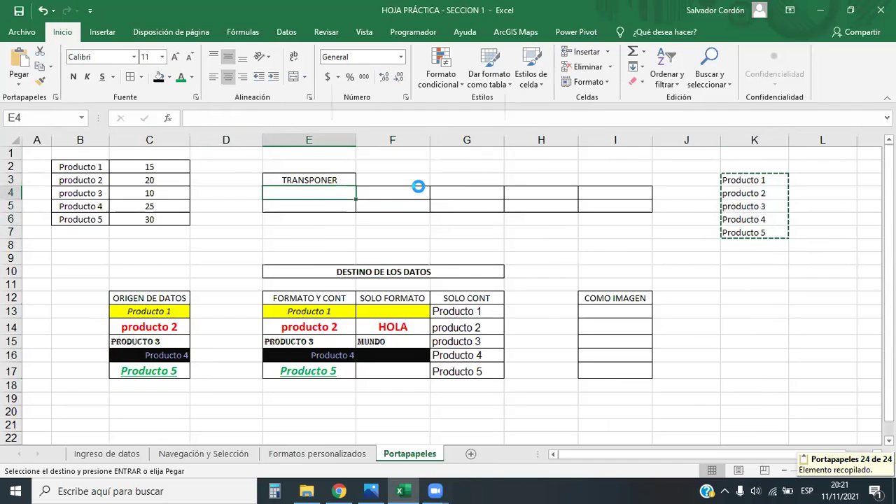
pyautogui.click(733, 294)
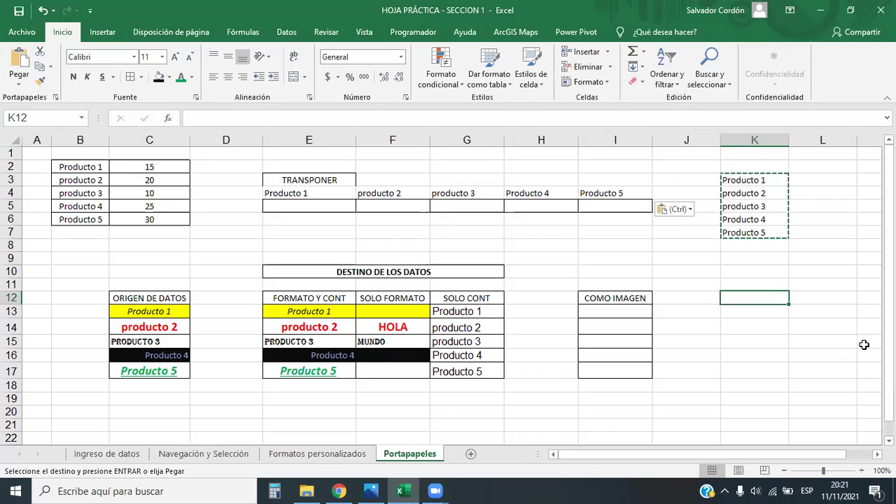
# Undo the transposed paste at E4 and the values paste in column K.
pyautogui.hotkey('ctrl', 'z')
pyautogui.hotkey('ctrl', 'z')
pyautogui.click(722, 313)
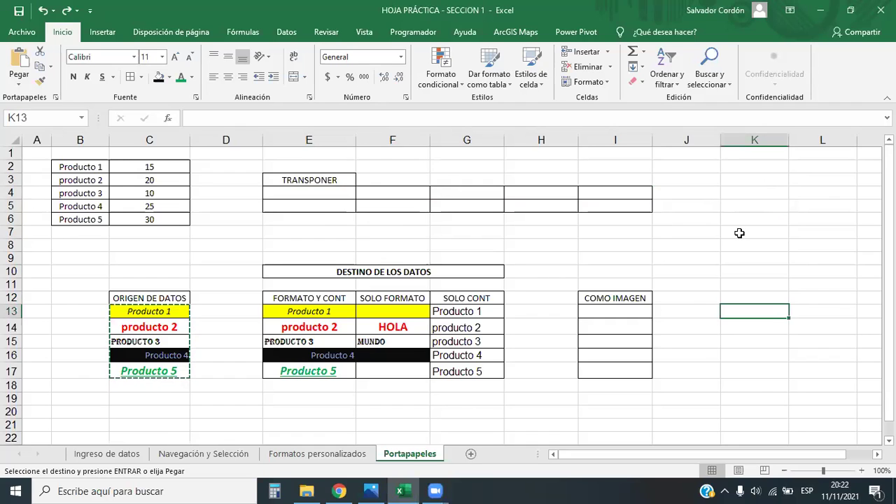
# Paste the copied products at E4 with Paste Special, using Valores together with Transponer.
pyautogui.click(18, 84)
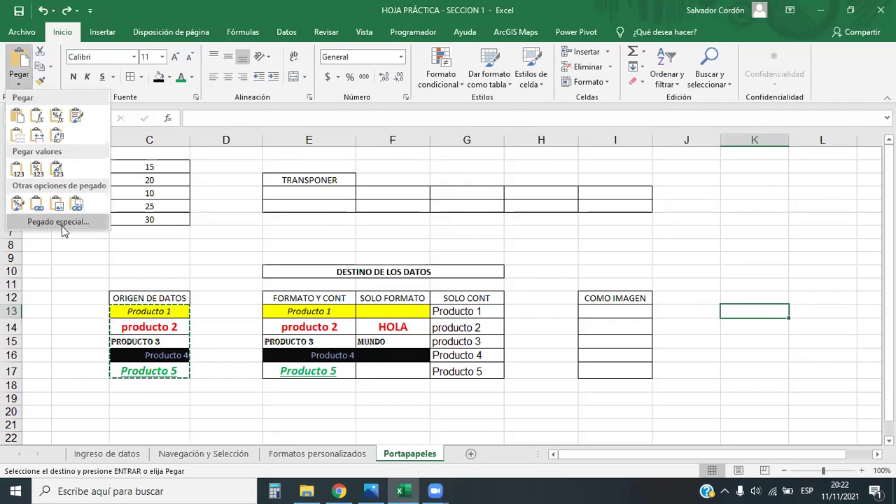
pyautogui.click(442, 225)
pyautogui.click(280, 194)
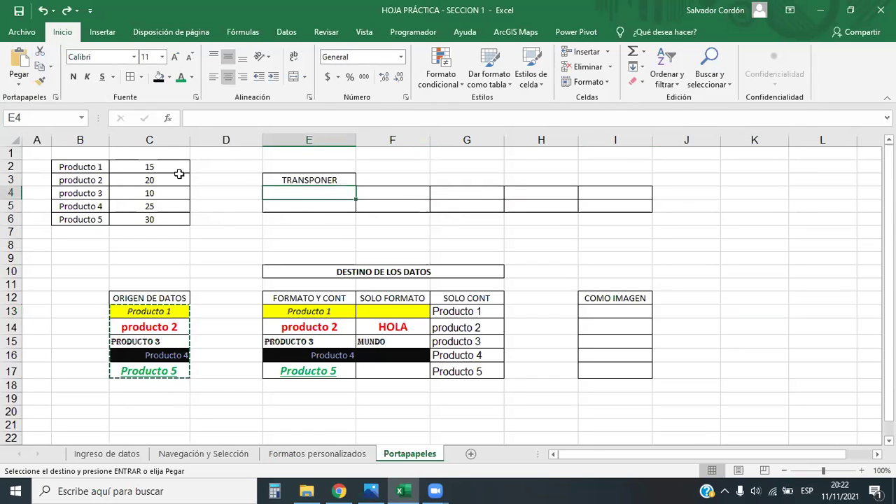
pyautogui.click(19, 84)
pyautogui.click(54, 223)
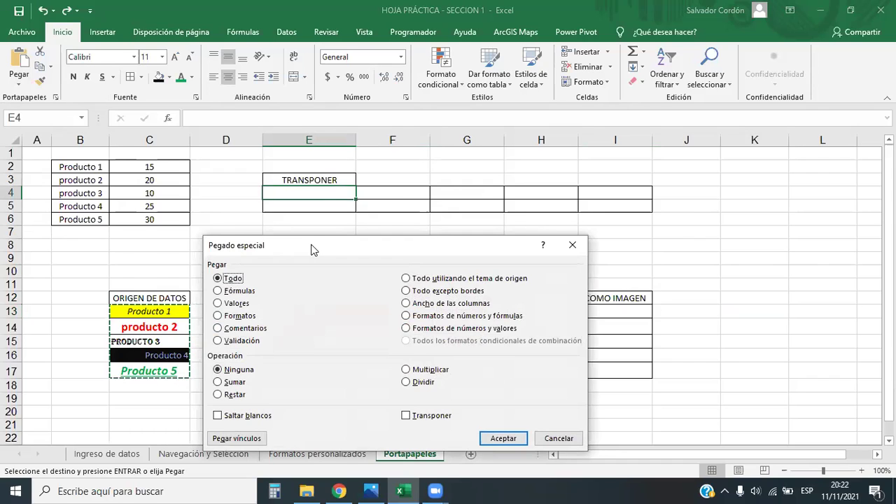
pyautogui.moveTo(312, 249); pyautogui.dragTo(615, 236)
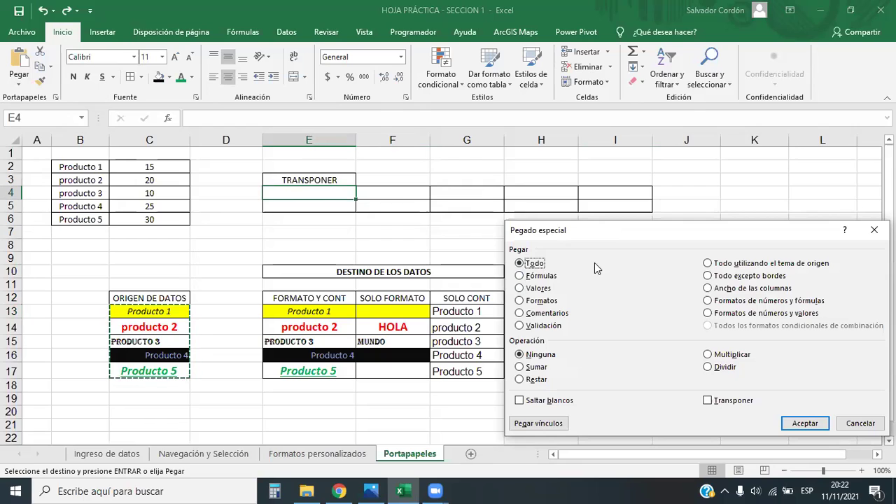
pyautogui.click(519, 288)
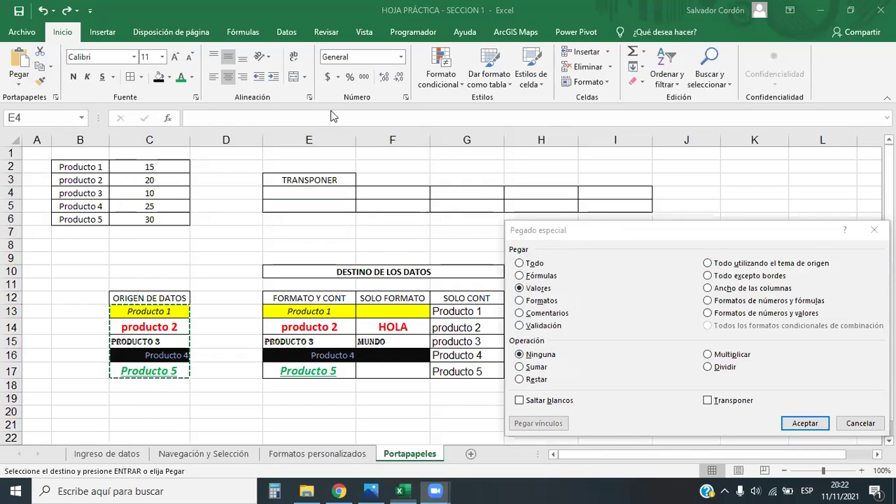
pyautogui.click(707, 402)
pyautogui.click(807, 423)
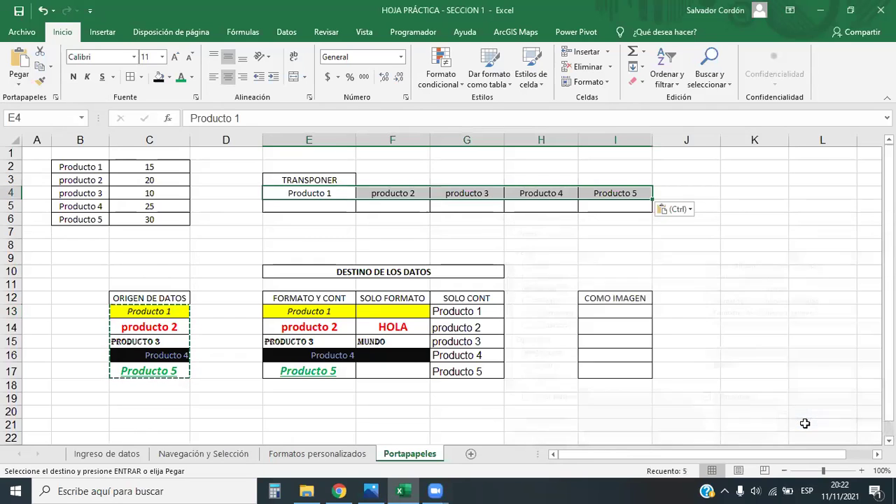
# Undo the transposed values paste in E4:I4.
pyautogui.click(759, 219)
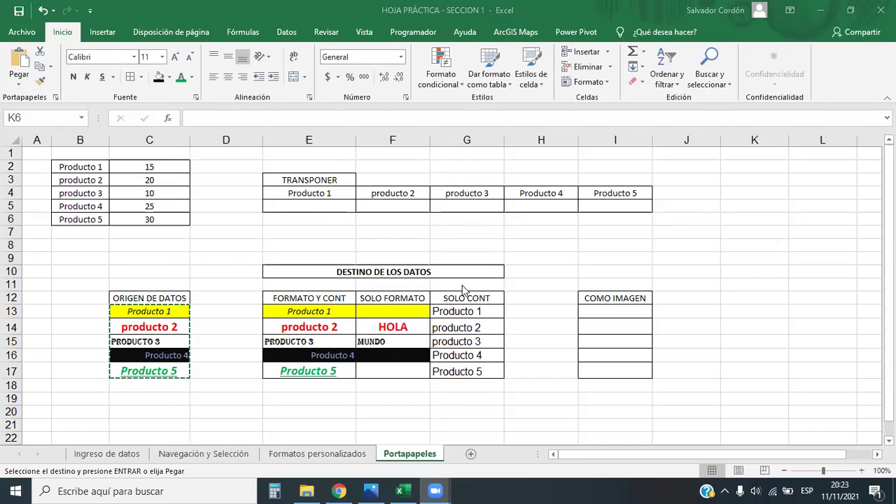
pyautogui.hotkey('ctrl', 'z')
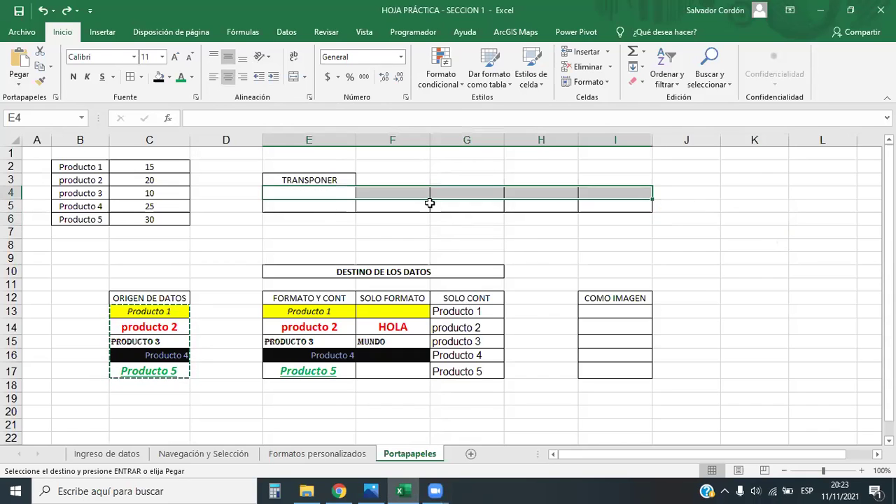
pyautogui.click(672, 245)
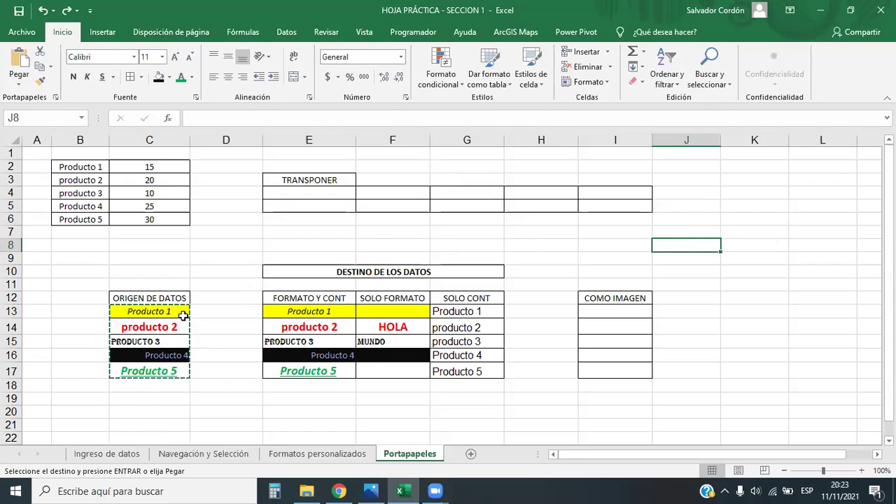
# Copy the products in C13:C17 again and set up a Paste Special at E4 with the Valores option.
pyautogui.press('Escape')
pyautogui.moveTo(181, 311); pyautogui.dragTo(180, 379)
pyautogui.click(168, 375)
pyautogui.moveTo(151, 311); pyautogui.dragTo(173, 372)
pyautogui.hotkey('ctrl', 'c')
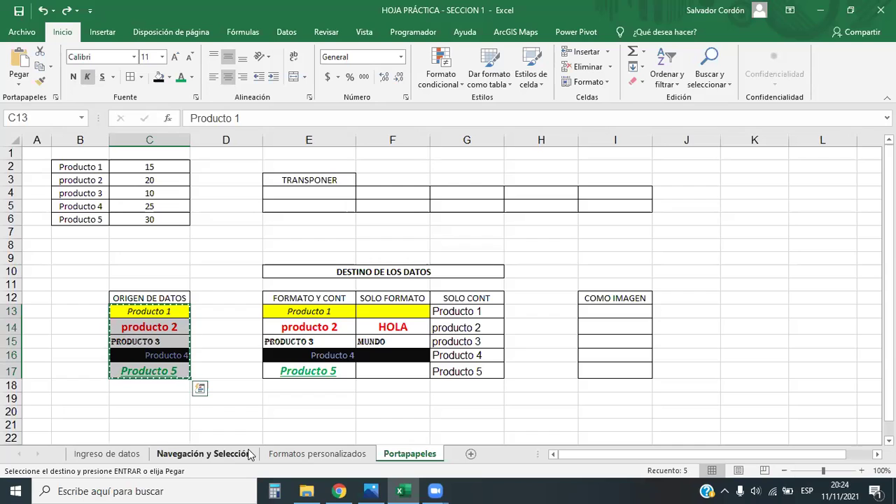
pyautogui.click(316, 190)
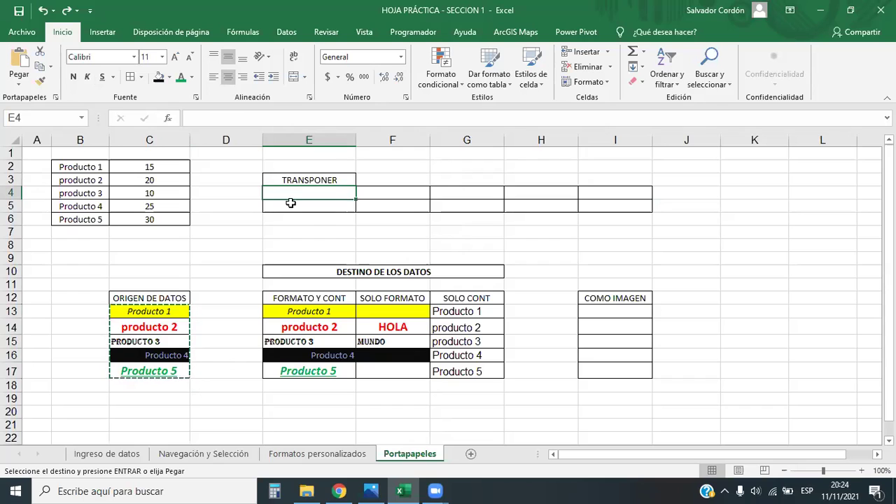
pyautogui.click(19, 81)
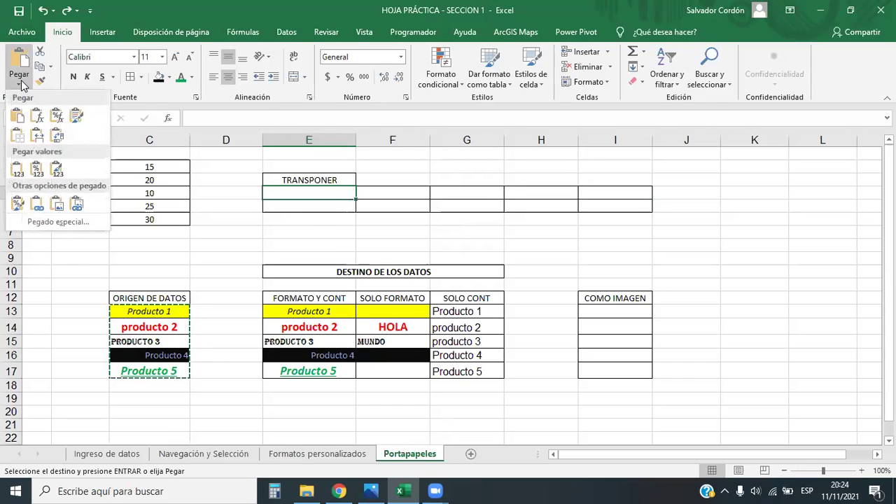
pyautogui.click(59, 222)
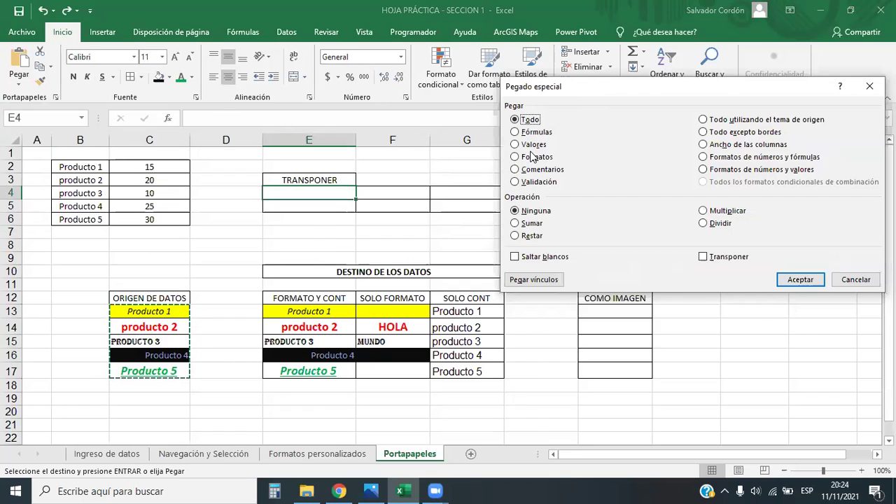
pyautogui.click(516, 145)
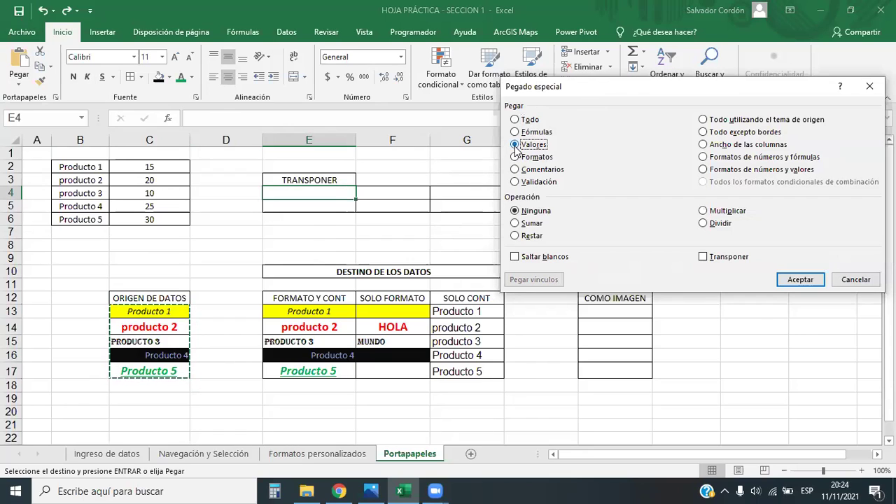
# Paste the copied product names at E4 as values with the Transpose option.
pyautogui.click(703, 256)
pyautogui.click(814, 282)
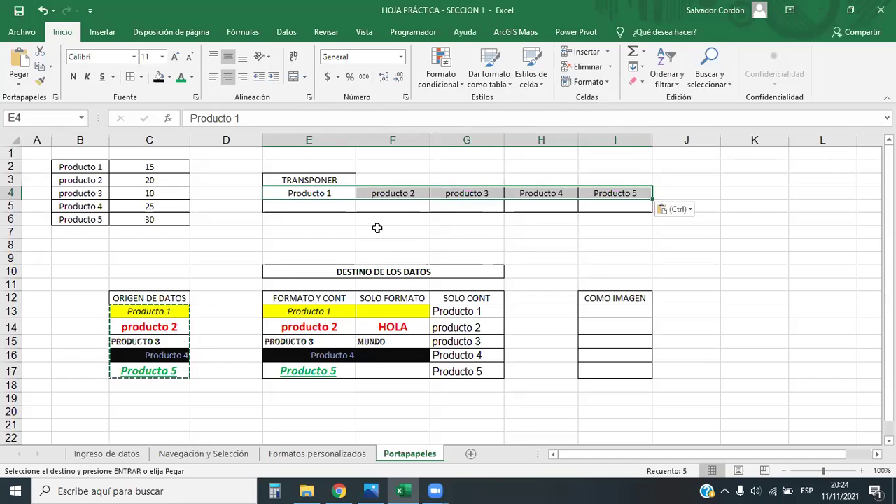
pyautogui.moveTo(168, 168); pyautogui.dragTo(151, 220)
pyautogui.moveTo(88, 168); pyautogui.dragTo(91, 219)
pyautogui.moveTo(145, 170); pyautogui.dragTo(126, 231)
# Clear the transposed product names from E4:I4.
pyautogui.moveTo(329, 193); pyautogui.dragTo(601, 193)
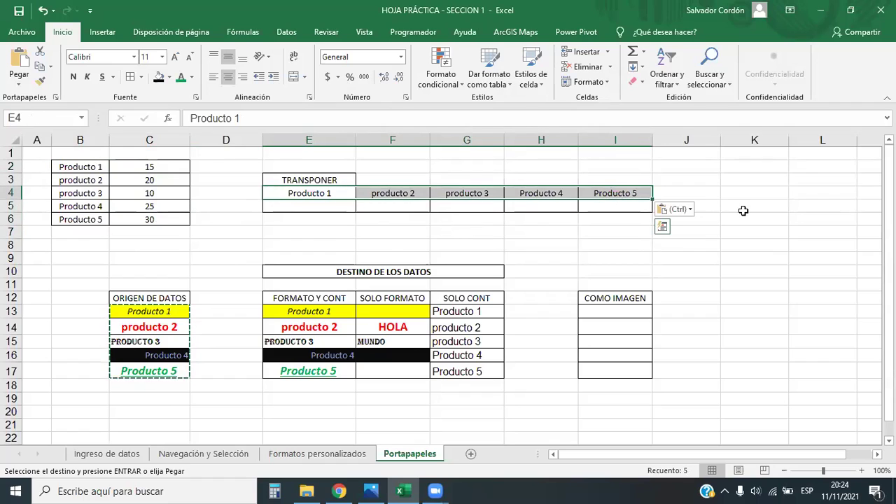
pyautogui.press('Delete')
pyautogui.click(708, 236)
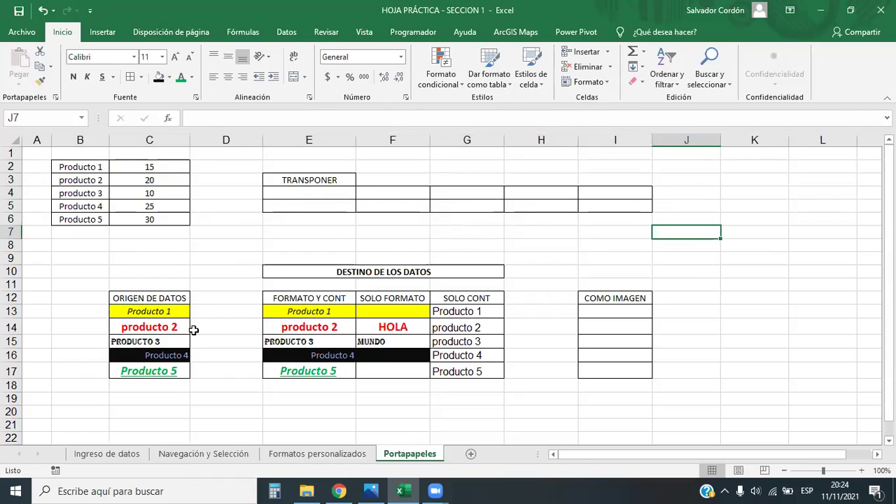
# Copy the formatted products in C13:C17 over the product names starting at B2, keeping contents and formatting.
pyautogui.click(162, 317)
pyautogui.moveTo(162, 317); pyautogui.dragTo(145, 369)
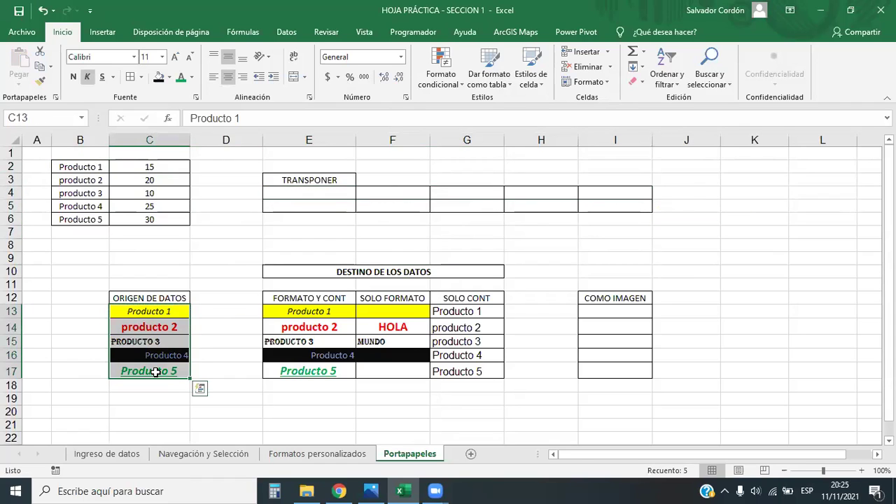
pyautogui.hotkey('ctrl', 'c')
pyautogui.click(90, 167)
pyautogui.hotkey('ctrl', 'v')
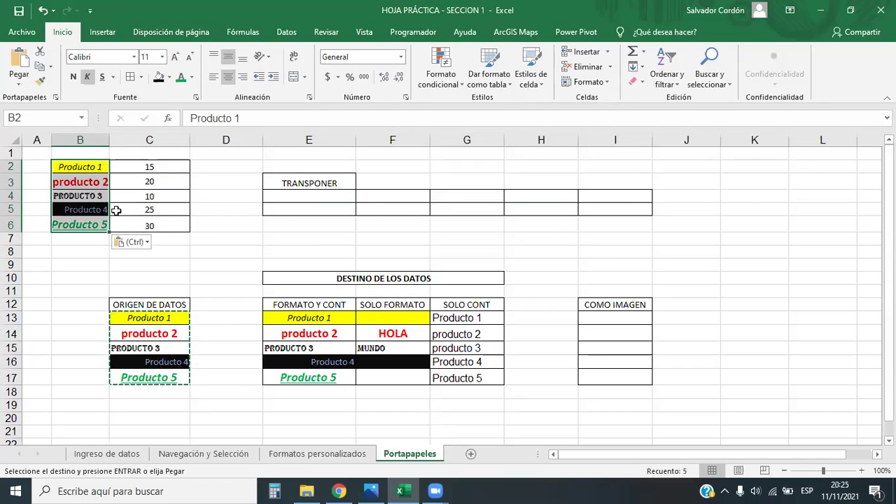
# Widen column B so the formatted product names fit.
pyautogui.moveTo(109, 140); pyautogui.dragTo(130, 144)
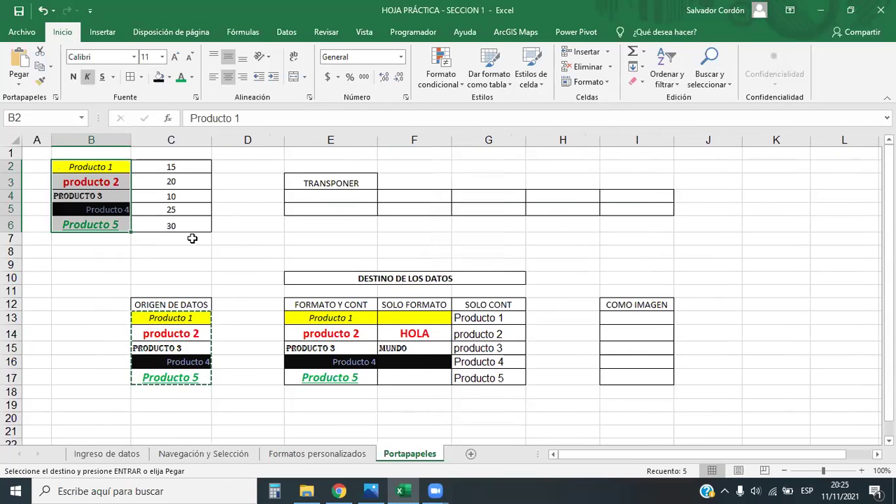
pyautogui.moveTo(193, 238); pyautogui.dragTo(210, 250)
pyautogui.click(220, 279)
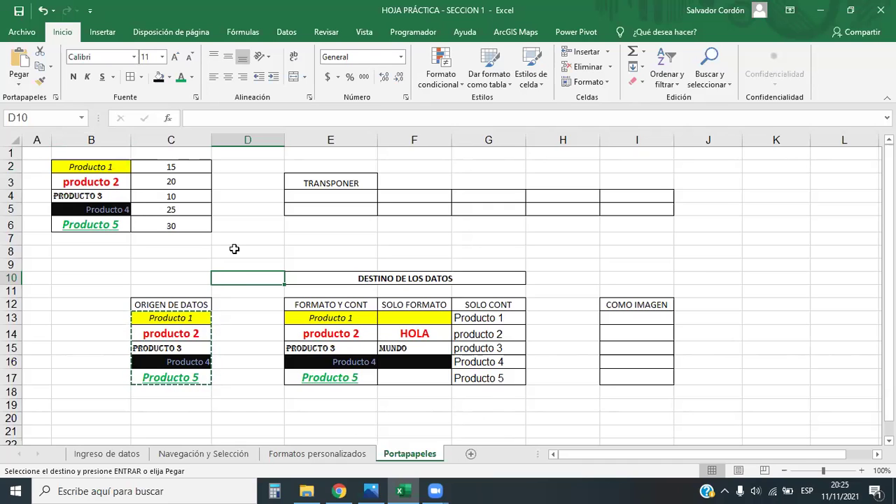
# Copy B2:B6 and paste only its formatting onto the quantities in C2:C6.
pyautogui.moveTo(425, 316); pyautogui.dragTo(420, 371)
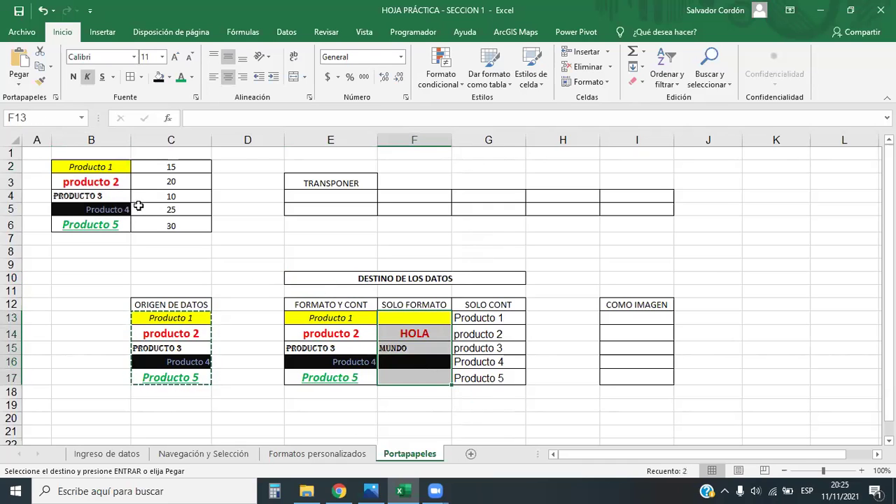
pyautogui.moveTo(102, 168); pyautogui.dragTo(103, 223)
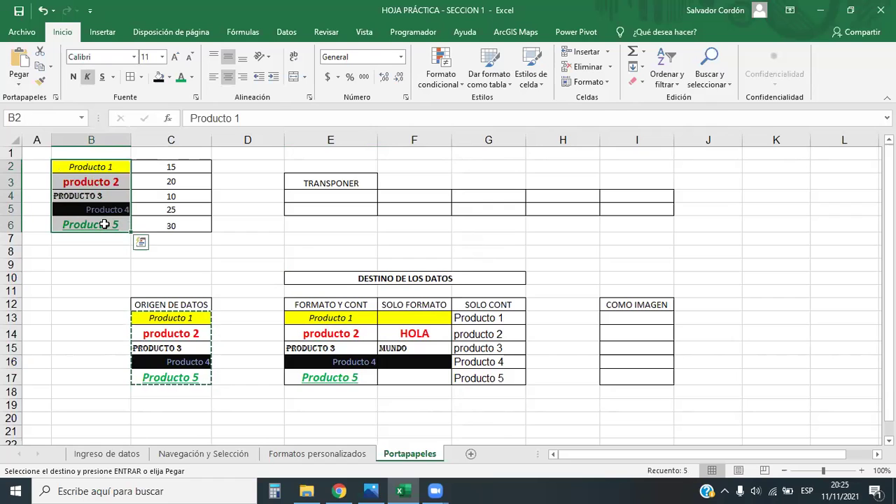
pyautogui.hotkey('ctrl', 'c')
pyautogui.rightClick(173, 168)
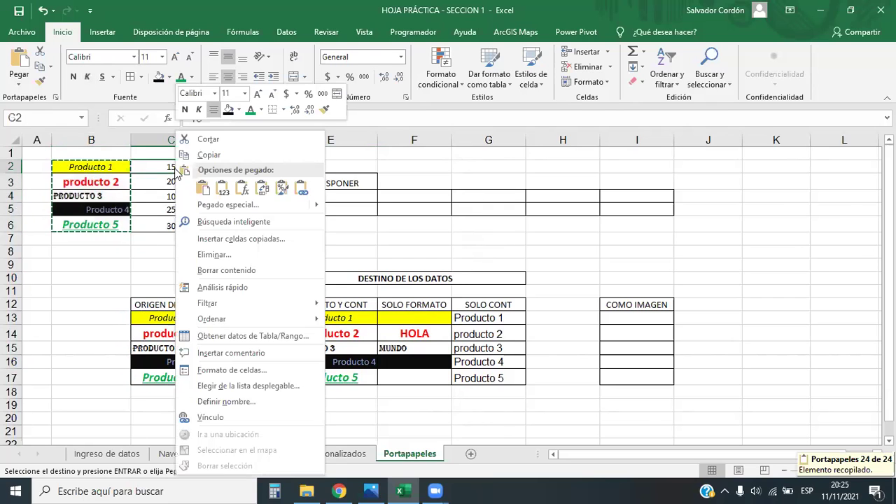
pyautogui.click(286, 191)
pyautogui.click(295, 241)
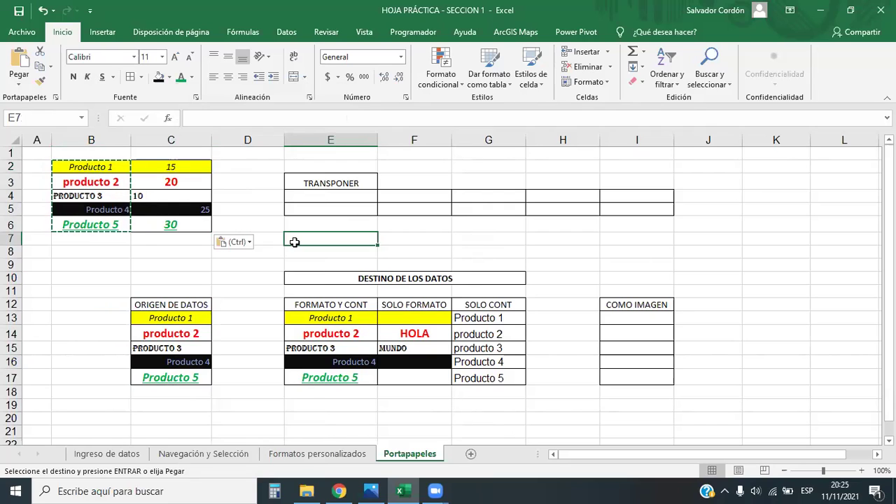
# Undo the formatting paste on C2:C6 and cancel the active copy of B2:B6.
pyautogui.hotkey('ctrl', 'z')
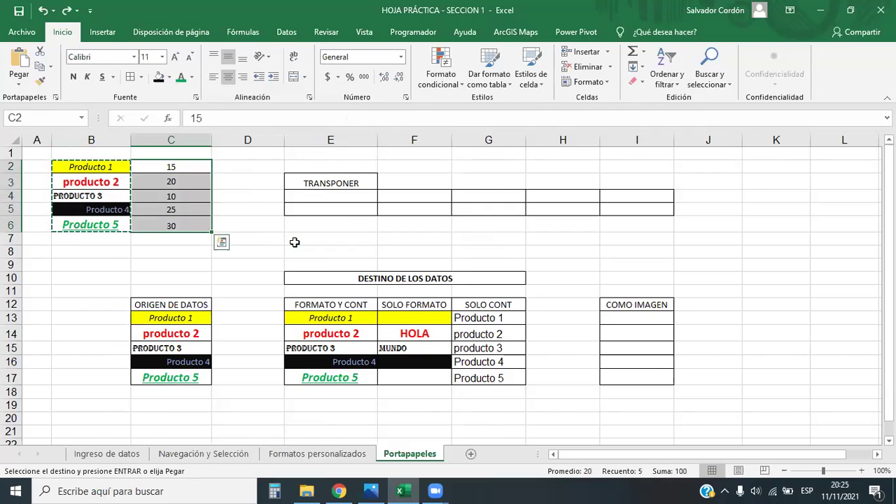
pyautogui.click(299, 228)
pyautogui.moveTo(91, 170); pyautogui.dragTo(106, 226)
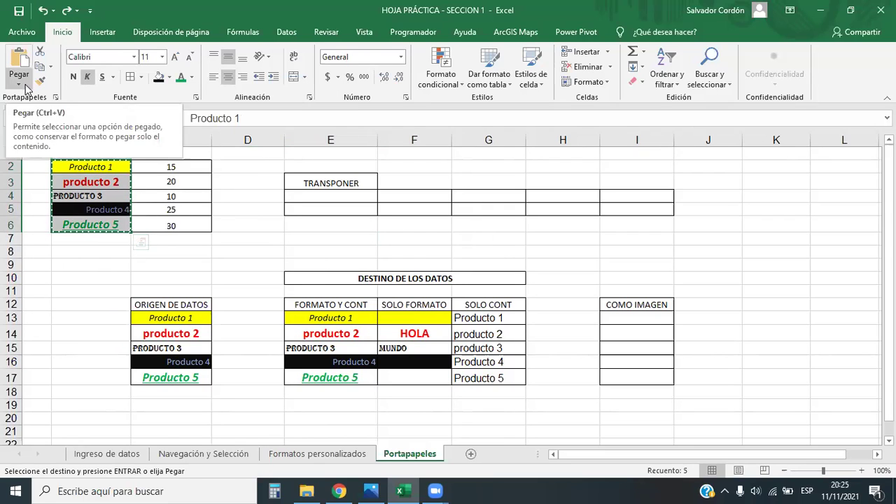
pyautogui.press('Escape')
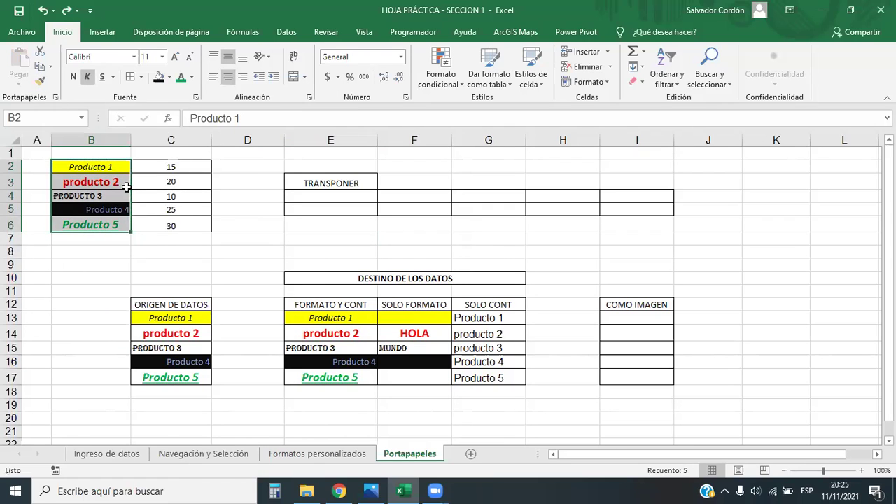
pyautogui.click(187, 259)
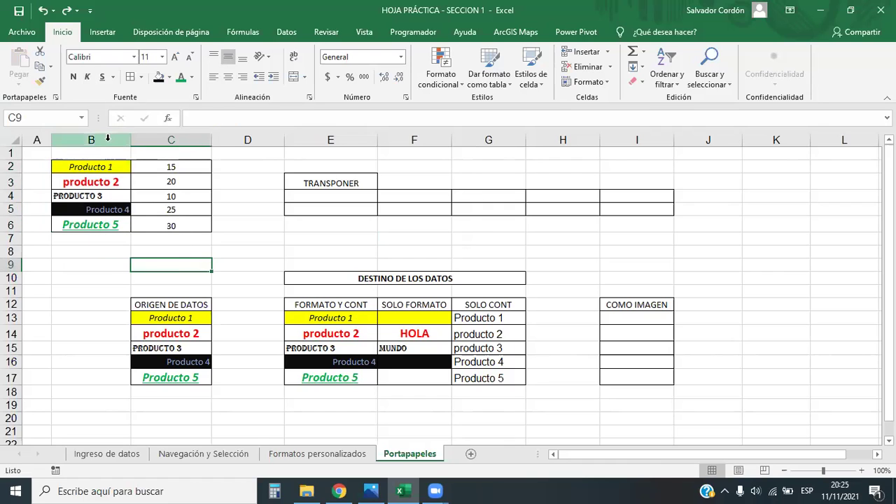
# Try Format Painter from B2:B6 onto the quantities in C2:C6 and undo it.
pyautogui.click(105, 168)
pyautogui.moveTo(105, 201); pyautogui.dragTo(110, 224)
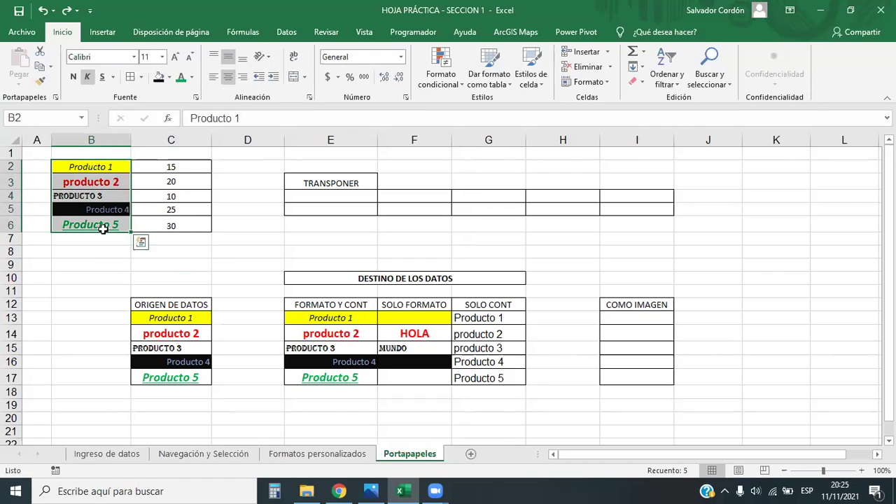
pyautogui.click(42, 84)
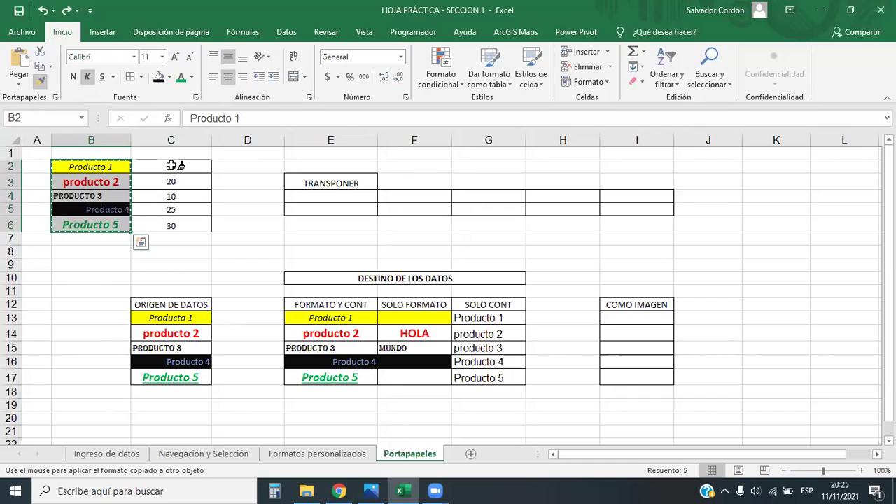
pyautogui.click(170, 165)
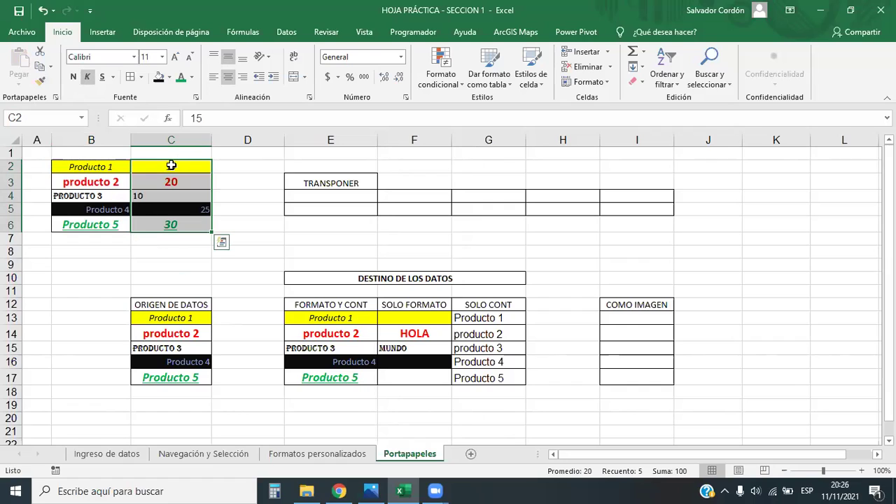
pyautogui.hotkey('ctrl', 'z')
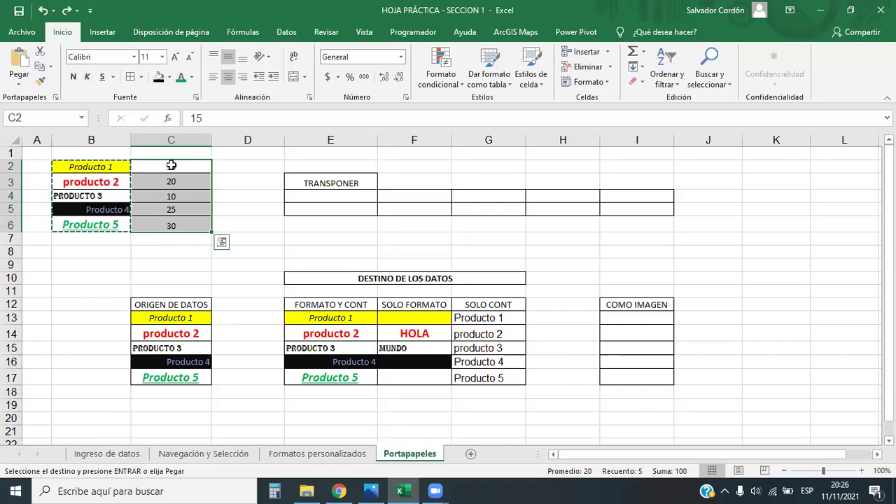
pyautogui.click(245, 234)
# Apply the formatting of B2:B6 to the quantities in C2:C6 with Format Painter.
pyautogui.moveTo(124, 166); pyautogui.dragTo(116, 234)
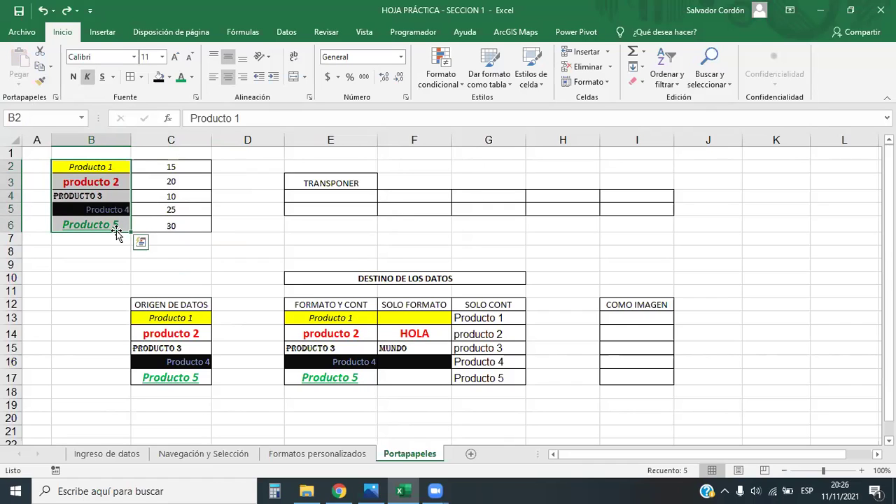
pyautogui.click(40, 81)
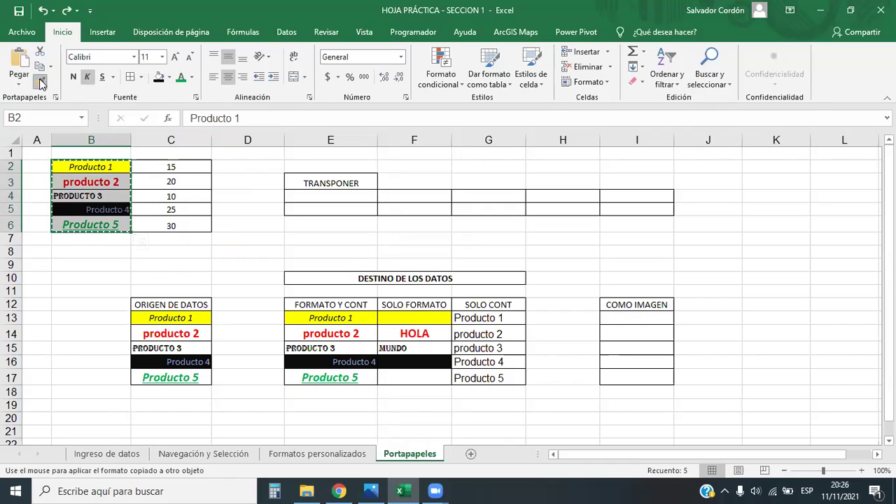
pyautogui.click(174, 166)
pyautogui.click(258, 247)
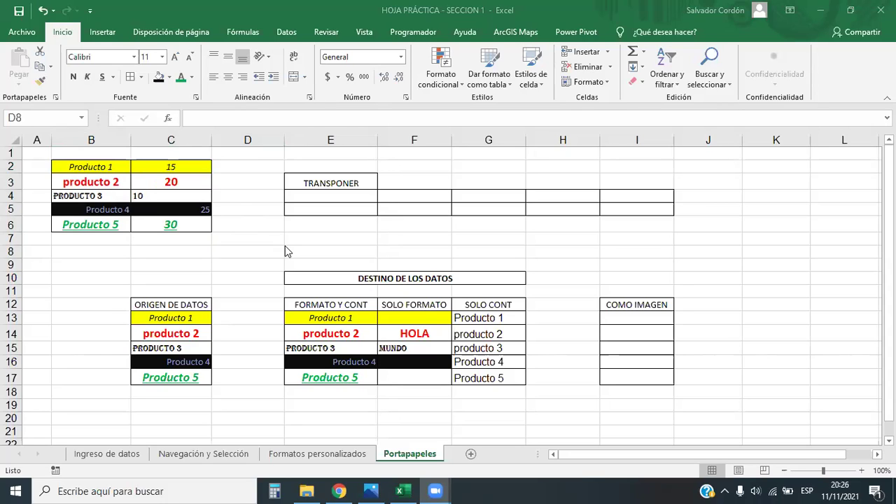
# Copy the whole product and quantity table in B2:C6.
pyautogui.click(161, 210)
pyautogui.hotkey('ctrl', 'c')
pyautogui.click(112, 166)
pyautogui.moveTo(112, 166); pyautogui.dragTo(197, 229)
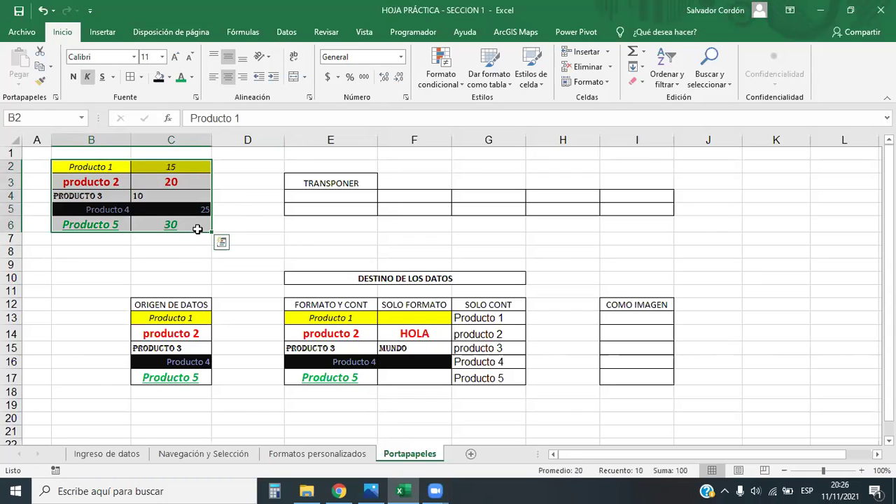
pyautogui.hotkey('ctrl', 'c')
pyautogui.hotkey('ctrl', 'q')
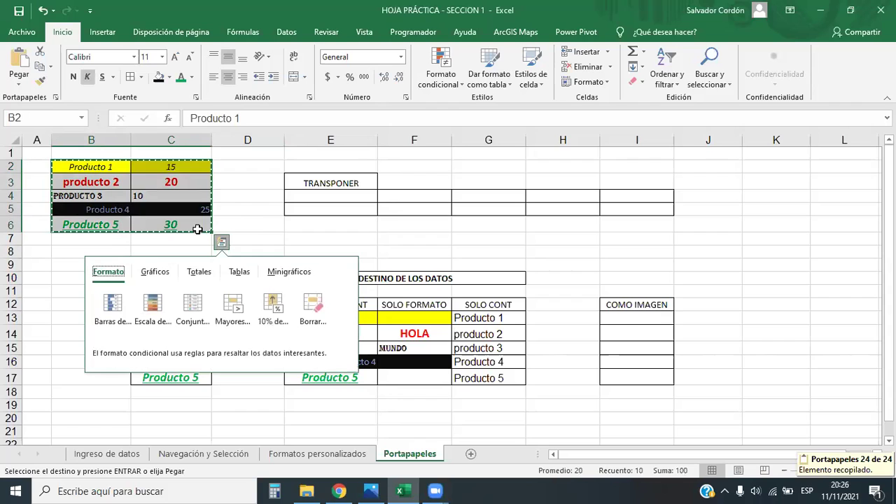
# Paste the copied table at E4 with Paste Special, using values only and transposed.
pyautogui.click(311, 197)
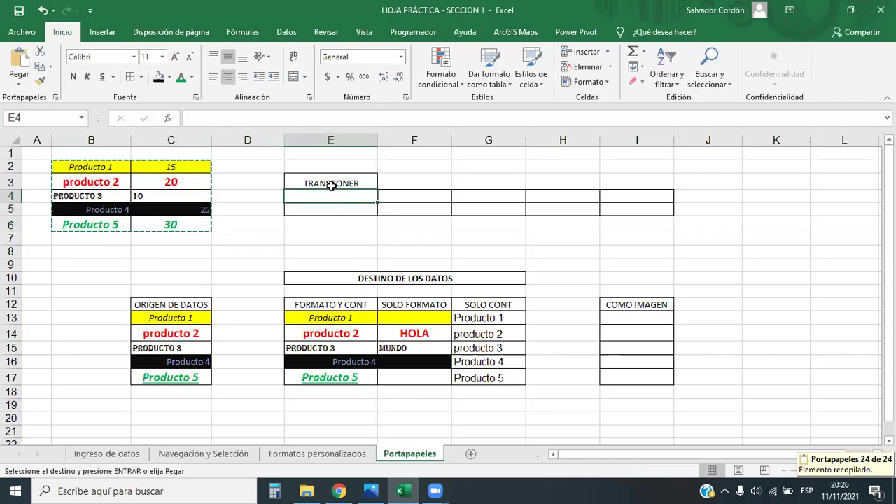
pyautogui.click(19, 86)
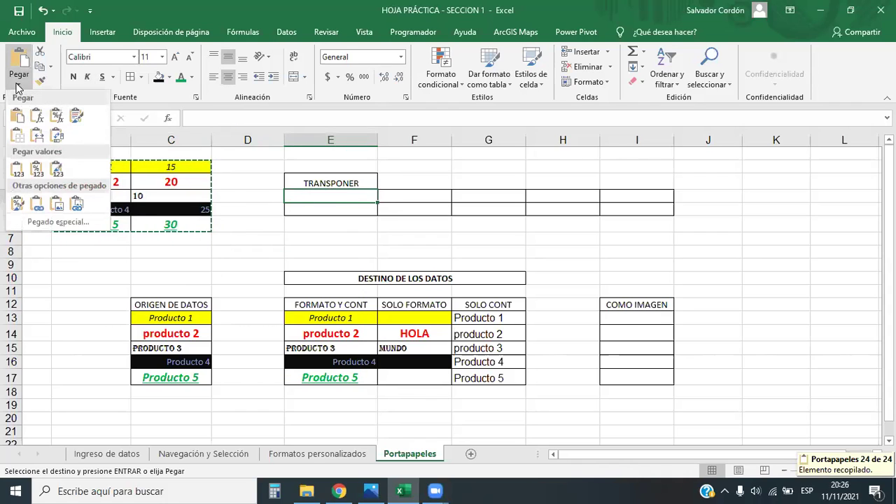
pyautogui.click(55, 224)
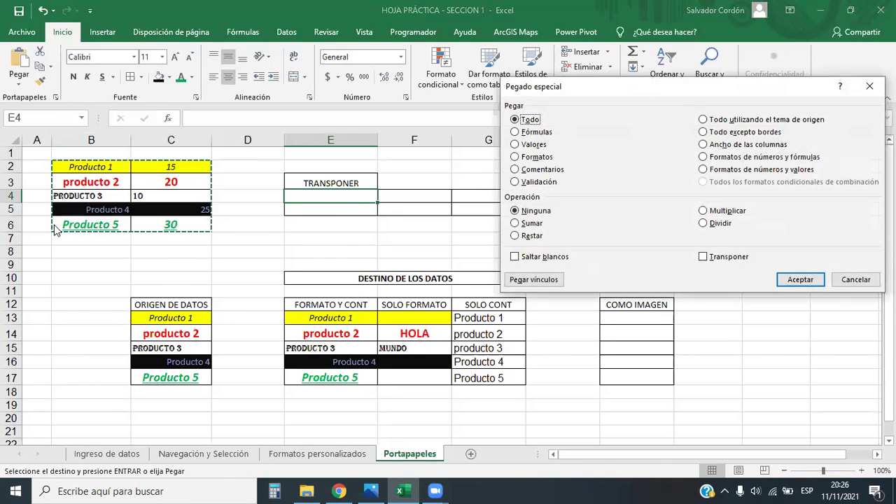
pyautogui.click(522, 145)
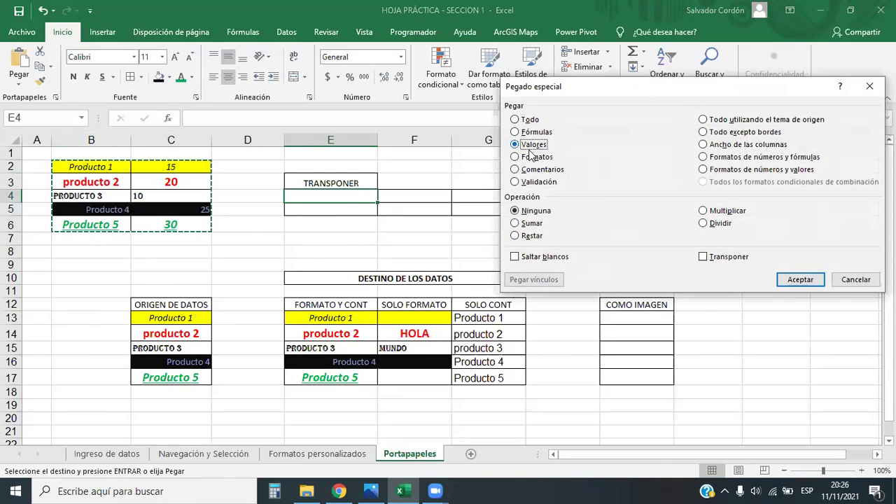
pyautogui.click(702, 256)
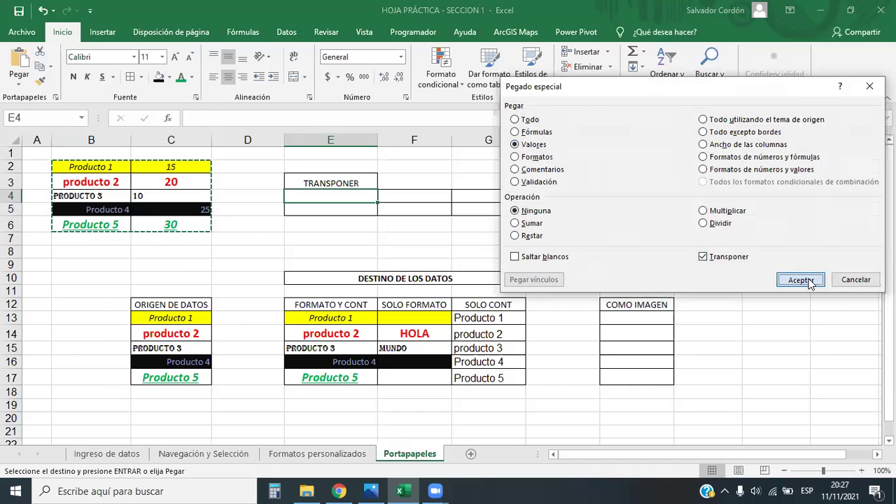
pyautogui.click(803, 280)
pyautogui.click(797, 294)
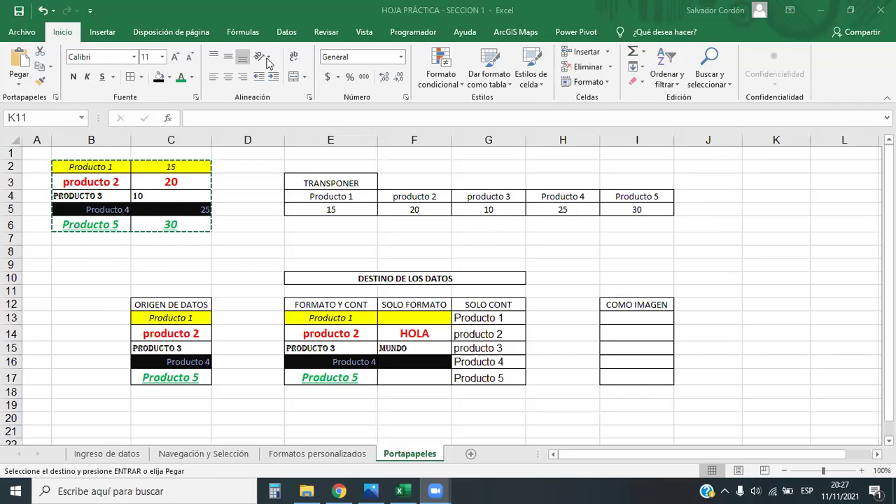
# Undo the transposed paste and the Format Painter change on C2:C6, and cancel the copy selection.
pyautogui.moveTo(332, 196); pyautogui.dragTo(651, 208)
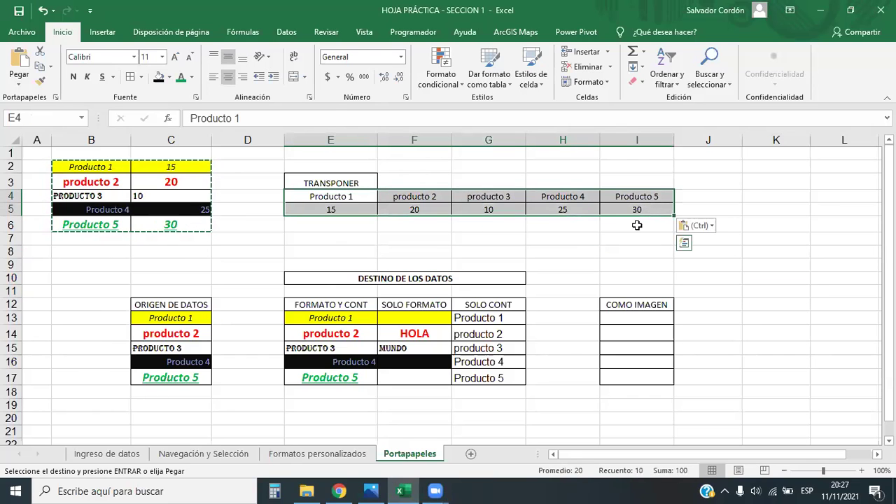
pyautogui.hotkey('ctrl', 'z')
pyautogui.hotkey('ctrl', 'z')
pyautogui.click(330, 238)
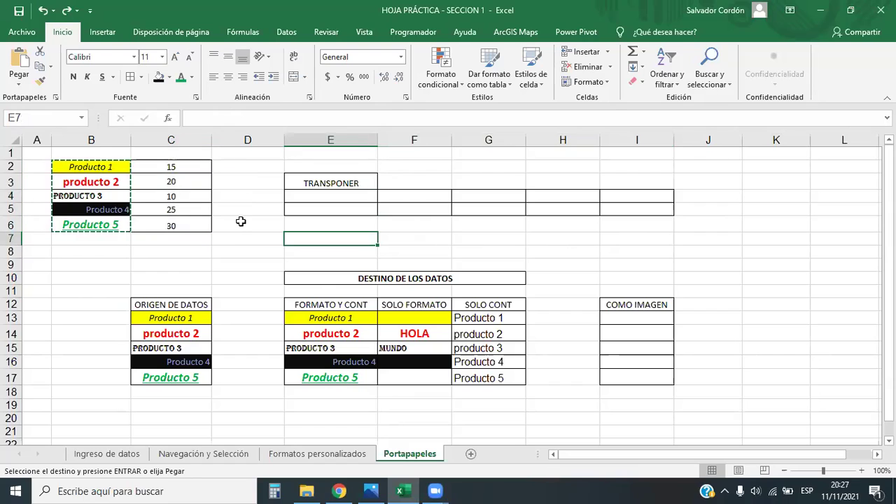
pyautogui.press('Escape')
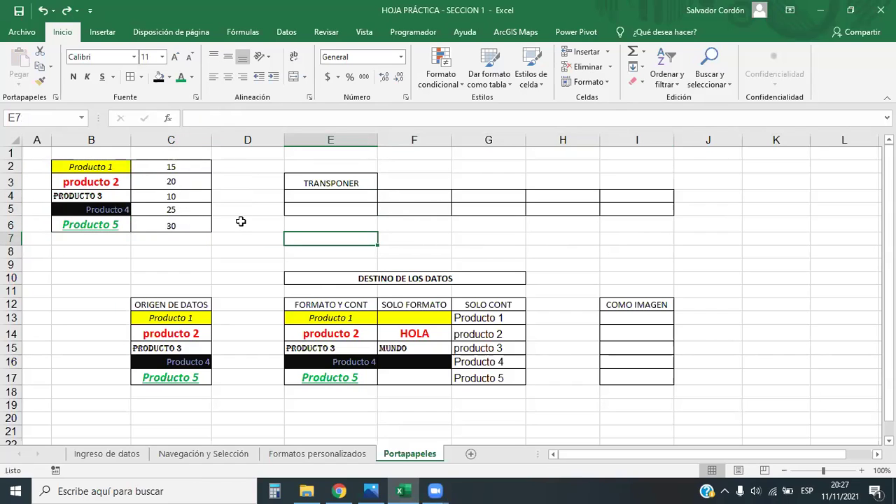
# Apply the formatting of the product names in B2:B6 to the quantities in C2:C6 with Format Painter.
pyautogui.moveTo(116, 168); pyautogui.dragTo(130, 223)
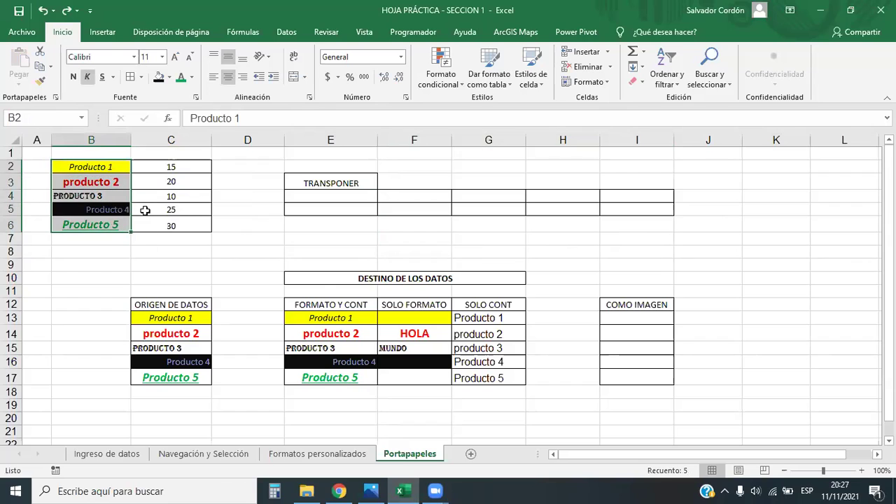
pyautogui.click(41, 86)
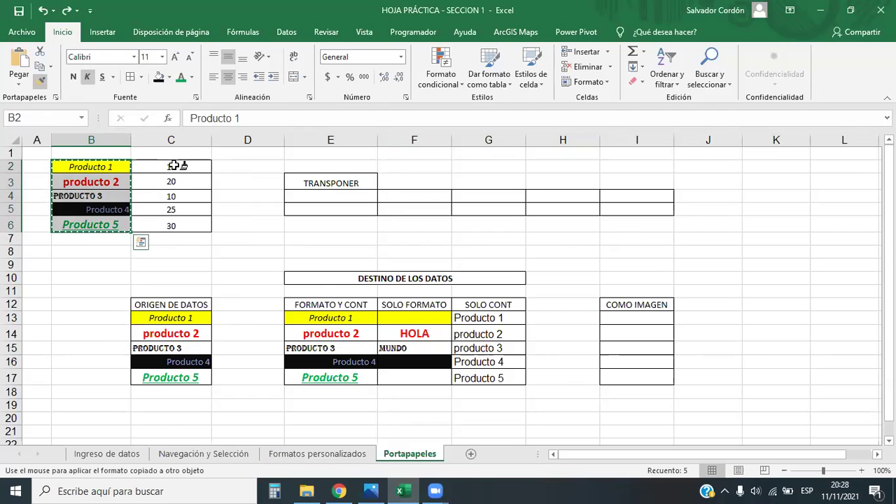
pyautogui.moveTo(174, 165); pyautogui.dragTo(210, 223)
pyautogui.click(570, 263)
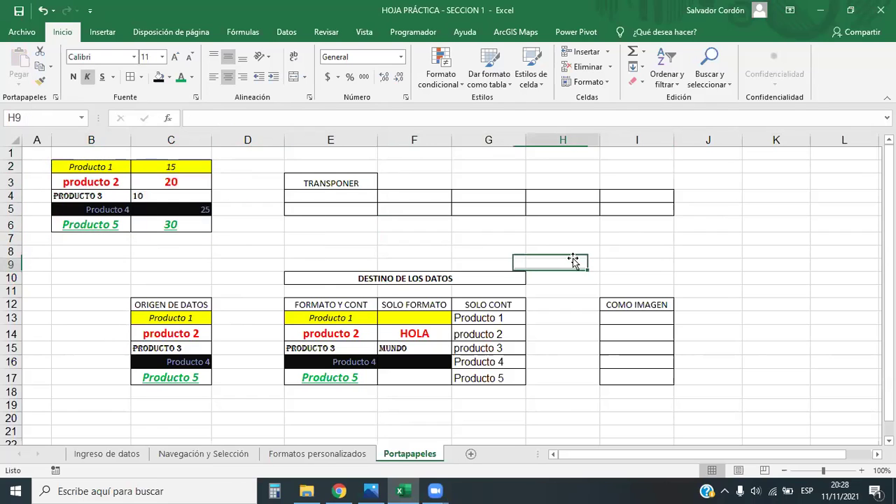
pyautogui.moveTo(105, 168); pyautogui.dragTo(98, 224)
pyautogui.moveTo(171, 167); pyautogui.dragTo(186, 228)
pyautogui.click(304, 250)
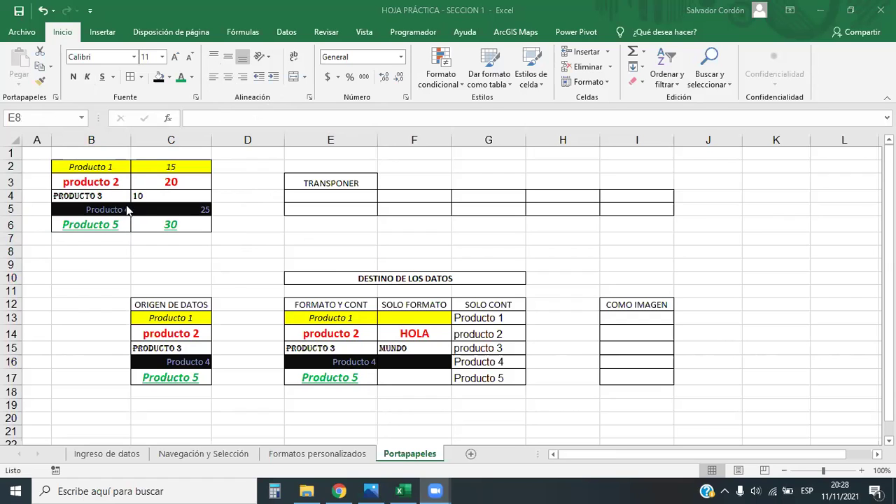
# Copy the product table B2:C6 and paste it at E4 with Paste Special, using values only and transposed.
pyautogui.moveTo(74, 165); pyautogui.dragTo(160, 222)
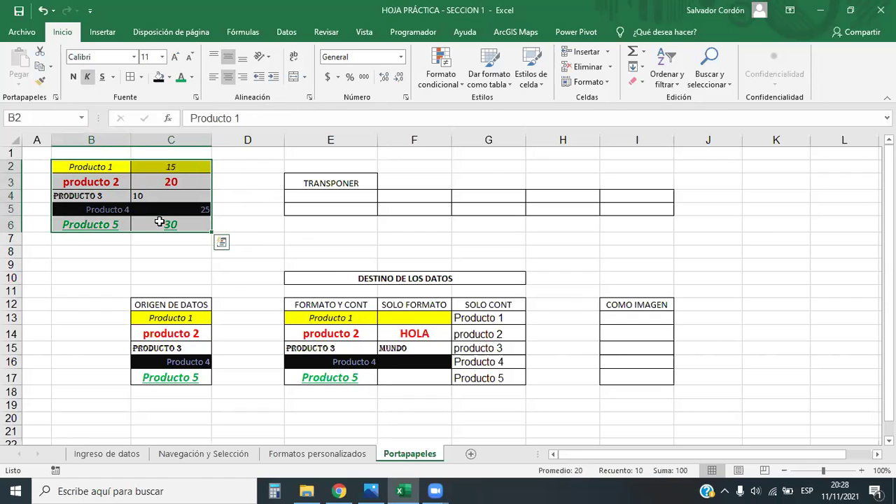
pyautogui.hotkey('ctrl', 'c')
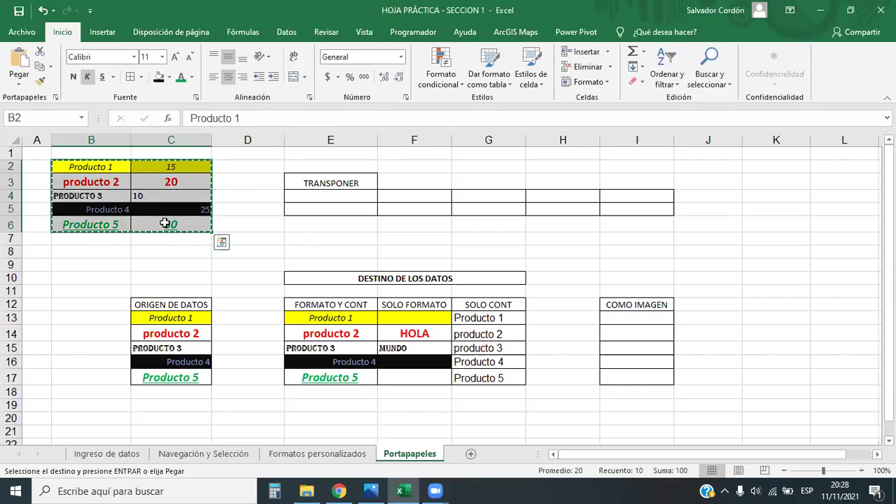
pyautogui.rightClick(313, 196)
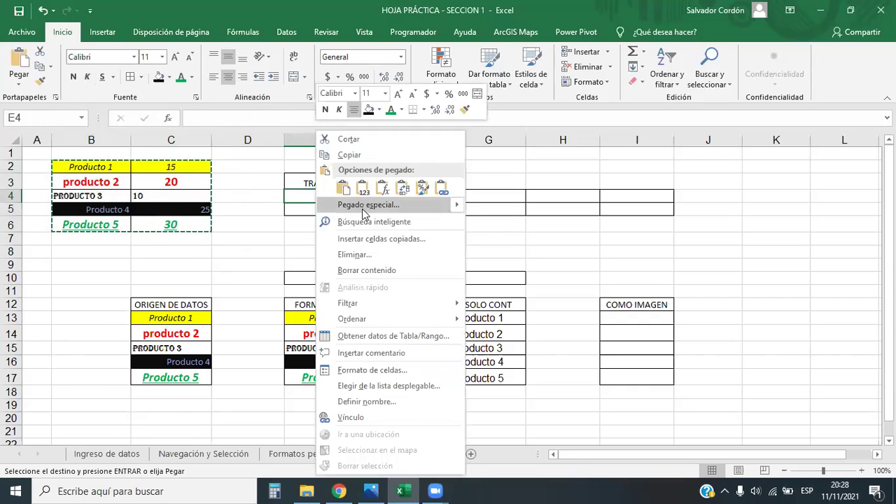
pyautogui.click(287, 195)
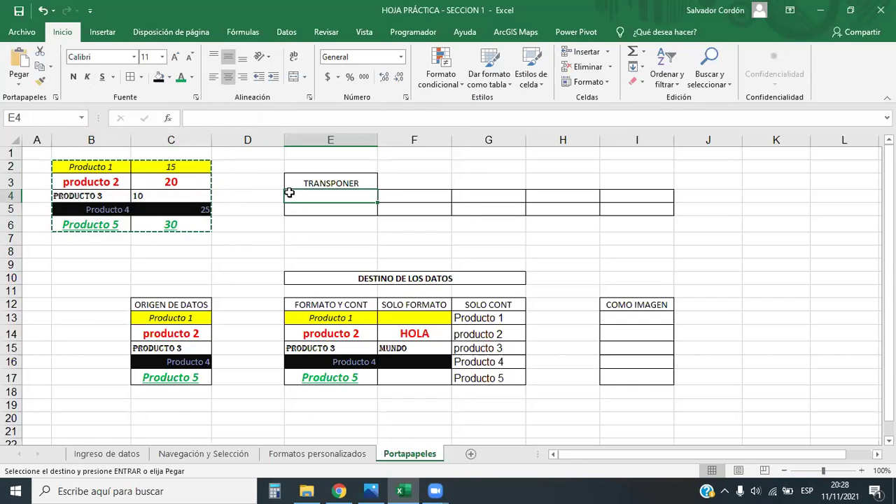
pyautogui.click(18, 82)
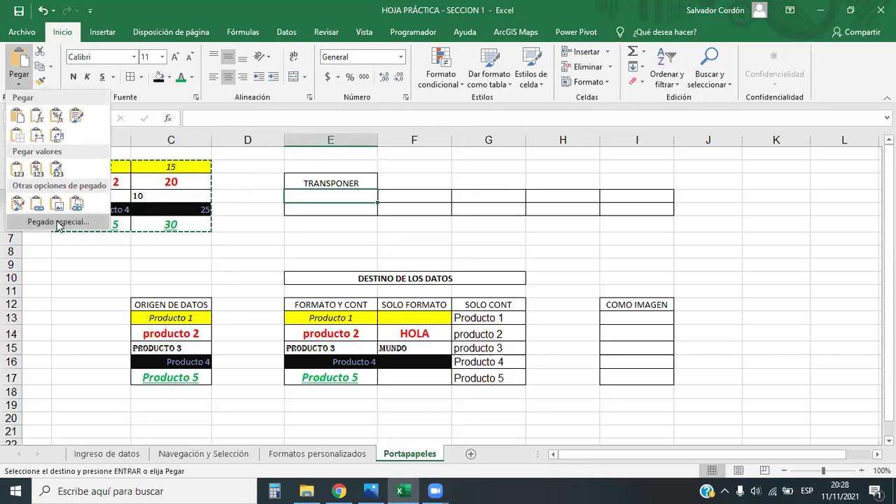
pyautogui.click(296, 195)
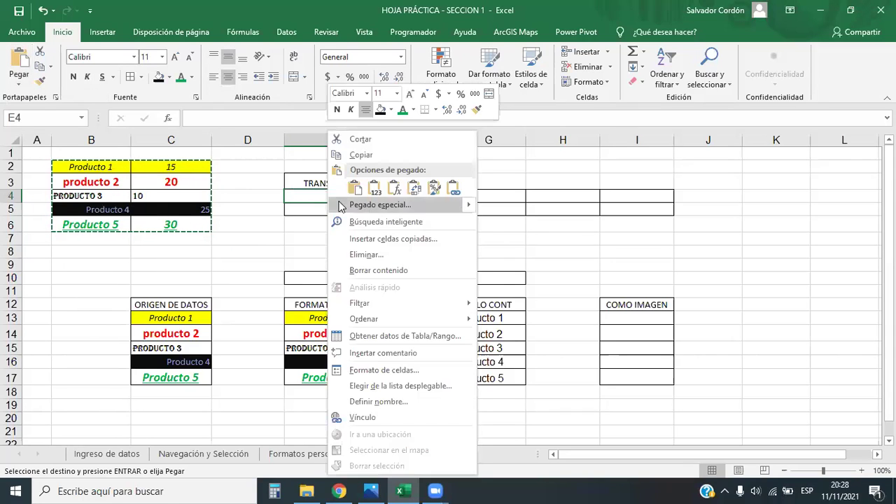
pyautogui.click(408, 205)
pyautogui.click(242, 156)
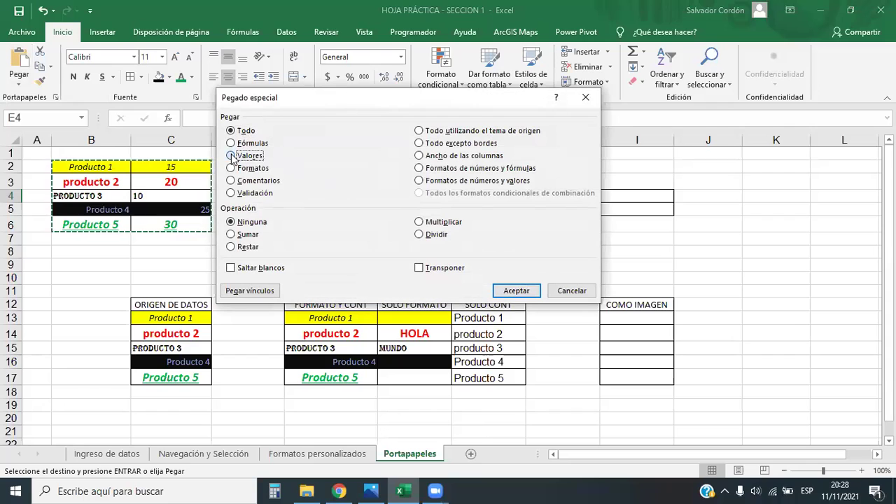
pyautogui.click(419, 268)
pyautogui.click(515, 291)
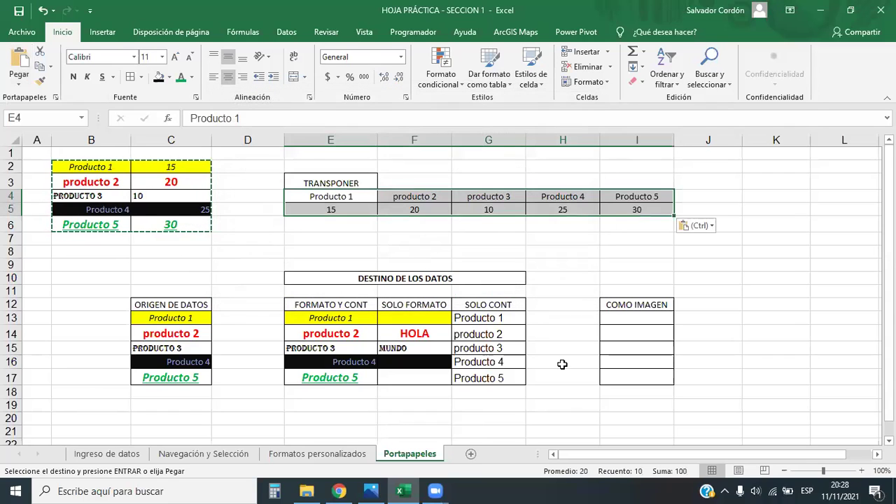
pyautogui.click(633, 265)
pyautogui.click(798, 263)
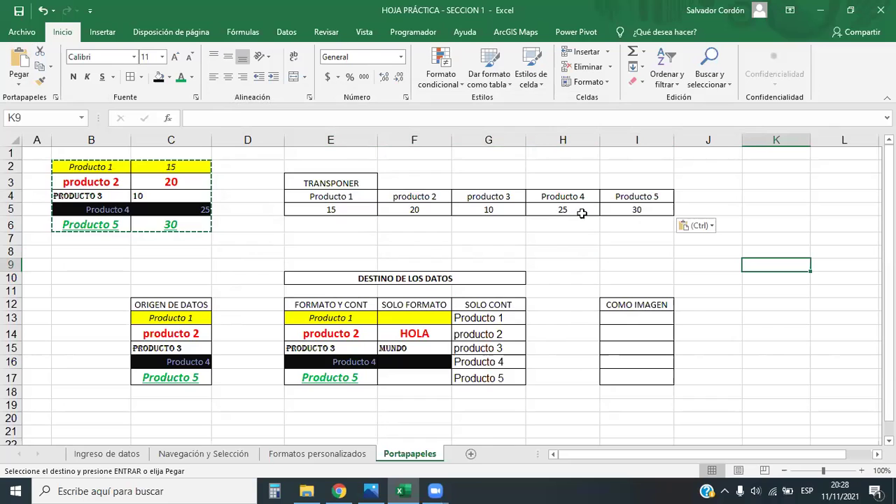
pyautogui.click(569, 250)
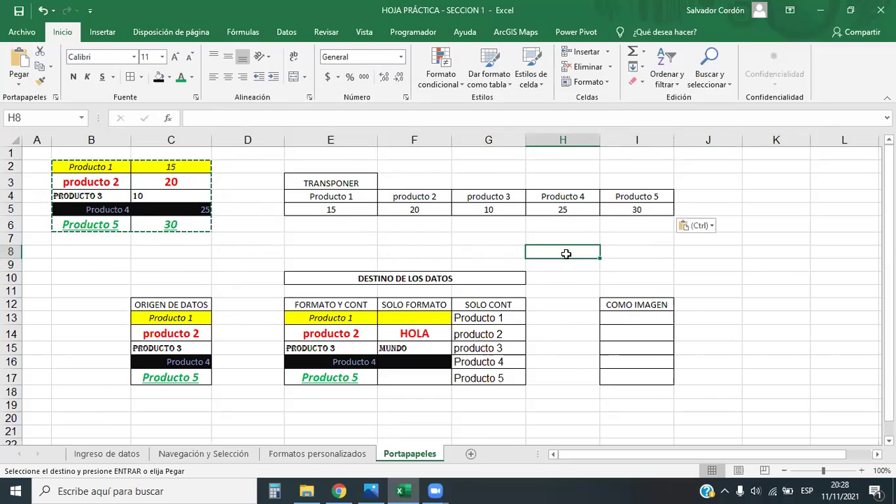
# Paste the copied product table at E30 in its original layout, and undo the paste.
pyautogui.scroll(-2, 552, 252)
pyautogui.scroll(2, 455, 273)
pyautogui.moveTo(105, 169); pyautogui.dragTo(204, 225)
pyautogui.scroll(-3, 306, 243)
pyautogui.scroll(-5, 305, 242)
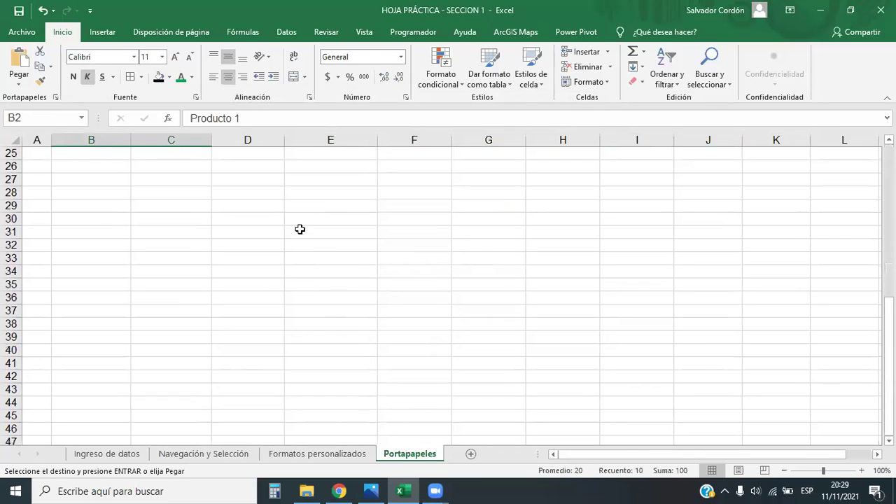
pyautogui.click(323, 220)
pyautogui.hotkey('ctrl', 'v')
pyautogui.click(389, 341)
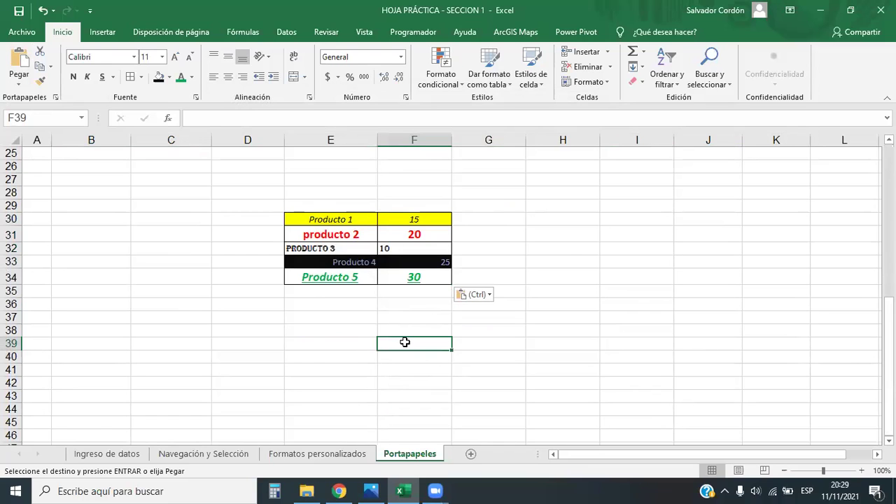
pyautogui.hotkey('ctrl', 'z')
# Paste the copied table at E30 with the Transpose paste option, keeping its formatting.
pyautogui.rightClick(344, 217)
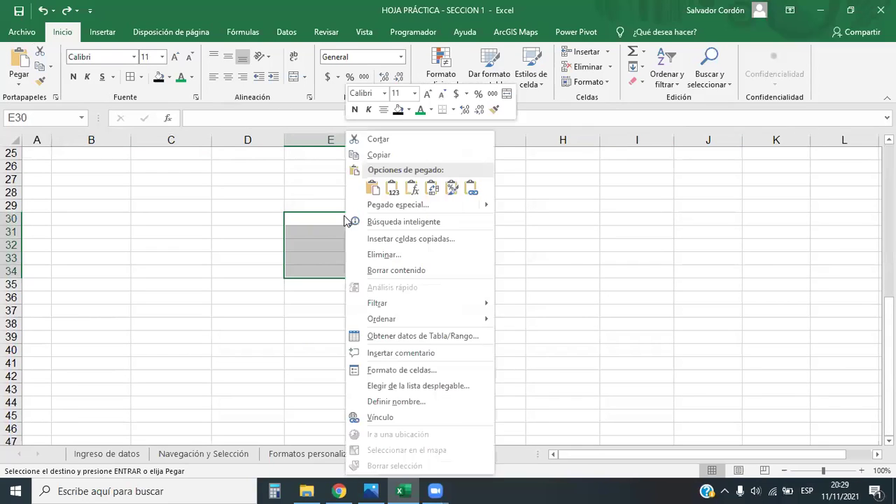
pyautogui.click(413, 186)
pyautogui.click(514, 312)
pyautogui.click(640, 340)
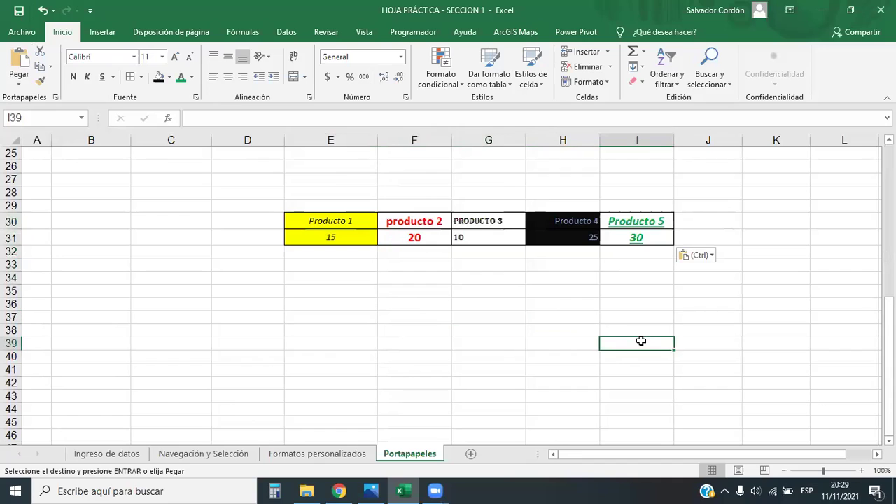
pyautogui.moveTo(354, 219); pyautogui.dragTo(635, 239)
pyautogui.click(620, 330)
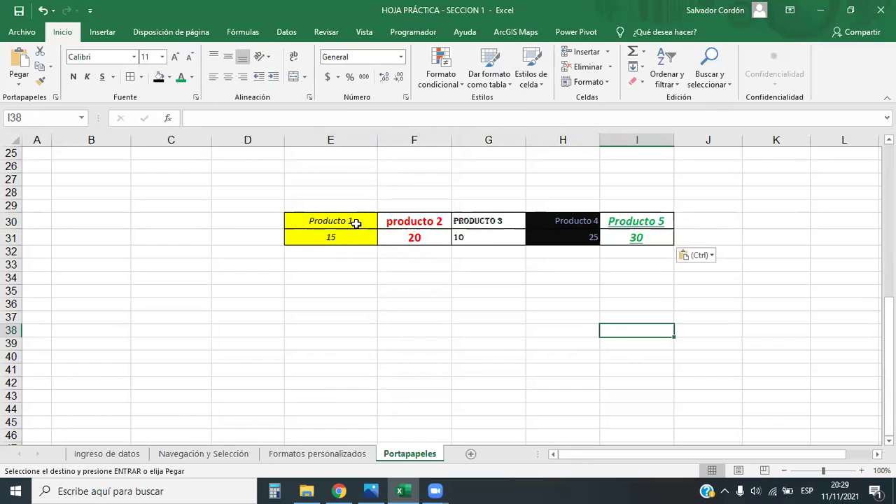
# Copy the transposed, formatted table in E30:I31.
pyautogui.moveTo(358, 223); pyautogui.dragTo(626, 239)
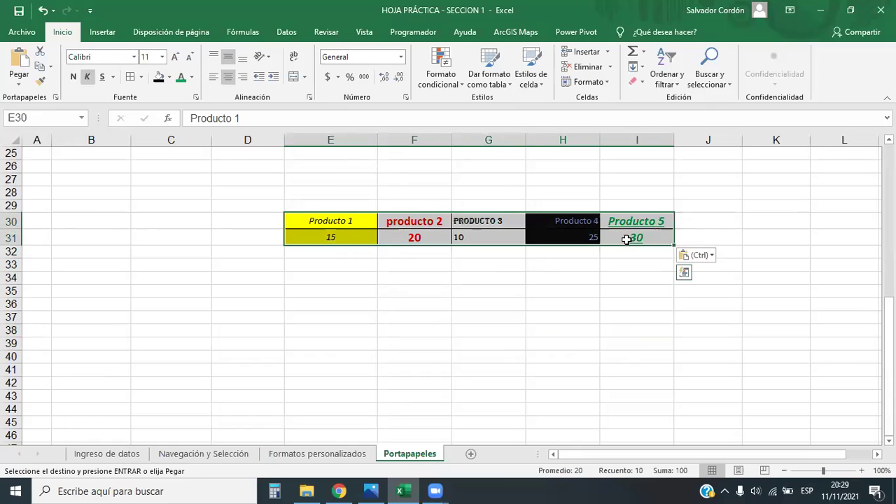
pyautogui.hotkey('ctrl', 'c')
pyautogui.hotkey('ctrl', 'q')
# Paste the copied horizontal table transposed with its formatting at B35, and undo the paste.
pyautogui.rightClick(107, 291)
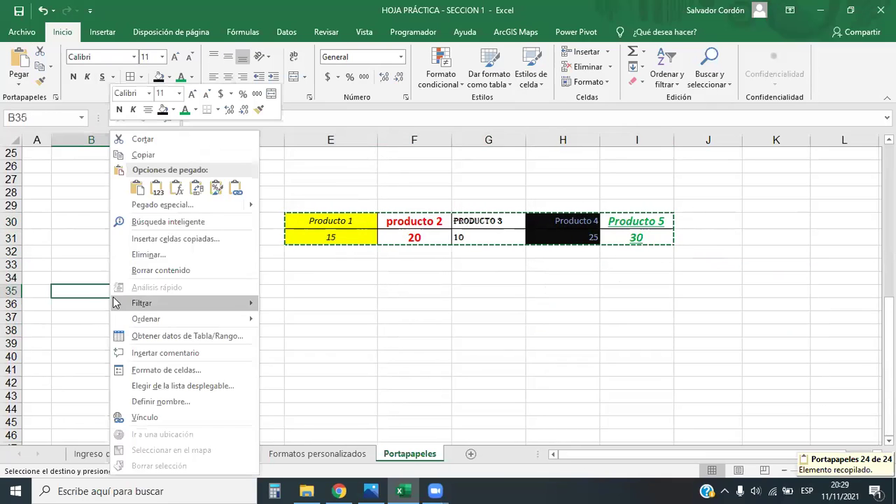
pyautogui.click(196, 187)
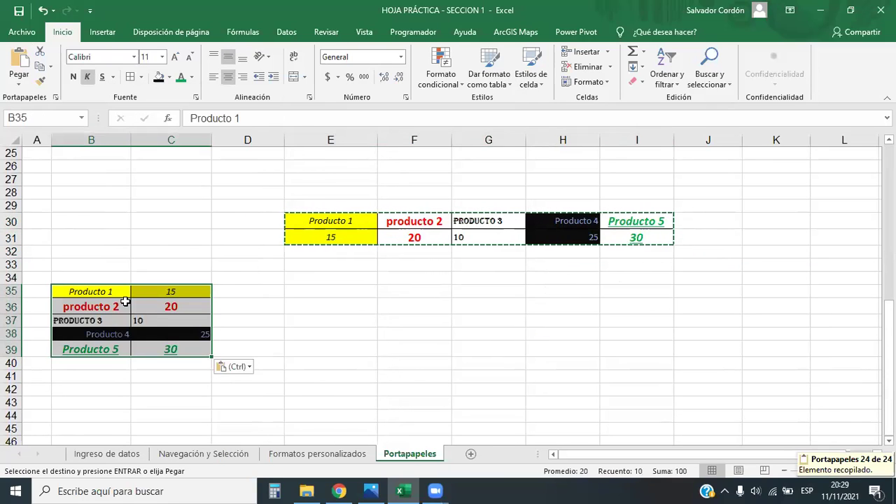
pyautogui.hotkey('ctrl', 'z')
# Paste the copied horizontal table at B35 with Paste Special, using values only and transposed into columns.
pyautogui.click(115, 289)
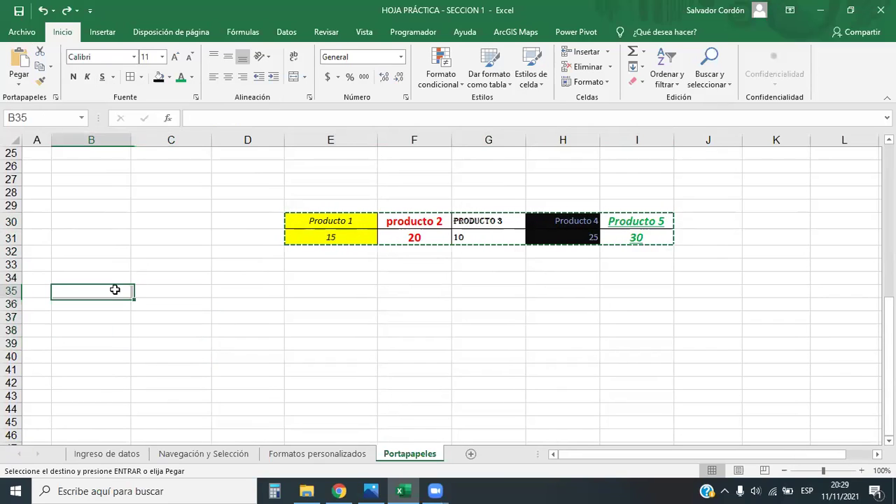
pyautogui.rightClick(114, 289)
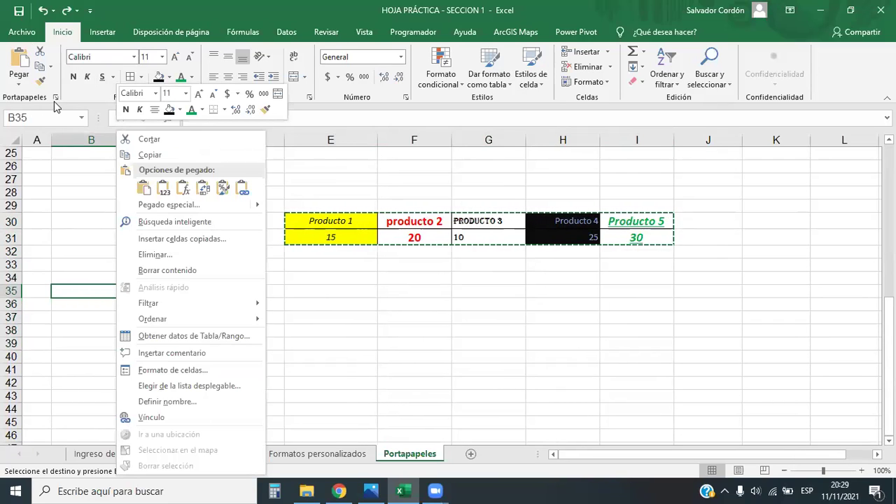
pyautogui.click(21, 84)
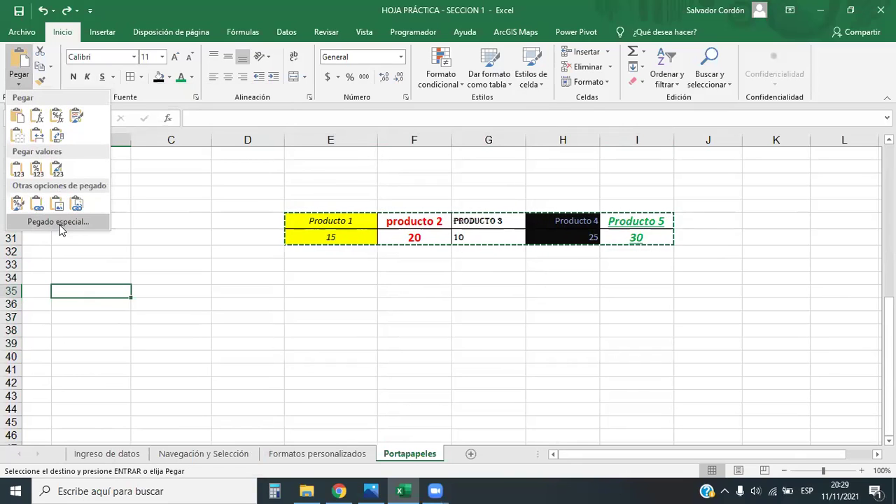
pyautogui.click(59, 221)
pyautogui.click(515, 144)
pyautogui.click(722, 258)
pyautogui.click(800, 279)
pyautogui.click(245, 381)
pyautogui.moveTo(105, 291); pyautogui.dragTo(199, 343)
pyautogui.moveTo(335, 221); pyautogui.dragTo(633, 238)
pyautogui.moveTo(110, 291); pyautogui.dragTo(208, 347)
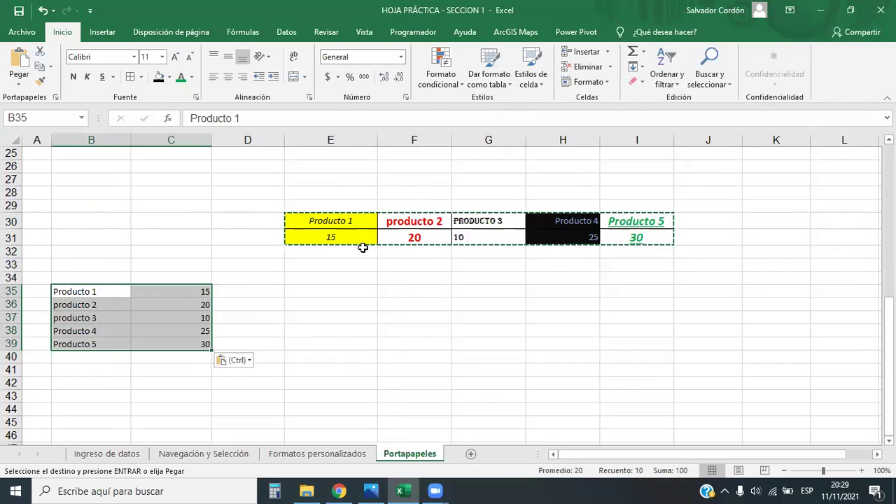
pyautogui.click(334, 331)
pyautogui.scroll(8, 353, 294)
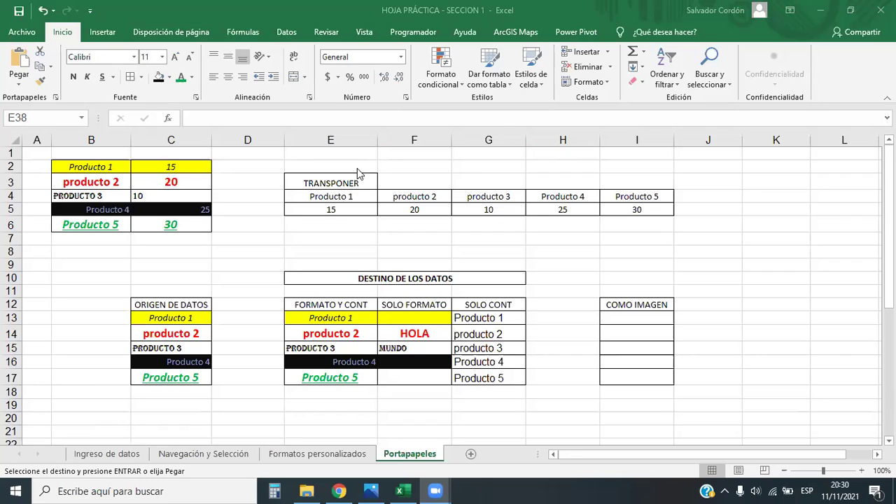
pyautogui.moveTo(124, 166); pyautogui.dragTo(176, 226)
pyautogui.hotkey('ctrl', 'c')
pyautogui.scroll(-14, 214, 232)
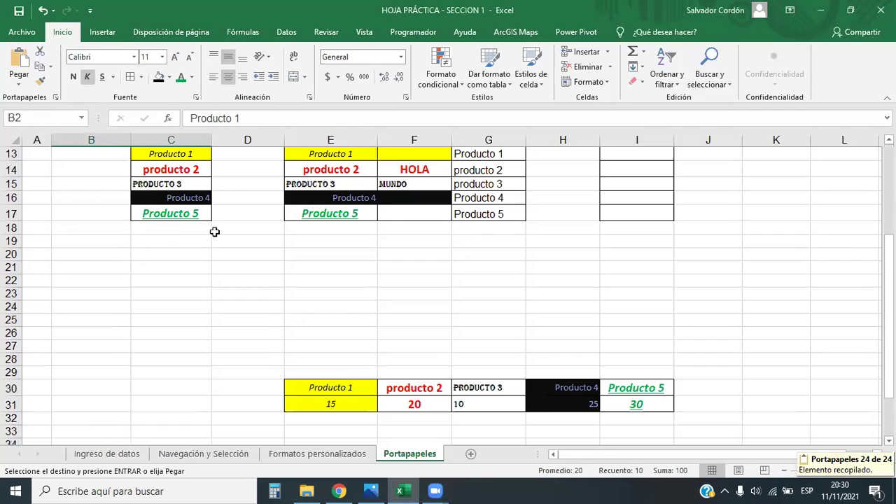
pyautogui.scroll(11, 238, 277)
pyautogui.press('Escape')
# Open the custom number format settings for the quantities in C35:C39 and look through the available format codes.
pyautogui.scroll(-7, 227, 294)
pyautogui.click(209, 288)
pyautogui.moveTo(107, 211); pyautogui.dragTo(199, 263)
pyautogui.click(226, 219)
pyautogui.moveTo(204, 206); pyautogui.dragTo(203, 263)
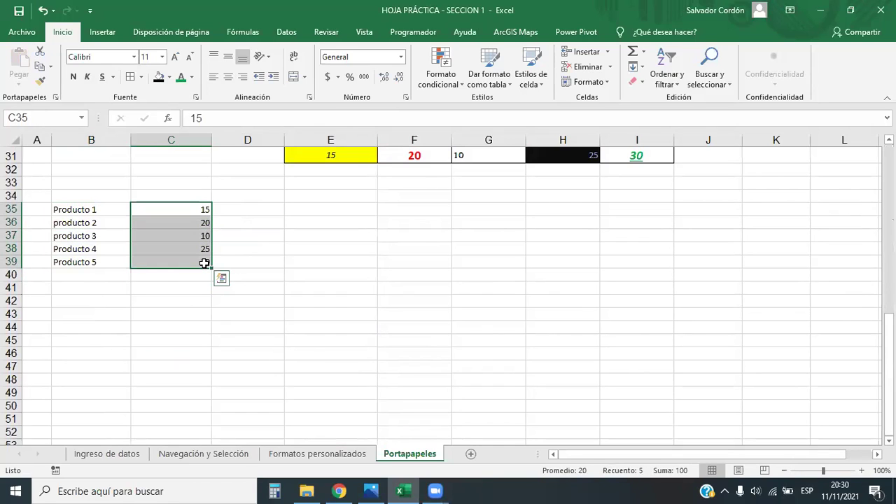
pyautogui.click(401, 56)
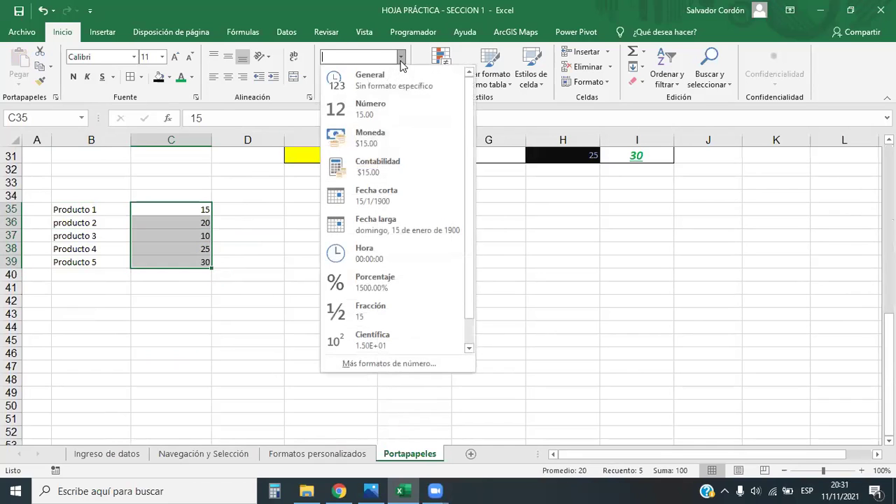
pyautogui.click(406, 363)
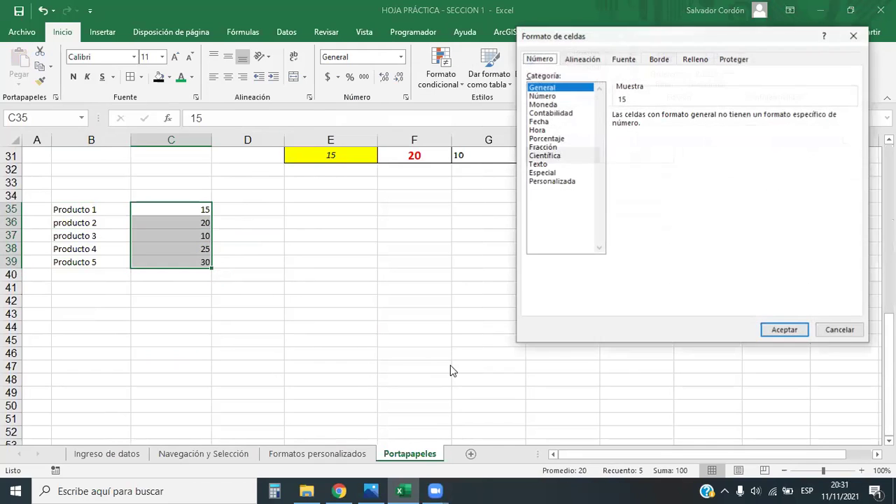
pyautogui.click(554, 182)
pyautogui.moveTo(851, 155); pyautogui.dragTo(853, 235)
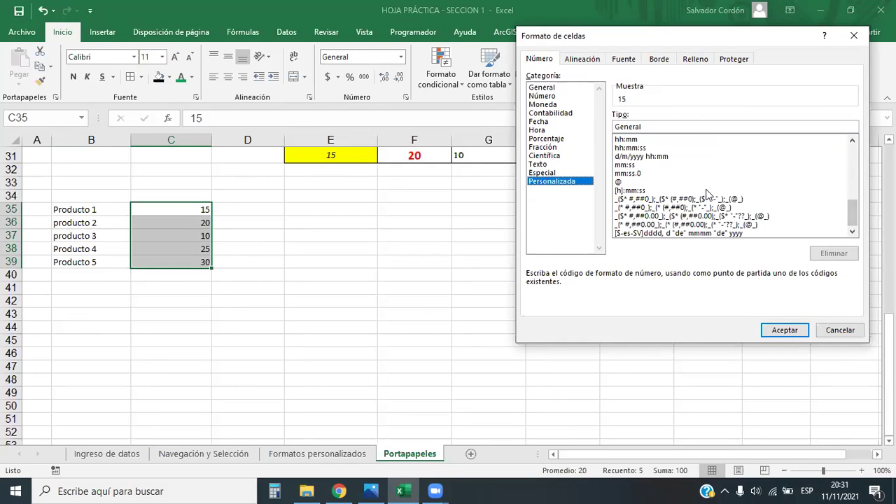
pyautogui.moveTo(854, 214); pyautogui.dragTo(843, 141)
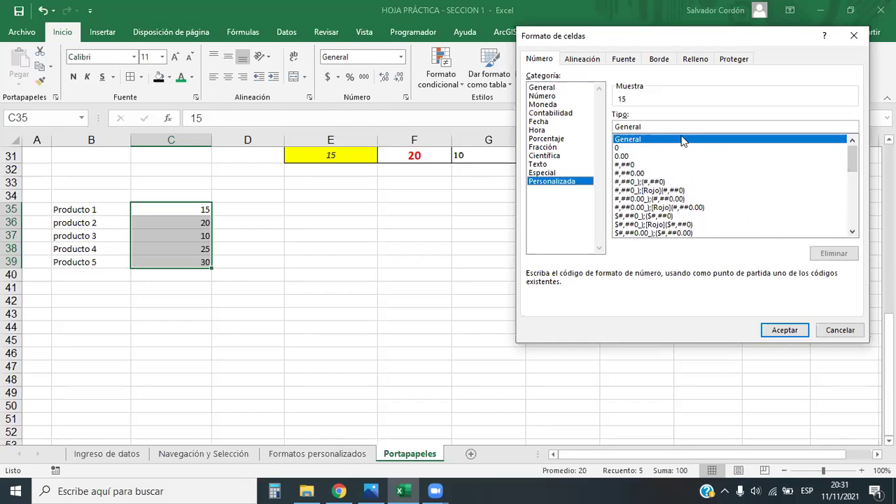
# Apply the custom number format 0 "Libras" to the quantities in C35:C39.
pyautogui.click(622, 149)
pyautogui.click(635, 126)
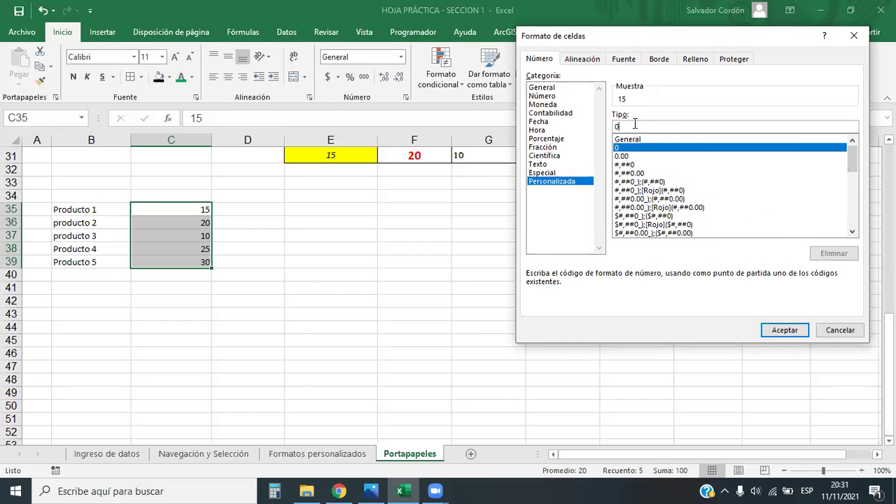
pyautogui.write('"libr')
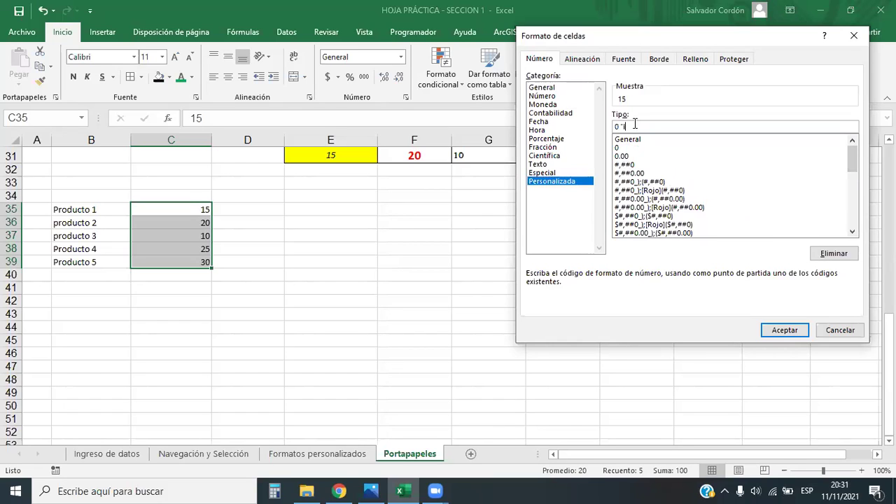
pyautogui.press('BackSpace')
pyautogui.press('BackSpace')
pyautogui.press('BackSpace')
pyautogui.press('BackSpace')
pyautogui.write('Libras"')
pyautogui.click(781, 330)
pyautogui.click(399, 376)
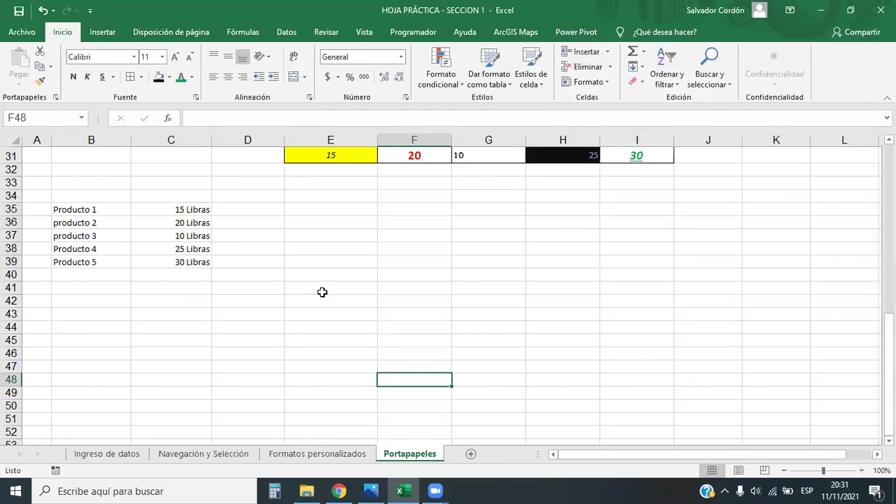
# Copy the product table in B35:C39 and paste it transposed at E35, keeping its number format.
pyautogui.moveTo(120, 205); pyautogui.dragTo(202, 262)
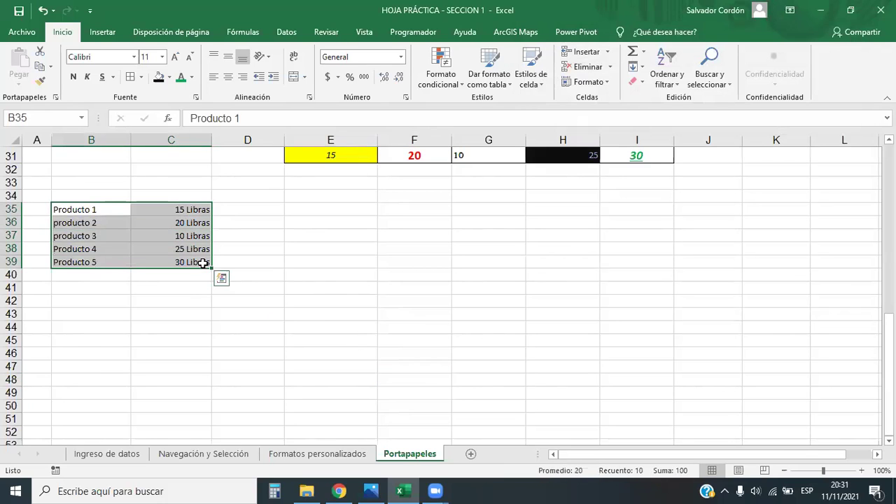
pyautogui.hotkey('ctrl', 'c')
pyautogui.rightClick(354, 213)
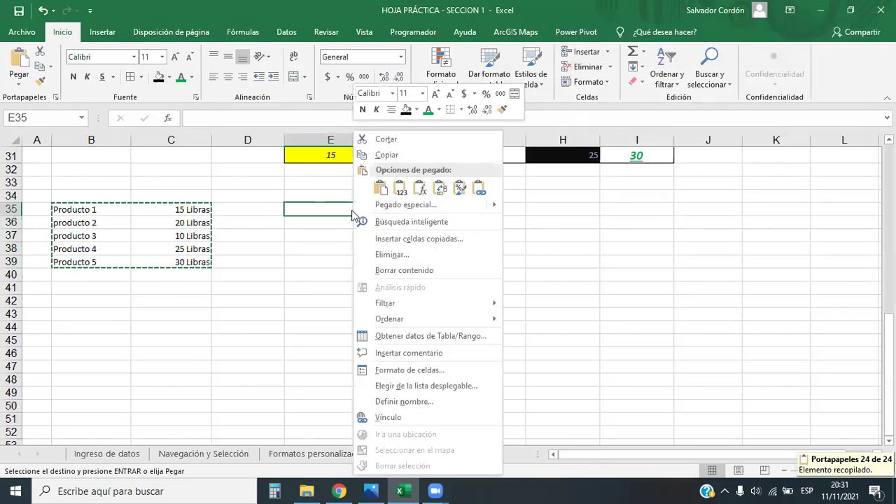
pyautogui.click(440, 188)
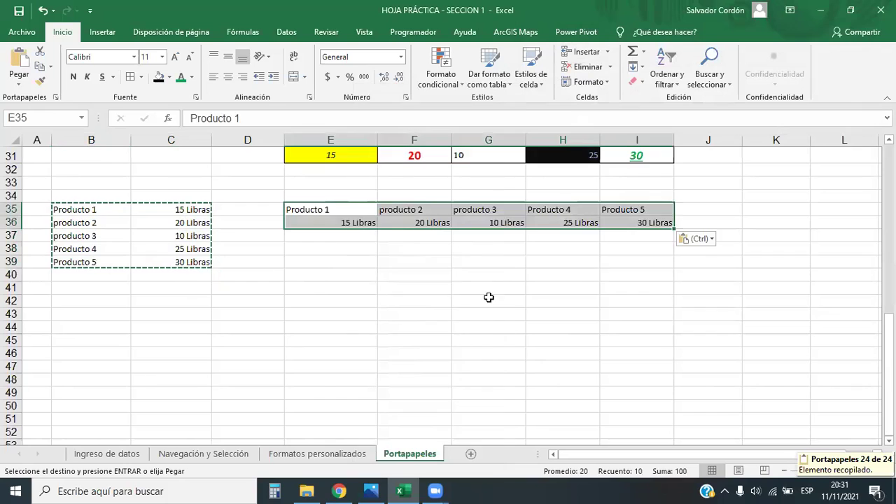
pyautogui.click(488, 298)
pyautogui.moveTo(358, 208); pyautogui.dragTo(668, 223)
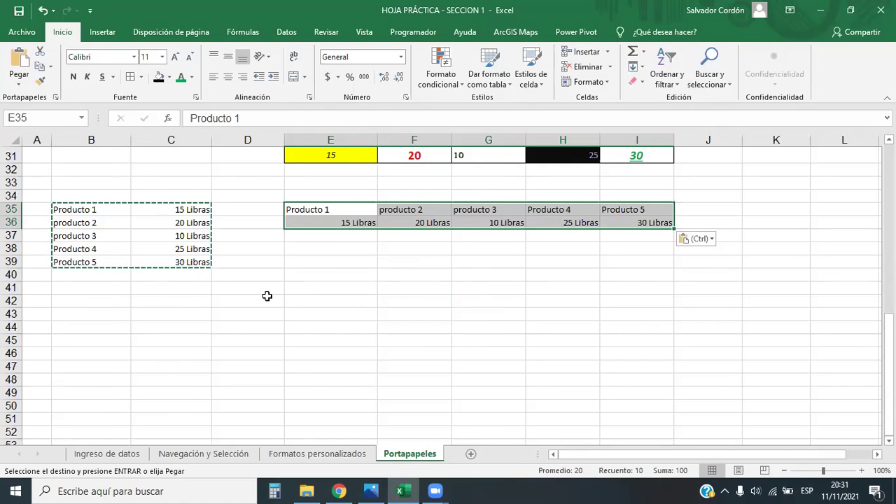
pyautogui.click(297, 262)
# Paste the copied B35:C39 table at E40 with Paste Special, using values only and transposed.
pyautogui.moveTo(84, 208); pyautogui.dragTo(166, 262)
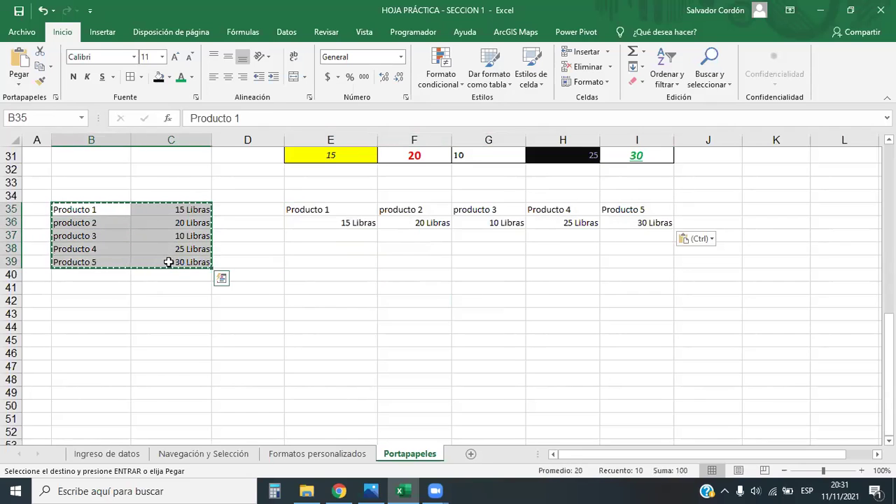
pyautogui.click(331, 273)
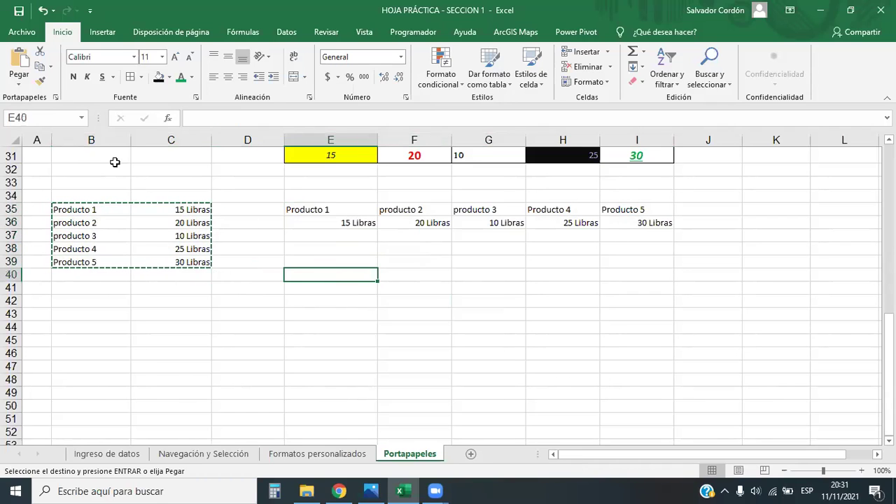
pyautogui.click(19, 78)
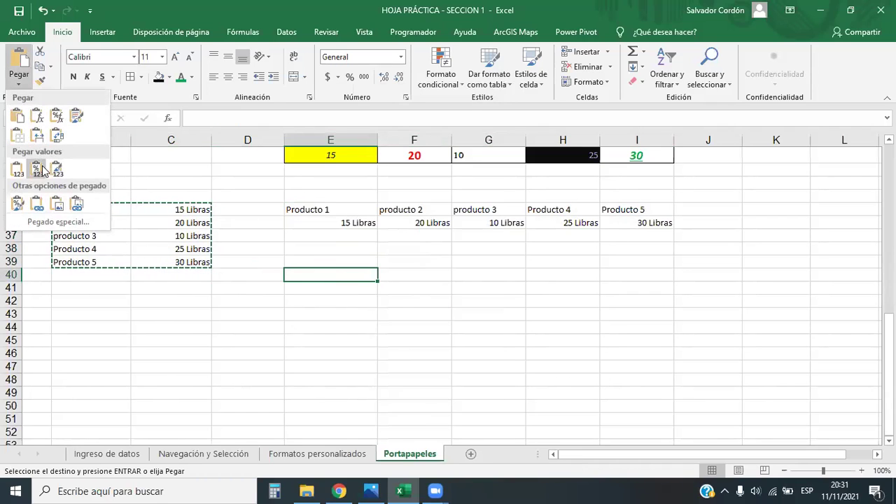
pyautogui.click(59, 221)
pyautogui.click(516, 144)
pyautogui.click(703, 256)
pyautogui.click(800, 280)
pyautogui.click(579, 359)
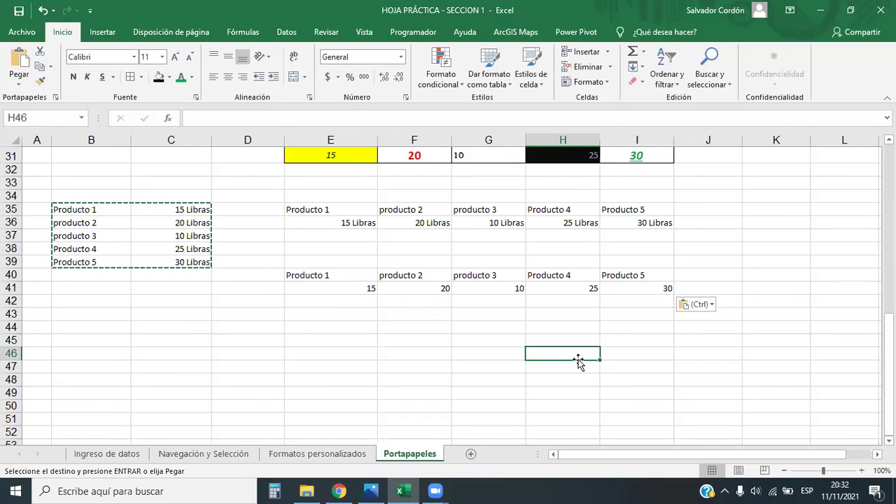
pyautogui.click(546, 340)
# Copy the quantities in C35:C39 and paste only their values at F45.
pyautogui.moveTo(180, 206); pyautogui.dragTo(184, 260)
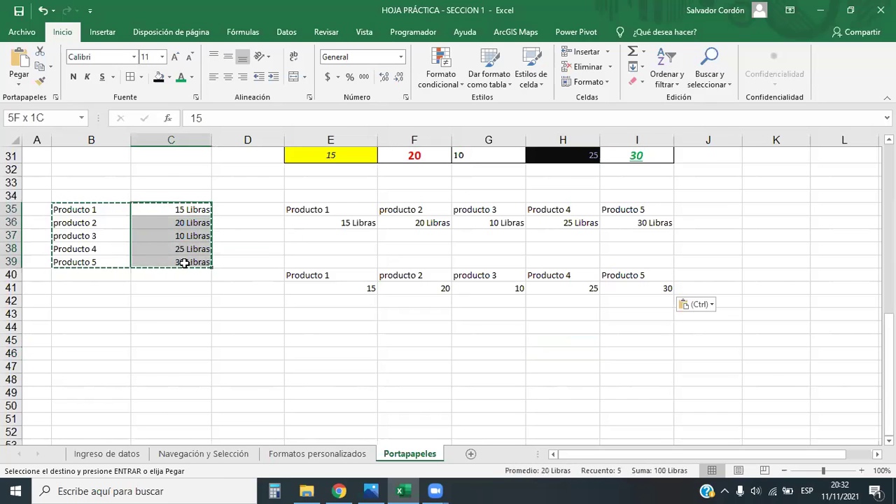
pyautogui.hotkey('ctrl', 'c')
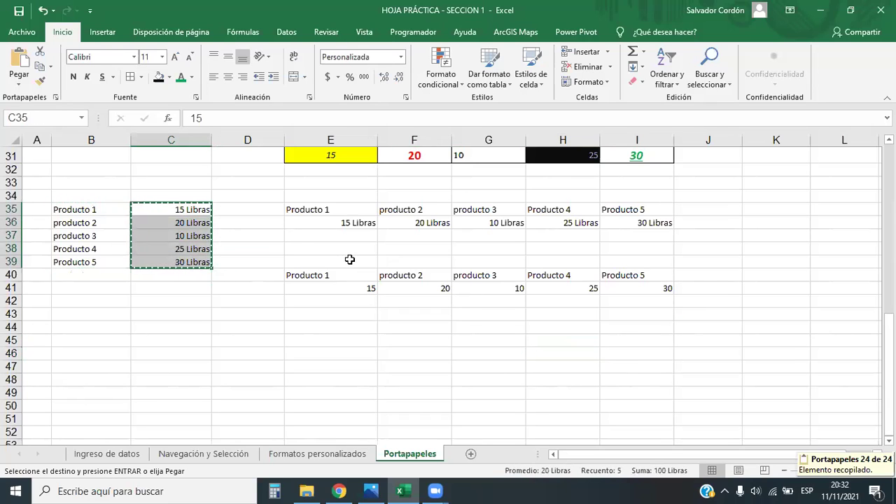
pyautogui.scroll(9, 350, 258)
pyautogui.moveTo(171, 275); pyautogui.dragTo(516, 331)
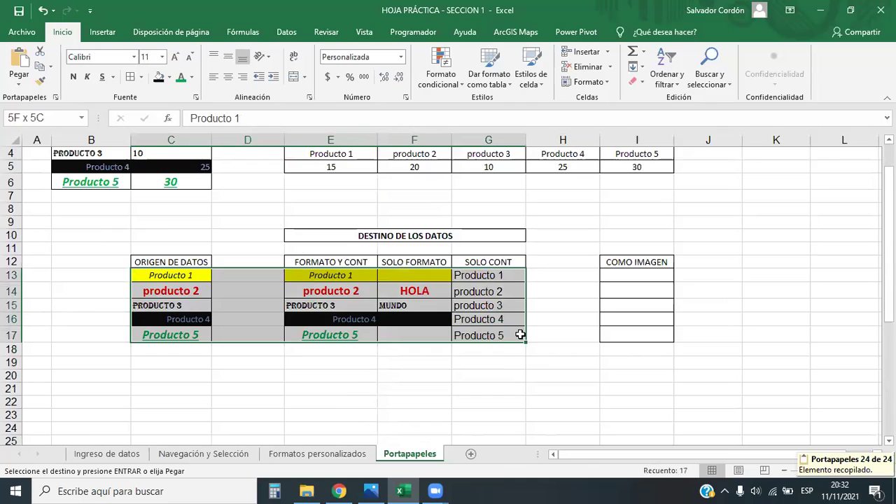
pyautogui.scroll(-9, 339, 355)
pyautogui.moveTo(187, 209); pyautogui.dragTo(200, 260)
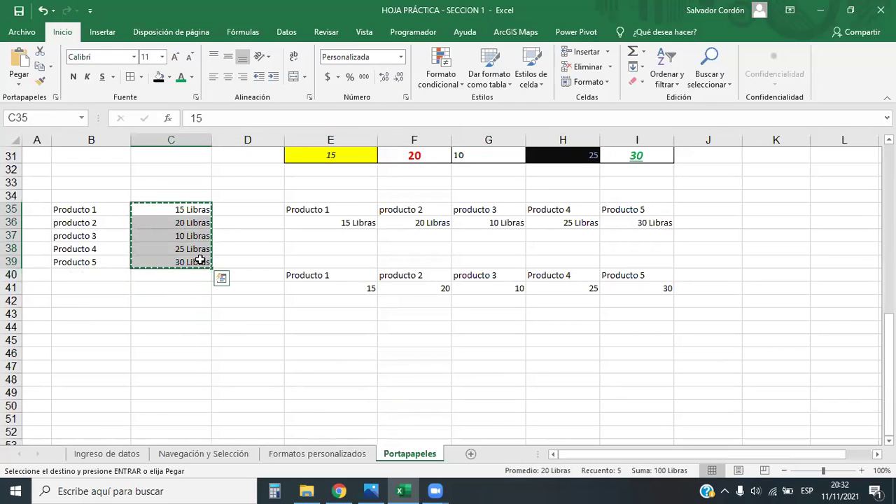
pyautogui.rightClick(403, 339)
pyautogui.click(452, 187)
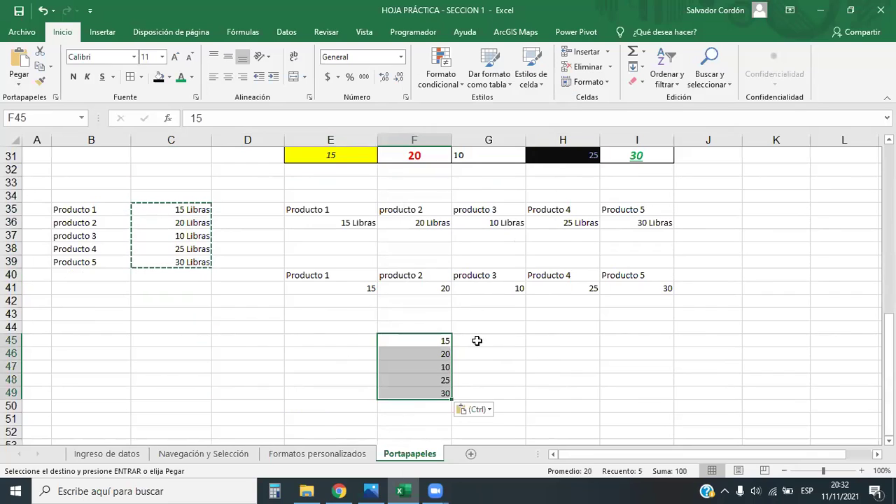
pyautogui.moveTo(423, 340); pyautogui.dragTo(426, 396)
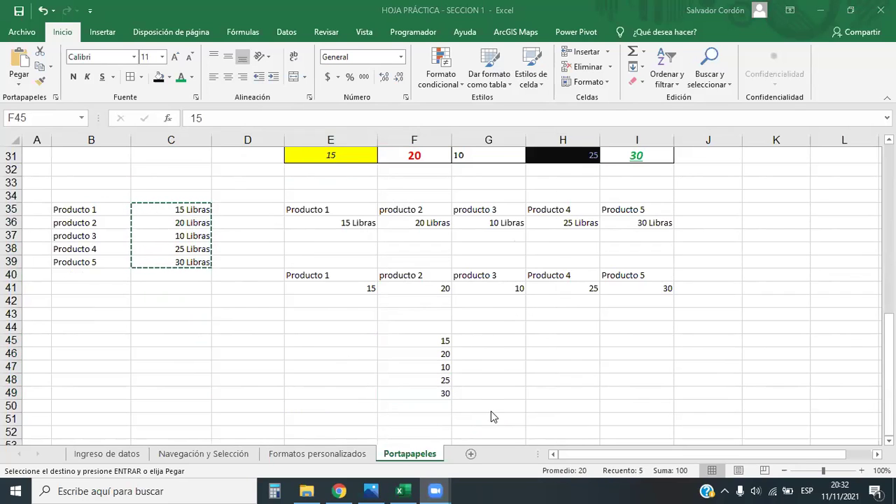
# Switch to the Photos app to display the course cover image Cortina.jpg.
pyautogui.scroll(2, 547, 394)
pyautogui.scroll(3, 546, 390)
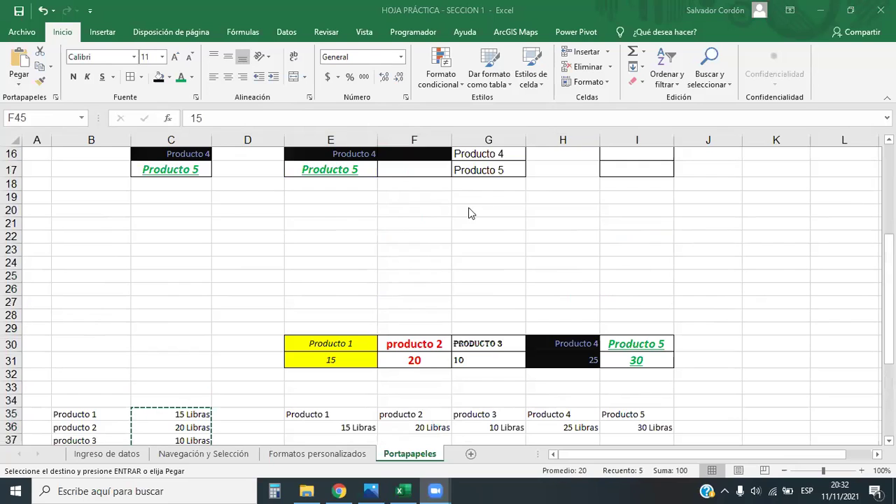
pyautogui.click(371, 490)
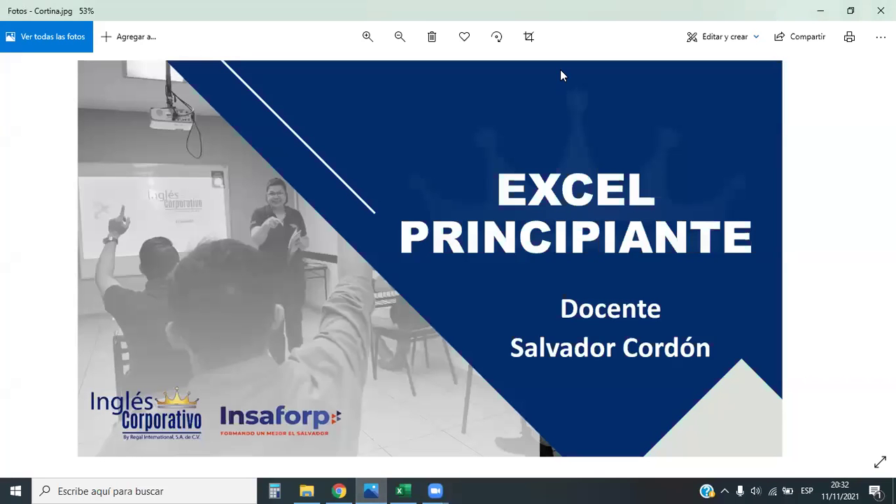
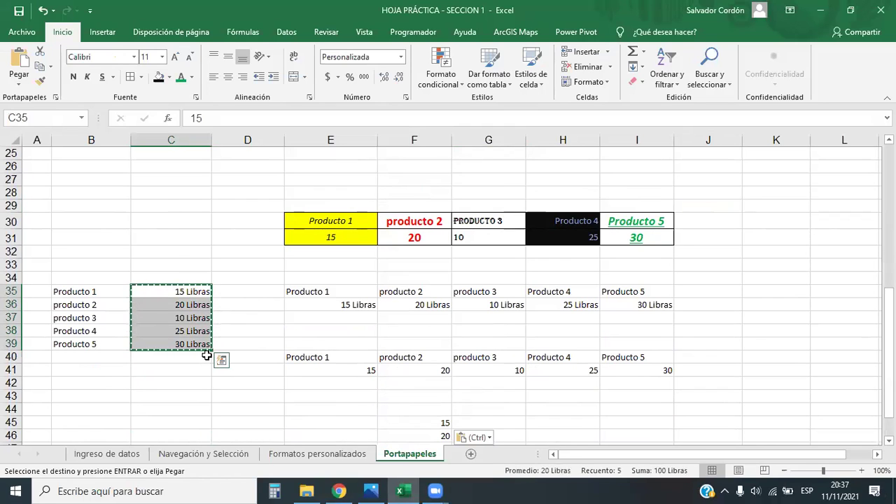
# Apply the existing custom format 0 "Libras" to the transposed quantities in E41:I41, and undo the format change.
pyautogui.click(294, 259)
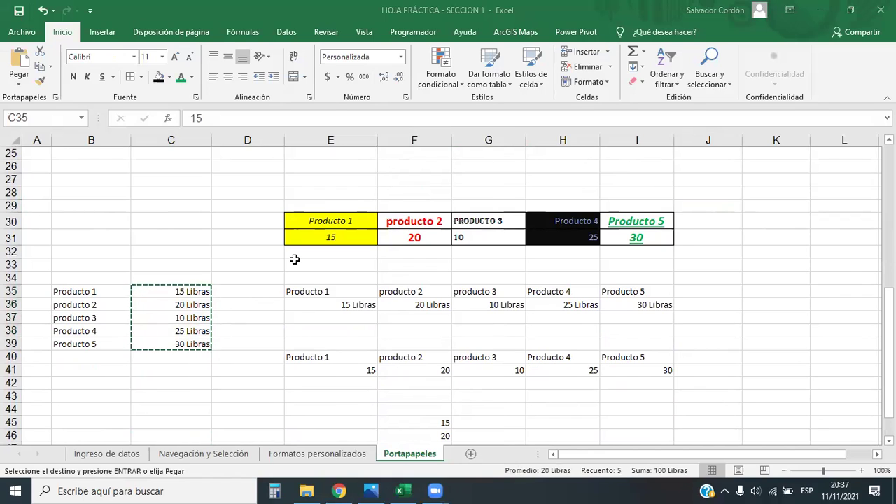
pyautogui.hotkey('ctrl', 'v')
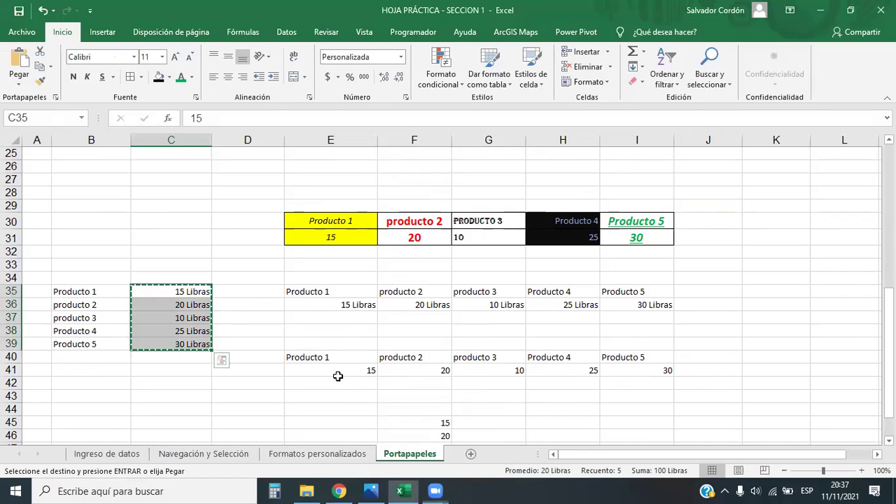
pyautogui.moveTo(337, 372); pyautogui.dragTo(667, 370)
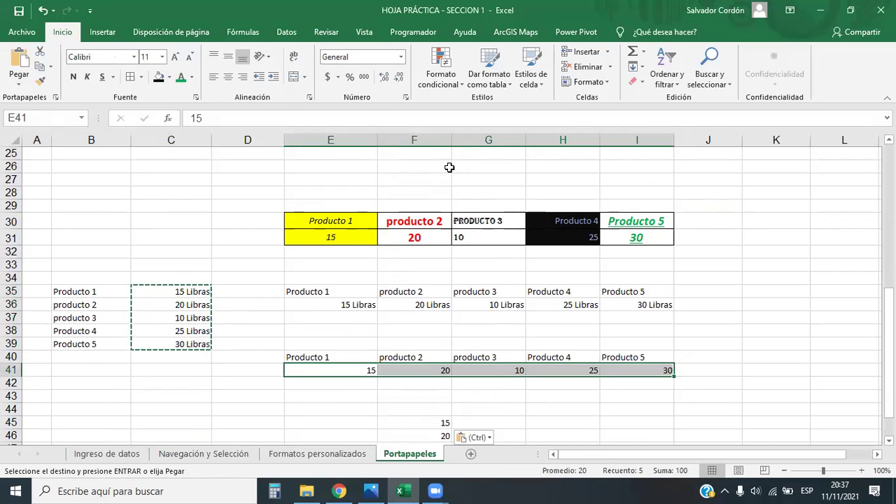
pyautogui.click(402, 59)
pyautogui.click(417, 360)
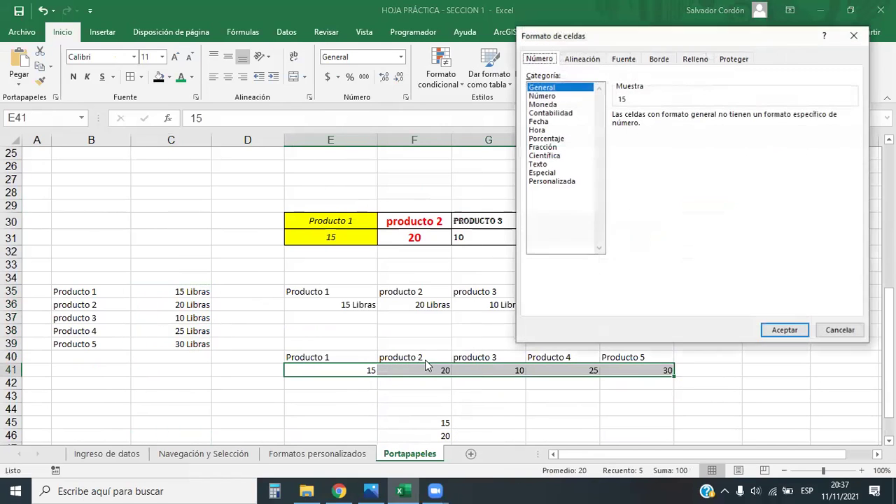
pyautogui.click(552, 181)
pyautogui.moveTo(851, 159); pyautogui.dragTo(864, 228)
pyautogui.click(639, 234)
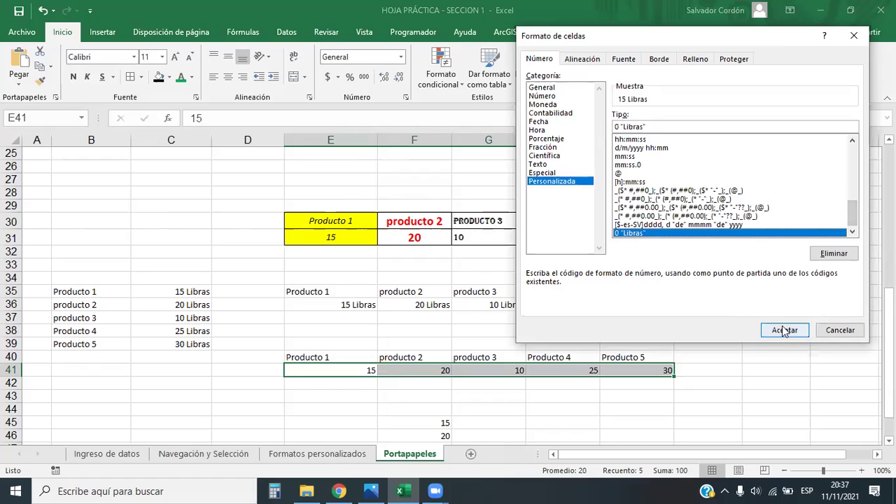
pyautogui.click(782, 326)
pyautogui.click(660, 409)
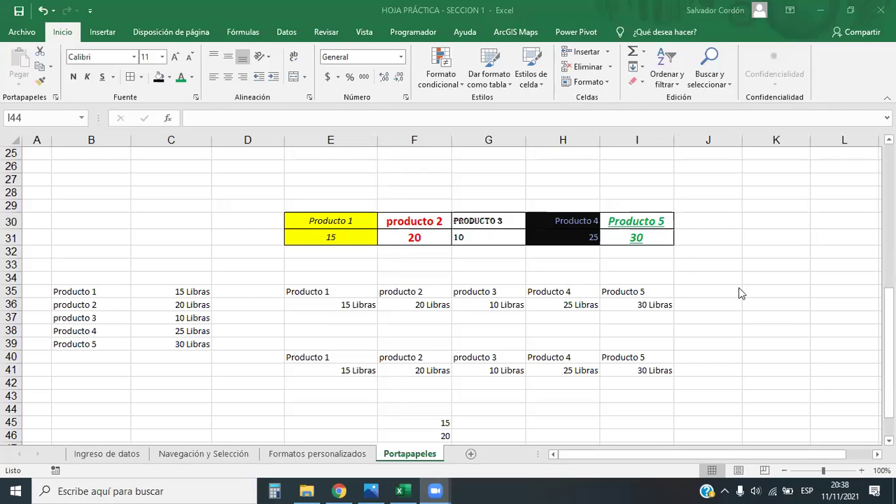
pyautogui.hotkey('alt', 'Tab')
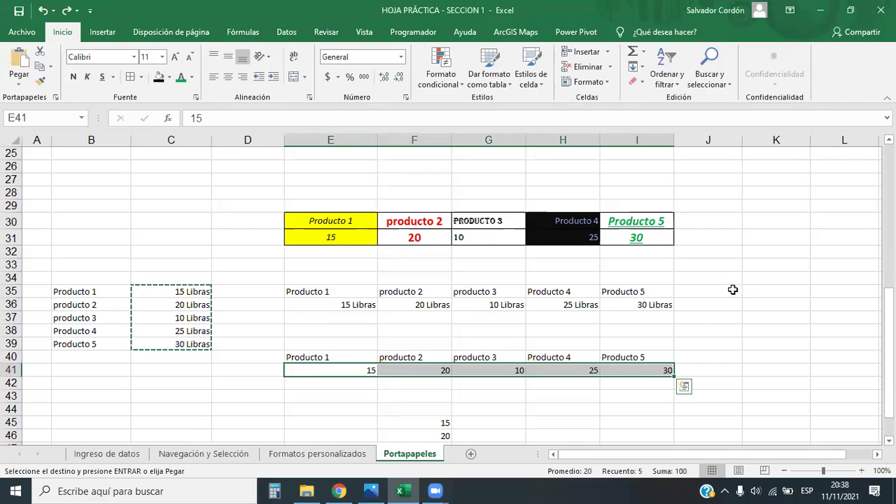
# Delete the pasted copies in E35:I36, E40:I41 and F45:F49.
pyautogui.click(733, 289)
pyautogui.scroll(-2, 588, 287)
pyautogui.scroll(-1, 355, 262)
pyautogui.scroll(1, 315, 205)
pyautogui.moveTo(314, 209); pyautogui.dragTo(689, 400)
pyautogui.press('Delete')
pyautogui.click(549, 362)
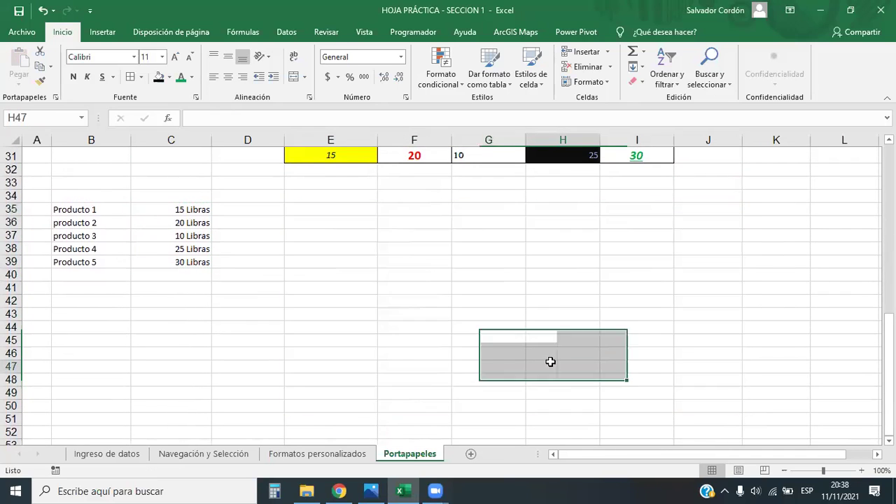
# Review the names and quantities in B35:C39, the formatted table in E30:I31, and the original tables near the start of the sheet.
pyautogui.moveTo(94, 207); pyautogui.dragTo(121, 265)
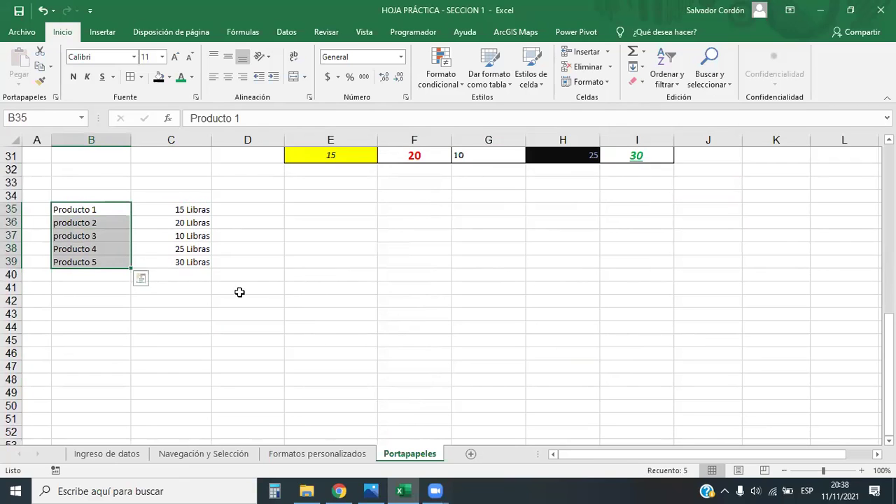
pyautogui.moveTo(190, 208); pyautogui.dragTo(188, 261)
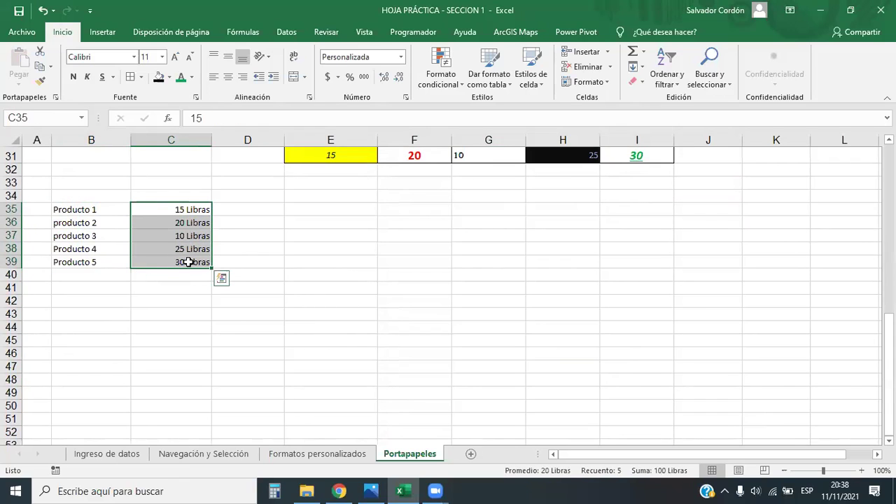
pyautogui.scroll(1, 230, 256)
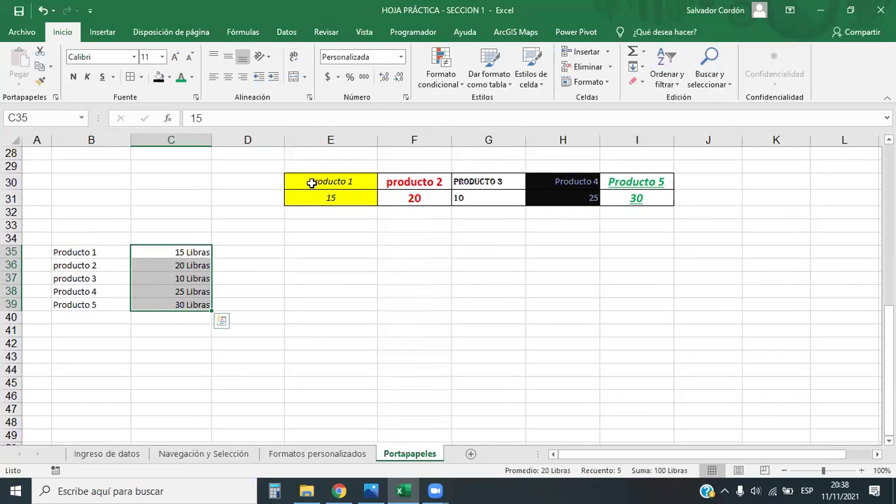
pyautogui.moveTo(353, 181); pyautogui.dragTo(658, 200)
pyautogui.scroll(9, 530, 250)
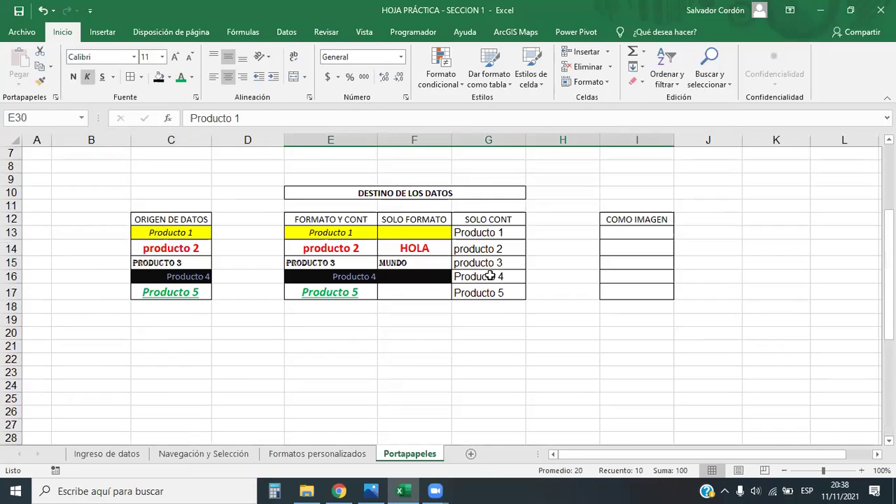
pyautogui.moveTo(97, 174); pyautogui.dragTo(182, 224)
pyautogui.moveTo(323, 198); pyautogui.dragTo(652, 214)
pyautogui.scroll(-10, 413, 240)
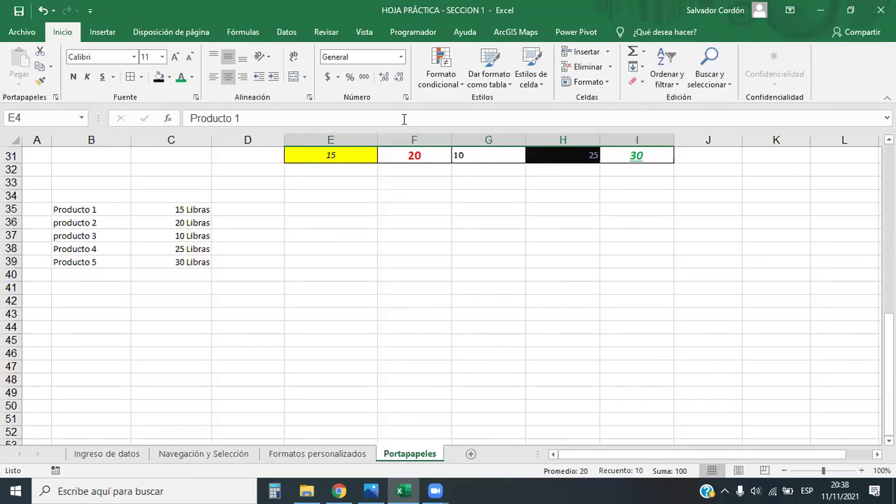
# Copy the product names and quantities in B35:C39 and paste them transposed starting at E35.
pyautogui.moveTo(100, 205); pyautogui.dragTo(183, 260)
pyautogui.hotkey('ctrl', 'c')
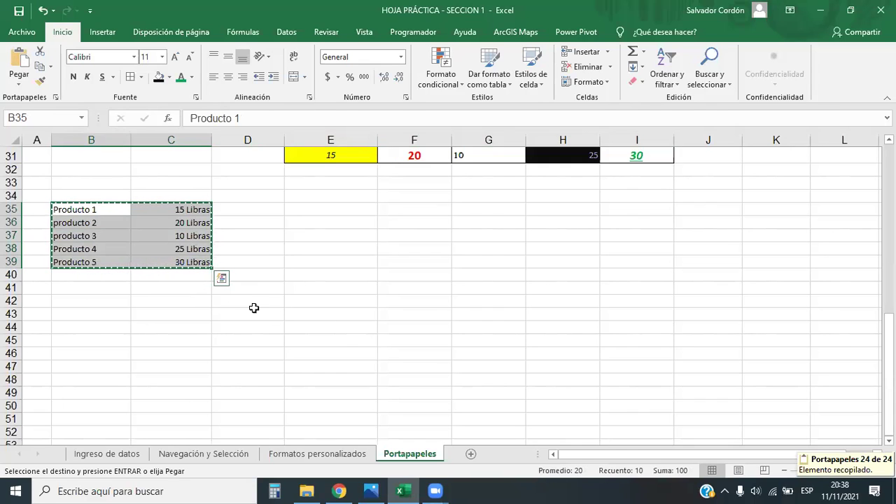
pyautogui.click(312, 210)
pyautogui.rightClick(312, 211)
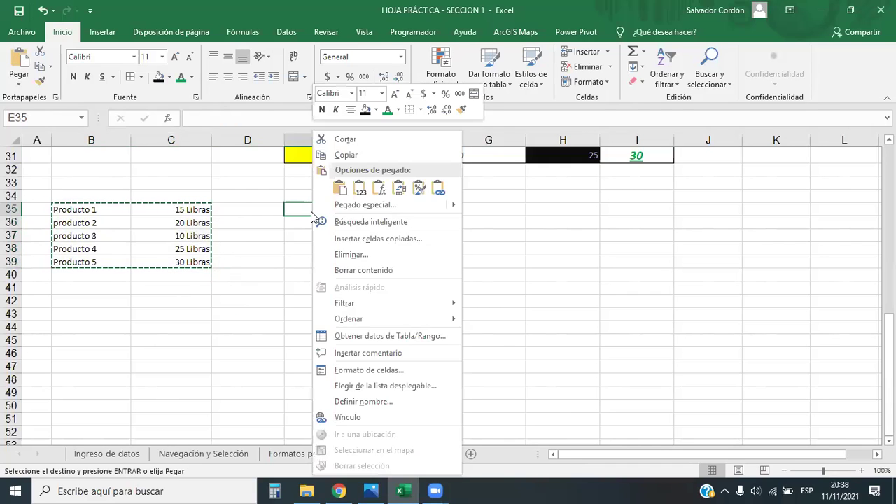
pyautogui.click(399, 186)
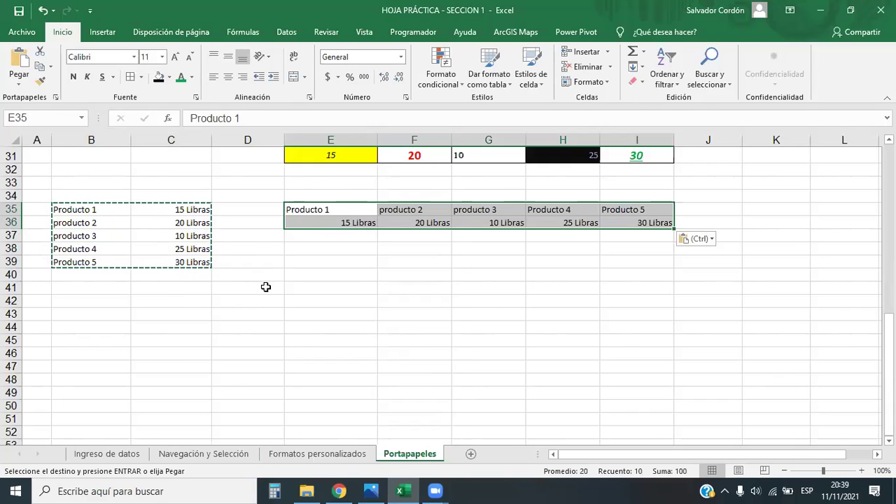
# Paste the copied product data at E38 as transposed values only, and compare the quantities in rows 36 and 39.
pyautogui.click(320, 247)
pyautogui.rightClick(320, 246)
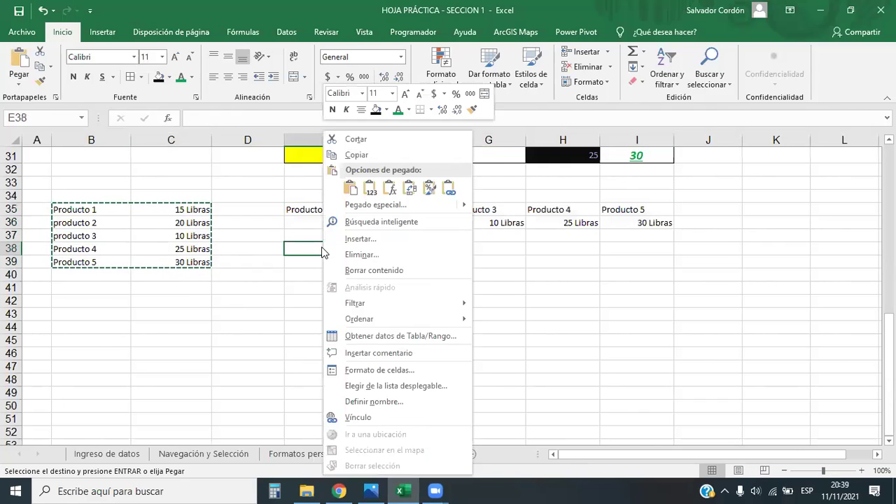
pyautogui.click(375, 204)
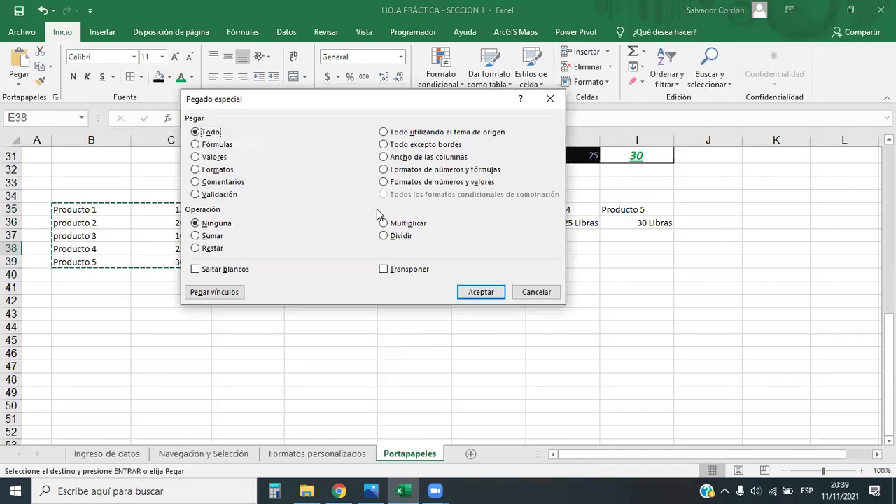
pyautogui.click(202, 159)
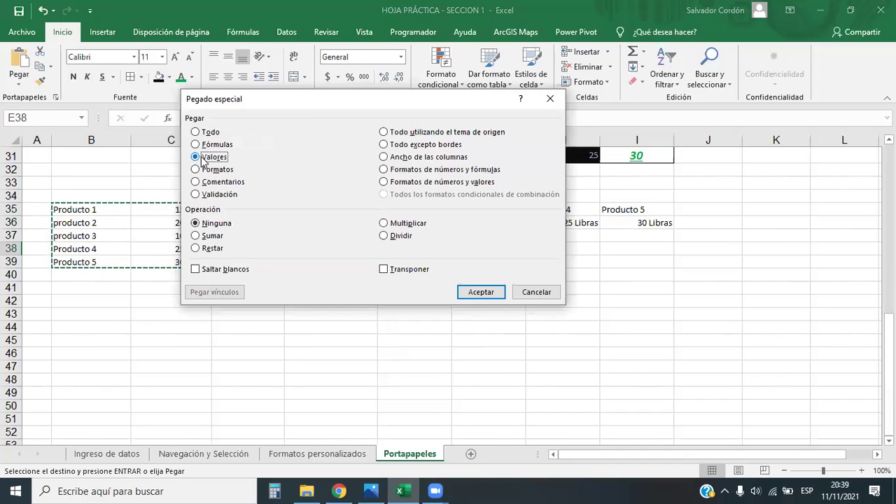
pyautogui.click(388, 270)
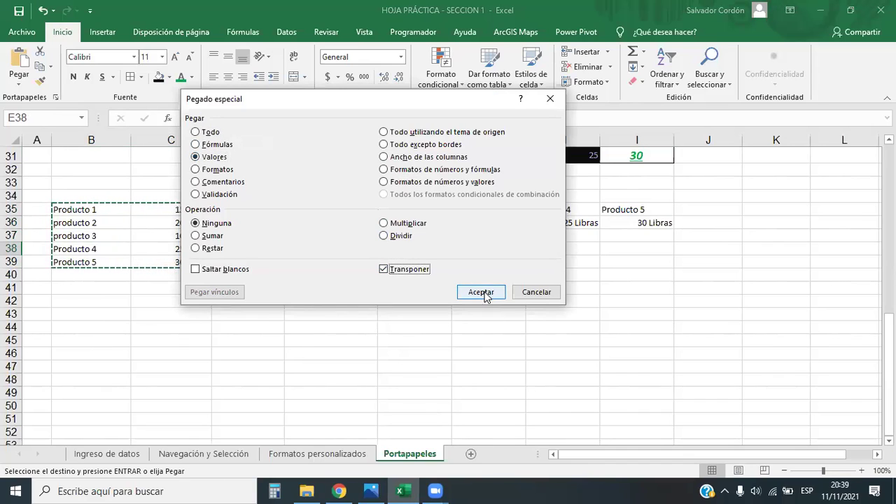
pyautogui.click(491, 295)
pyautogui.click(466, 418)
pyautogui.moveTo(341, 253); pyautogui.dragTo(661, 259)
pyautogui.moveTo(343, 223); pyautogui.dragTo(644, 224)
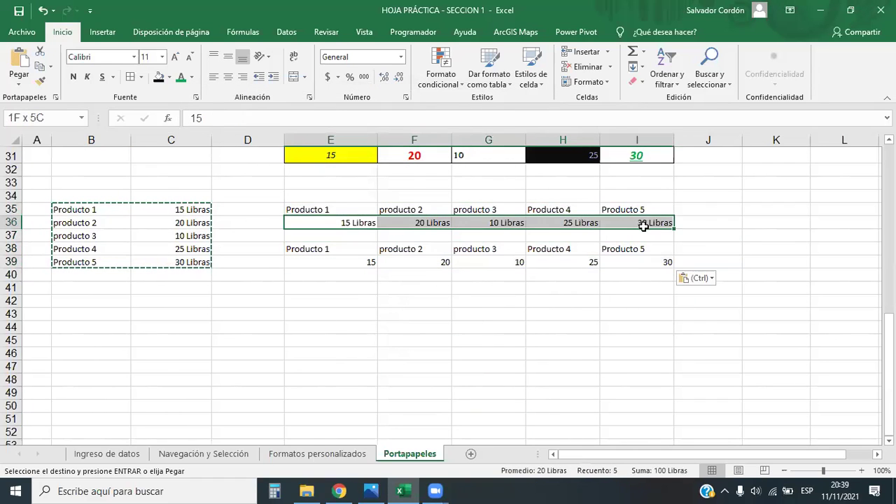
pyautogui.click(546, 353)
# Center the contents of both transposed copies in E35:I39 horizontally.
pyautogui.moveTo(329, 210); pyautogui.dragTo(643, 267)
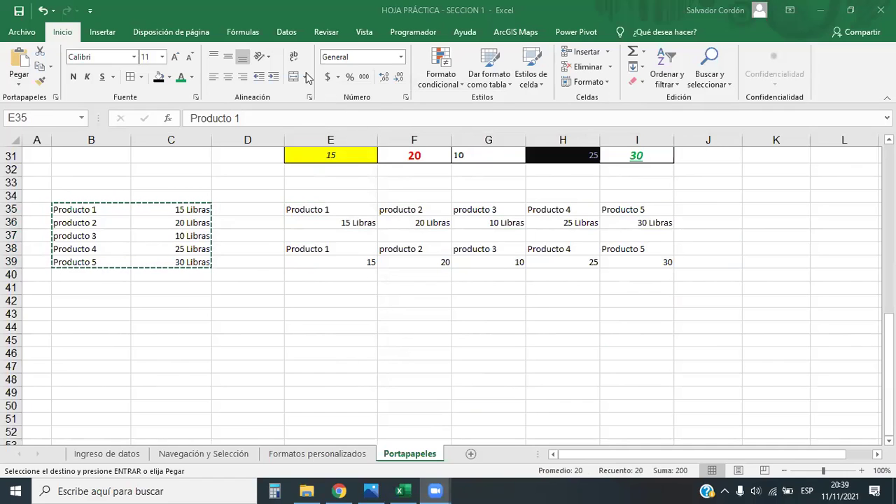
pyautogui.click(227, 77)
pyautogui.click(452, 329)
# Apply the existing custom number format 0 "Libras" to the values-only quantities in E39:I39.
pyautogui.moveTo(357, 262); pyautogui.dragTo(660, 262)
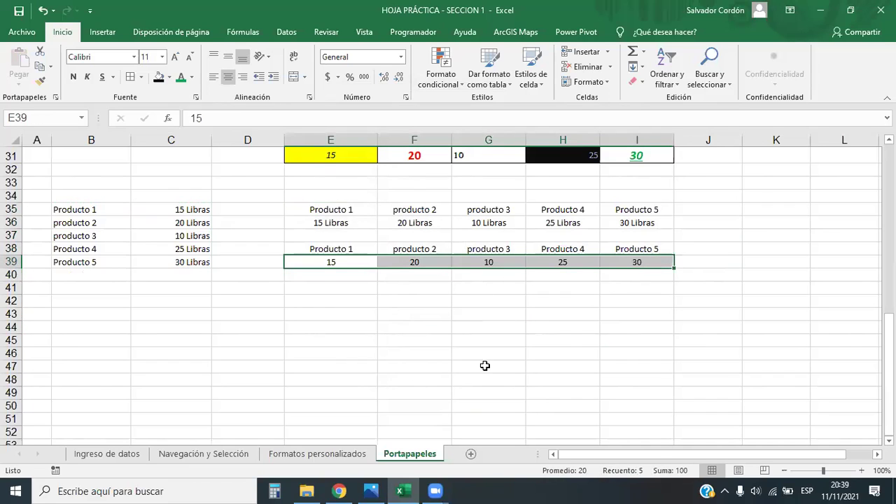
pyautogui.click(302, 353)
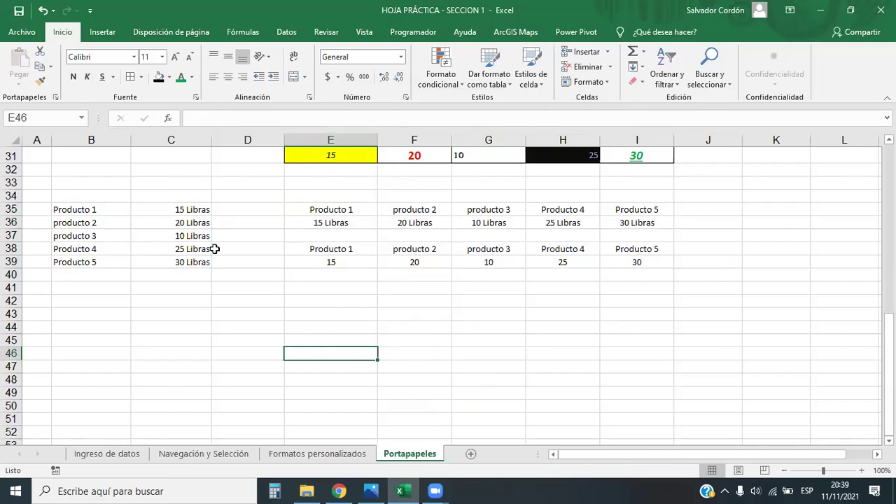
pyautogui.moveTo(185, 209); pyautogui.dragTo(190, 266)
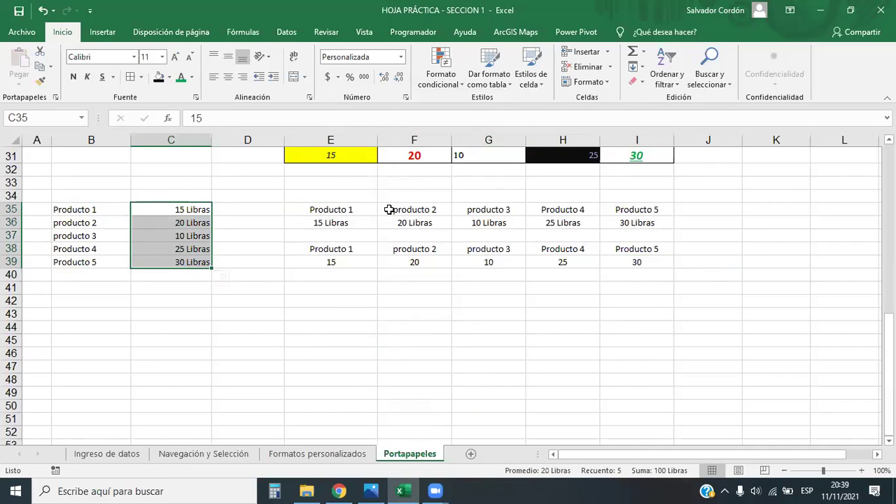
pyautogui.click(350, 325)
pyautogui.moveTo(345, 263); pyautogui.dragTo(656, 260)
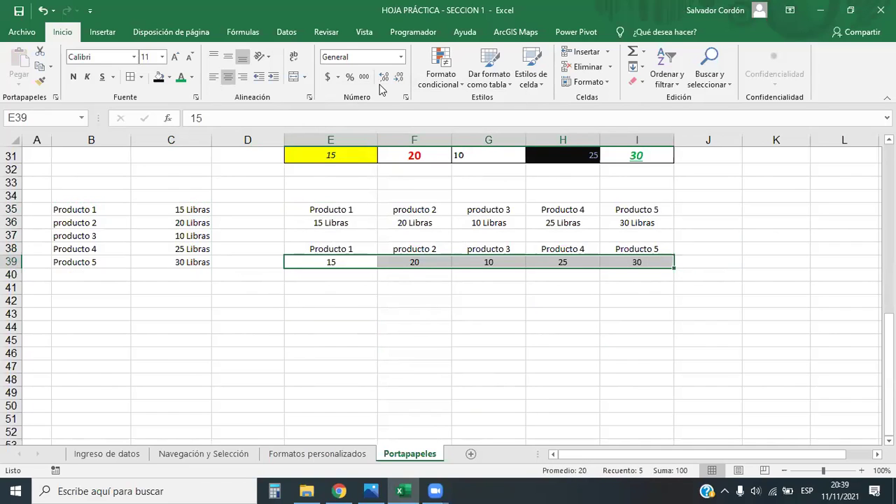
pyautogui.click(401, 58)
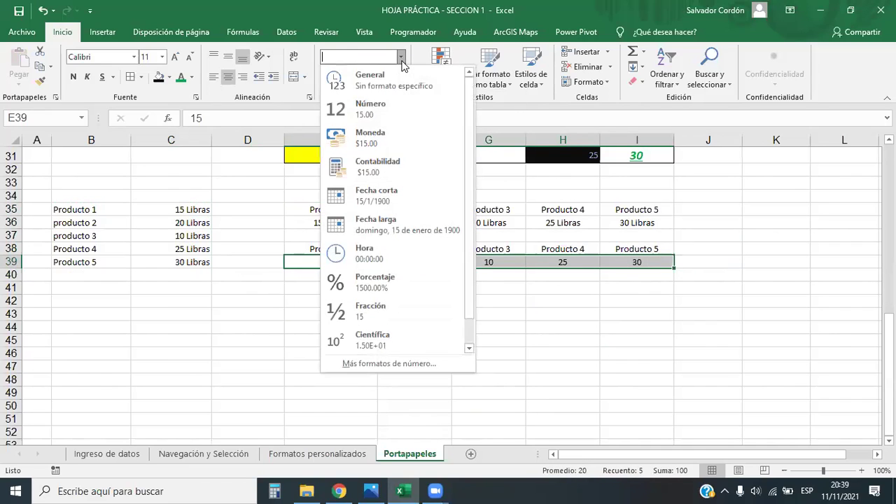
pyautogui.click(404, 368)
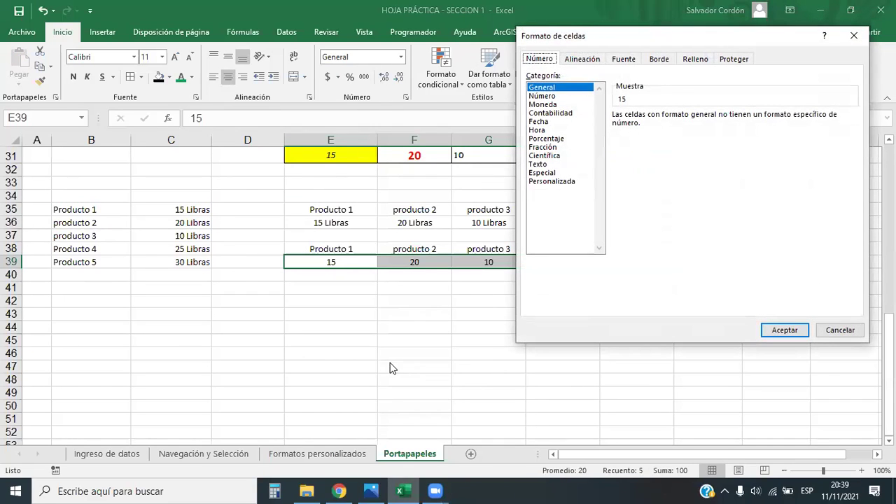
pyautogui.click(553, 181)
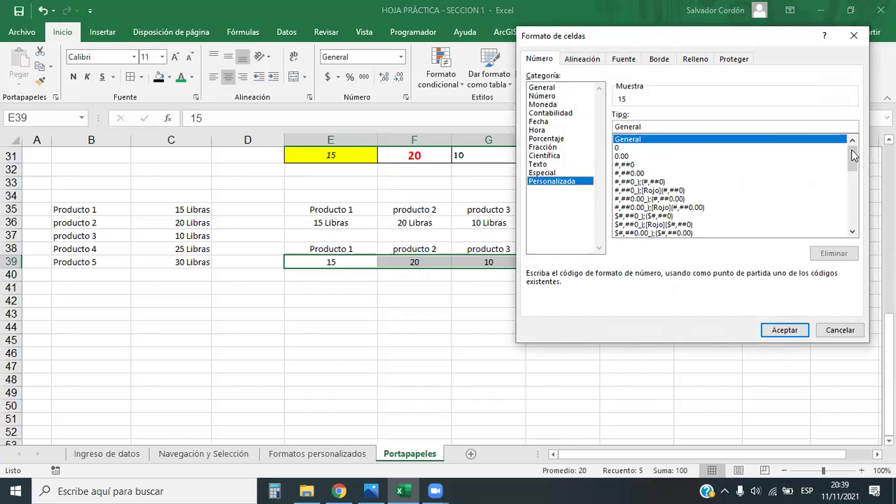
pyautogui.moveTo(852, 156); pyautogui.dragTo(855, 233)
pyautogui.click(633, 233)
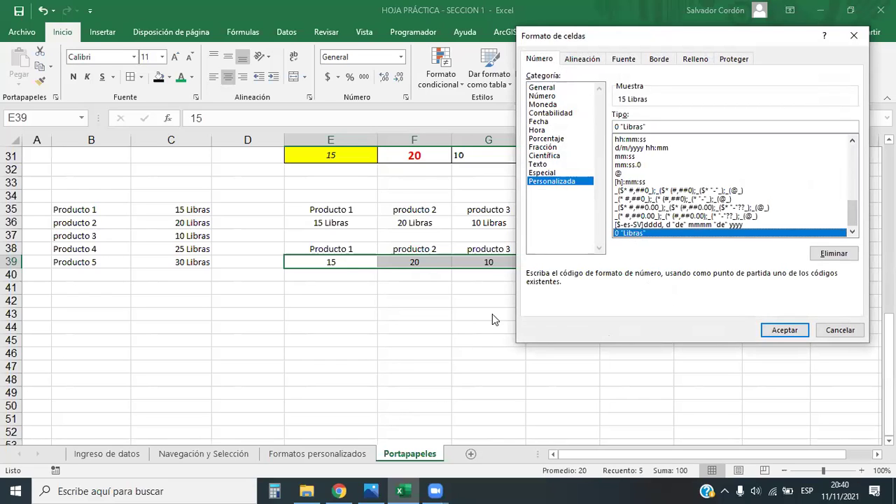
pyautogui.click(784, 329)
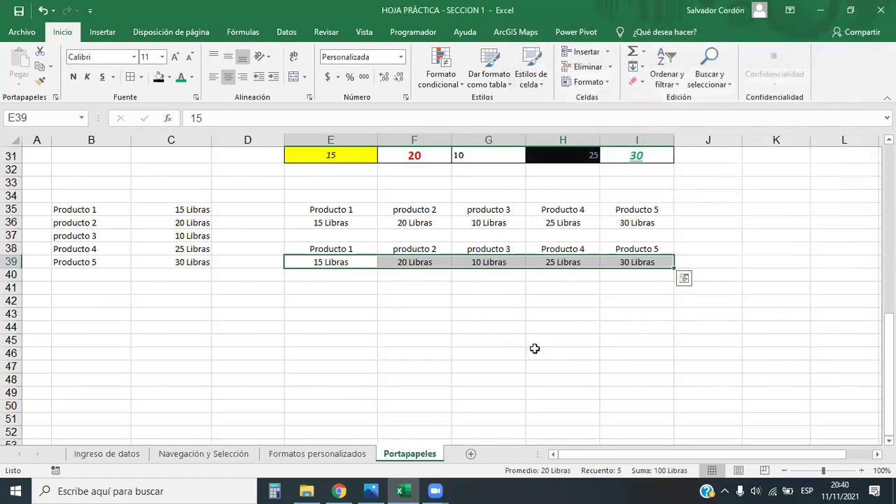
pyautogui.click(488, 352)
# Review the quantities in E39:I39, the original table B2:C6, its transposed version E4:I5, the formatted table E30:I31 and the list B35:C39.
pyautogui.moveTo(346, 262); pyautogui.dragTo(664, 259)
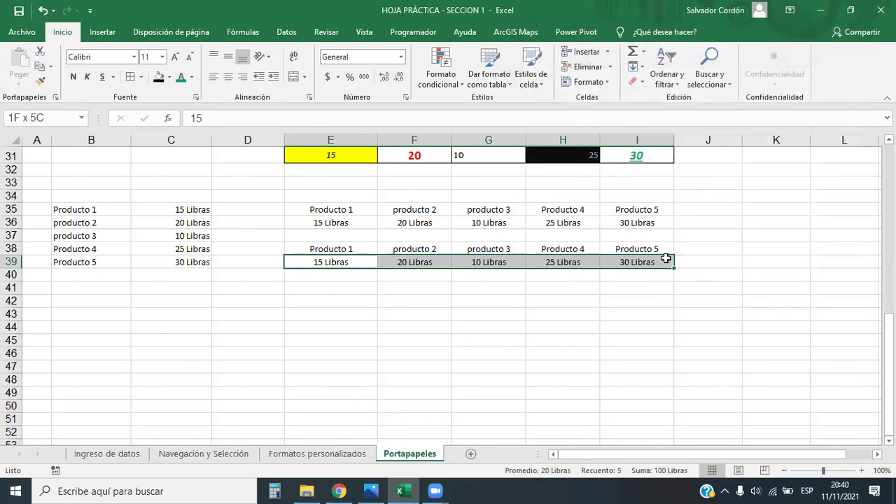
pyautogui.click(629, 358)
pyautogui.moveTo(357, 264); pyautogui.dragTo(626, 244)
pyautogui.click(633, 313)
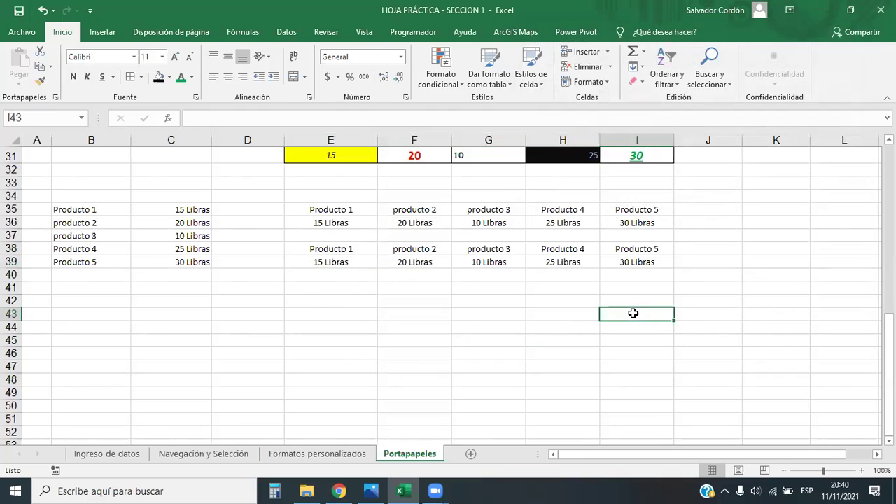
pyautogui.click(590, 368)
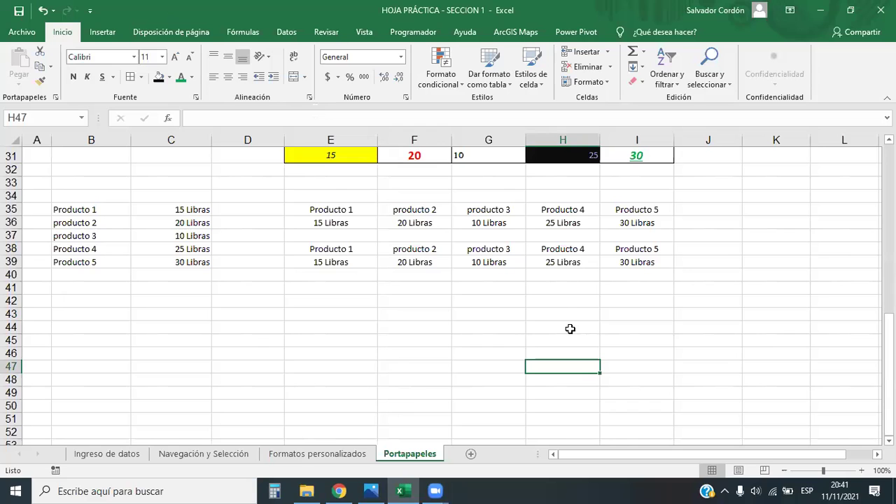
pyautogui.scroll(10, 569, 329)
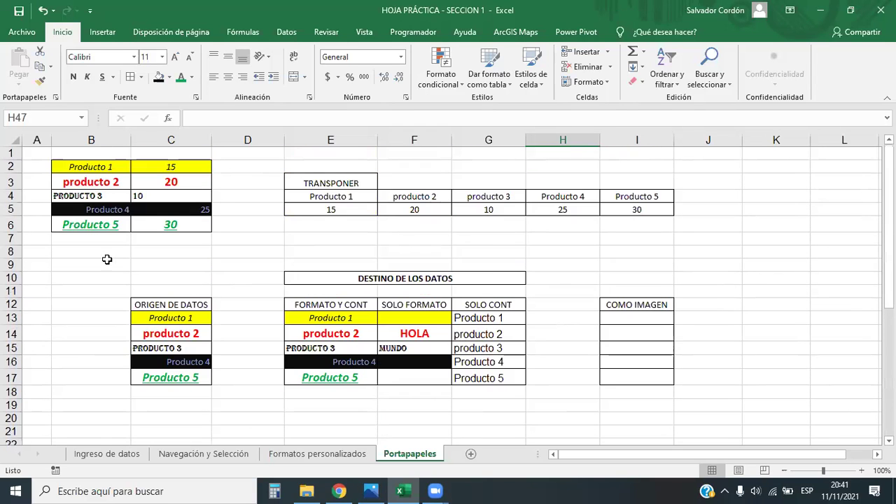
pyautogui.moveTo(83, 169); pyautogui.dragTo(183, 226)
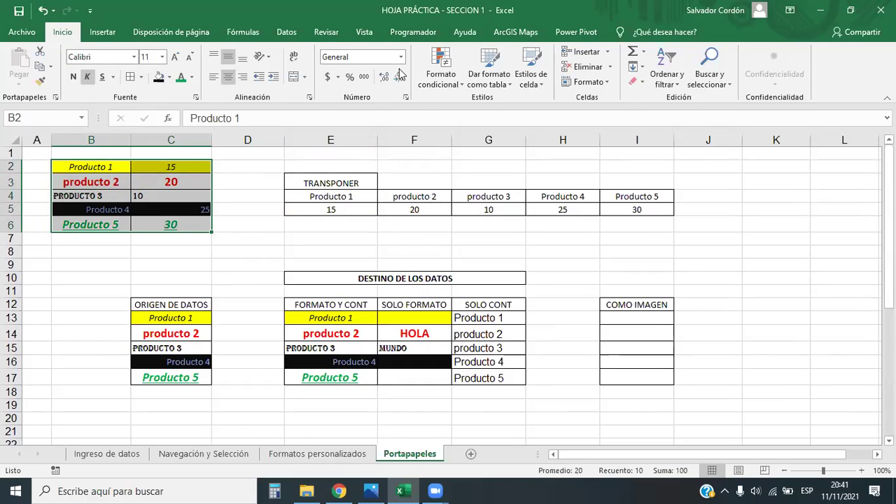
pyautogui.moveTo(312, 196); pyautogui.dragTo(664, 211)
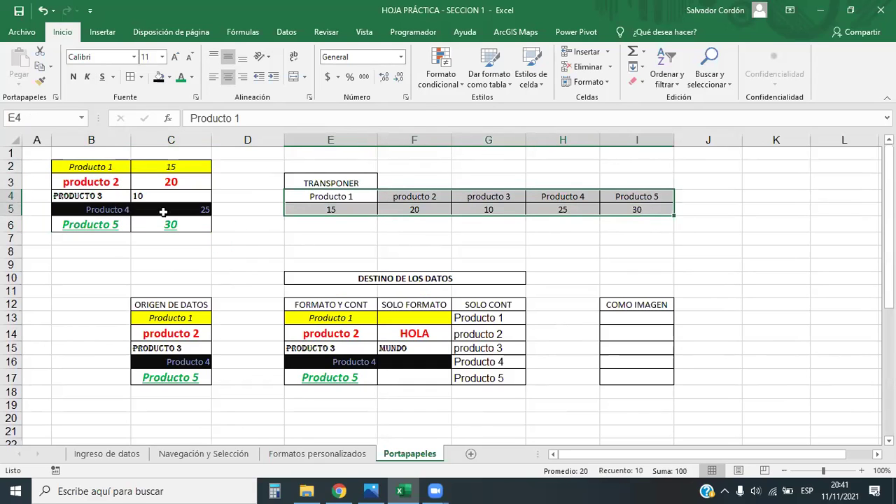
pyautogui.click(162, 235)
pyautogui.moveTo(79, 166); pyautogui.dragTo(89, 226)
pyautogui.moveTo(300, 196); pyautogui.dragTo(650, 193)
pyautogui.scroll(-9, 630, 204)
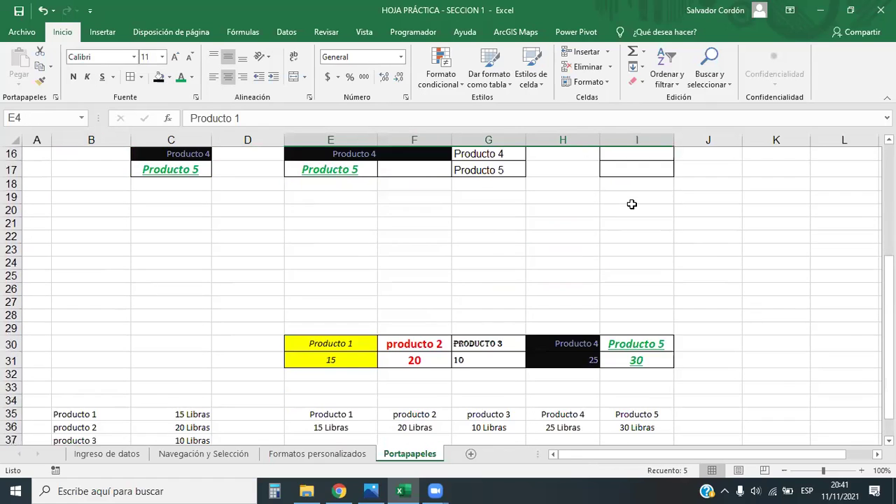
pyautogui.moveTo(323, 178); pyautogui.dragTo(634, 196)
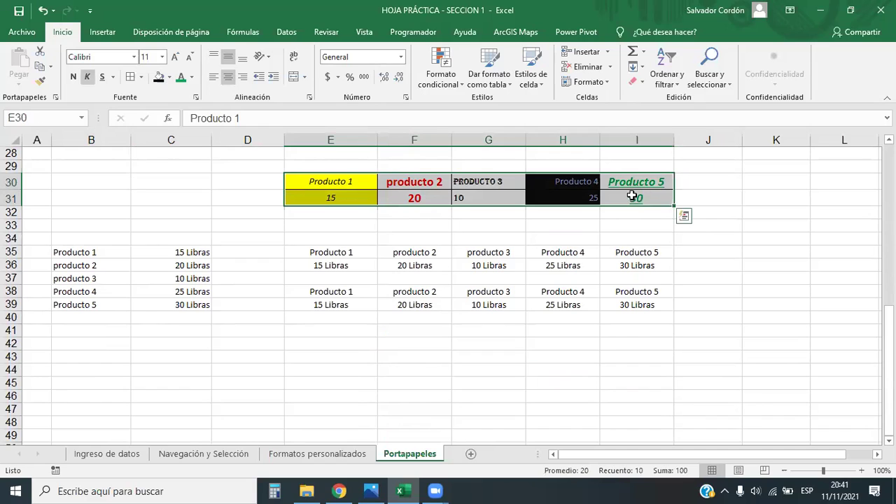
pyautogui.moveTo(116, 250); pyautogui.dragTo(185, 303)
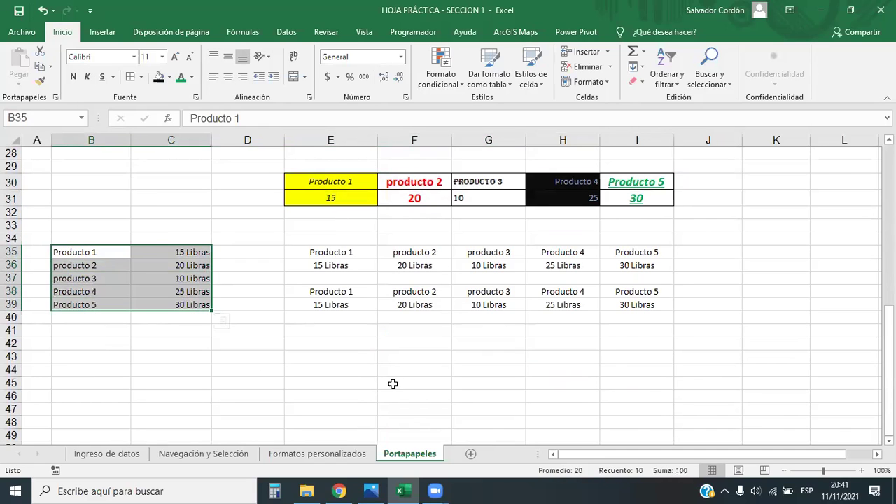
# Delete the contents of the transposed copies in E35:I40 and of the product list in B34:C41.
pyautogui.moveTo(296, 250); pyautogui.dragTo(649, 319)
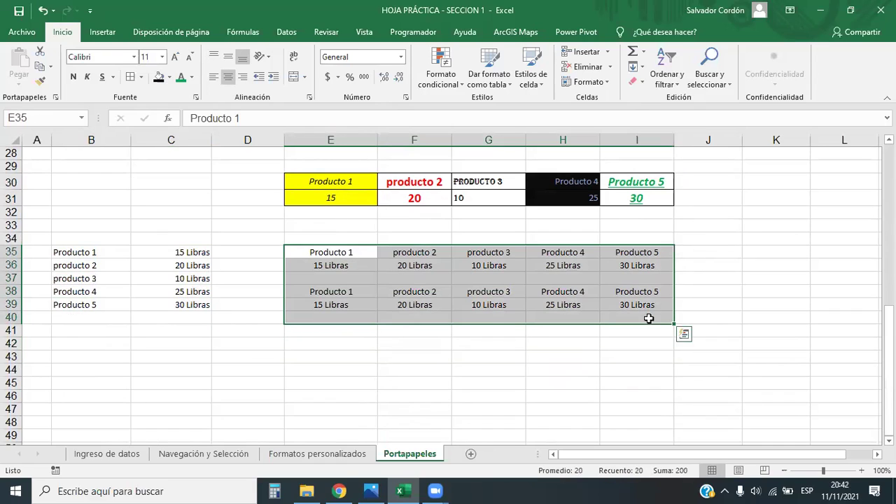
pyautogui.press('Delete')
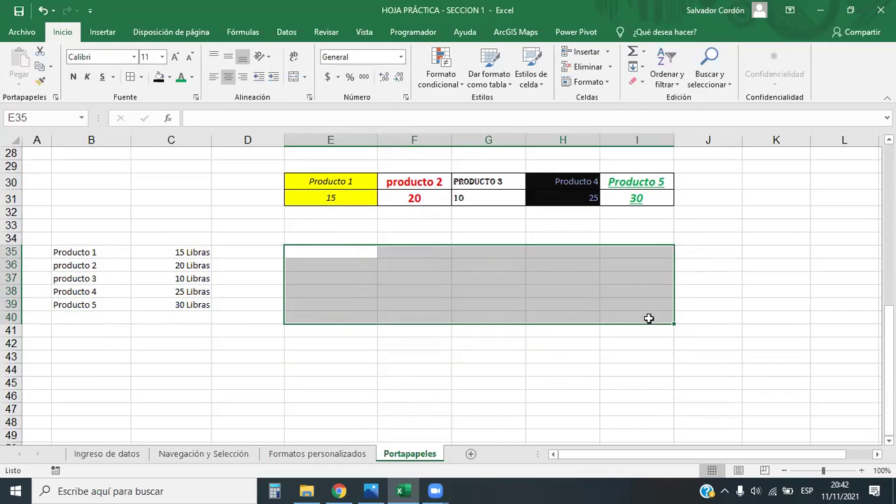
pyautogui.moveTo(371, 189); pyautogui.dragTo(636, 198)
pyautogui.moveTo(54, 254); pyautogui.dragTo(196, 318)
pyautogui.click(424, 319)
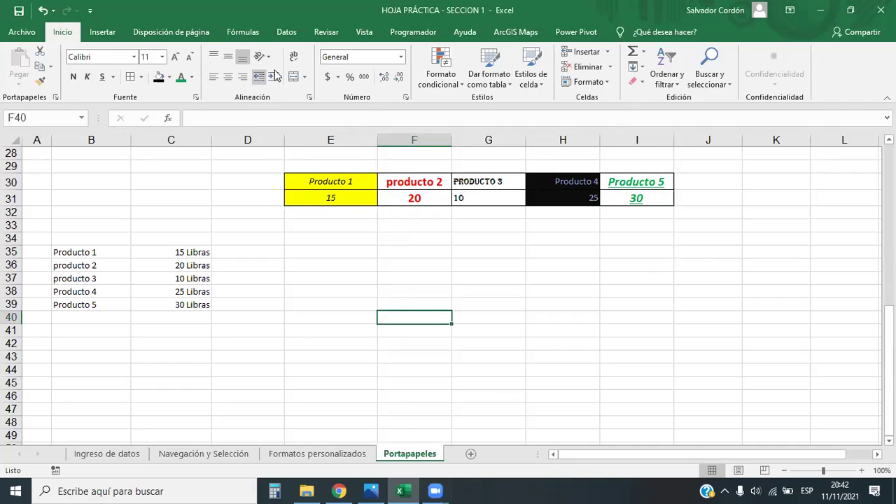
pyautogui.moveTo(90, 240); pyautogui.dragTo(207, 340)
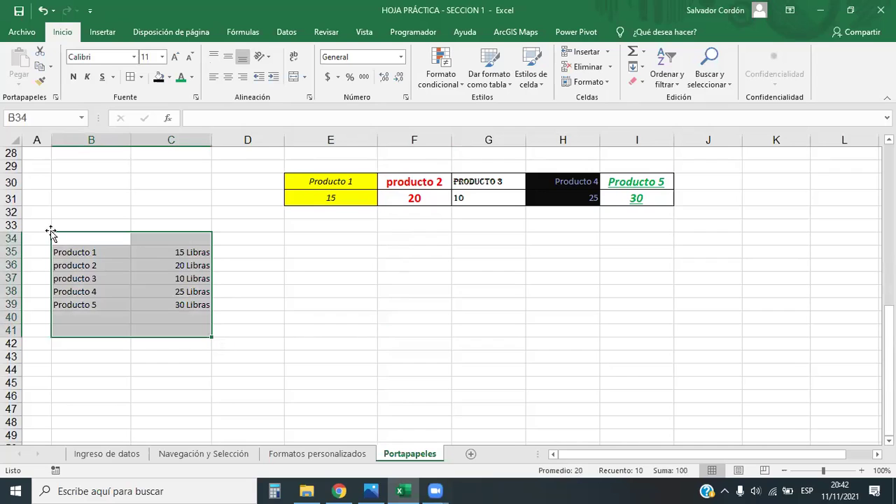
pyautogui.press('Delete')
pyautogui.click(459, 353)
# Copy the formatted table E30:I31 and paste only its values, transposed, at B35 with Paste Special.
pyautogui.moveTo(319, 173); pyautogui.dragTo(658, 197)
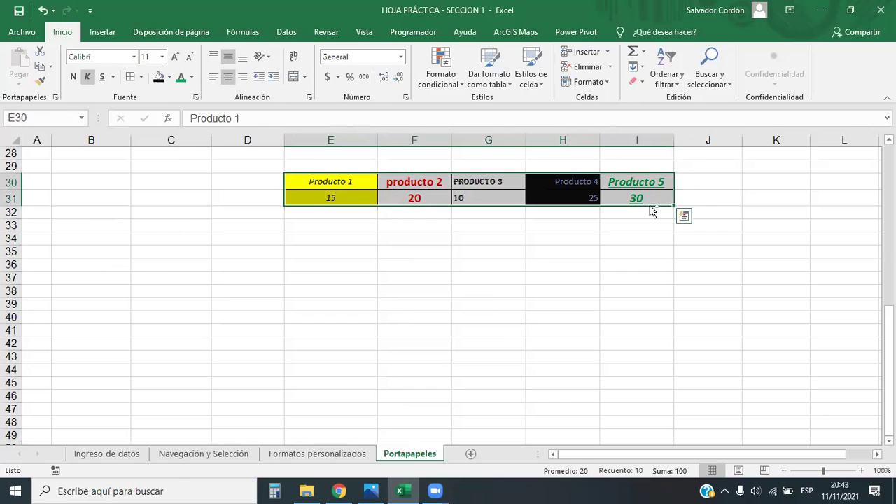
pyautogui.hotkey('ctrl', 'c')
pyautogui.click(115, 255)
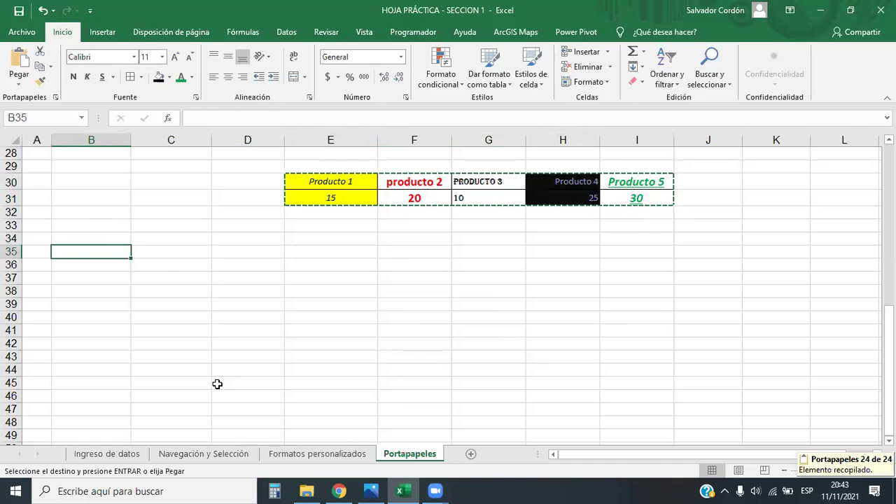
pyautogui.click(24, 84)
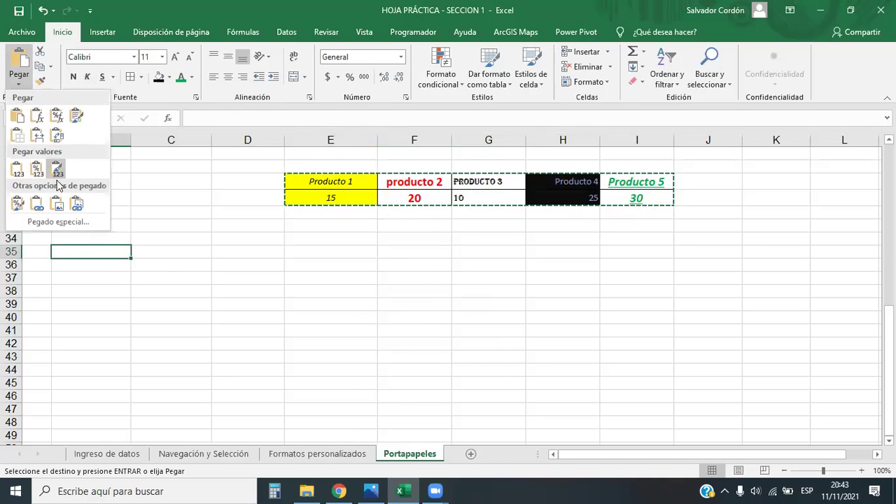
pyautogui.click(70, 221)
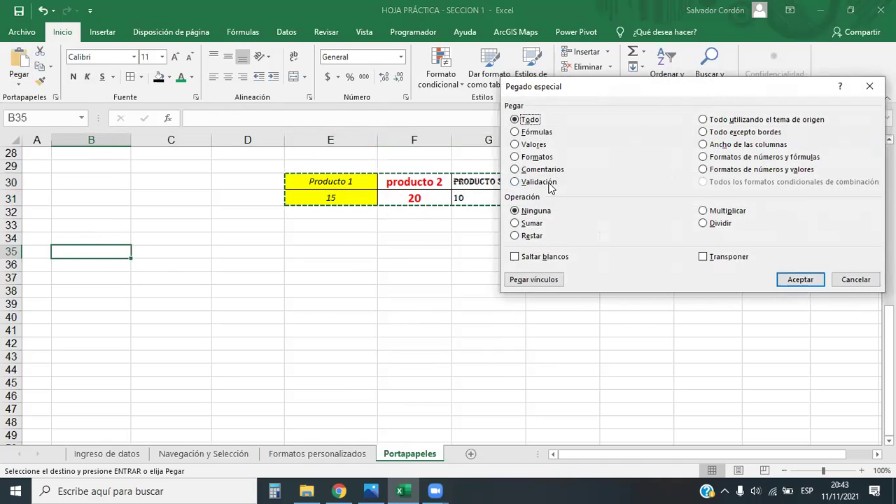
pyautogui.click(519, 145)
pyautogui.click(702, 257)
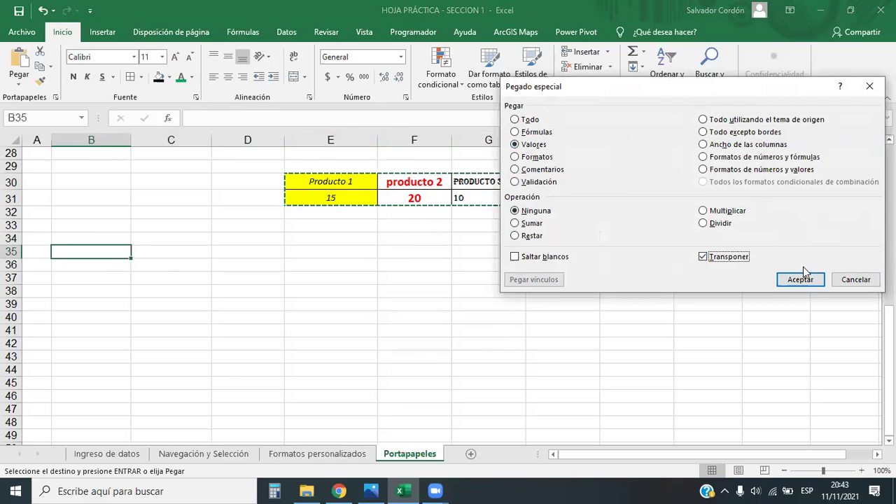
pyautogui.click(801, 281)
pyautogui.click(469, 371)
# Compare the pasted list in B35:C39 with the product row E30:I30, and delete the contents of B35:D40.
pyautogui.moveTo(134, 252); pyautogui.dragTo(105, 305)
pyautogui.moveTo(316, 182); pyautogui.dragTo(655, 176)
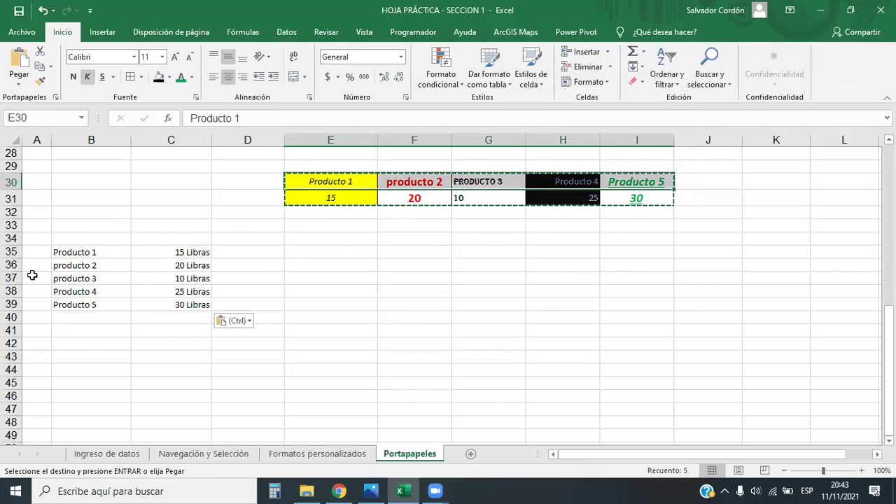
pyautogui.moveTo(79, 253); pyautogui.dragTo(89, 305)
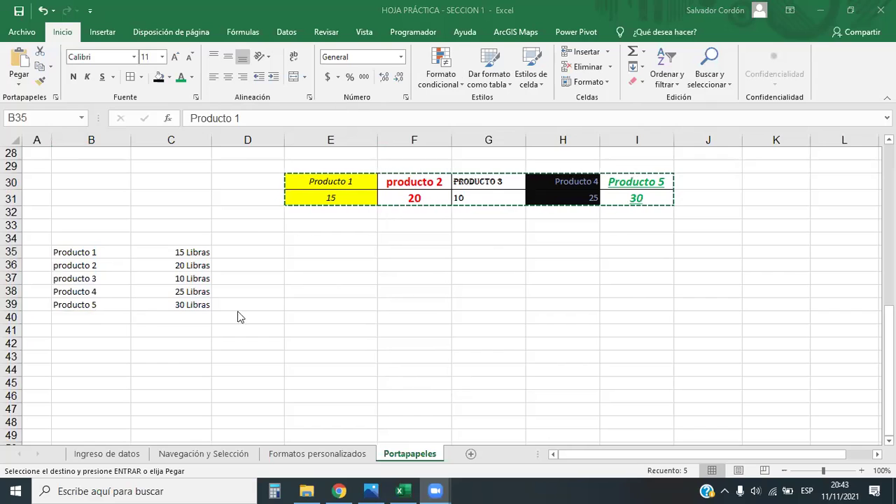
pyautogui.click(431, 316)
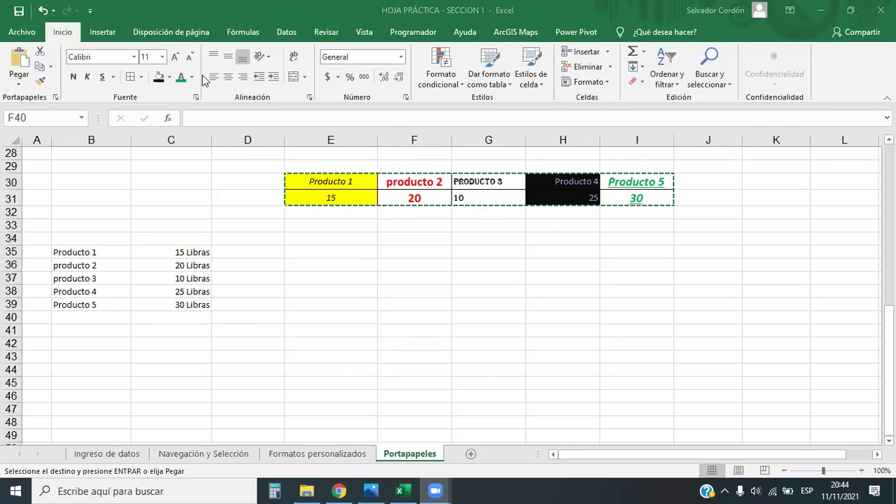
pyautogui.moveTo(105, 250); pyautogui.dragTo(217, 318)
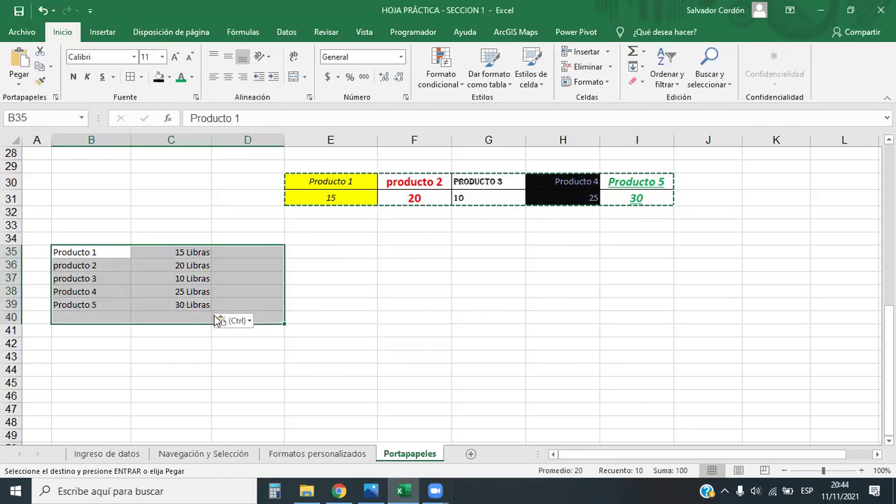
pyautogui.press('Delete')
pyautogui.click(278, 306)
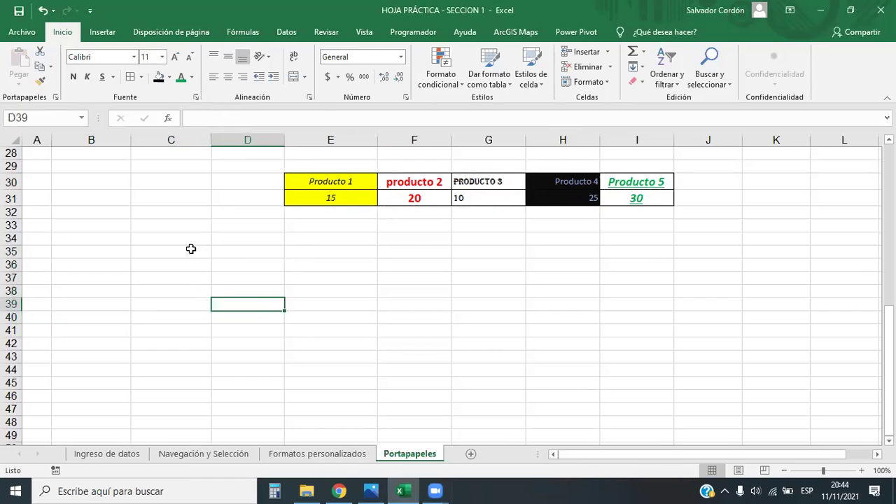
# Test the number format left in column C by entering hola in C35, hola in C36 and 7 in C37.
pyautogui.moveTo(191, 249); pyautogui.dragTo(200, 332)
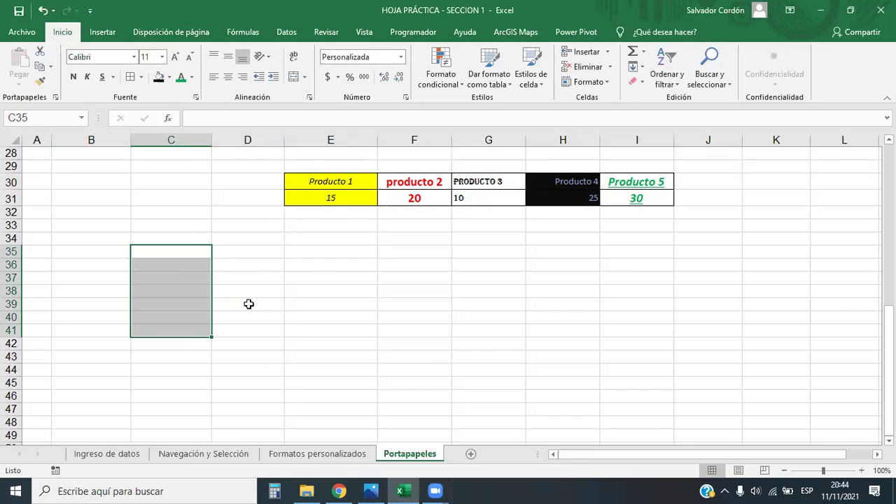
pyautogui.click(198, 255)
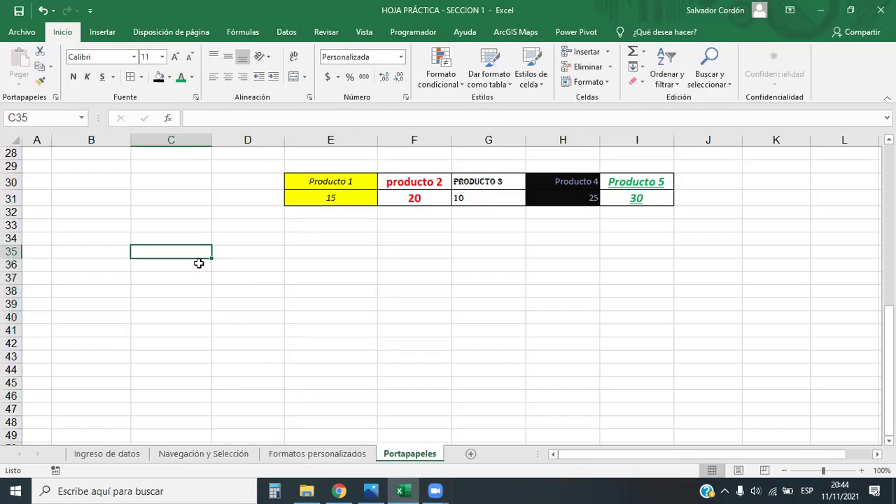
pyautogui.write('hola')
pyautogui.press('Return')
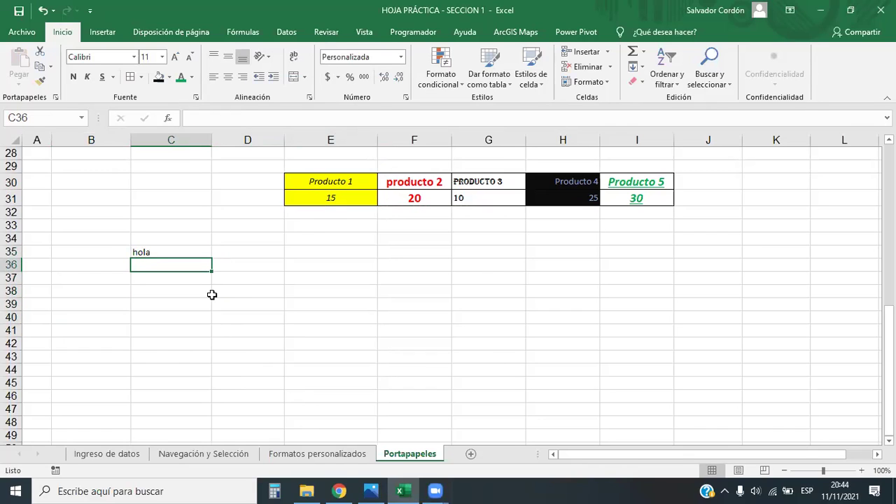
pyautogui.write('hola')
pyautogui.press('Return')
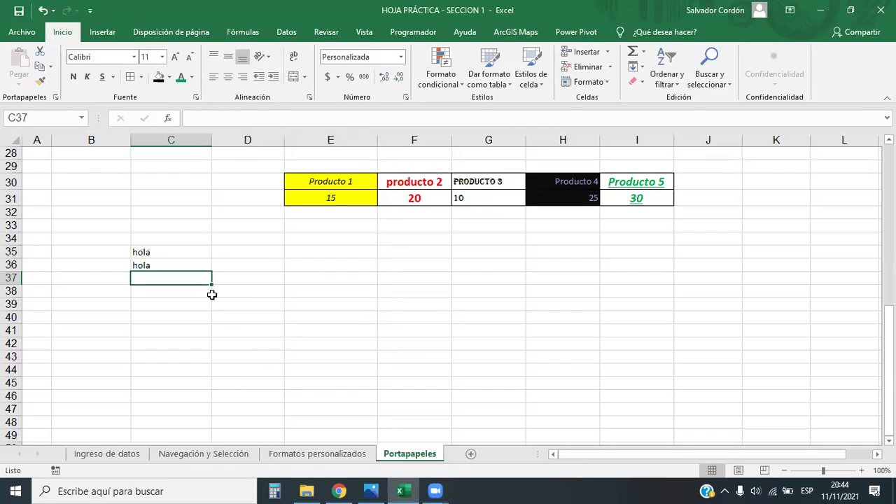
pyautogui.write('7')
pyautogui.press('Return')
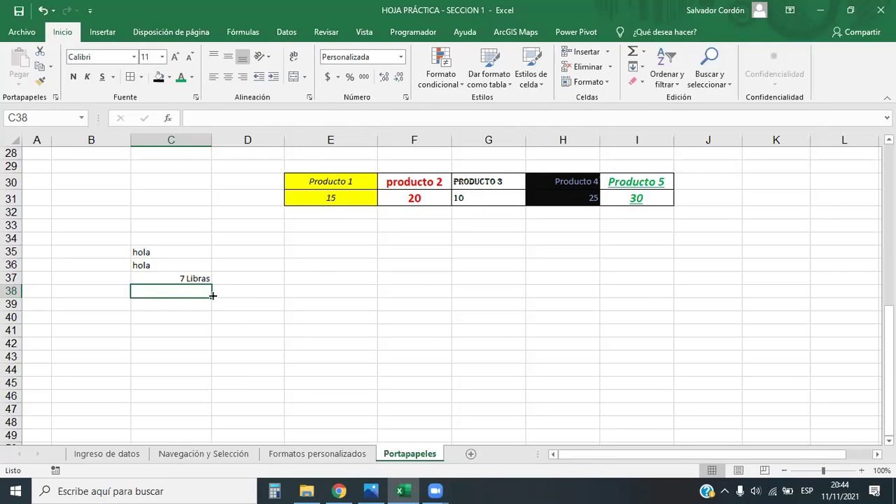
# Delete the test entries from C34:C41.
pyautogui.moveTo(160, 250); pyautogui.dragTo(186, 329)
pyautogui.press('Delete')
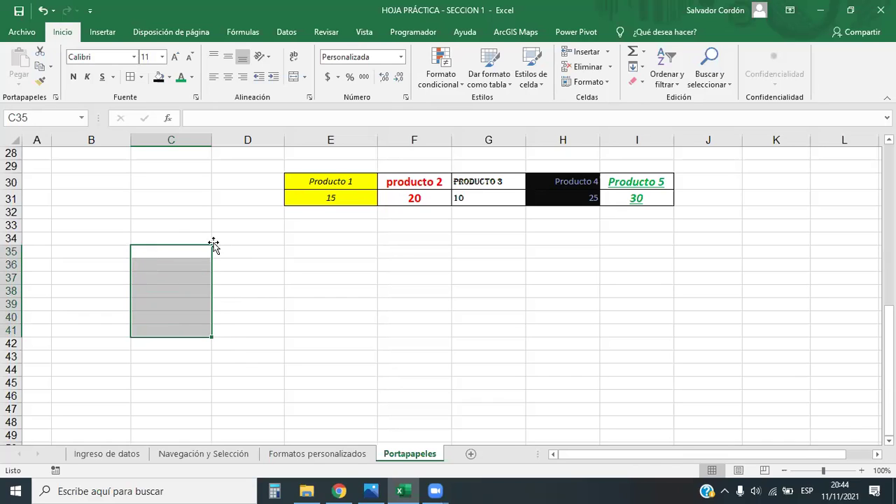
pyautogui.hotkey('ctrl', 'z')
pyautogui.moveTo(168, 239); pyautogui.dragTo(186, 336)
pyautogui.press('Delete')
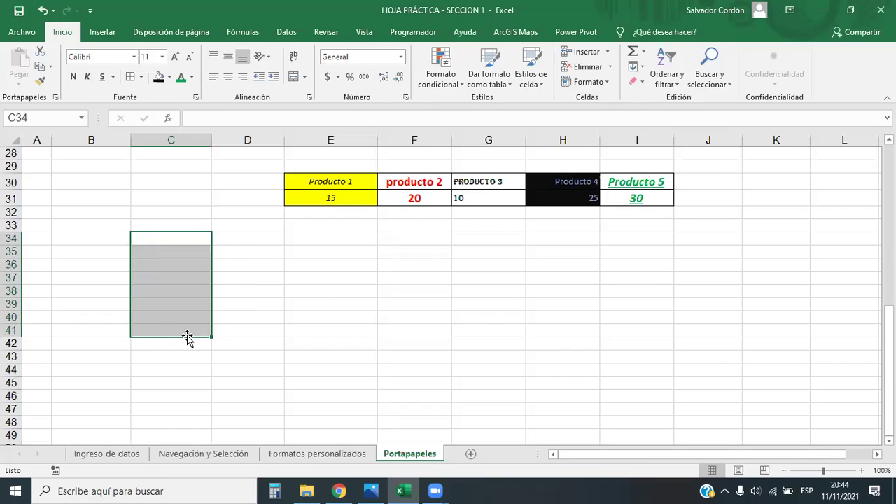
# Check the number format of the emptied cells C35:C40 and clear all formats from the range A32:D46.
pyautogui.click(186, 274)
pyautogui.click(194, 256)
pyautogui.press('Down')
pyautogui.press('Down')
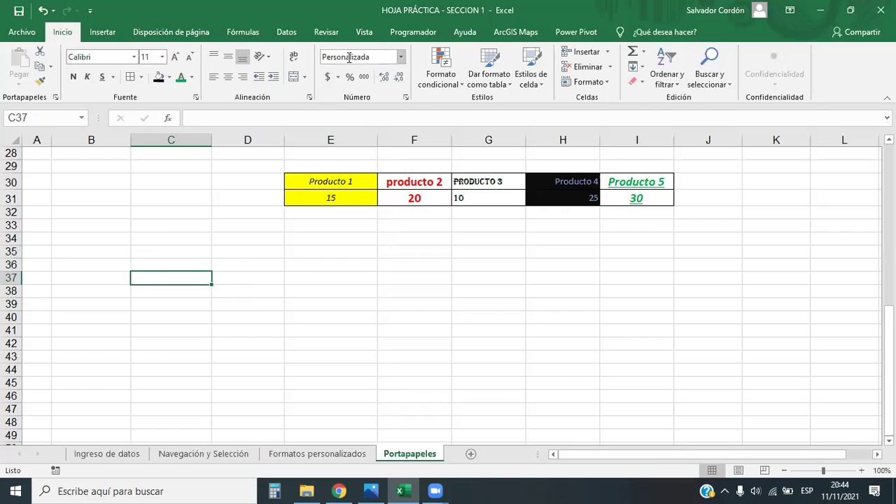
pyautogui.moveTo(184, 252); pyautogui.dragTo(186, 322)
pyautogui.click(283, 266)
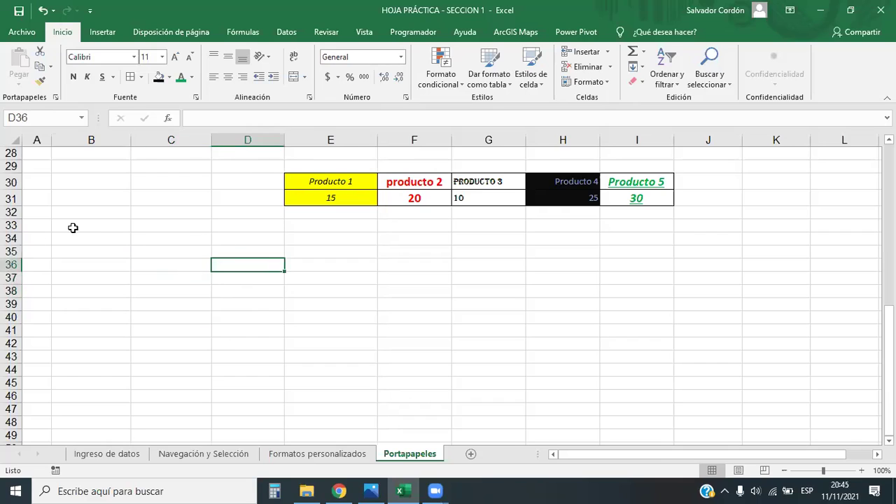
pyautogui.moveTo(128, 224); pyautogui.dragTo(256, 378)
pyautogui.click(133, 263)
pyautogui.moveTo(46, 218); pyautogui.dragTo(249, 395)
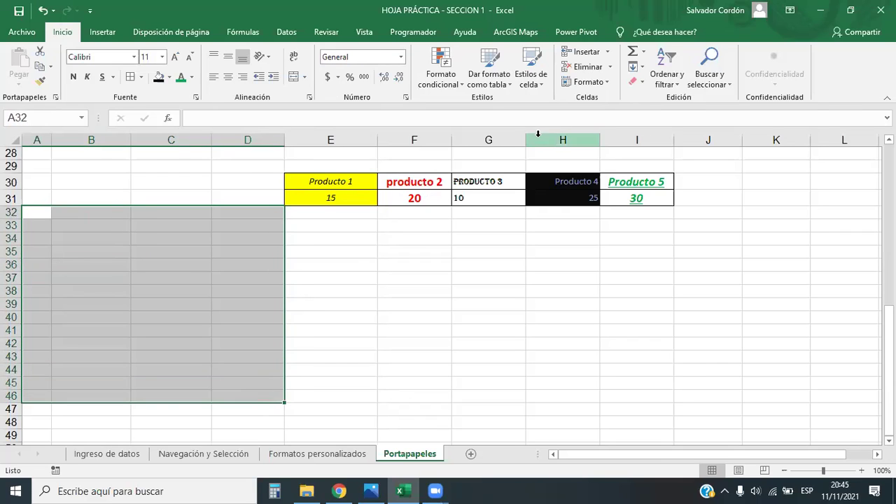
pyautogui.click(641, 83)
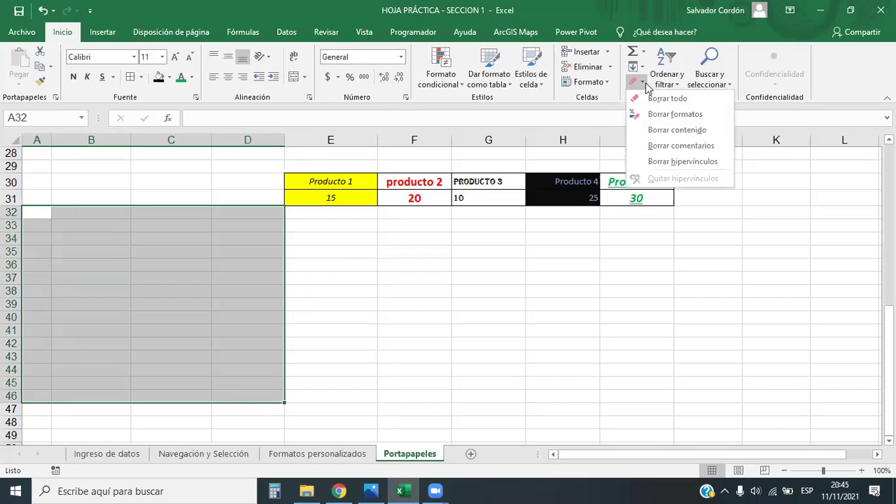
pyautogui.click(675, 114)
# Enter 5 in each of the cells C36:C39 to test the cleared number format.
pyautogui.moveTo(91, 267); pyautogui.dragTo(180, 295)
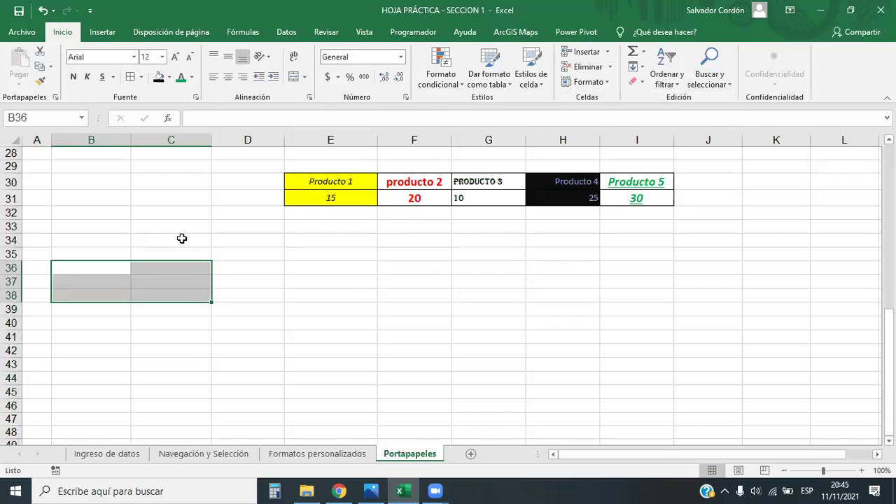
pyautogui.click(183, 240)
pyautogui.hotkey('shift', 'Down')
pyautogui.hotkey('shift', 'Down')
pyautogui.hotkey('shift', 'Down')
pyautogui.hotkey('shift', 'Down')
pyautogui.hotkey('shift', 'Down')
pyautogui.click(186, 255)
pyautogui.click(186, 261)
pyautogui.write('5')
pyautogui.press('Return')
pyautogui.write('5')
pyautogui.press('Return')
pyautogui.write('5')
pyautogui.press('Return')
pyautogui.write('5')
pyautogui.press('Return')
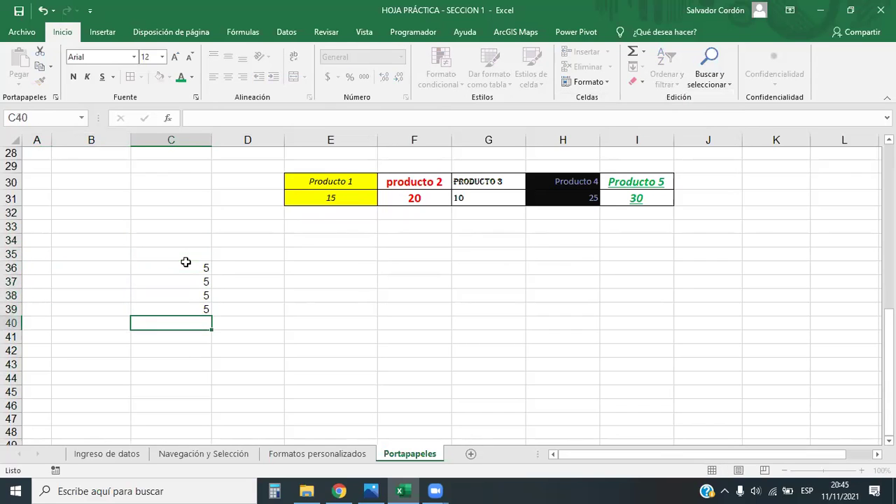
# Enter 5 in C35, directly above the other test values.
pyautogui.press('Up')
pyautogui.press('Up')
pyautogui.press('Up')
pyautogui.press('Up')
pyautogui.press('Up')
pyautogui.write('5')
pyautogui.press('Return')
# Delete the test numbers from C34:C42.
pyautogui.moveTo(202, 259); pyautogui.dragTo(206, 294)
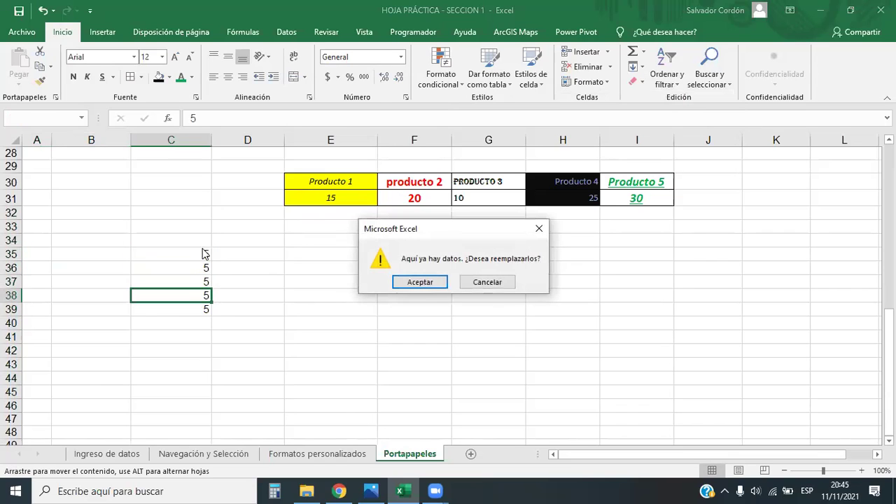
pyautogui.click(539, 228)
pyautogui.moveTo(200, 238); pyautogui.dragTo(210, 353)
pyautogui.press('Delete')
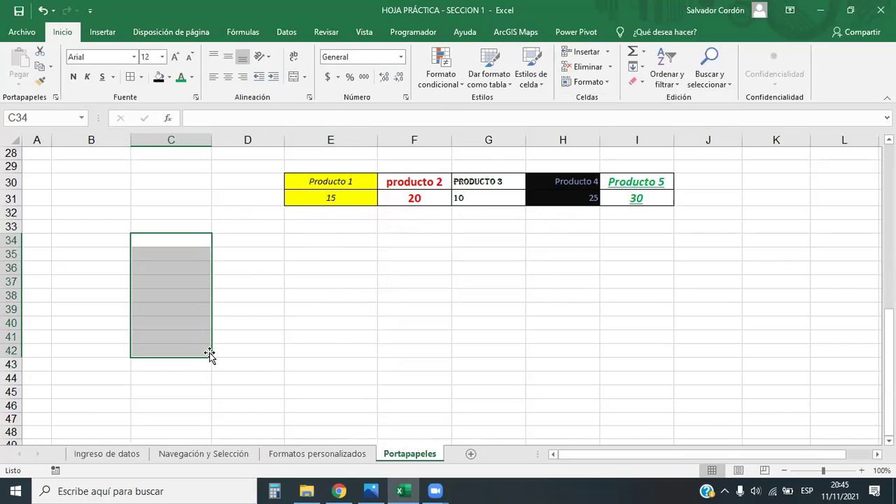
pyautogui.click(236, 282)
pyautogui.click(171, 240)
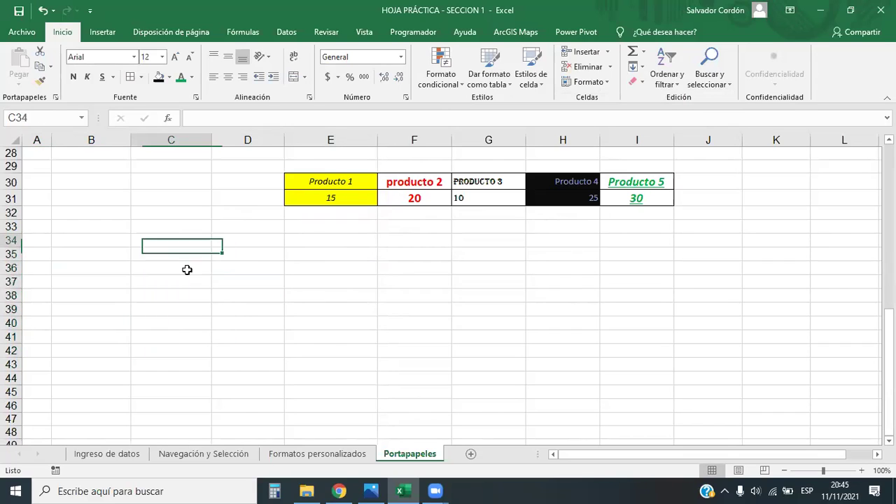
pyautogui.click(413, 309)
# Copy E30:I31 again and paste it at B35 with the Valores and Transponer options of Paste Special.
pyautogui.moveTo(345, 181); pyautogui.dragTo(644, 199)
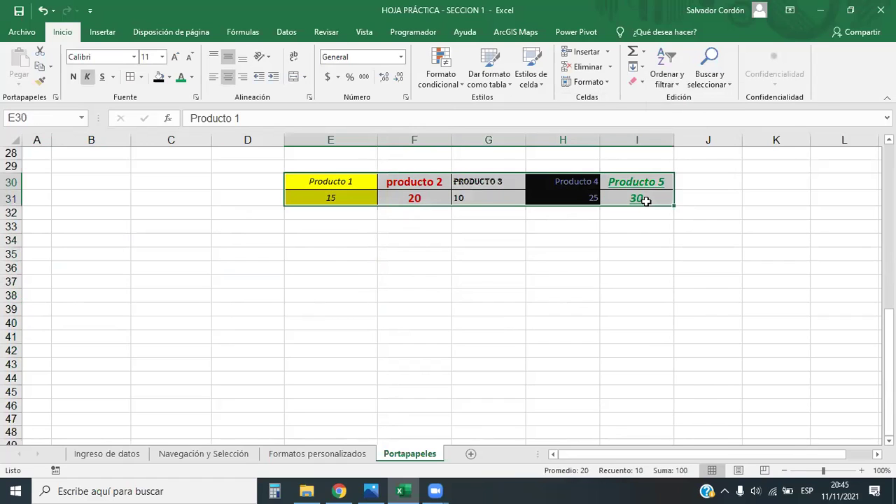
pyautogui.rightClick(644, 199)
pyautogui.click(680, 155)
pyautogui.click(91, 242)
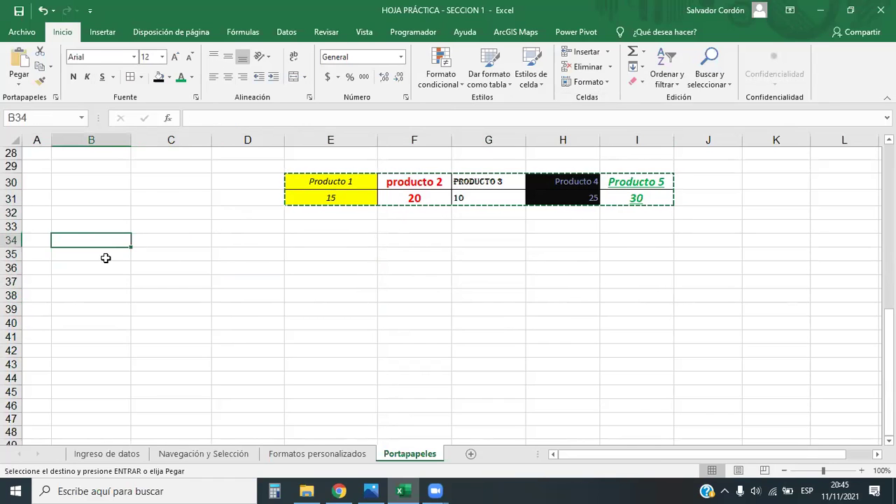
pyautogui.rightClick(112, 258)
pyautogui.click(168, 205)
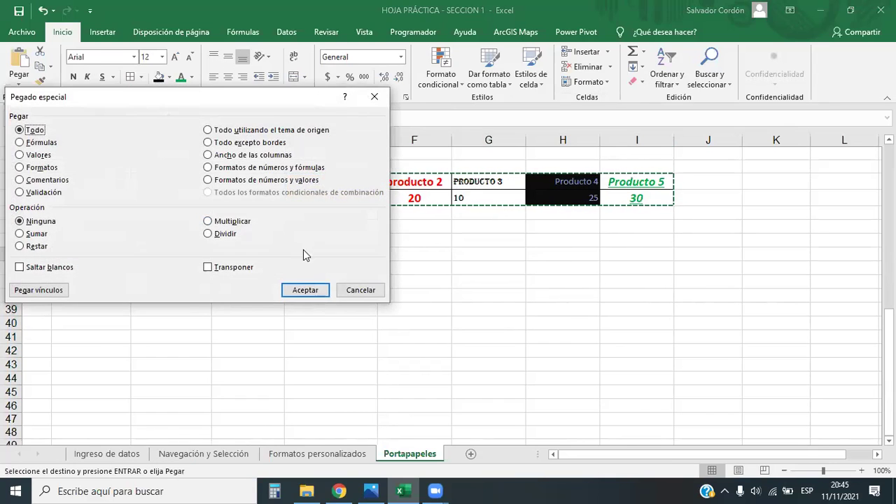
pyautogui.click(208, 266)
pyautogui.click(28, 155)
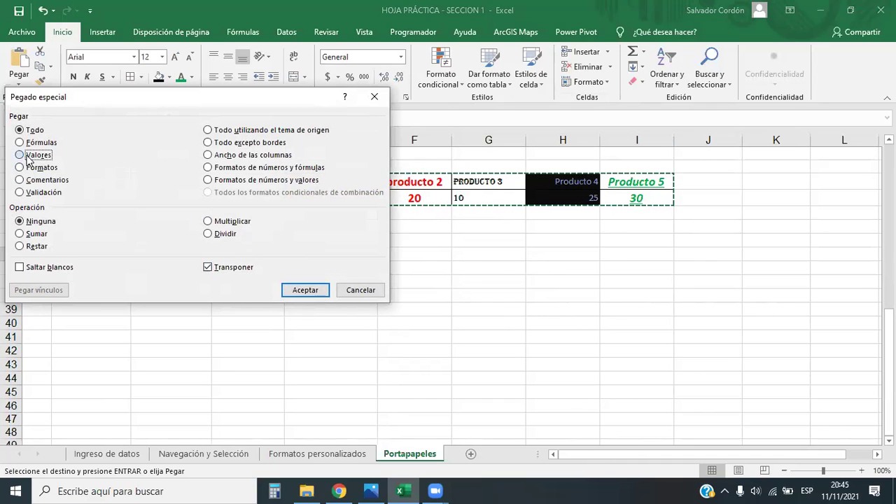
pyautogui.click(294, 290)
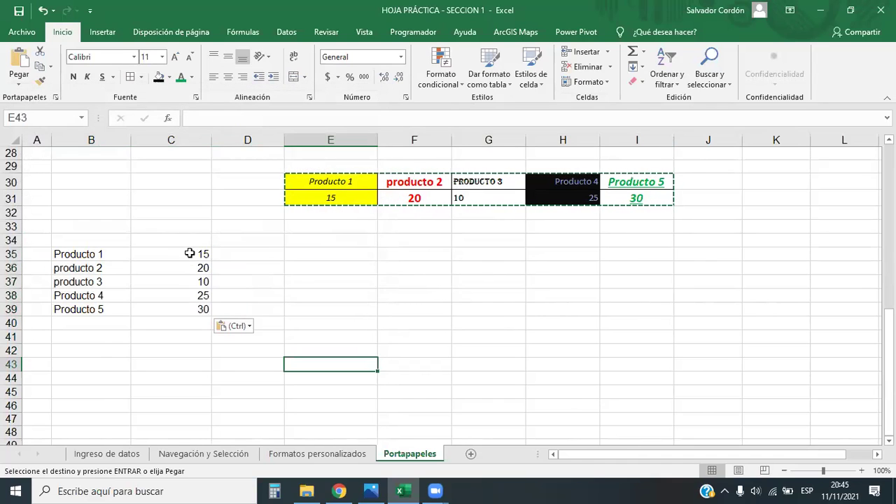
# Delete the pasted quantities from C35:C40 and the product names from B35:B41.
pyautogui.moveTo(190, 254); pyautogui.dragTo(197, 324)
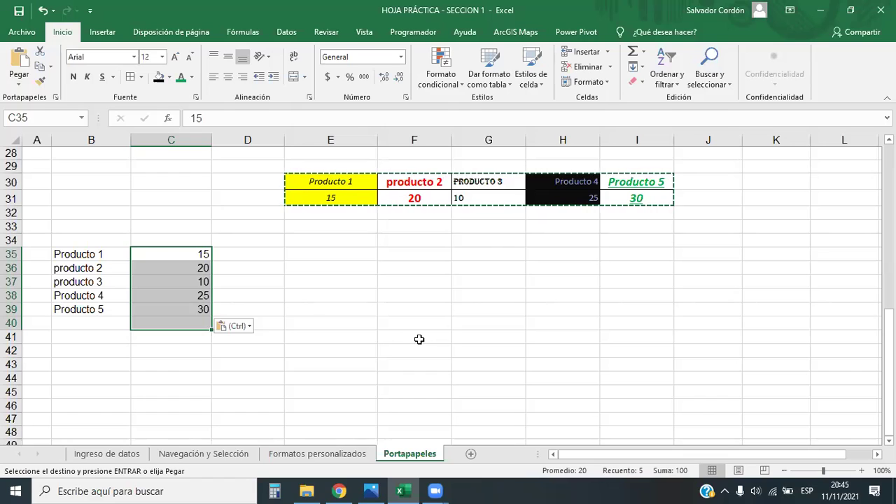
pyautogui.press('Delete')
pyautogui.moveTo(82, 254); pyautogui.dragTo(100, 344)
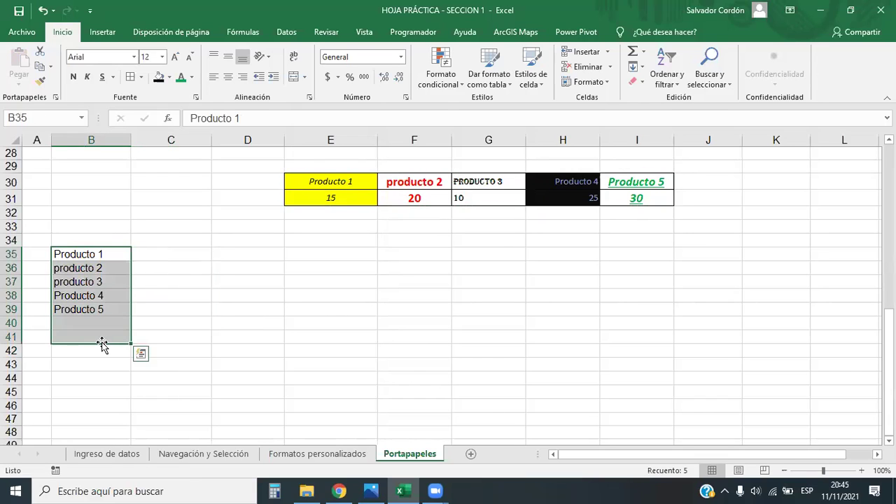
pyautogui.press('Delete')
pyautogui.scroll(1, 306, 238)
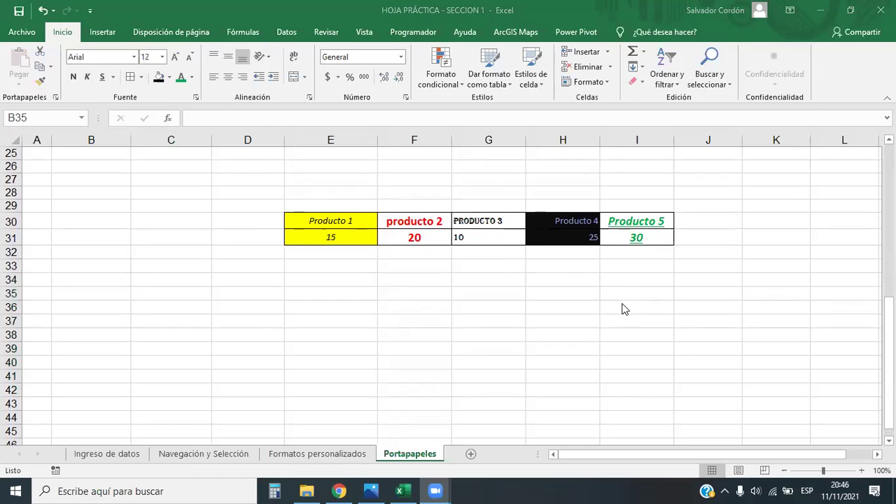
pyautogui.click(182, 306)
pyautogui.click(182, 282)
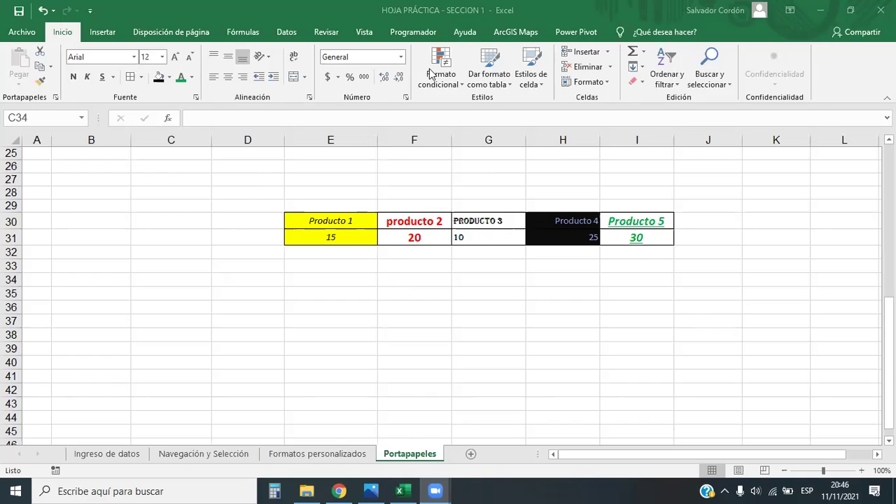
# Apply the existing custom number format 0 "Libras" to cells C34:C41.
pyautogui.click(146, 279)
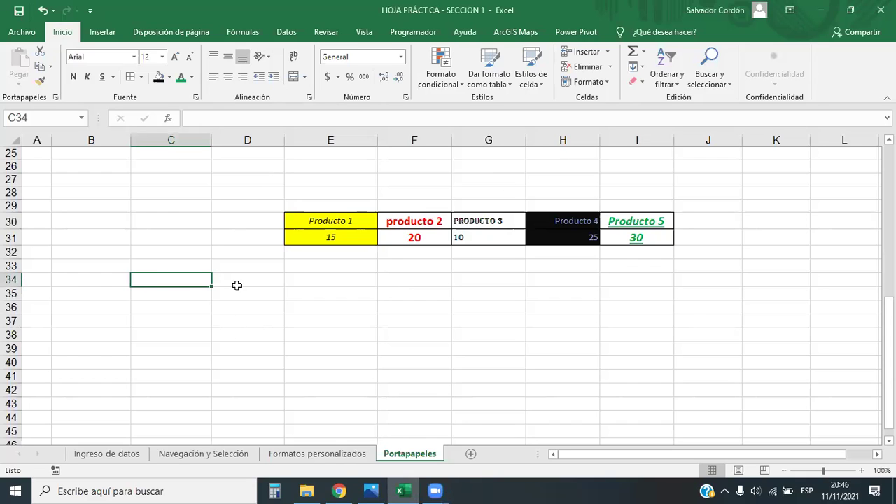
pyautogui.click(401, 57)
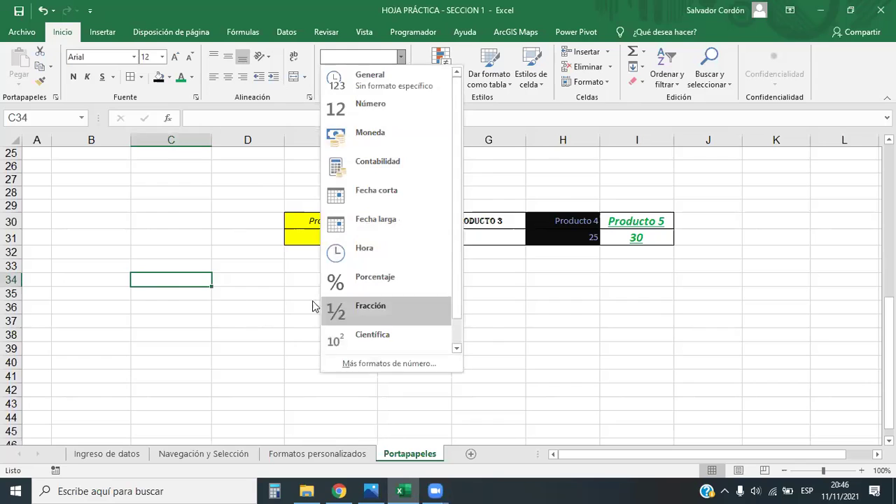
pyautogui.click(192, 285)
pyautogui.moveTo(194, 287); pyautogui.dragTo(194, 378)
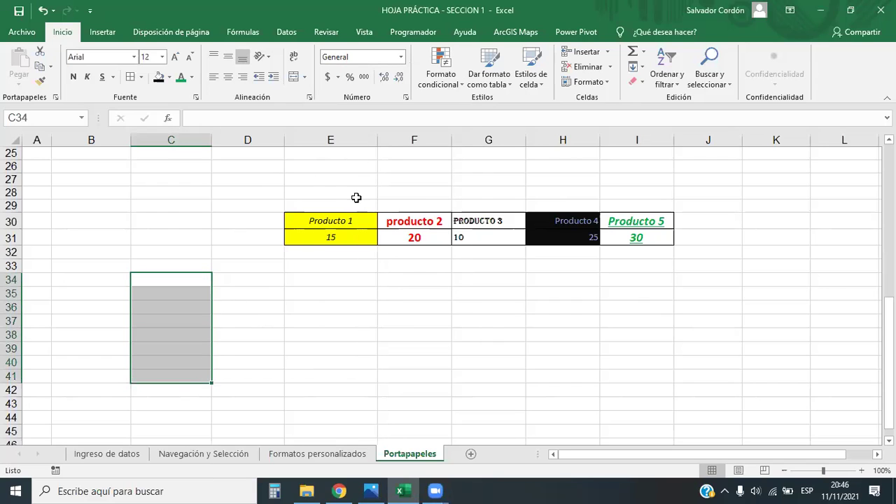
pyautogui.click(401, 56)
pyautogui.click(400, 363)
pyautogui.click(564, 182)
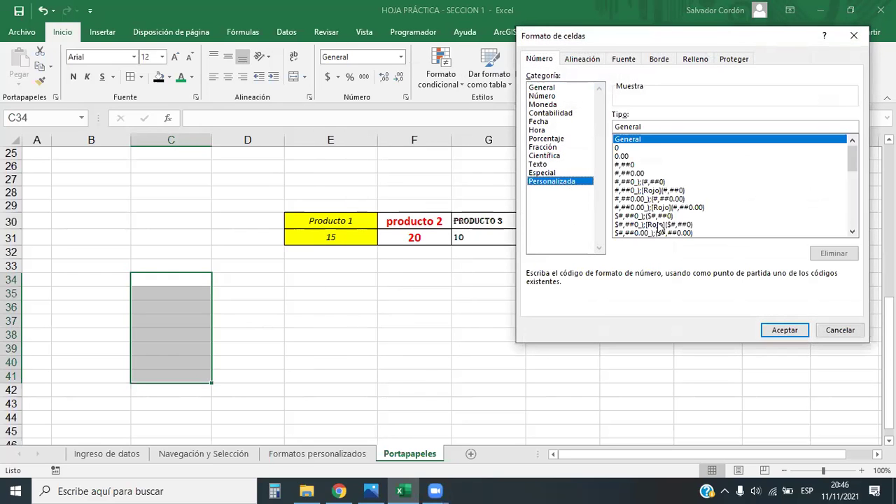
pyautogui.scroll(-10, 830, 161)
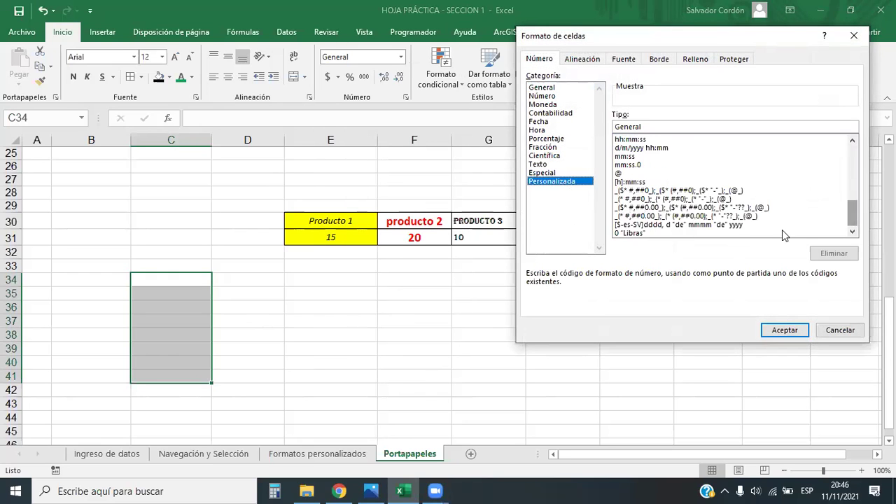
pyautogui.click(644, 233)
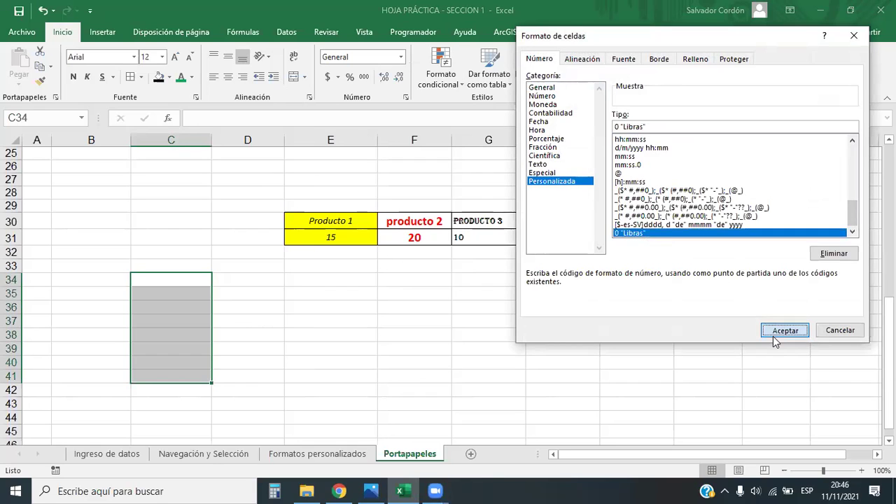
pyautogui.click(782, 331)
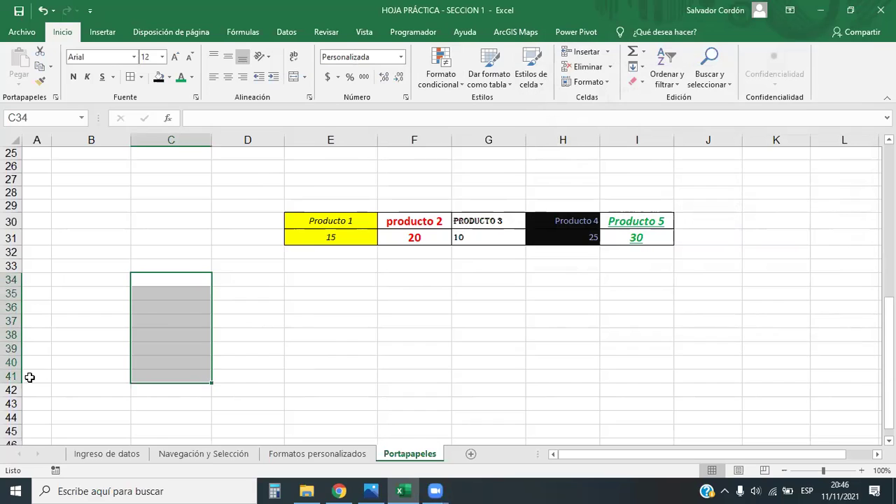
# Enter 7.l in C36 and 5.- in C37.
pyautogui.click(152, 303)
pyautogui.click(166, 279)
pyautogui.click(184, 302)
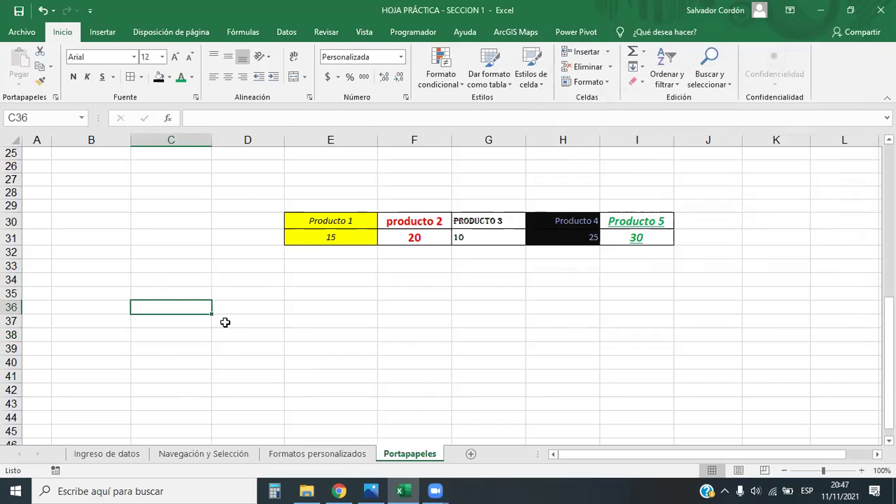
pyautogui.write('7.l')
pyautogui.press('Return')
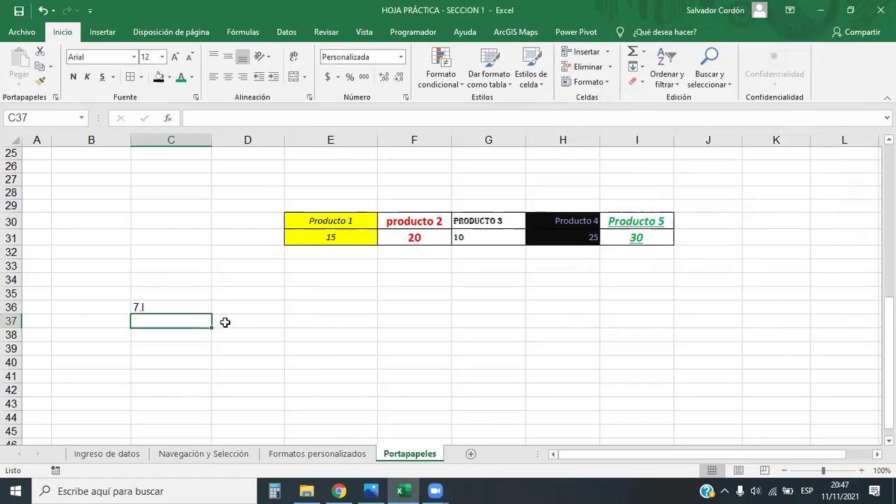
pyautogui.write('5.-')
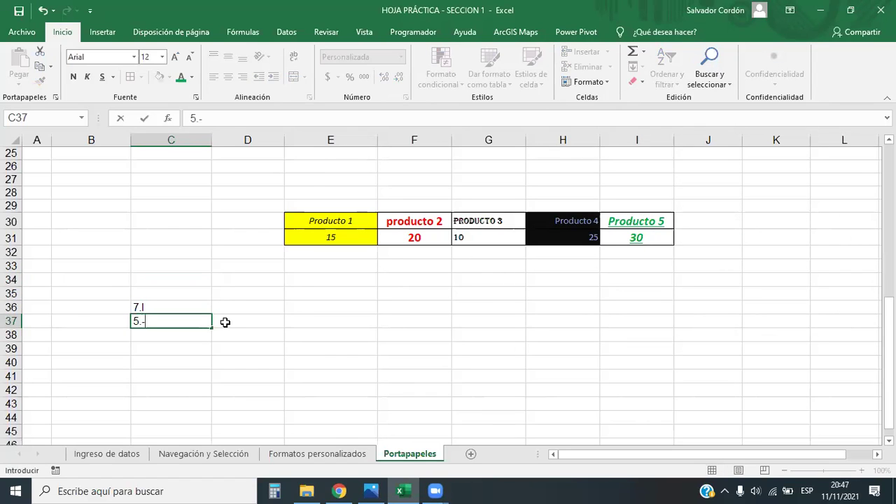
pyautogui.press('Return')
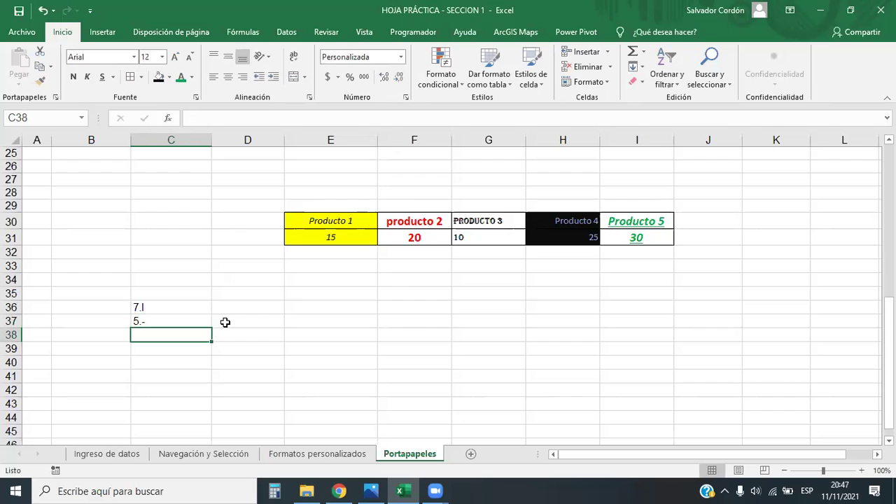
# Enter 5.2 in C38 and 25.45 in C39 to test the Libras format with decimal quantities.
pyautogui.write('5 Libras')
pyautogui.press('Return')
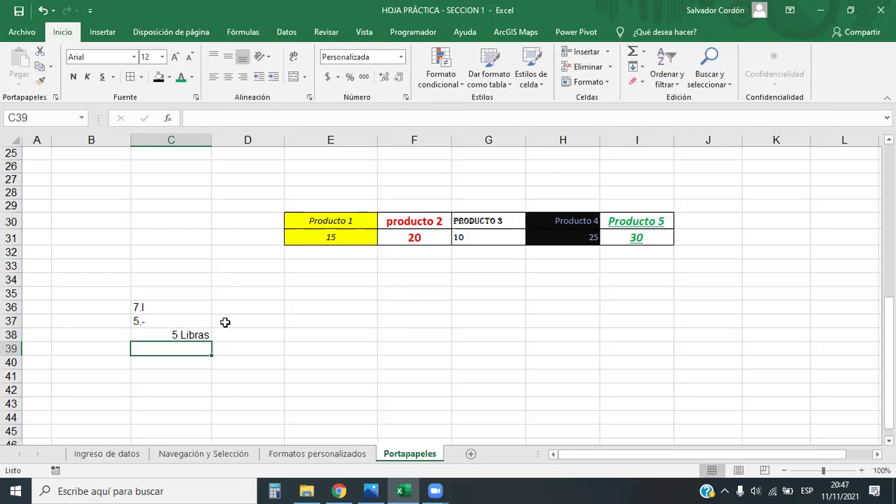
pyautogui.press('Up')
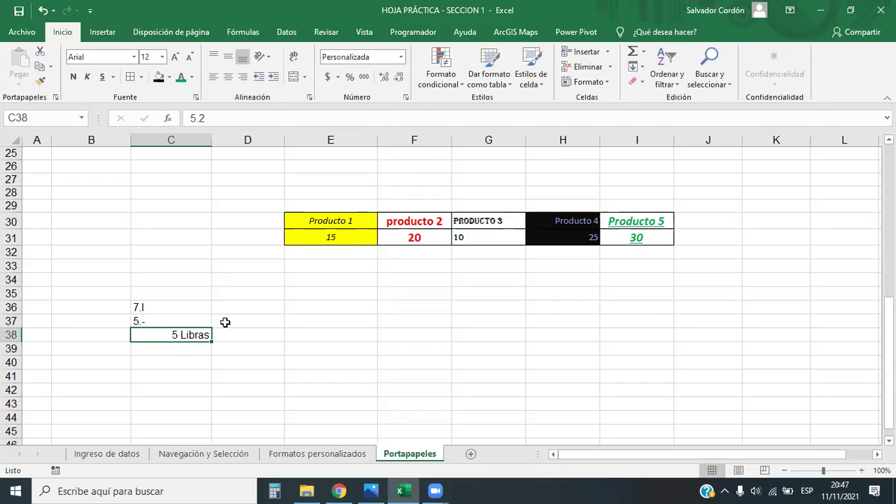
pyautogui.press('Return')
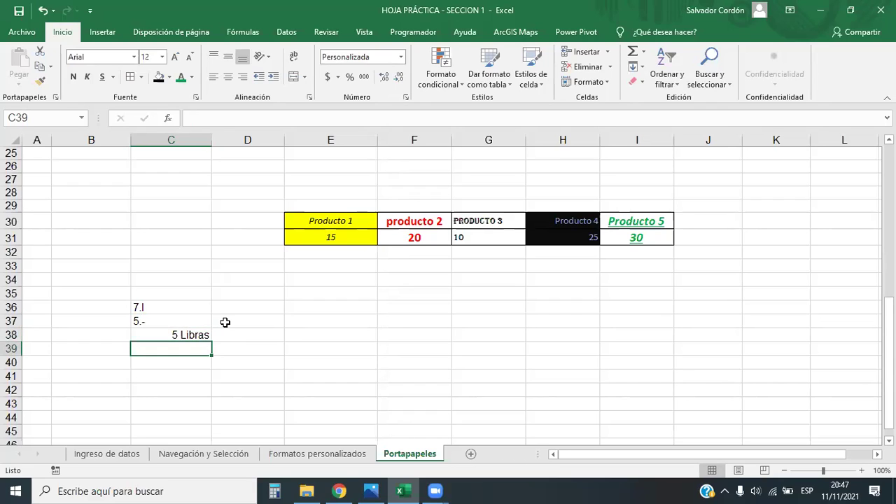
pyautogui.write('25.45')
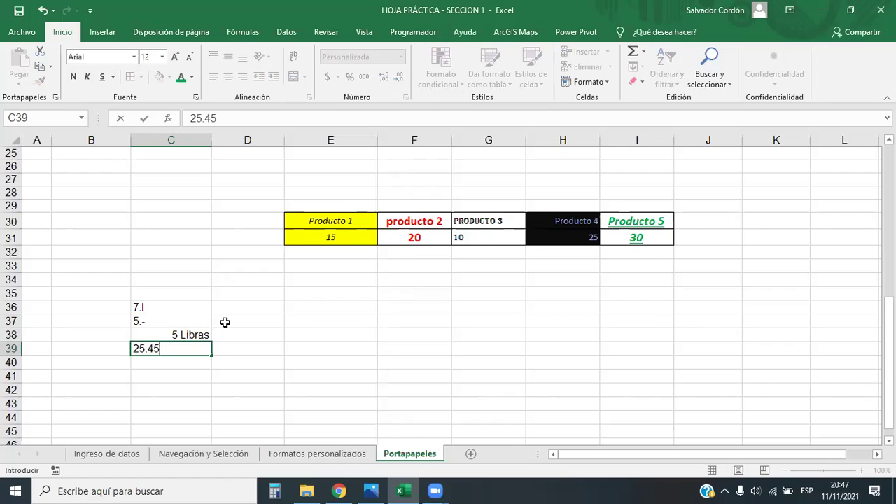
pyautogui.press('Return')
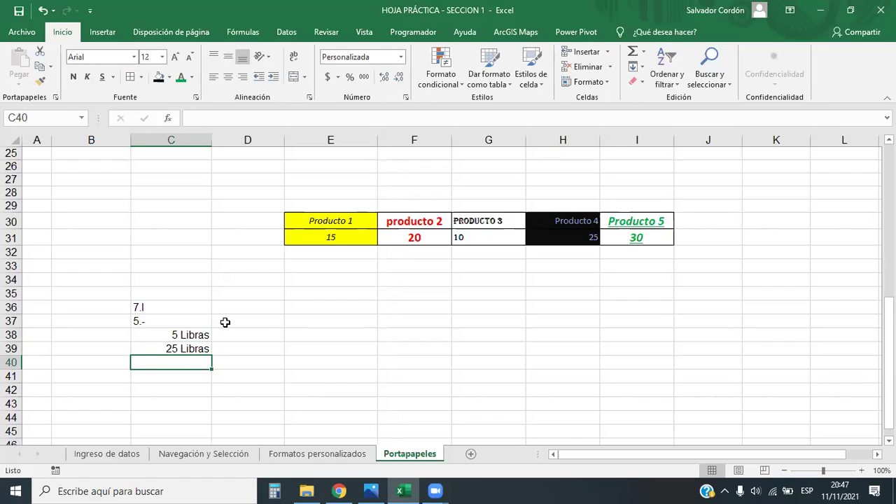
# Delete the mistyped entries from C36:C37.
pyautogui.click(368, 57)
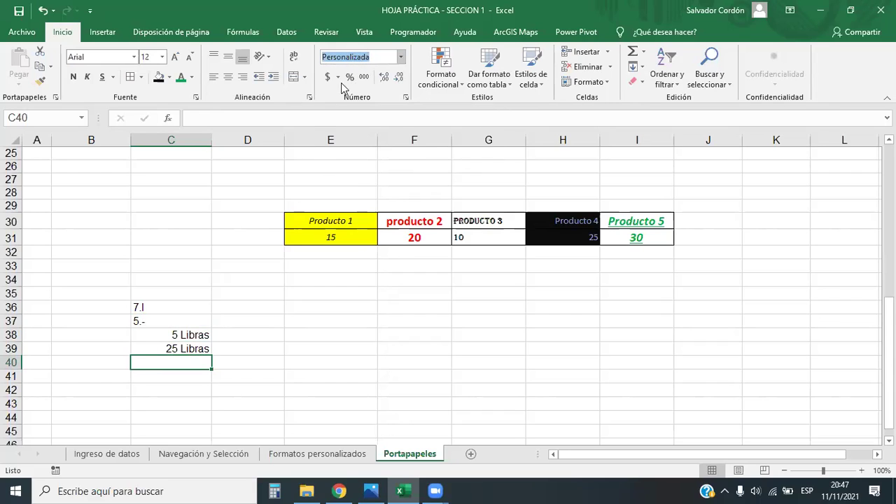
pyautogui.click(179, 293)
pyautogui.moveTo(180, 306); pyautogui.dragTo(175, 321)
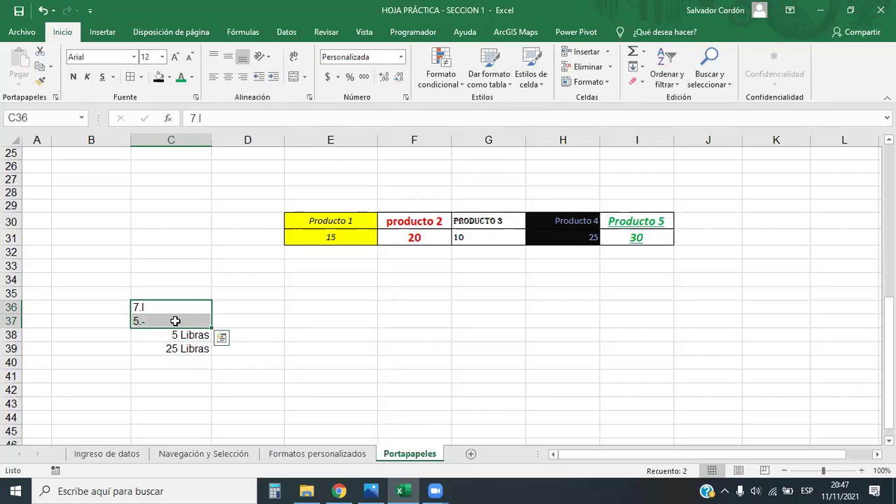
pyautogui.press('Delete')
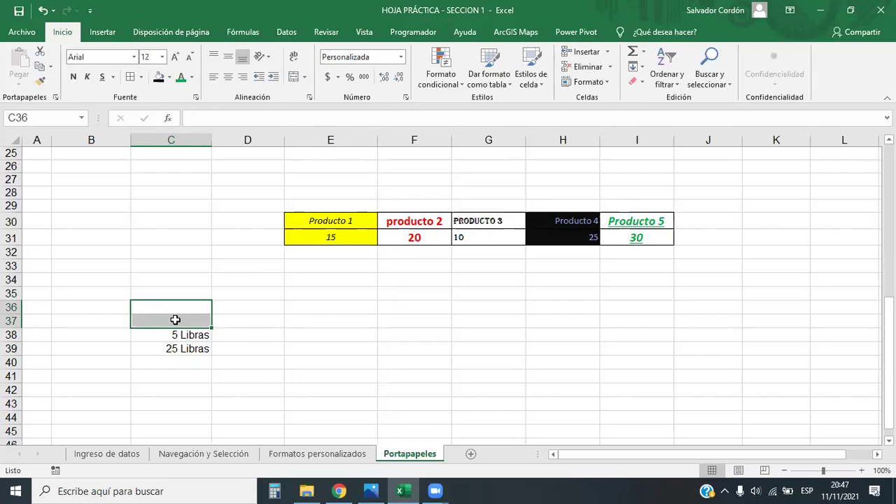
# Increase the displayed decimals of the Libras quantities in C38:C39 to three places.
pyautogui.moveTo(194, 336)
pyautogui.mouseDown()
pyautogui.moveTo(194, 353)
pyautogui.moveTo(194, 340)
pyautogui.mouseUp()
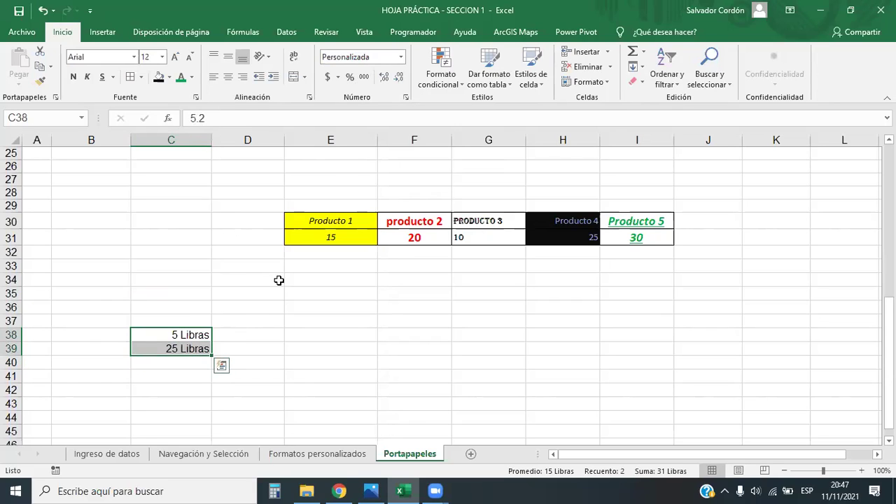
pyautogui.click(384, 78)
pyautogui.click(385, 77)
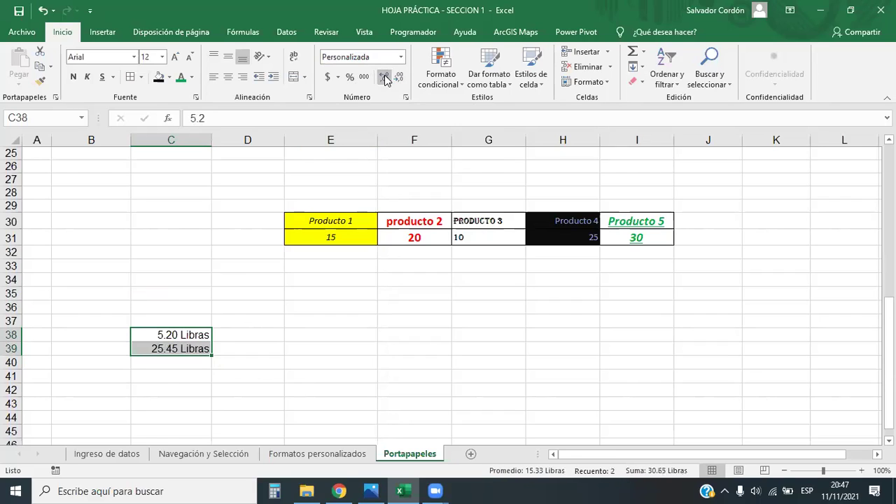
pyautogui.click(384, 78)
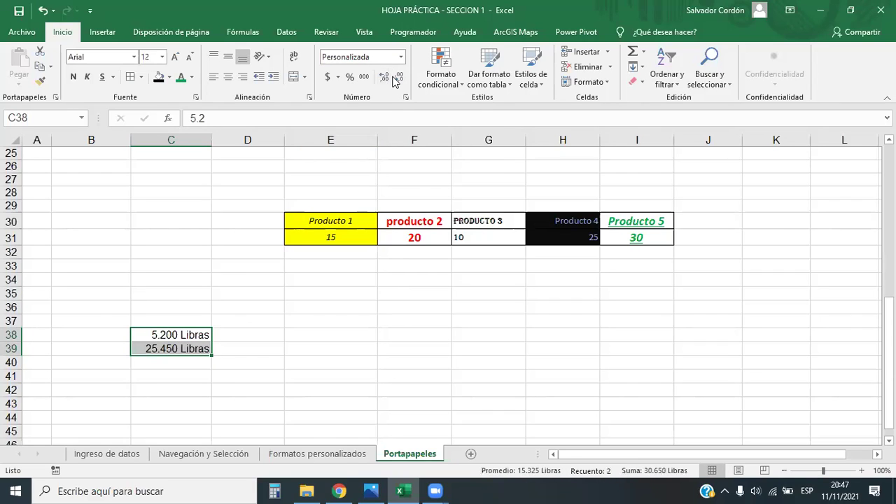
# Decrease the displayed decimals of C38:C39 back to whole Libras.
pyautogui.click(396, 77)
pyautogui.click(395, 78)
pyautogui.click(394, 78)
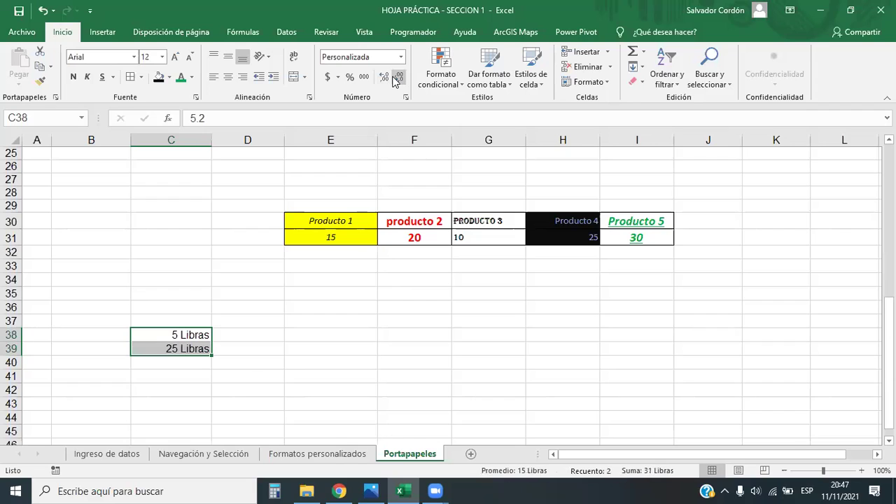
pyautogui.click(354, 252)
pyautogui.click(204, 375)
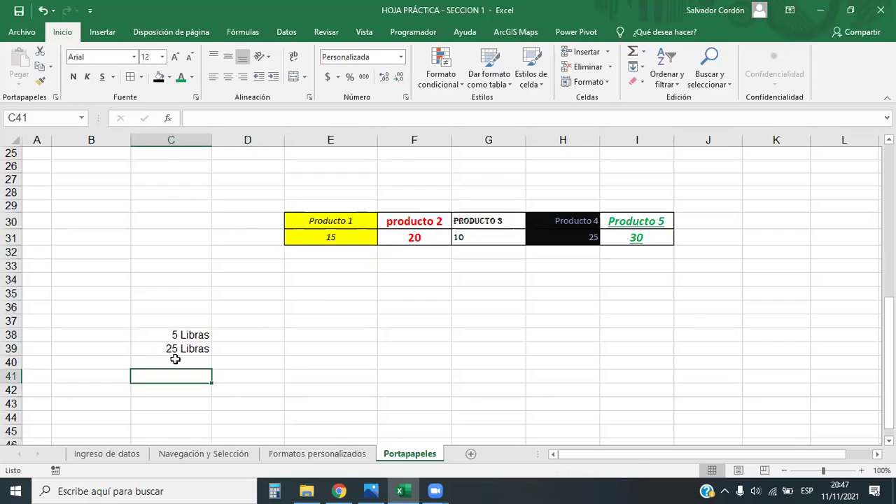
# Show the quantities in C38:C39 with three decimals again.
pyautogui.moveTo(195, 336); pyautogui.dragTo(195, 349)
pyautogui.click(385, 77)
pyautogui.click(385, 78)
# Enter 35.14 in C40 to compare its display with the two quantities above it.
pyautogui.click(196, 362)
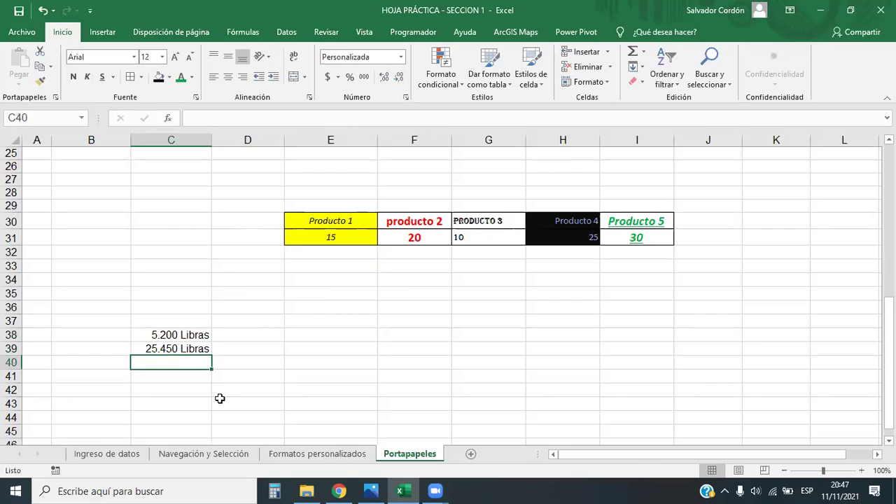
pyautogui.write('35.14')
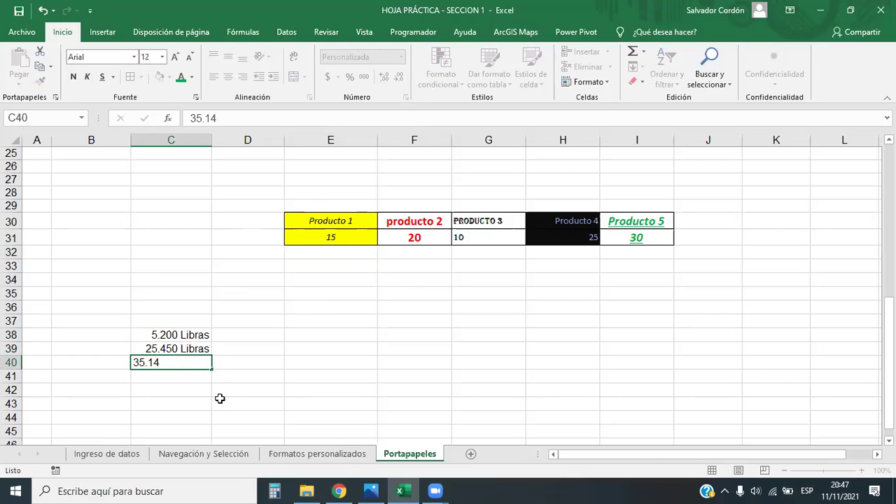
pyautogui.press('Return')
pyautogui.click(187, 362)
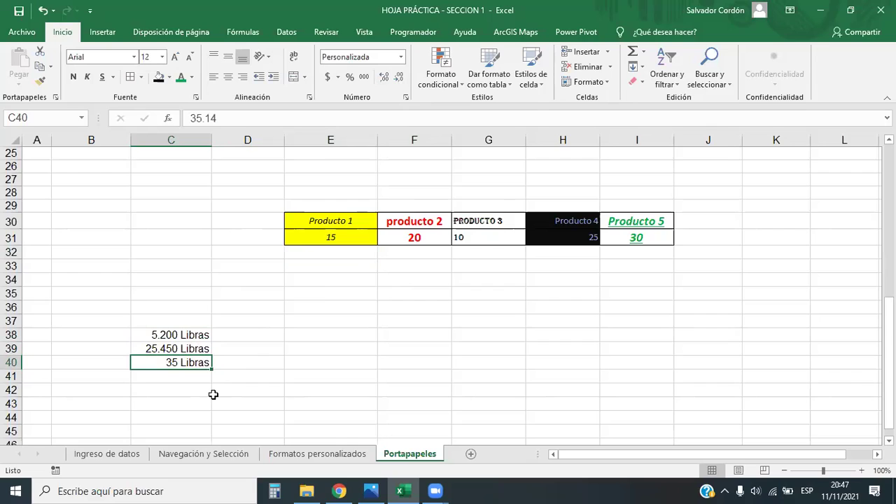
pyautogui.click(261, 361)
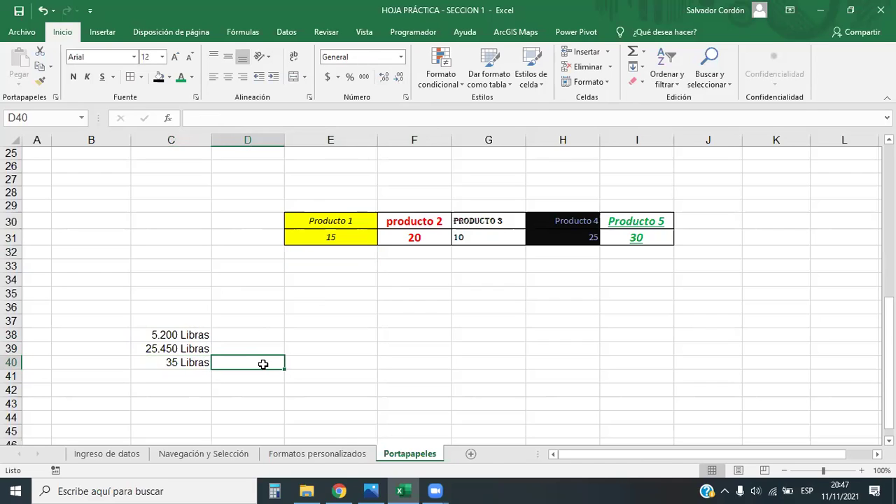
# Undo the entry in C40 and the decimal increases applied to C38:C39.
pyautogui.hotkey('ctrl', 'z')
pyautogui.hotkey('ctrl', 'z')
pyautogui.hotkey('ctrl', 'z')
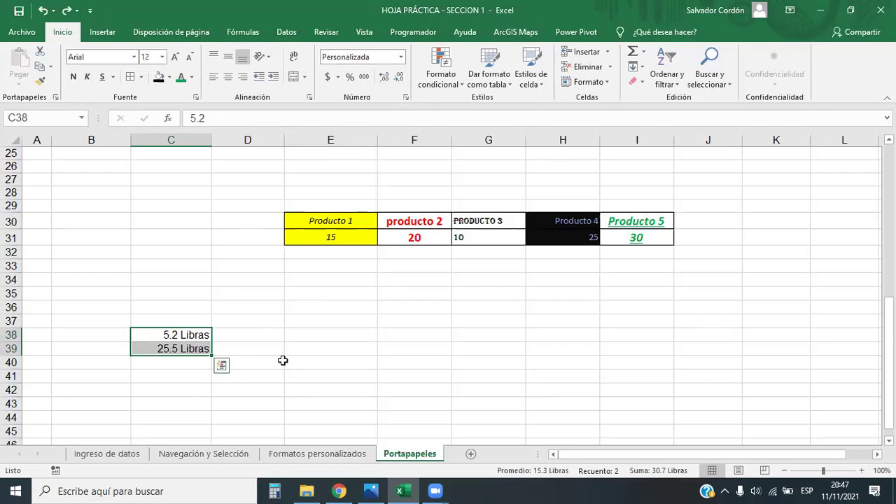
pyautogui.hotkey('ctrl', 'z')
pyautogui.click(283, 360)
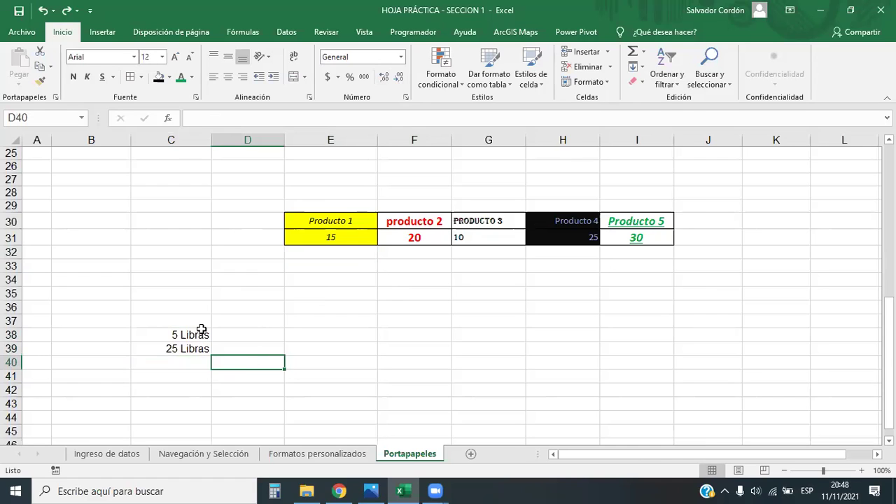
# Apply the custom number format 0.00 "Kg" to cells C34:C41, based on the existing 0.00 code.
pyautogui.moveTo(201, 329); pyautogui.dragTo(203, 359)
pyautogui.click(326, 318)
pyautogui.moveTo(140, 280); pyautogui.dragTo(216, 440)
pyautogui.click(180, 250)
pyautogui.moveTo(180, 250); pyautogui.dragTo(197, 350)
pyautogui.scroll(3, 461, 239)
pyautogui.scroll(-4, 461, 238)
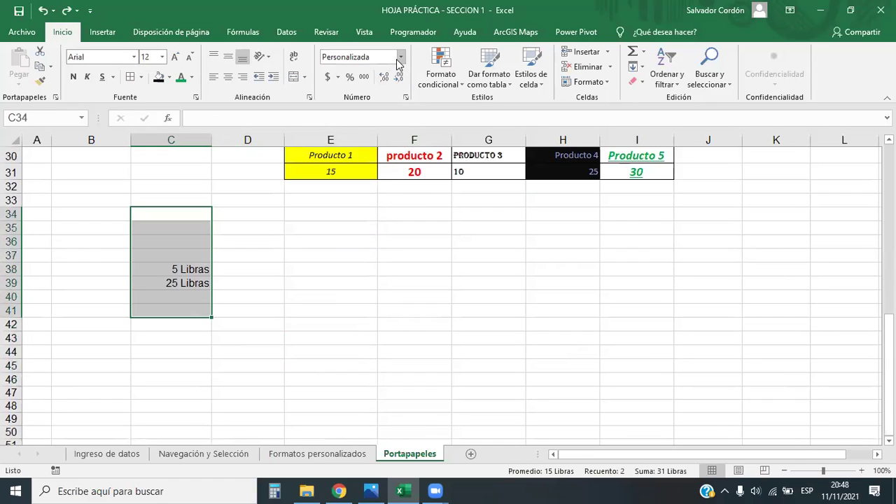
pyautogui.click(399, 59)
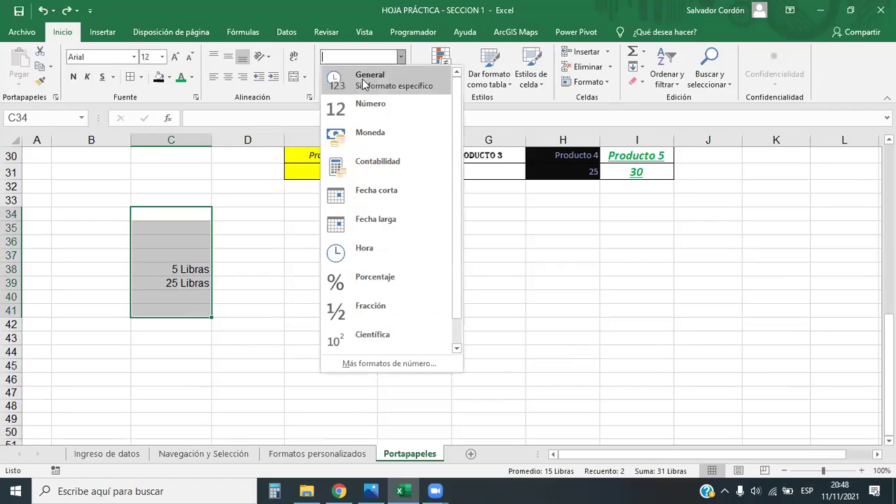
pyautogui.click(373, 364)
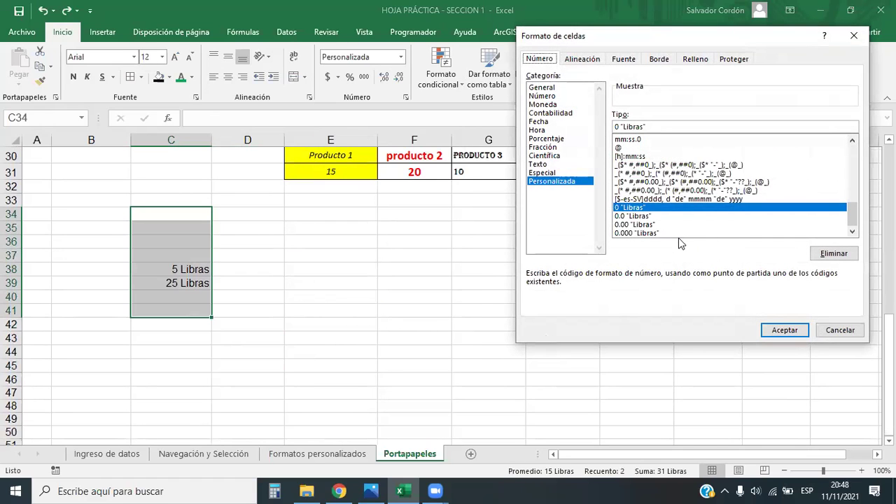
pyautogui.moveTo(854, 211); pyautogui.dragTo(852, 146)
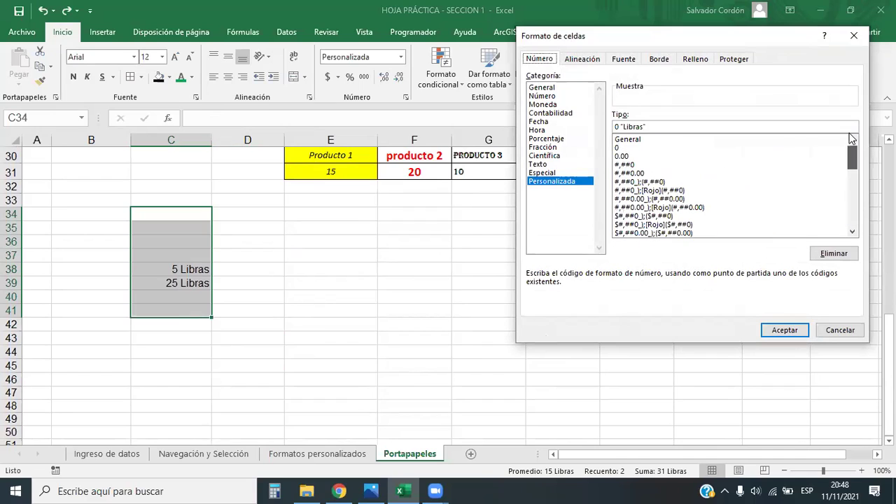
pyautogui.click(616, 147)
pyautogui.click(630, 156)
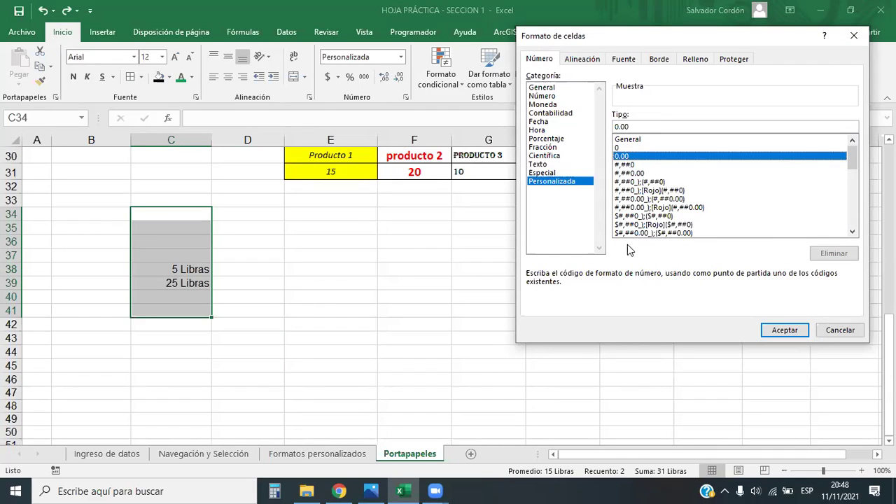
pyautogui.click(641, 127)
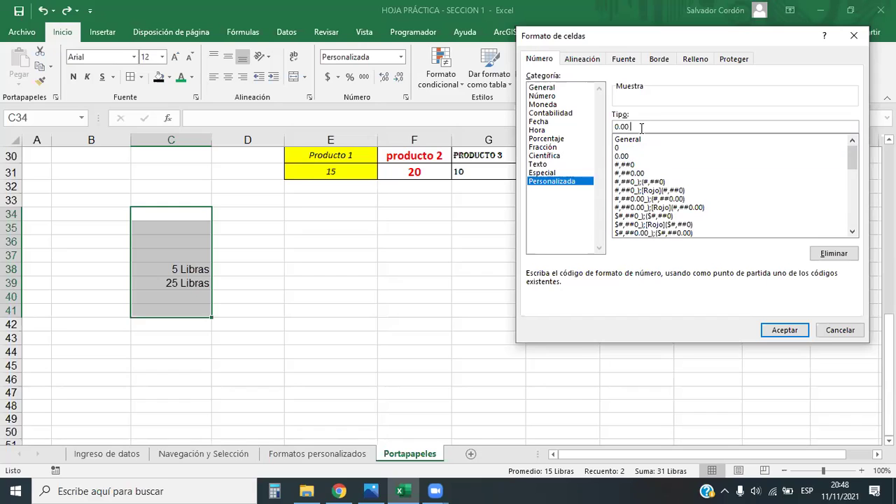
pyautogui.write('"Kg"')
pyautogui.click(788, 329)
pyautogui.click(329, 352)
pyautogui.moveTo(195, 267)
pyautogui.mouseDown()
pyautogui.moveTo(202, 306)
pyautogui.moveTo(200, 260)
pyautogui.mouseUp()
pyautogui.click(194, 268)
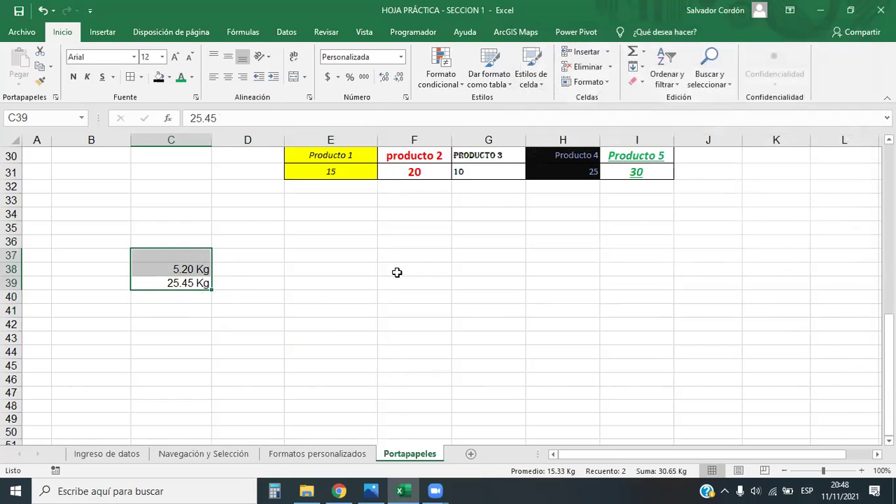
pyautogui.click(396, 272)
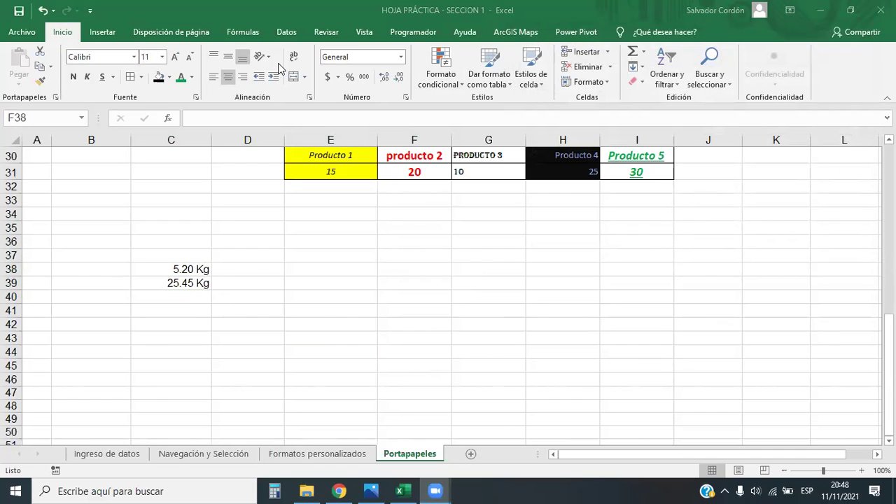
# Clear the two Kg quantities from cells C38:C39.
pyautogui.scroll(3, 259, 210)
pyautogui.scroll(-2, 240, 315)
pyautogui.moveTo(188, 308); pyautogui.dragTo(187, 329)
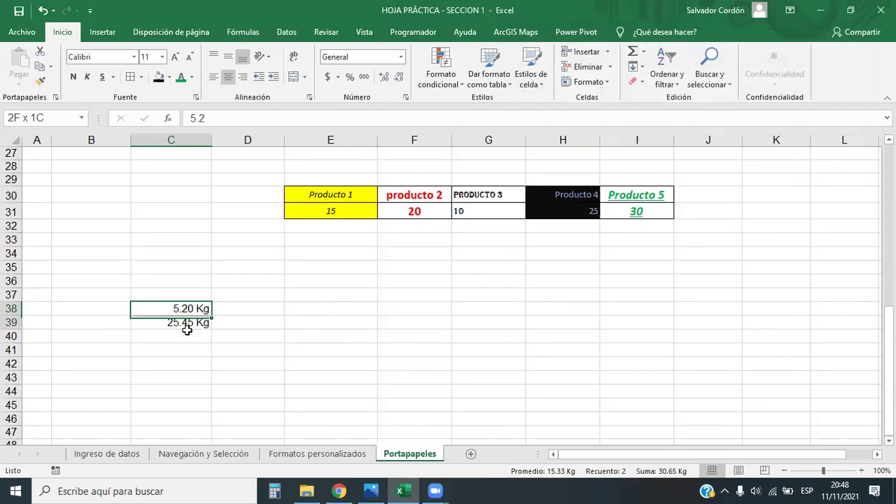
pyautogui.press('Delete')
# Review the source lists in B2:C6 and C13:C17 and the COMO IMAGEN range I13:I17.
pyautogui.scroll(9, 360, 266)
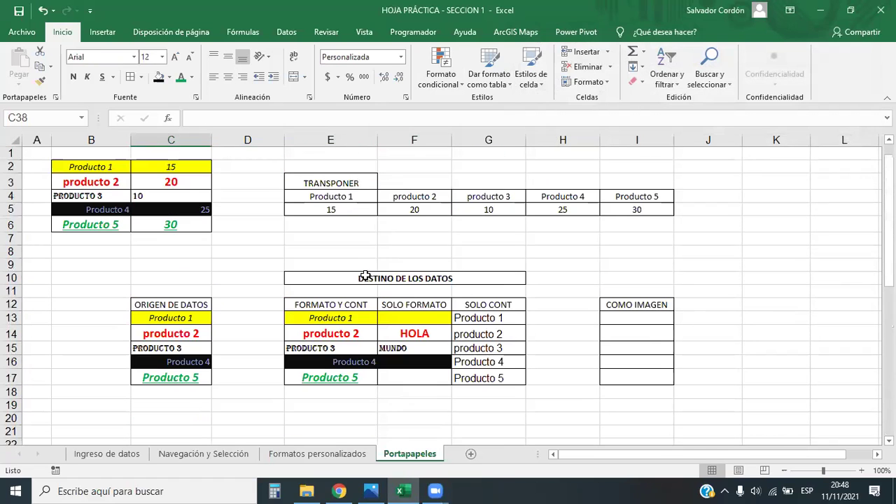
pyautogui.moveTo(648, 319); pyautogui.dragTo(658, 372)
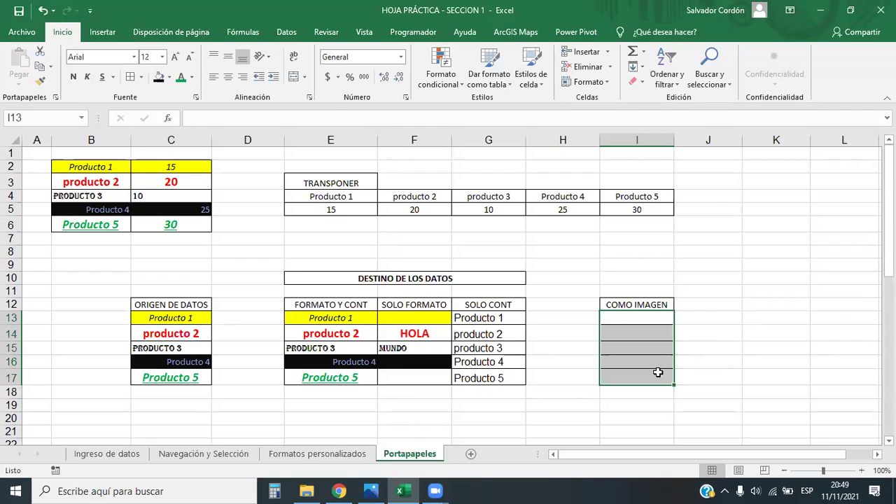
pyautogui.click(495, 313)
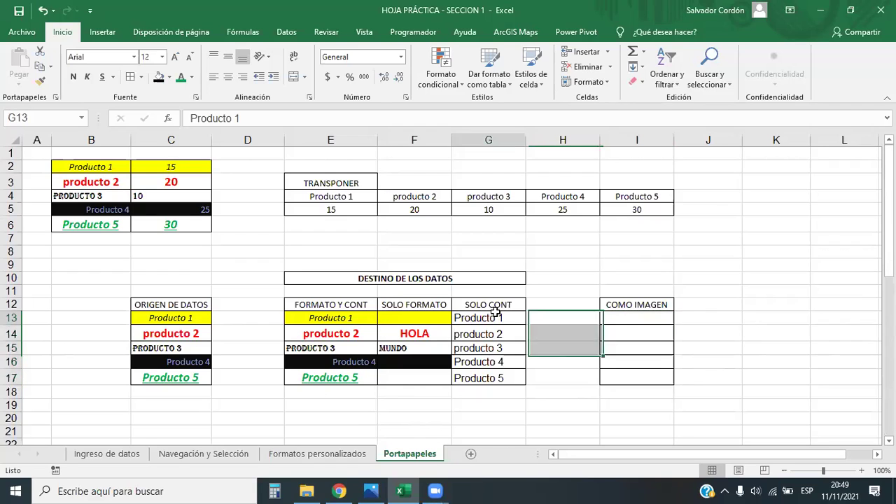
pyautogui.moveTo(185, 315); pyautogui.dragTo(196, 378)
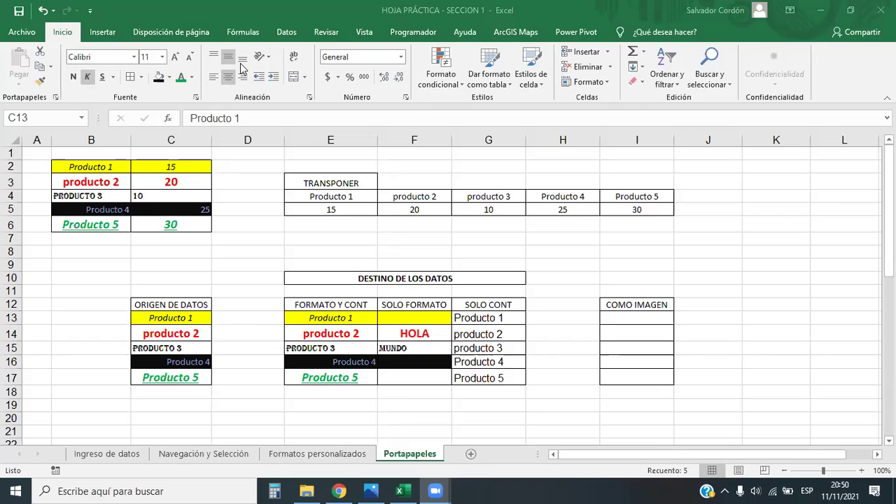
pyautogui.moveTo(90, 166); pyautogui.dragTo(120, 223)
pyautogui.moveTo(200, 163); pyautogui.dragTo(200, 223)
pyautogui.click(263, 238)
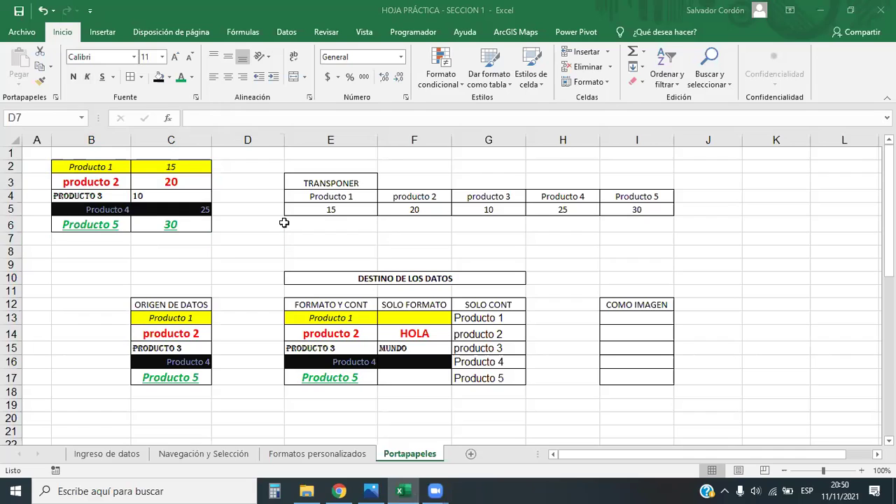
pyautogui.moveTo(171, 167); pyautogui.dragTo(180, 225)
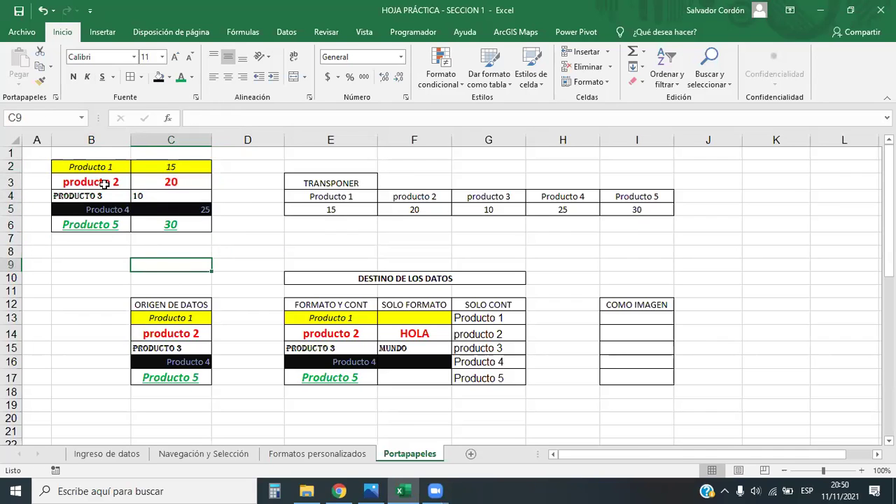
pyautogui.moveTo(179, 317); pyautogui.dragTo(179, 380)
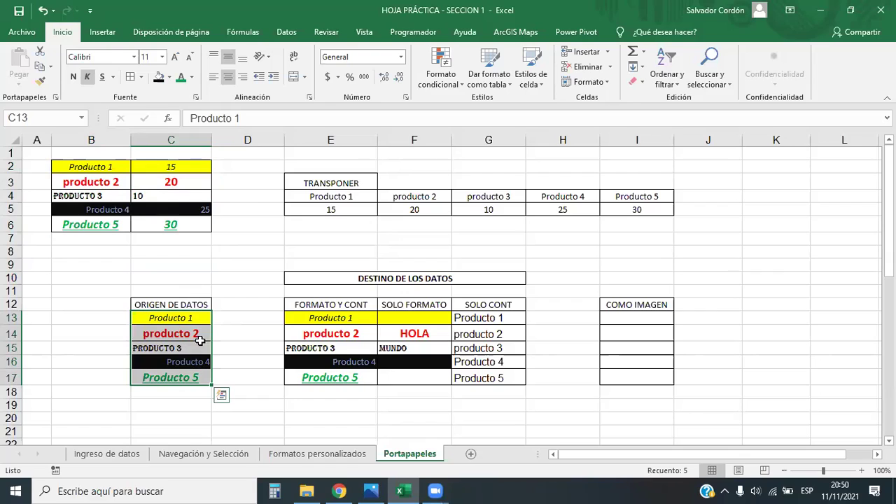
pyautogui.click(303, 250)
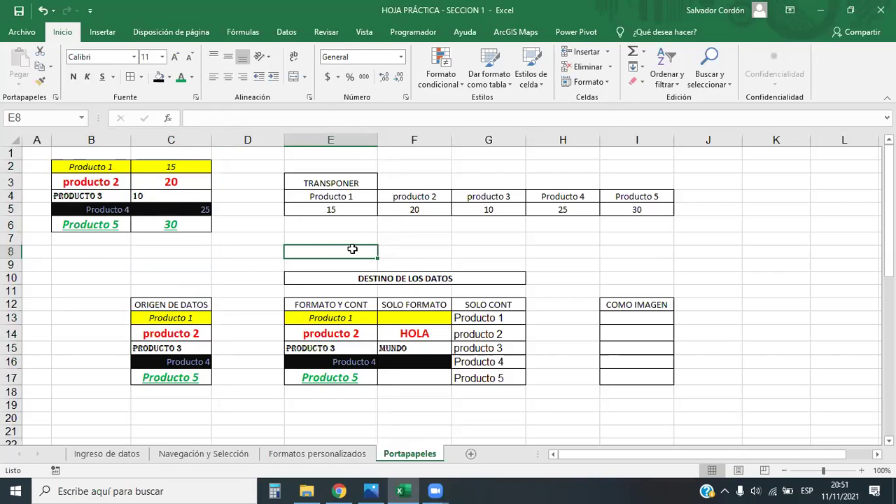
# Review the TRANSPONER table and the FORMATO Y CONT, SOLO FORMATO, SOLO CONT and COMO IMAGEN columns.
pyautogui.moveTo(330, 183); pyautogui.dragTo(665, 206)
pyautogui.moveTo(341, 304); pyautogui.dragTo(363, 378)
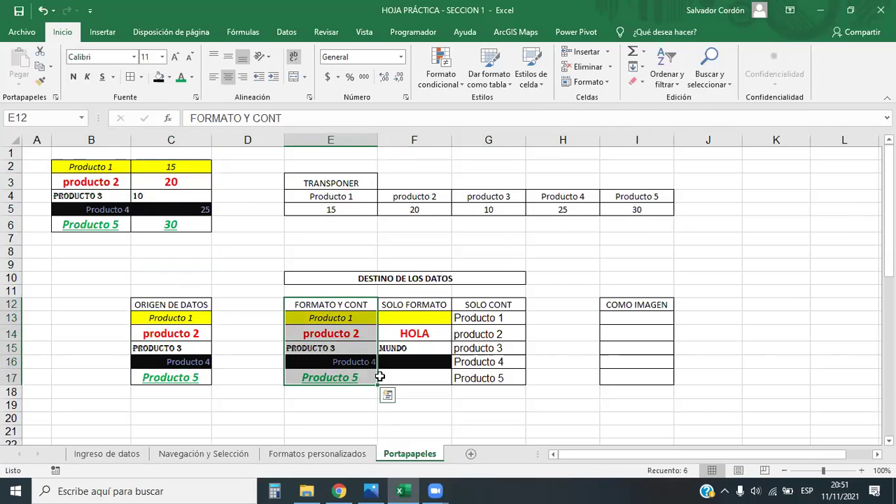
pyautogui.moveTo(431, 305); pyautogui.dragTo(431, 376)
pyautogui.moveTo(498, 301); pyautogui.dragTo(519, 378)
pyautogui.moveTo(645, 298); pyautogui.dragTo(633, 383)
pyautogui.click(516, 266)
pyautogui.click(412, 236)
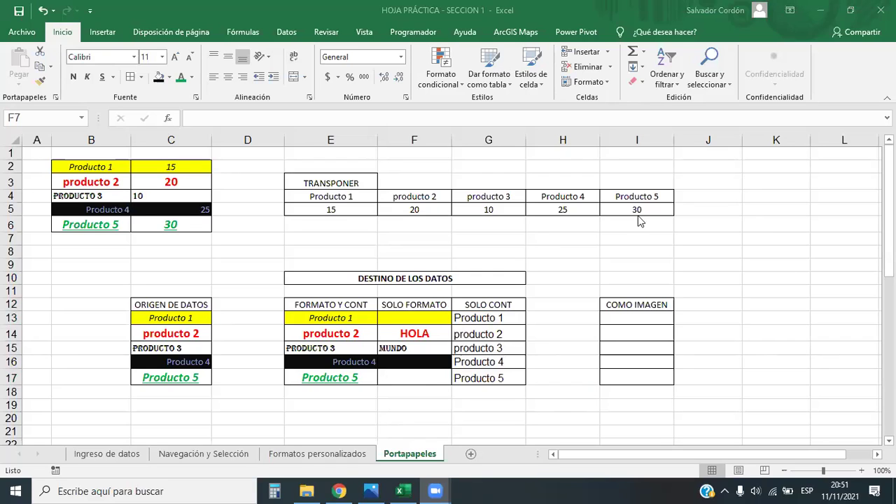
# Copy the ORIGEN DE DATOS products in C13:C17 and paste them as a picture at I13.
pyautogui.scroll(-2, 758, 247)
pyautogui.scroll(1, 727, 254)
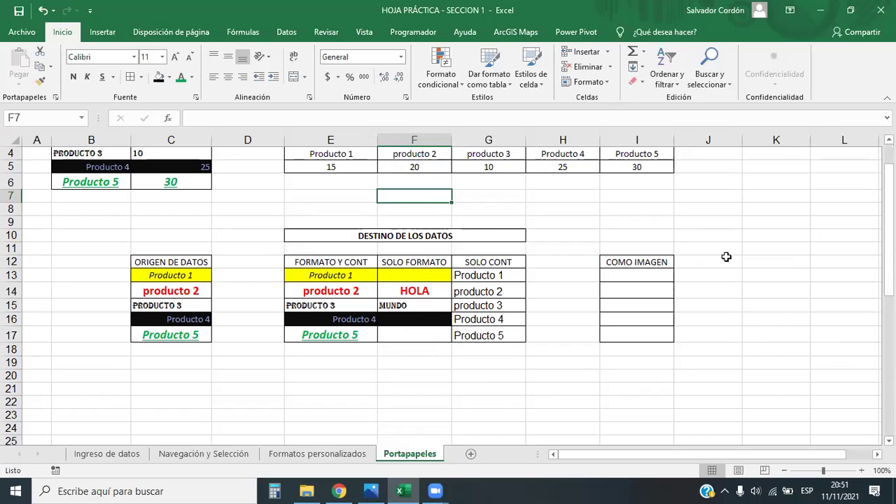
pyautogui.click(196, 290)
pyautogui.moveTo(184, 275); pyautogui.dragTo(189, 335)
pyautogui.hotkey('ctrl', 'c')
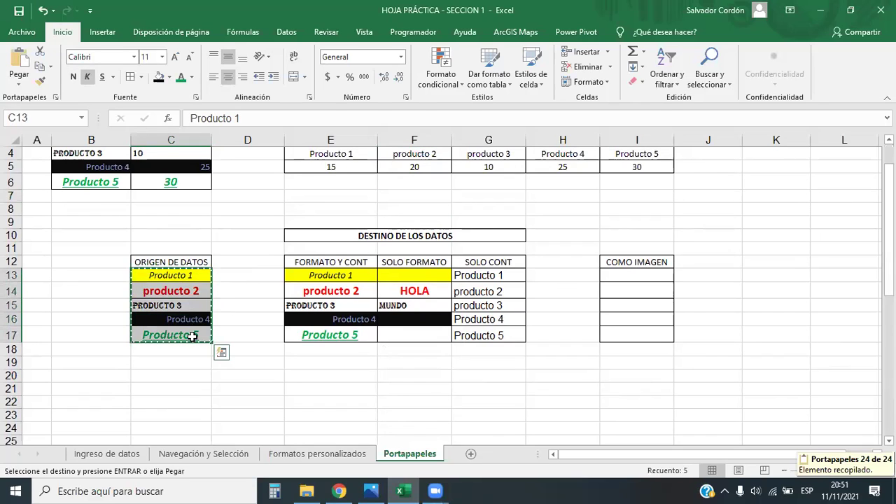
pyautogui.click(634, 275)
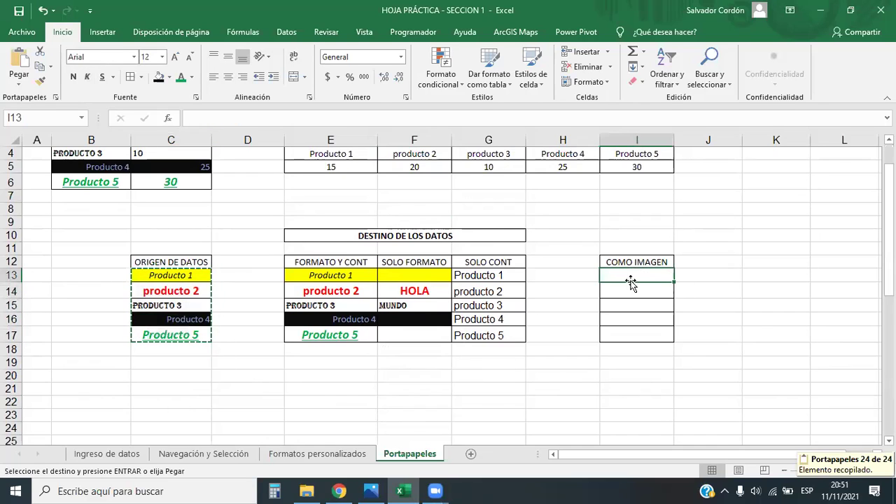
pyautogui.rightClick(623, 277)
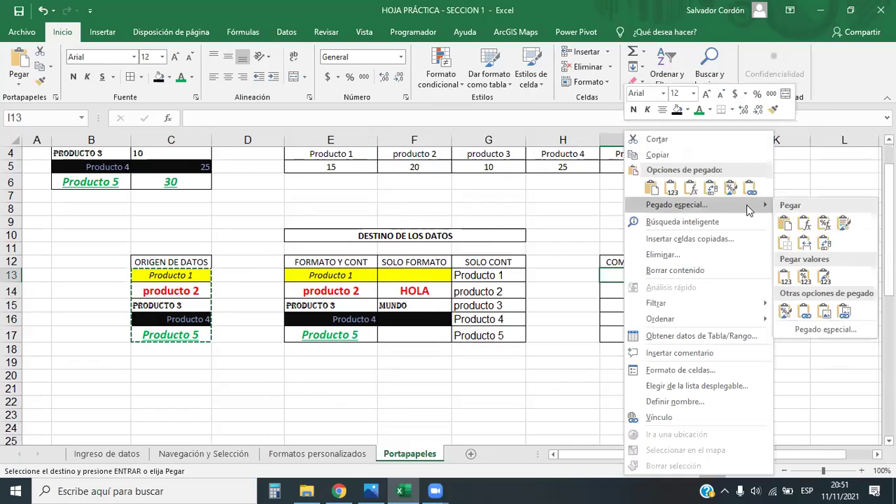
pyautogui.moveTo(765, 207)
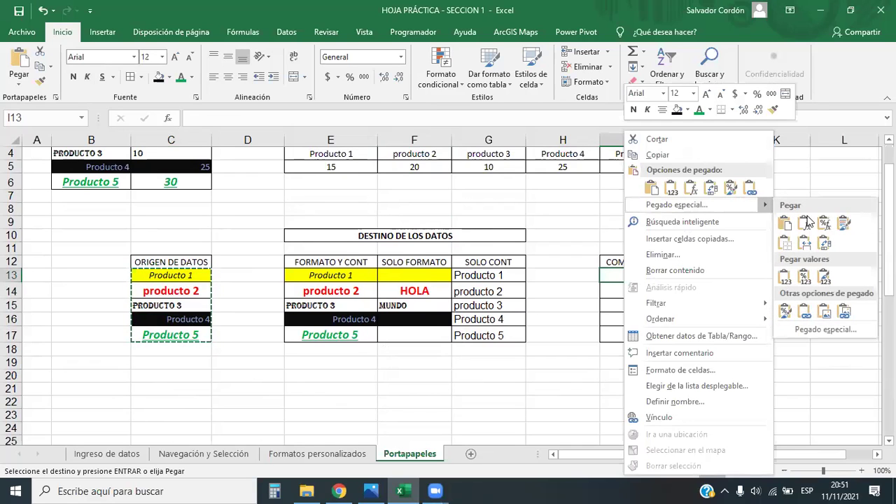
pyautogui.click(825, 316)
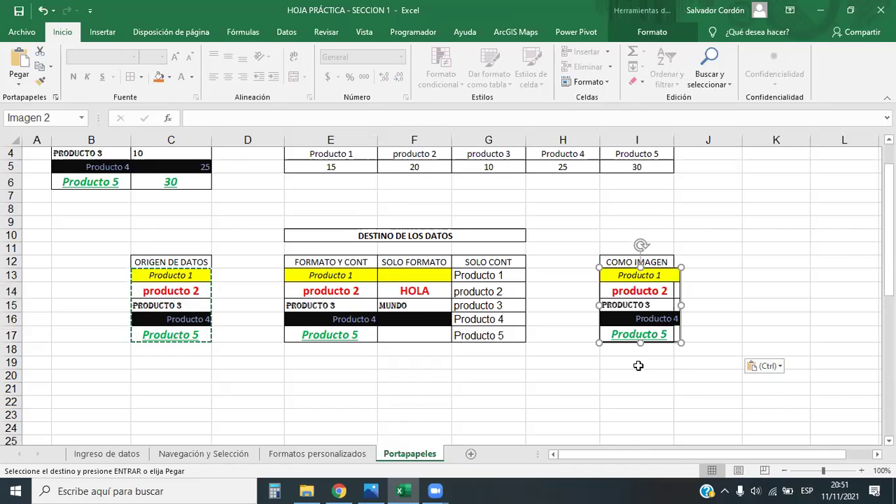
# Move the pasted picture to the empty area in columns J:K, around rows 7 to 13, and tilt it slightly counterclockwise.
pyautogui.moveTo(628, 314); pyautogui.dragTo(763, 252)
pyautogui.moveTo(798, 215); pyautogui.dragTo(765, 259)
pyautogui.moveTo(747, 216)
pyautogui.mouseDown()
pyautogui.moveTo(721, 245)
pyautogui.moveTo(741, 334)
pyautogui.moveTo(778, 301)
pyautogui.moveTo(789, 238)
pyautogui.moveTo(754, 222)
pyautogui.moveTo(786, 222)
pyautogui.moveTo(740, 218)
pyautogui.mouseUp()
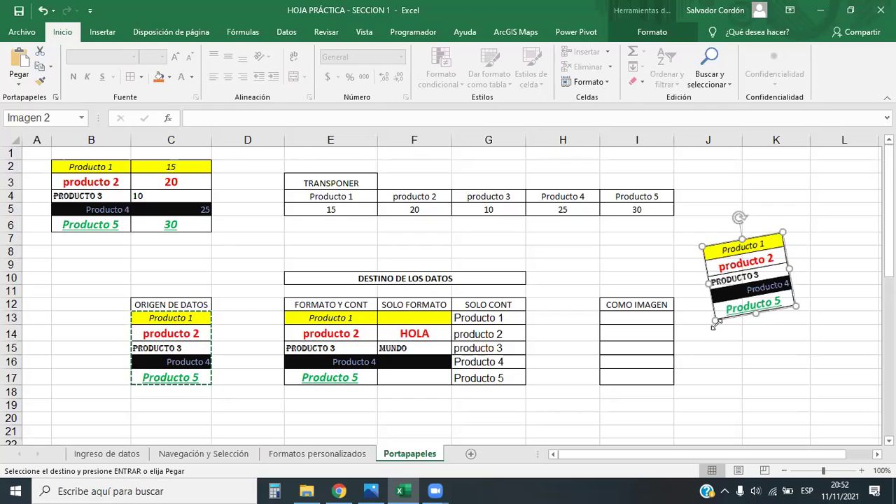
# Enlarge the tilted picture toward the COMO IMAGEN column and rotate it clockwise to nearly upright.
pyautogui.moveTo(686, 359); pyautogui.dragTo(681, 364)
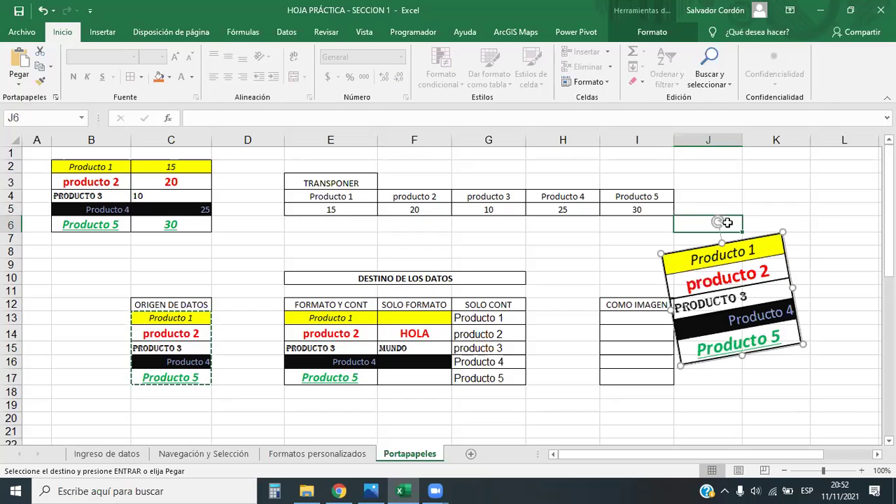
pyautogui.moveTo(721, 221)
pyautogui.mouseDown()
pyautogui.moveTo(716, 214)
pyautogui.moveTo(737, 218)
pyautogui.mouseUp()
pyautogui.hotkey('ctrl', 'z')
pyautogui.hotkey('ctrl', 'y')
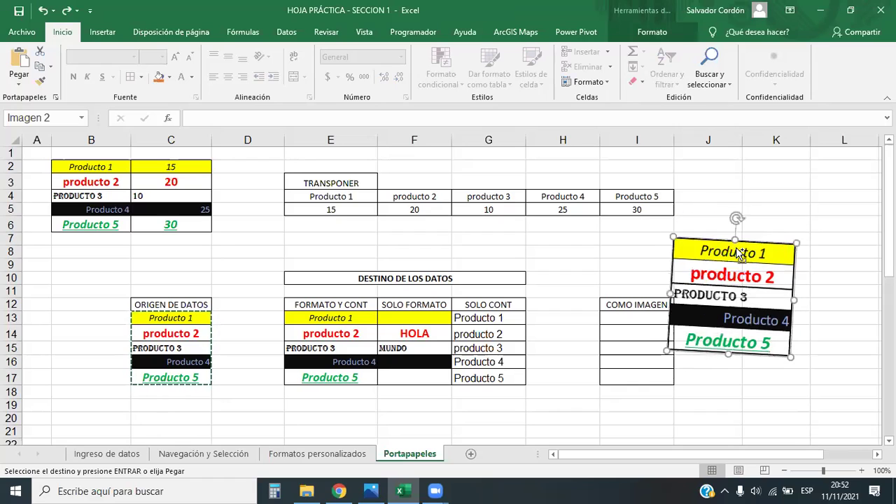
# Undo the rotations and the enlargement of the product picture, keeping it in columns J:K.
pyautogui.hotkey('ctrl', 'z')
pyautogui.hotkey('alt', 'Right')
pyautogui.hotkey('alt', 'Right')
pyautogui.hotkey('alt', 'Right')
pyautogui.hotkey('alt', 'Right')
pyautogui.hotkey('alt', 'Right')
pyautogui.hotkey('alt', 'Right')
pyautogui.hotkey('alt', 'Right')
pyautogui.hotkey('alt', 'Right')
pyautogui.hotkey('alt', 'Right')
pyautogui.hotkey('alt', 'Right')
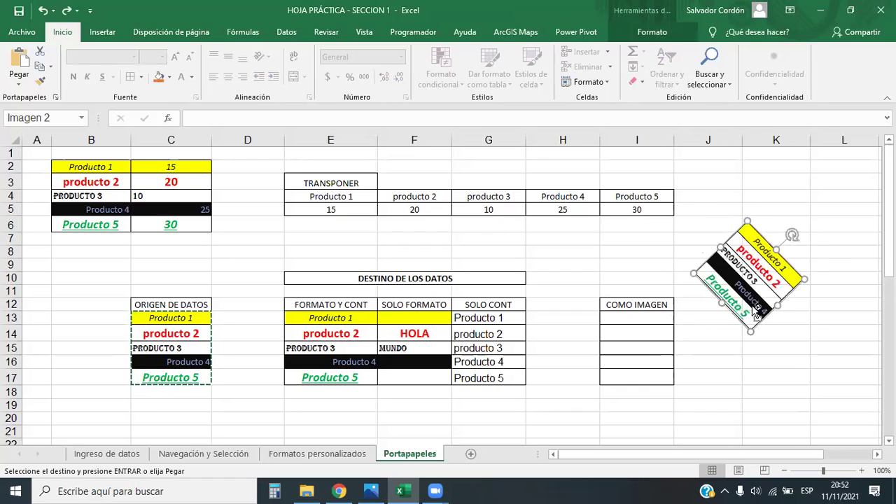
pyautogui.hotkey('ctrl', 'z')
pyautogui.hotkey('ctrl', 'z')
pyautogui.hotkey('ctrl', 'z')
pyautogui.hotkey('ctrl', 'z')
pyautogui.hotkey('ctrl', 'z')
pyautogui.hotkey('ctrl', 'z')
pyautogui.hotkey('ctrl', 'z')
pyautogui.hotkey('ctrl', 'z')
pyautogui.hotkey('ctrl', 'z')
pyautogui.hotkey('ctrl', 'z')
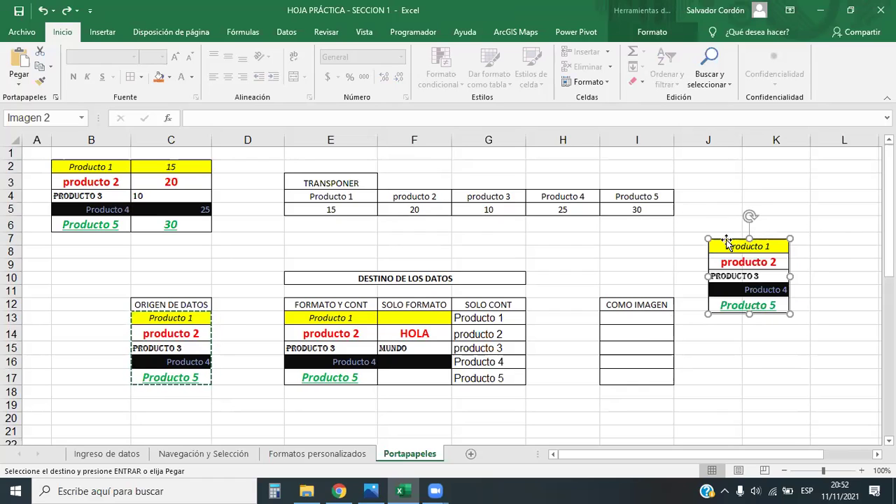
# Enlarge the product picture to several times its size and place it across about columns H to L, rows 1 to 20.
pyautogui.moveTo(706, 240); pyautogui.dragTo(628, 165)
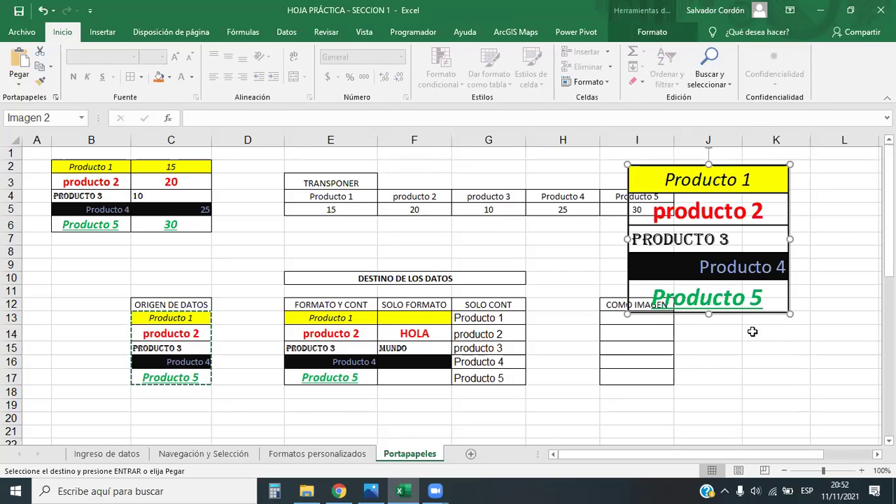
pyautogui.moveTo(788, 313); pyautogui.dragTo(850, 369)
pyautogui.moveTo(628, 369); pyautogui.dragTo(530, 440)
pyautogui.moveTo(635, 310); pyautogui.dragTo(482, 308)
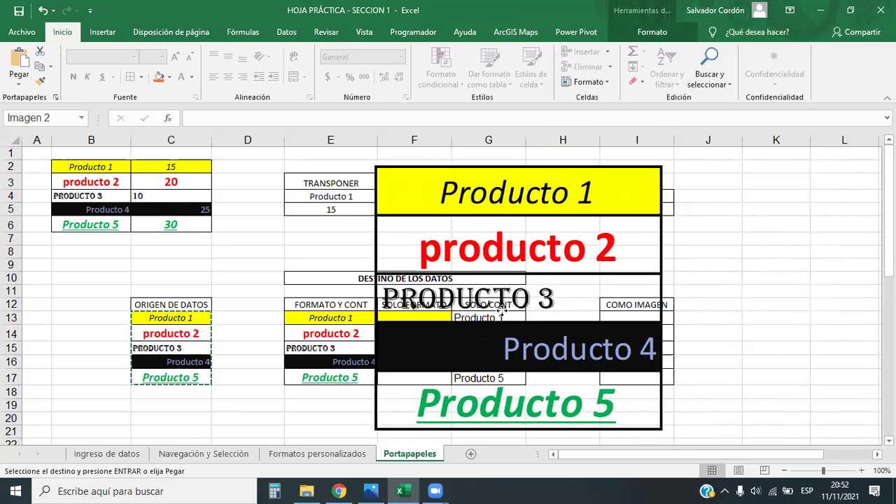
pyautogui.moveTo(604, 287); pyautogui.dragTo(738, 274)
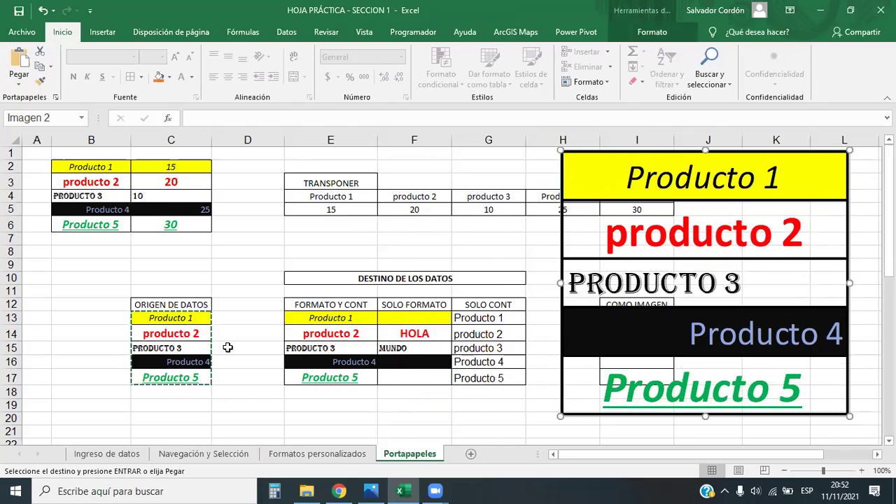
pyautogui.moveTo(170, 315); pyautogui.dragTo(192, 377)
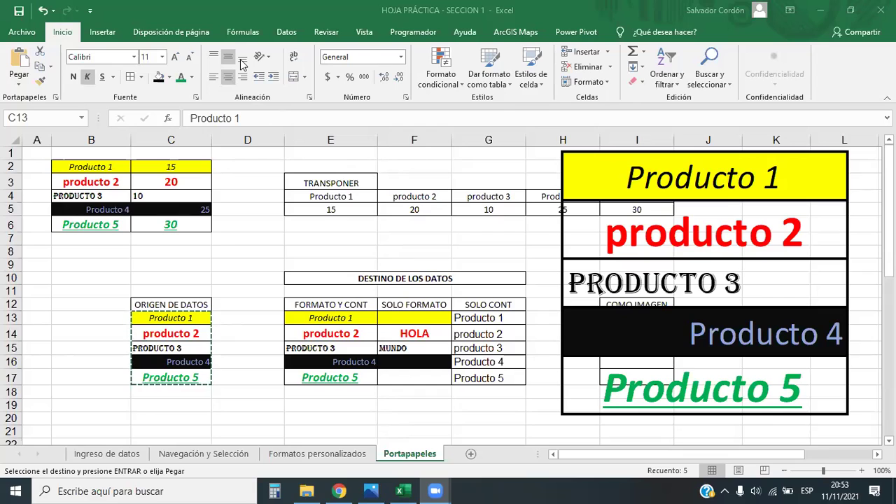
pyautogui.click(585, 205)
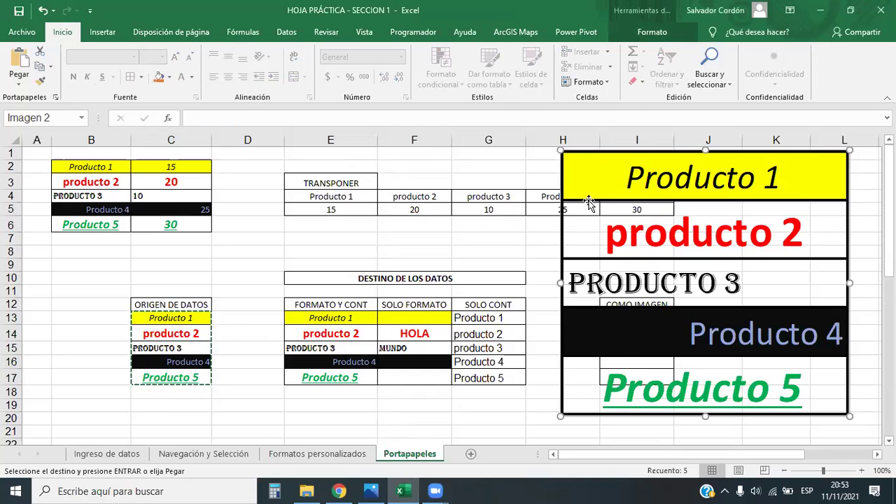
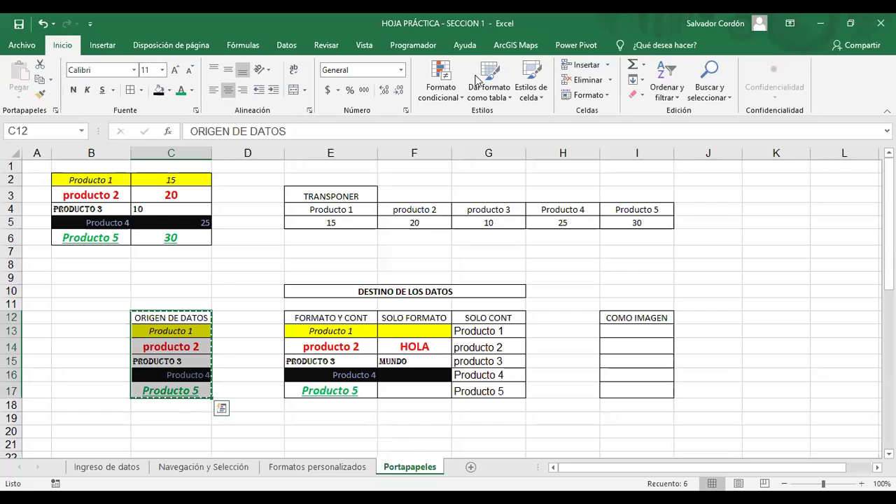
# Paste the copied ORIGEN DE DATOS range C12:C17 as a picture at I7 and enlarge it to about columns I to K, rows 7 to 19.
pyautogui.rightClick(638, 253)
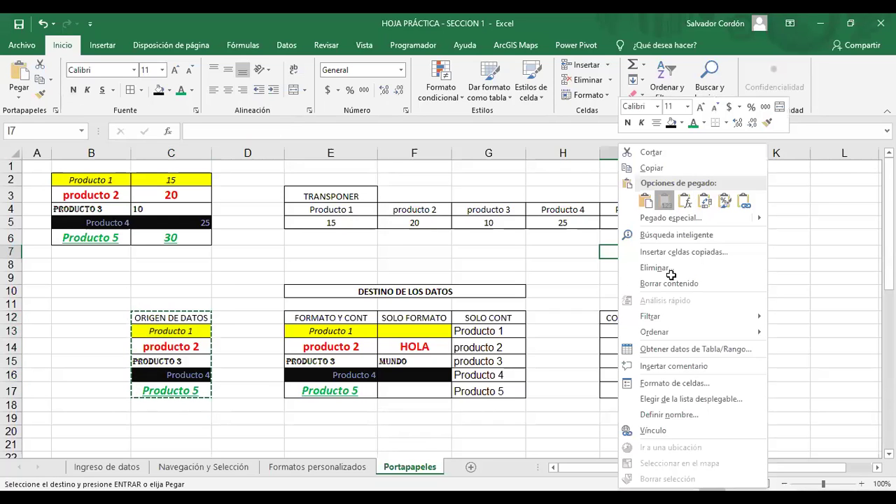
pyautogui.click(631, 256)
pyautogui.hotkey('ctrl', 'v')
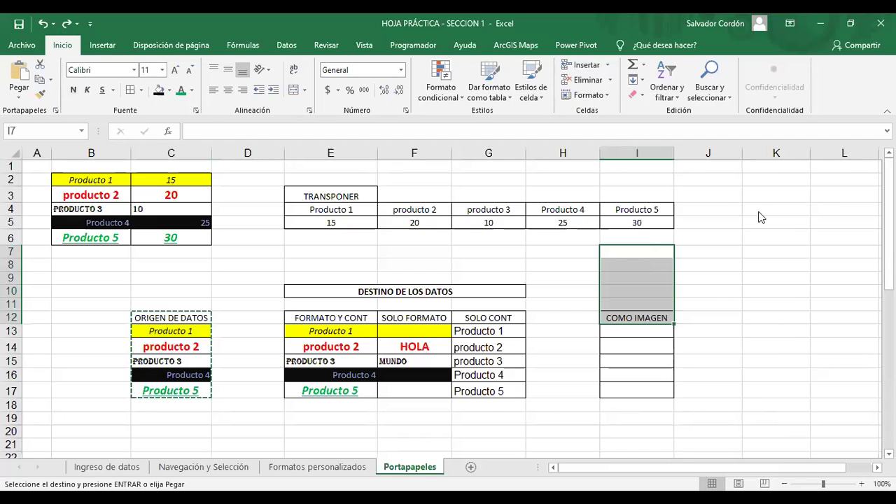
pyautogui.moveTo(600, 244); pyautogui.dragTo(455, 162)
pyautogui.hotkey('ctrl', 'z')
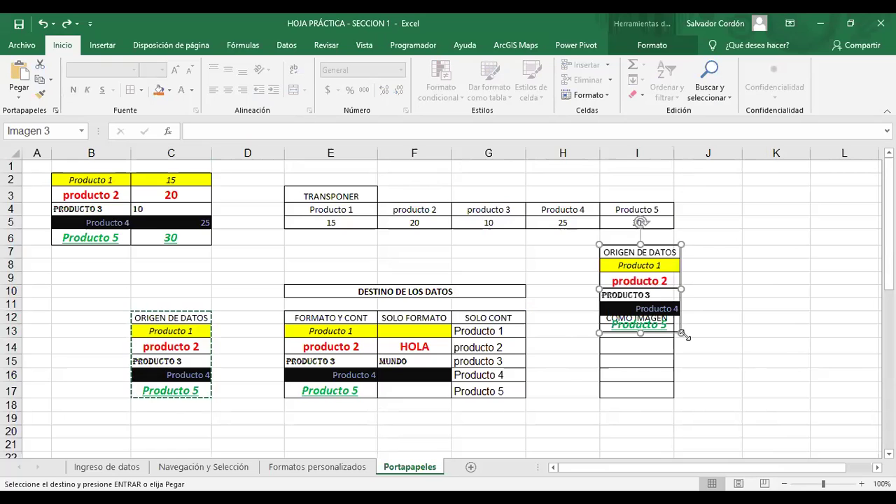
pyautogui.moveTo(681, 333); pyautogui.dragTo(766, 428)
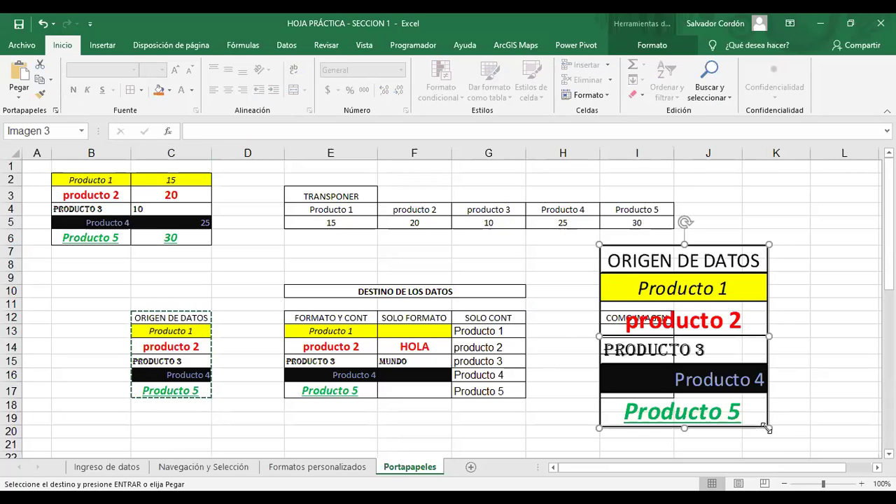
# Reposition and further enlarge the ORIGEN DE DATOS picture across about columns H to L, starting at row 6, and end copy mode.
pyautogui.moveTo(660, 345); pyautogui.dragTo(592, 312)
pyautogui.moveTo(642, 380); pyautogui.dragTo(693, 435)
pyautogui.moveTo(683, 374); pyautogui.dragTo(598, 336)
pyautogui.moveTo(609, 397); pyautogui.dragTo(695, 448)
pyautogui.moveTo(661, 346); pyautogui.dragTo(796, 356)
pyautogui.moveTo(664, 210); pyautogui.dragTo(678, 269)
pyautogui.press('Escape')
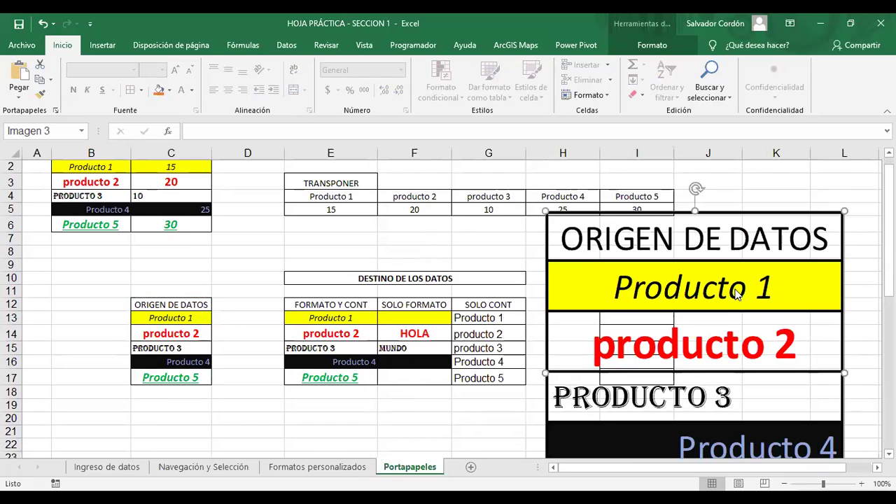
pyautogui.press('Escape')
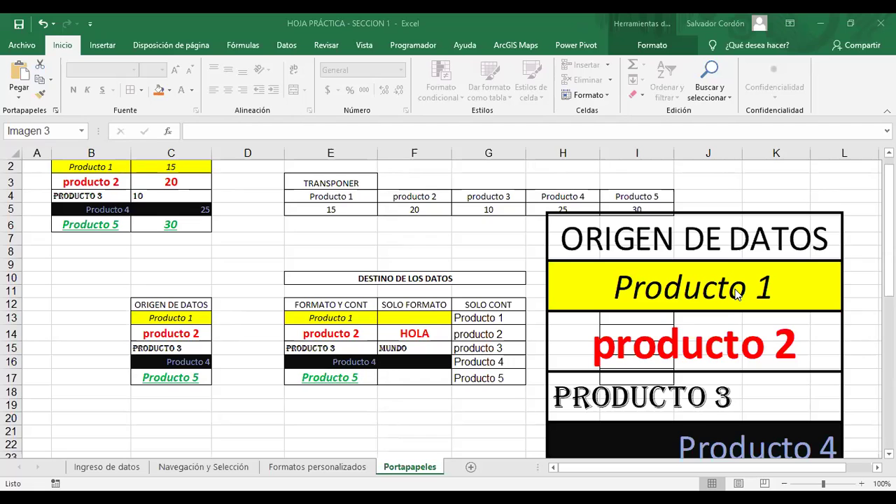
# Move the ORIGEN DE DATOS picture clear of the tables into about columns J to N and delete it.
pyautogui.moveTo(737, 294); pyautogui.dragTo(669, 247)
pyautogui.scroll(-2, 577, 276)
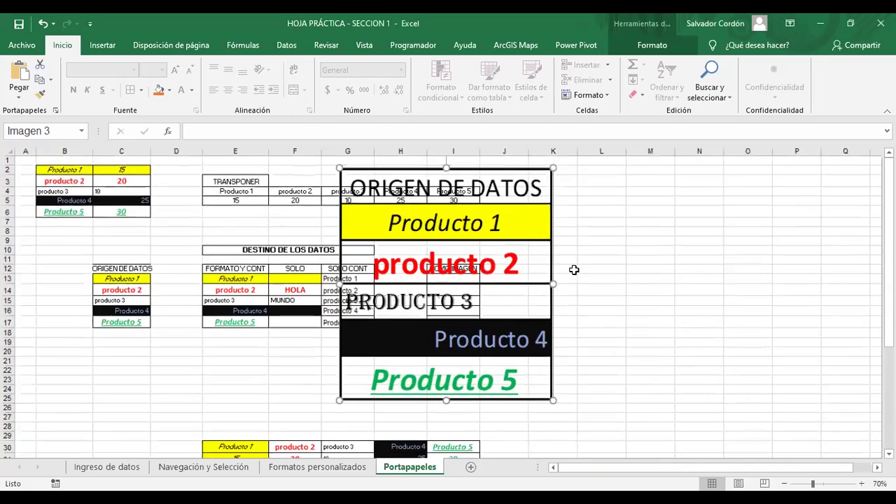
pyautogui.moveTo(445, 317); pyautogui.dragTo(619, 339)
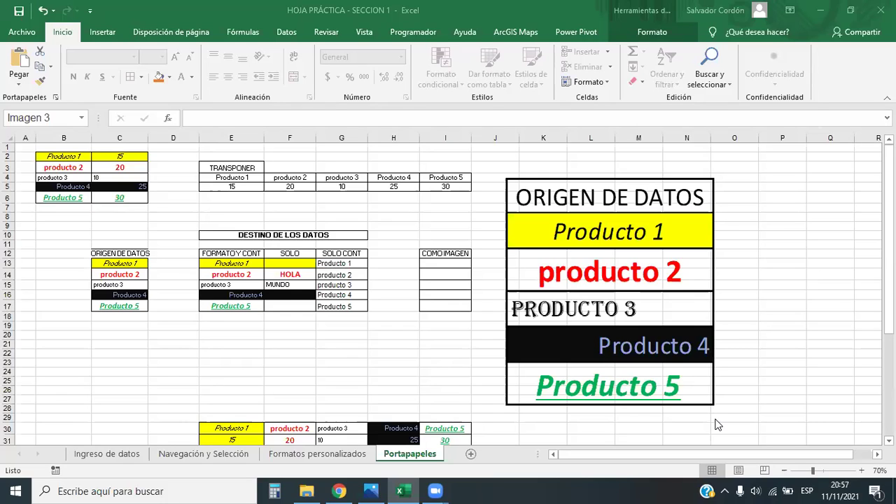
pyautogui.click(623, 228)
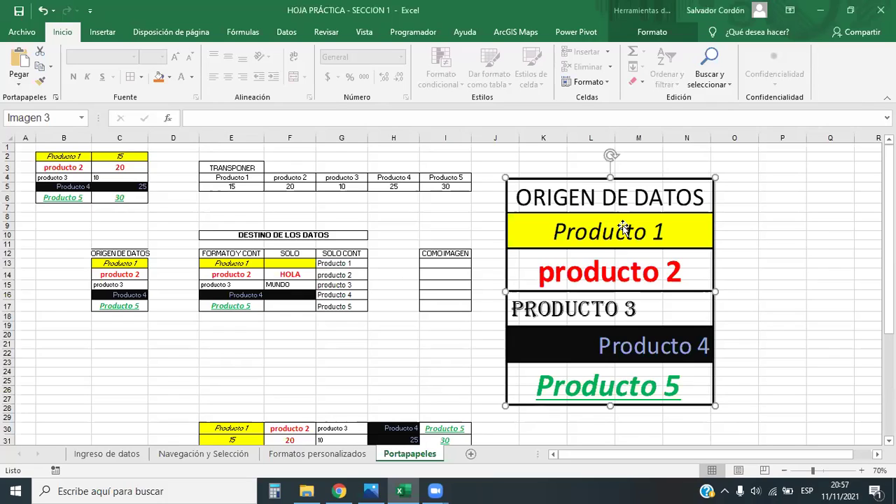
pyautogui.press('Delete')
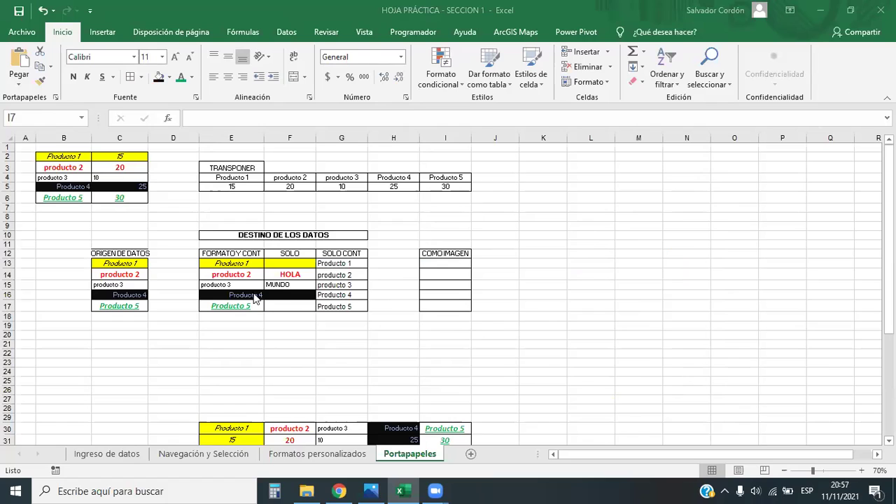
pyautogui.moveTo(233, 253); pyautogui.dragTo(327, 304)
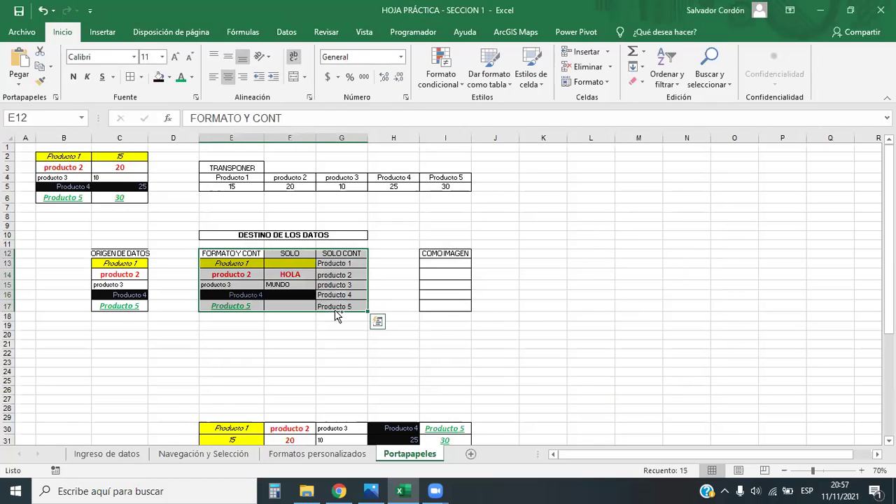
pyautogui.hotkey('ctrl', 'c')
pyautogui.click(547, 388)
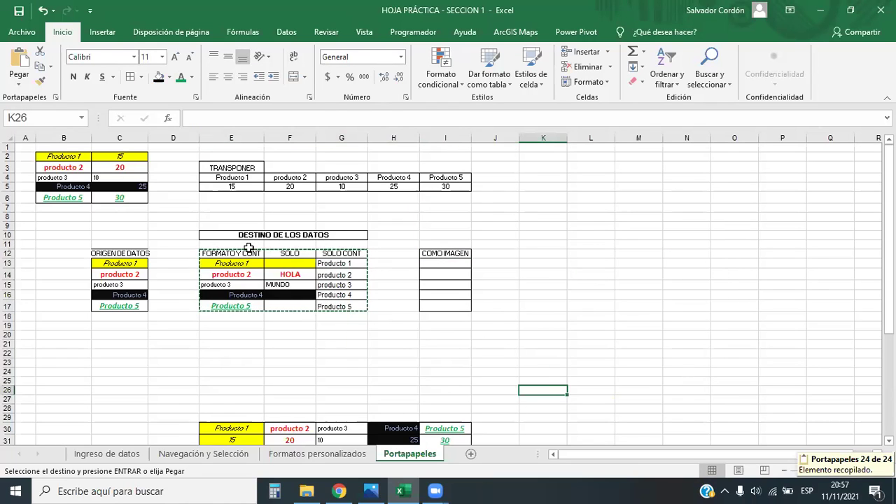
pyautogui.press('Escape')
# Examine the ORIGEN DE DATOS and DESTINO DE LOS DATOS tables up close.
pyautogui.scroll(5, 340, 259)
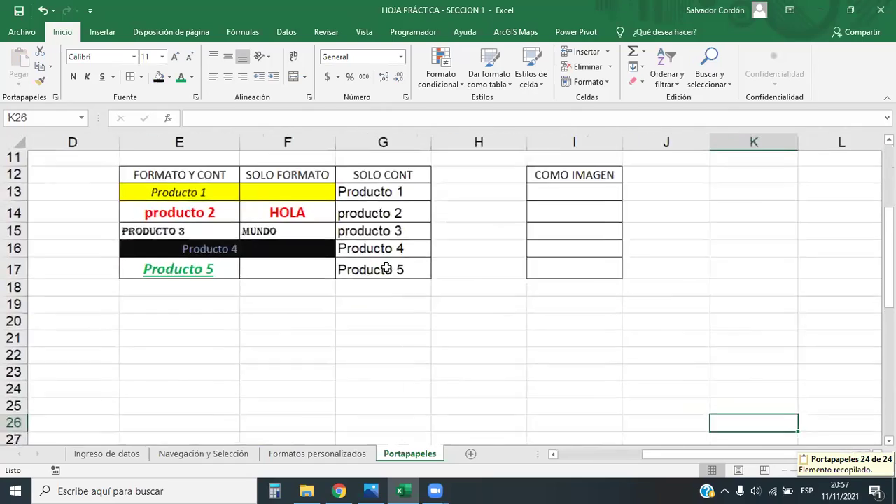
pyautogui.scroll(2, 406, 288)
pyautogui.moveTo(707, 453); pyautogui.dragTo(665, 454)
pyautogui.scroll(2, 644, 292)
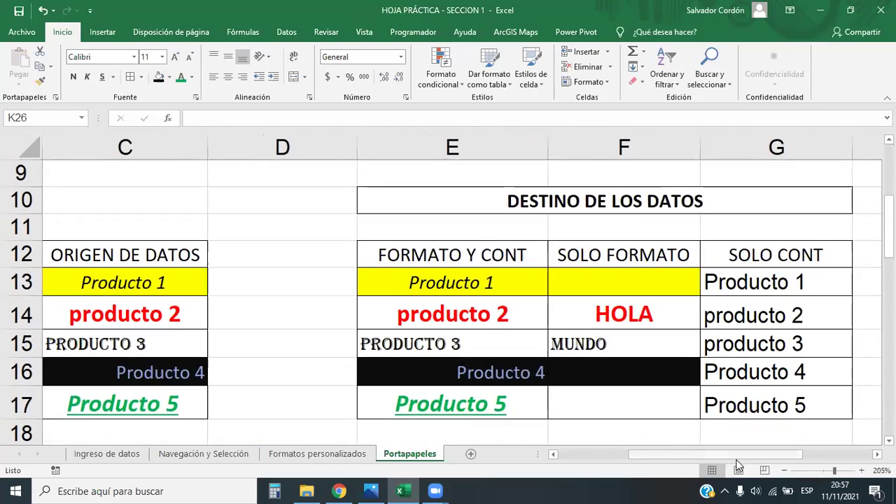
pyautogui.hscroll(-5, 686, 406)
pyautogui.scroll(1, 661, 335)
pyautogui.scroll(-1, 661, 335)
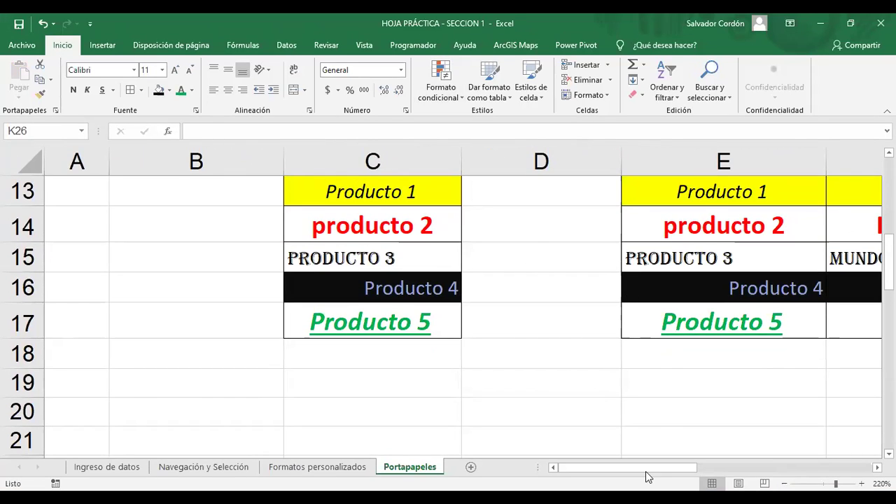
# Copy the DESTINO DE LOS DATOS range E12:G17 and dismiss its quick analysis options.
pyautogui.hscroll(3, 631, 308)
pyautogui.moveTo(632, 324); pyautogui.dragTo(408, 166)
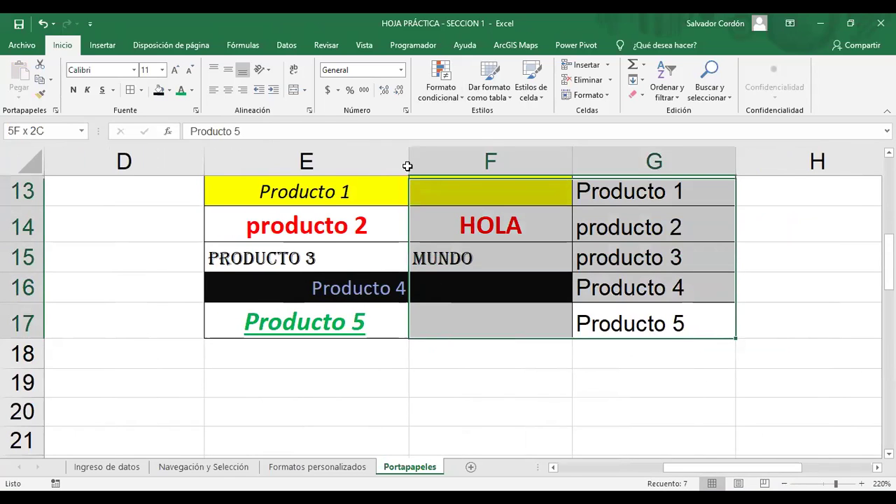
pyautogui.moveTo(323, 216); pyautogui.dragTo(308, 168)
pyautogui.hotkey('ctrl', 'c')
pyautogui.hotkey('ctrl', 'q')
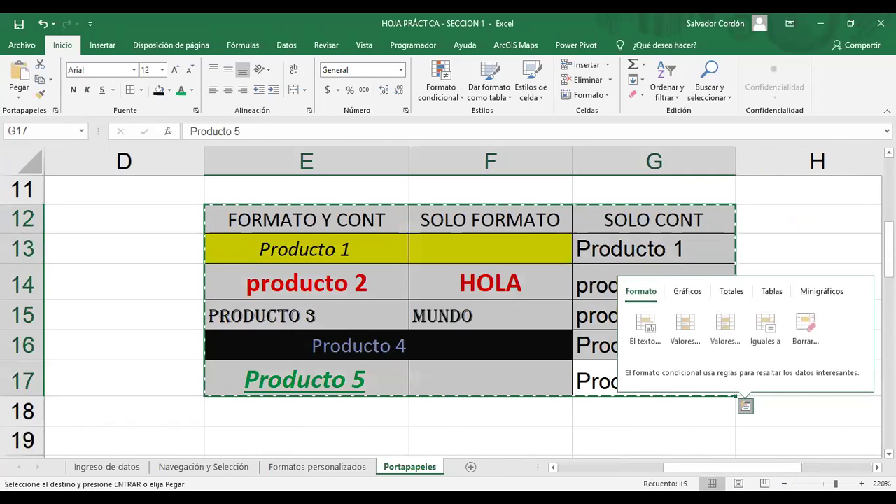
pyautogui.press('Escape')
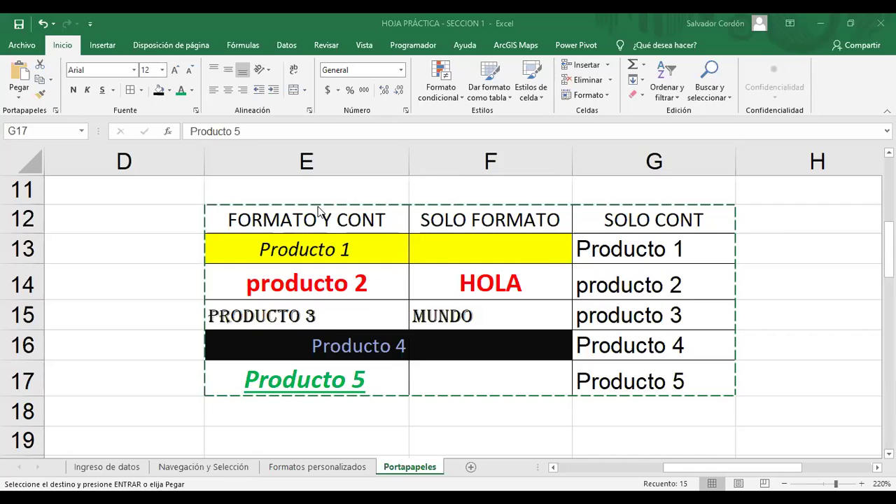
# Paste the copied range E12:G17 as a picture at D13 and move it up to cover rows 12 to 17.
pyautogui.moveTo(319, 212); pyautogui.dragTo(658, 378)
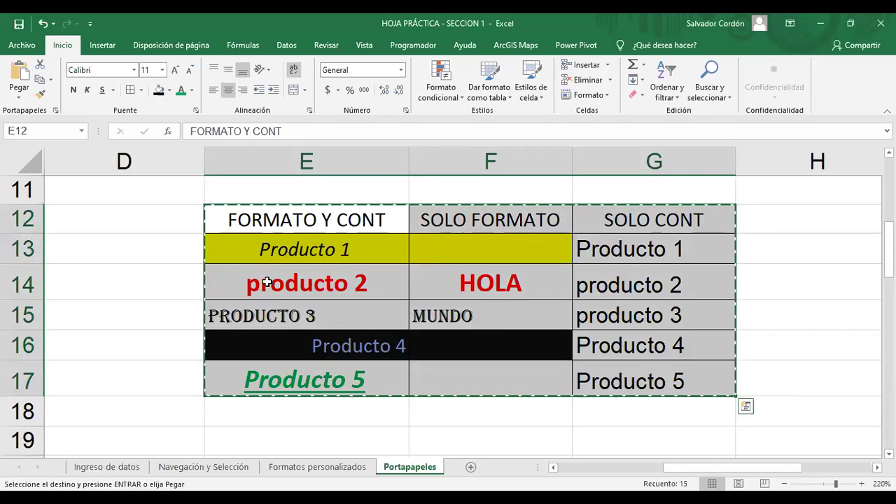
pyautogui.click(63, 236)
pyautogui.rightClick(62, 236)
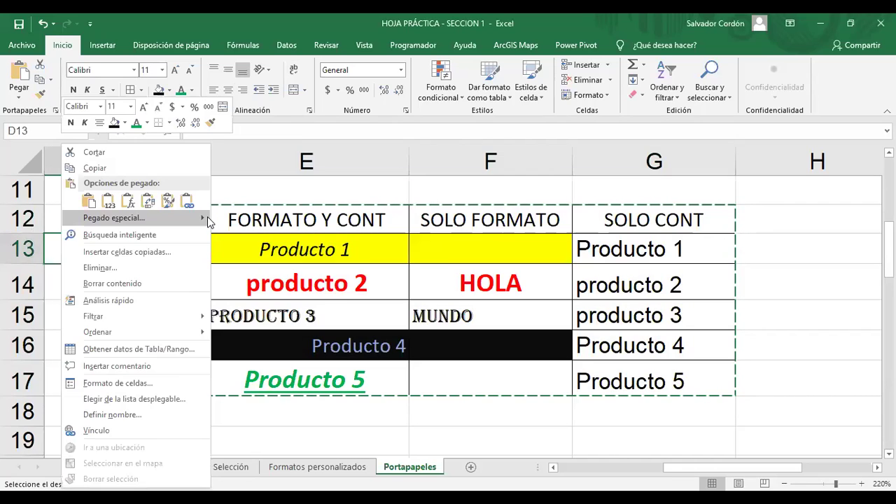
pyautogui.moveTo(199, 217)
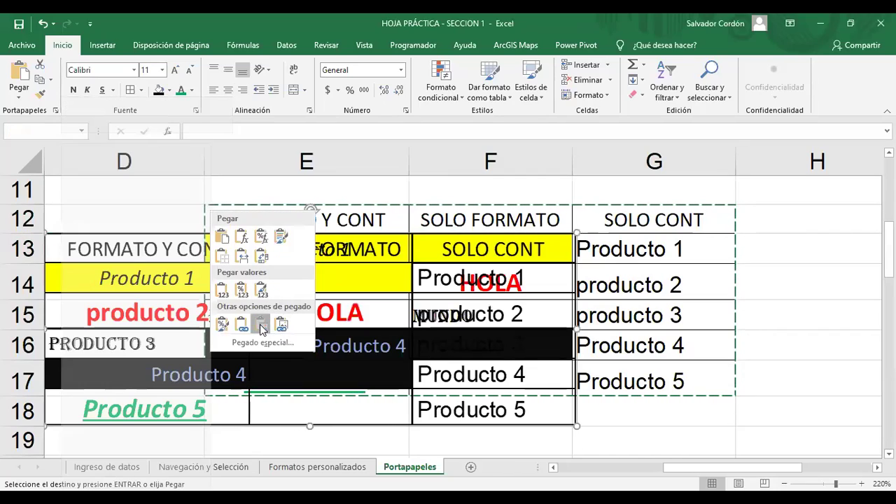
pyautogui.click(260, 326)
pyautogui.moveTo(246, 241); pyautogui.dragTo(149, 247)
# Display the formatting options of the pasted table picture and delete the picture.
pyautogui.doubleClick(114, 255)
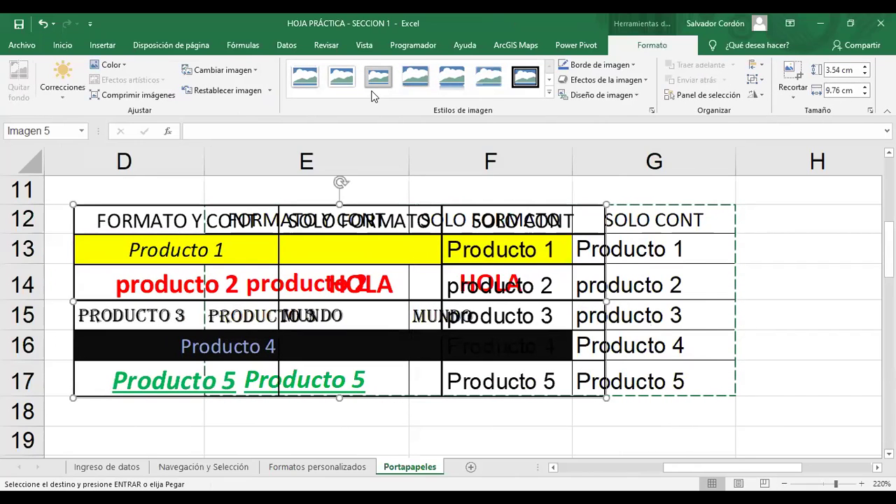
pyautogui.click(118, 283)
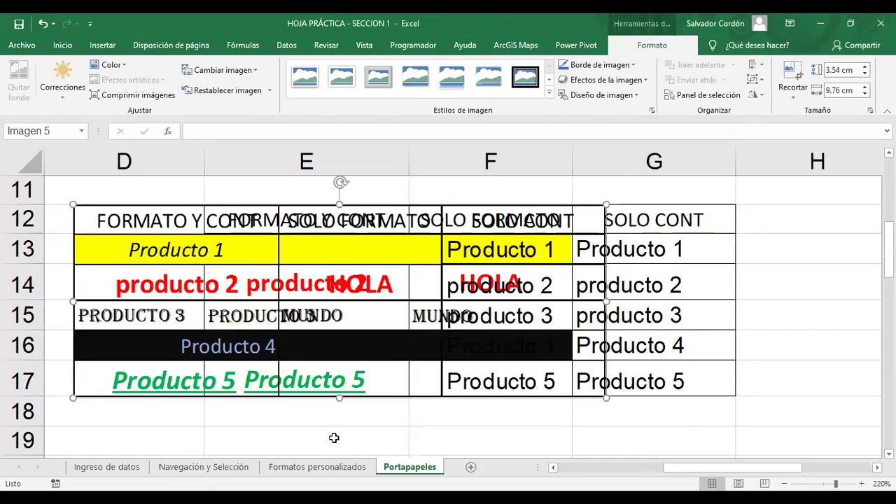
pyautogui.press('Delete')
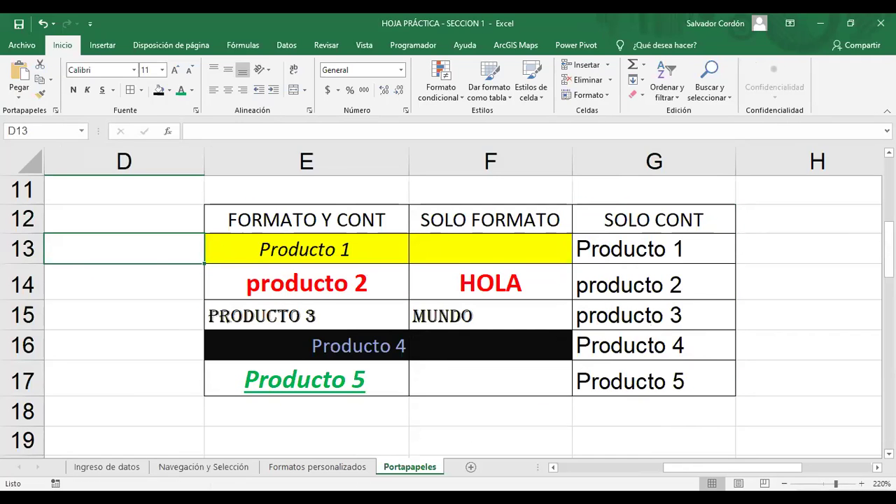